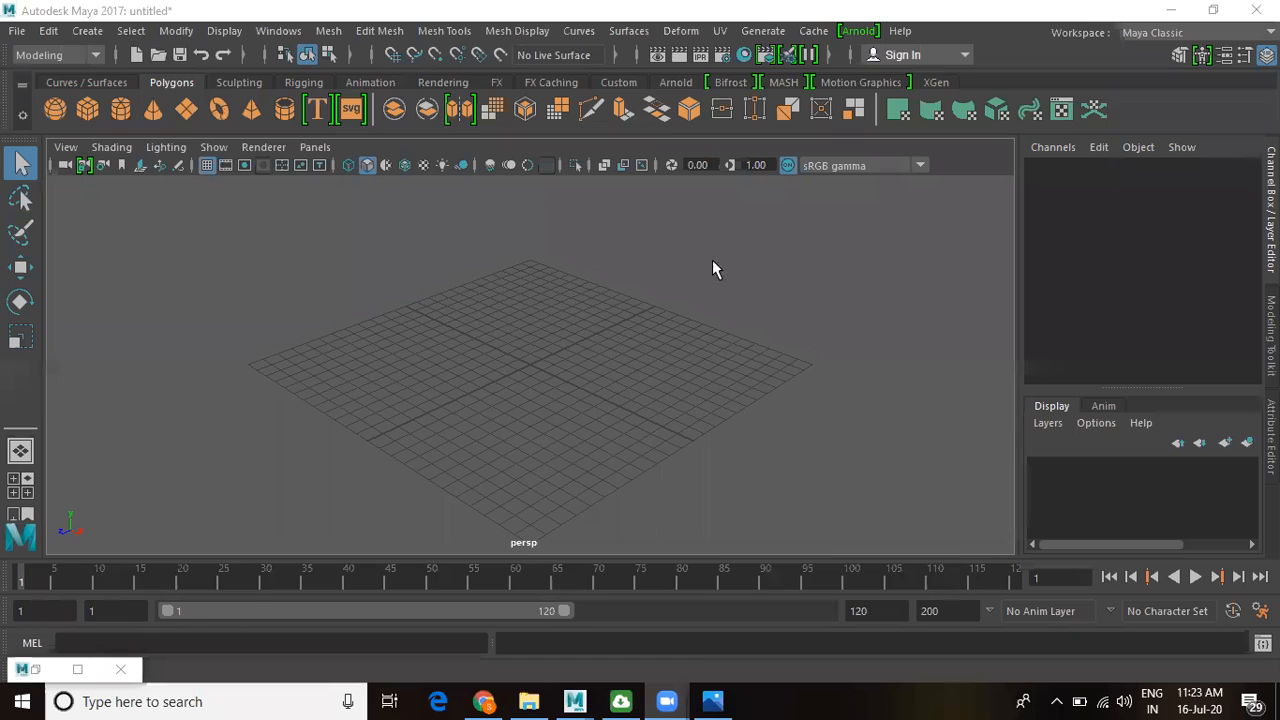
{"action": "left_click", "coordinate": [790, 370]}
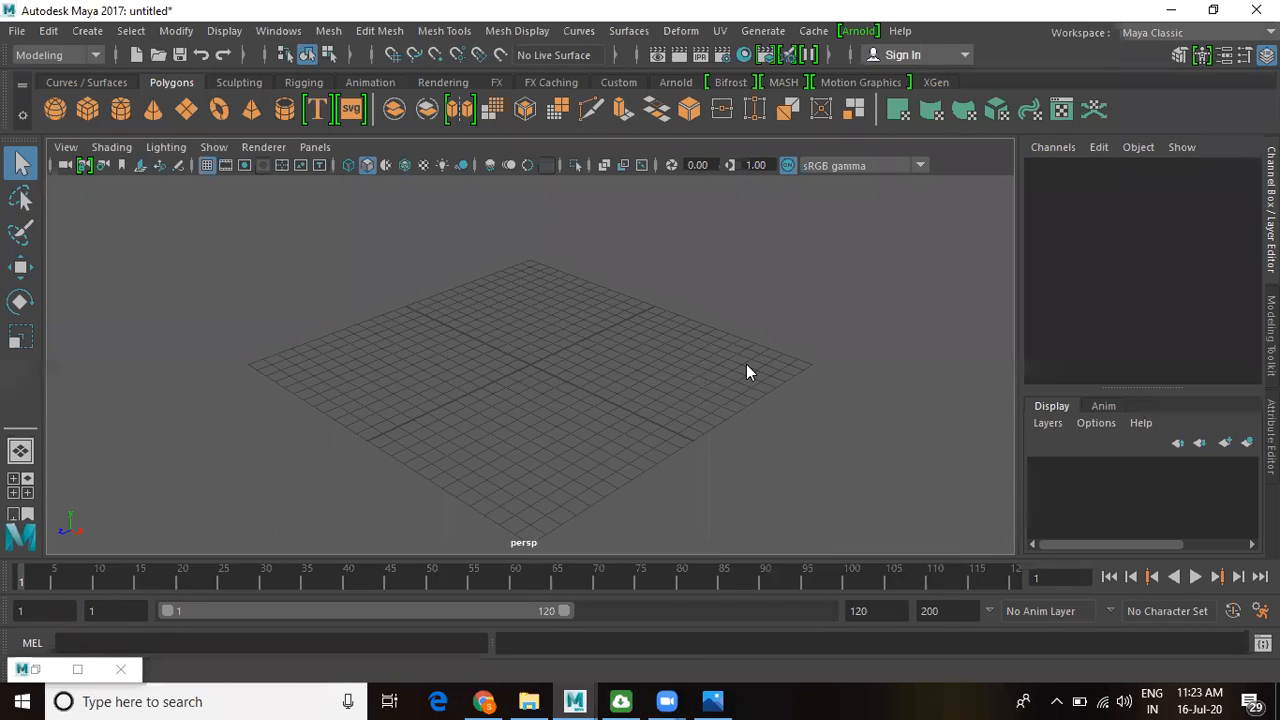
{"action": "left_click", "coordinate": [716, 485]}
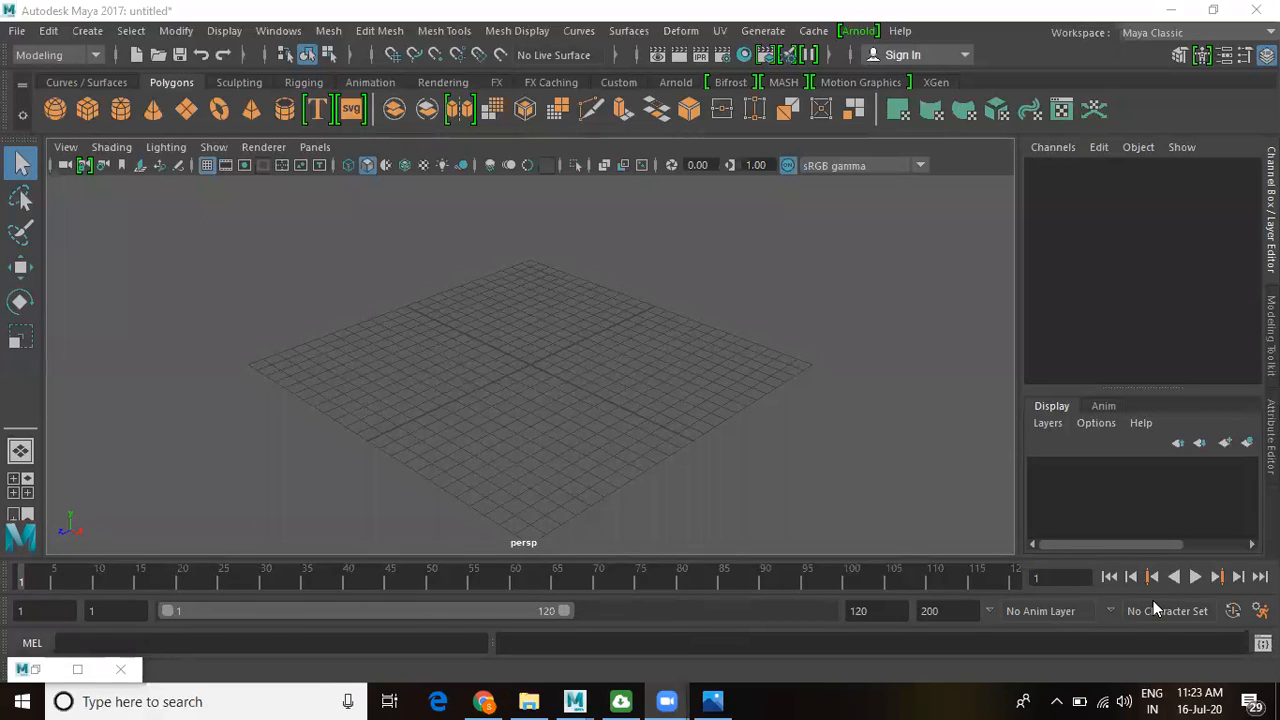
{"action": "scroll", "coordinate": [791, 399], "scroll_direction": "up", "scroll_amount": 5}
{"action": "scroll", "coordinate": [705, 389], "scroll_direction": "down", "scroll_amount": 5}
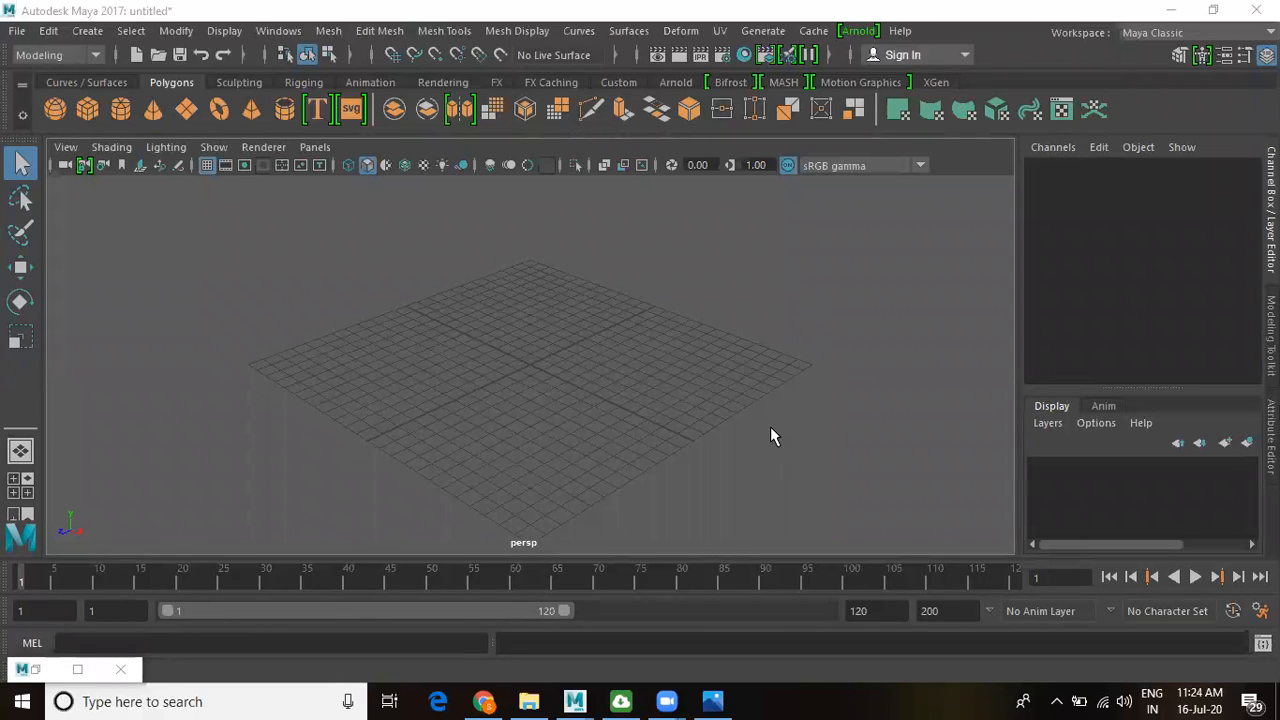
- Switch to Photos to study the reference image table.jpg and dismiss the notifications covering it
{"action": "mouse_move", "coordinate": [713, 700]}
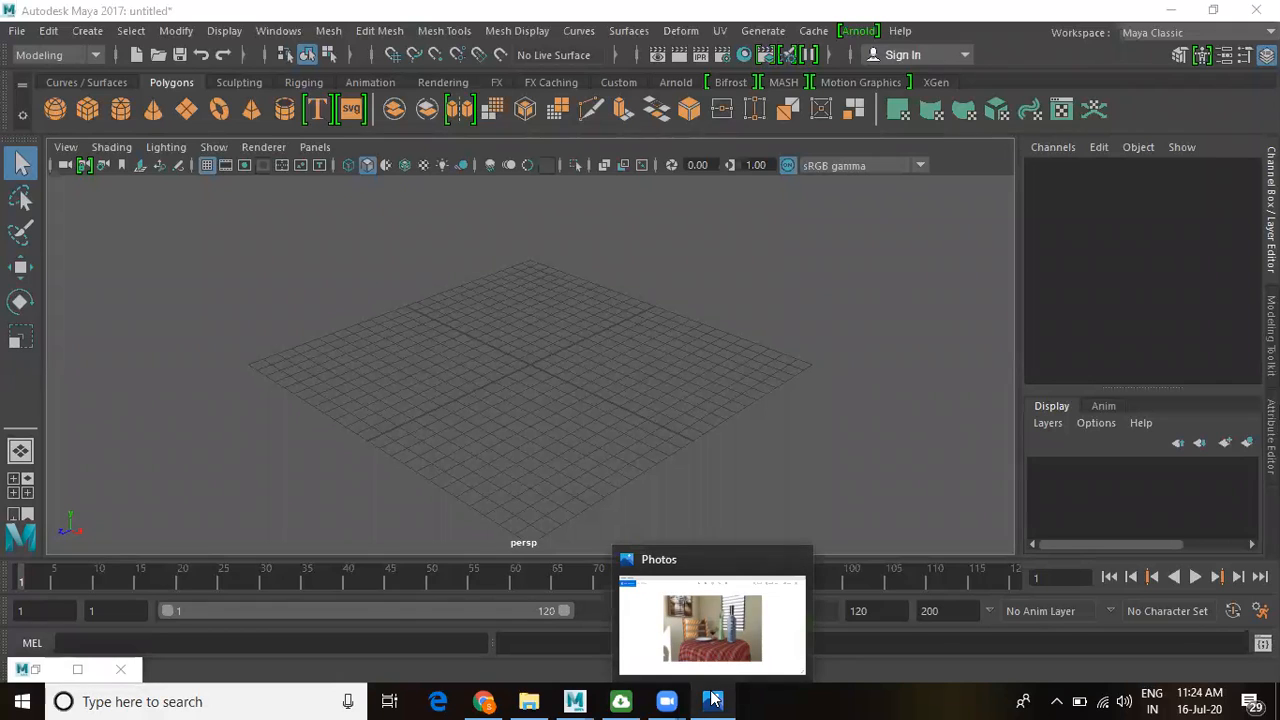
{"action": "left_click", "coordinate": [713, 700]}
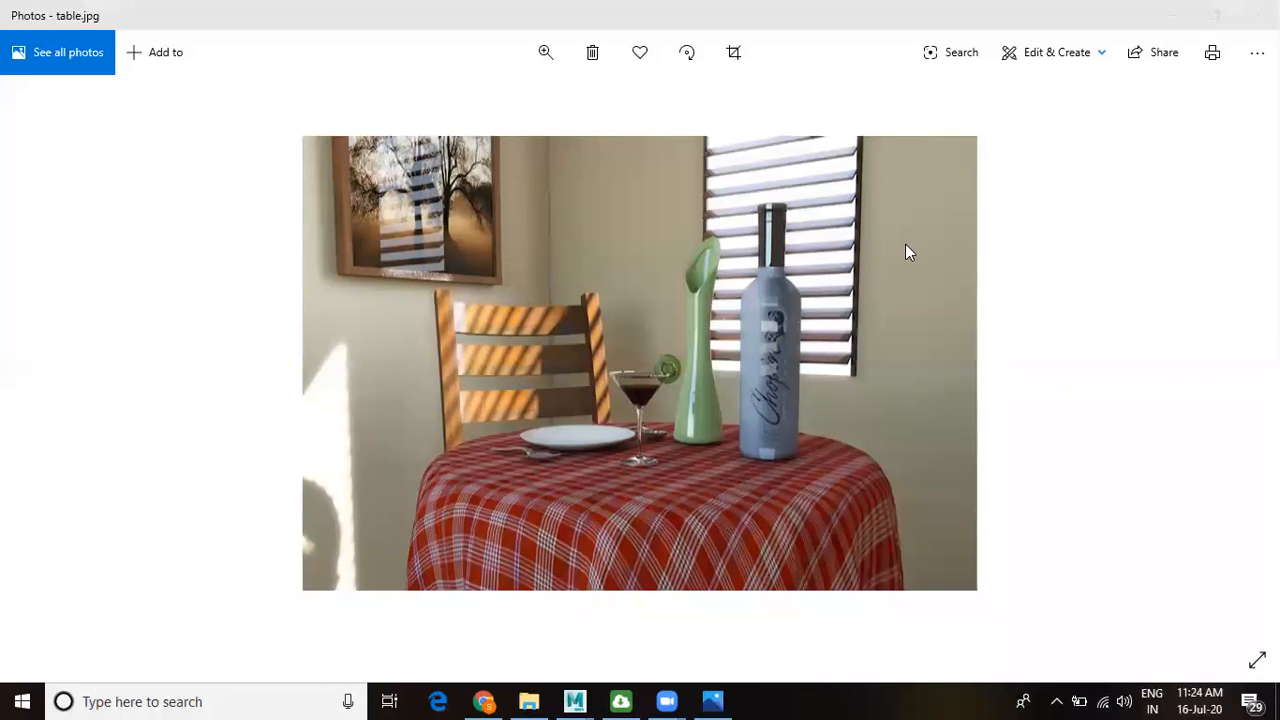
{"action": "left_click", "coordinate": [913, 323]}
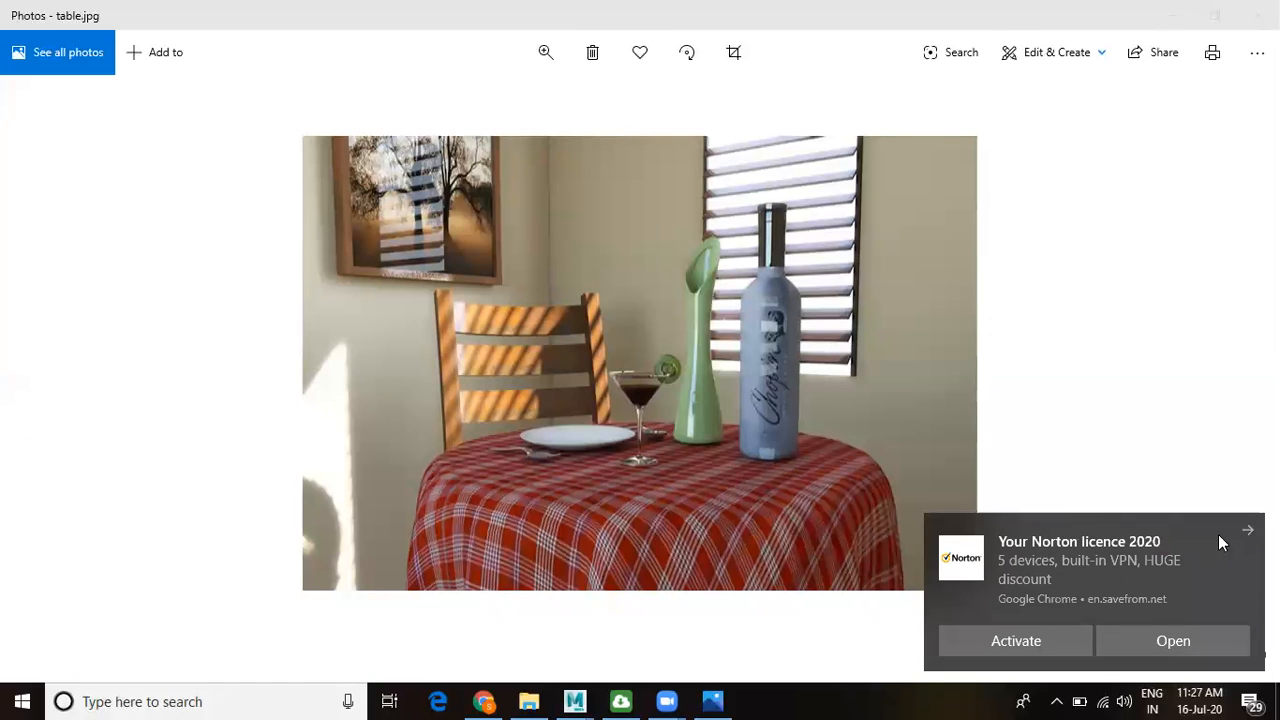
{"action": "left_click", "coordinate": [1248, 530]}
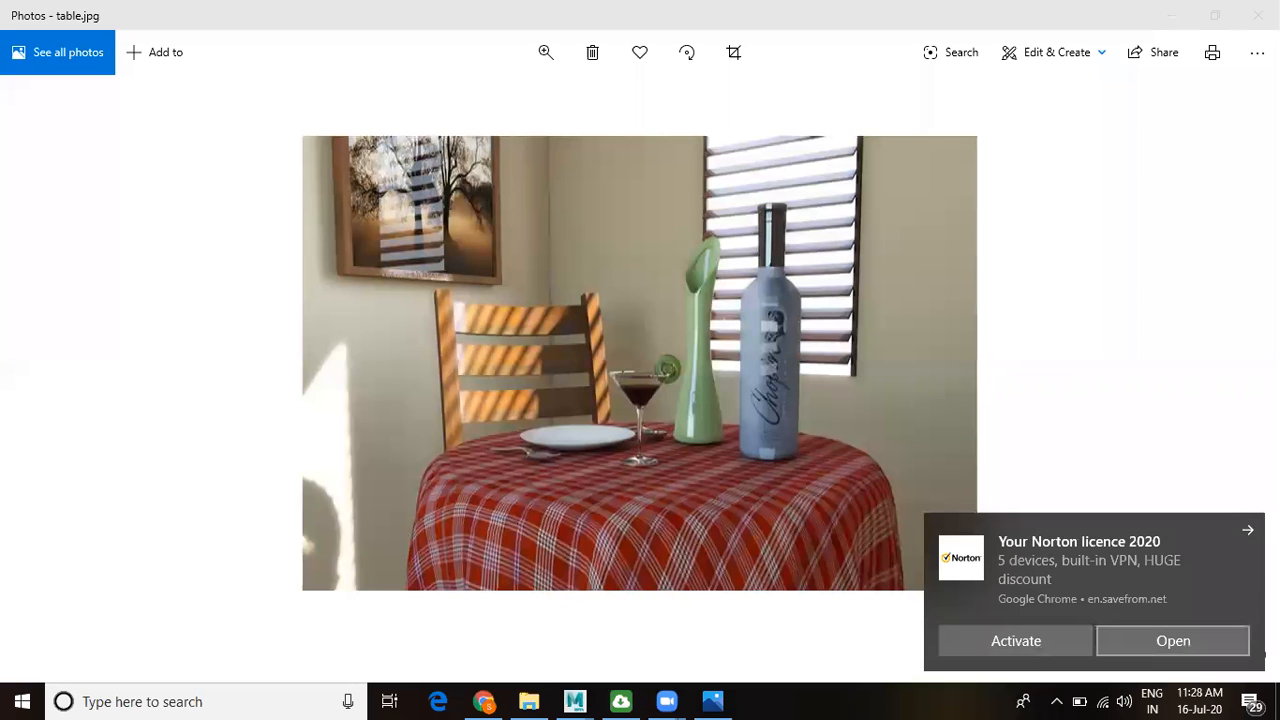
{"action": "left_click", "coordinate": [1041, 391]}
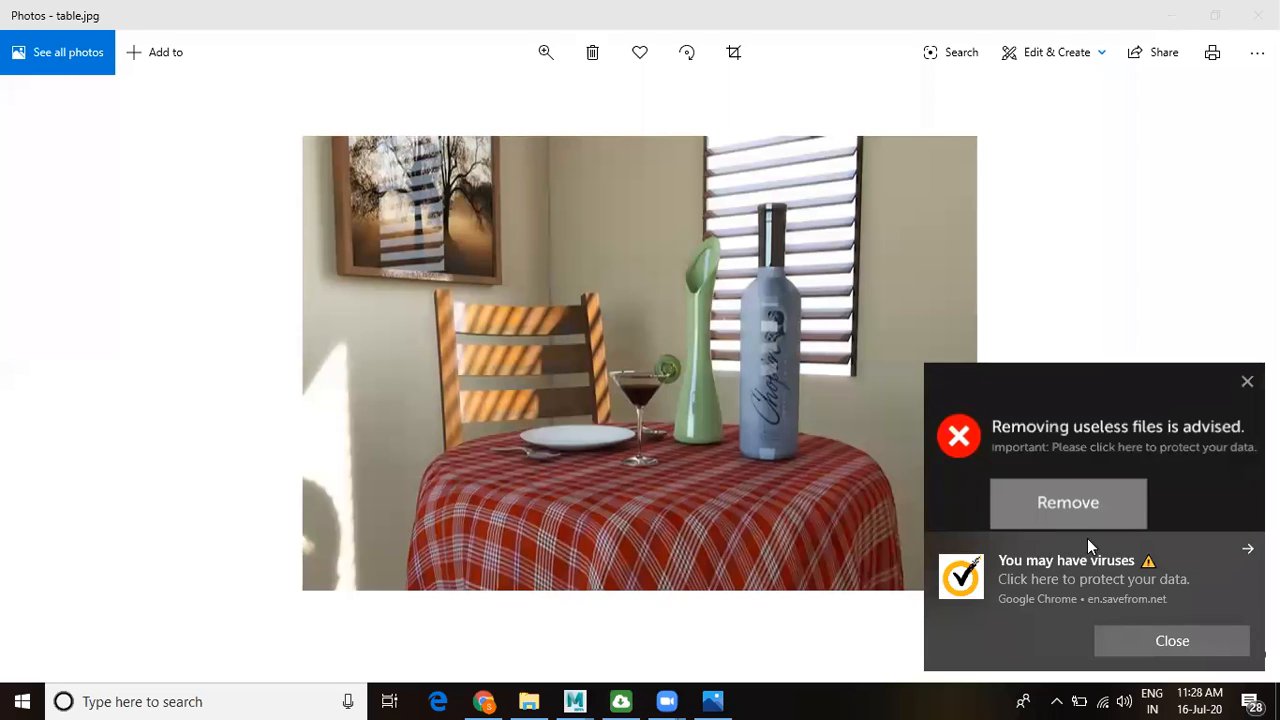
{"action": "left_click", "coordinate": [1247, 381]}
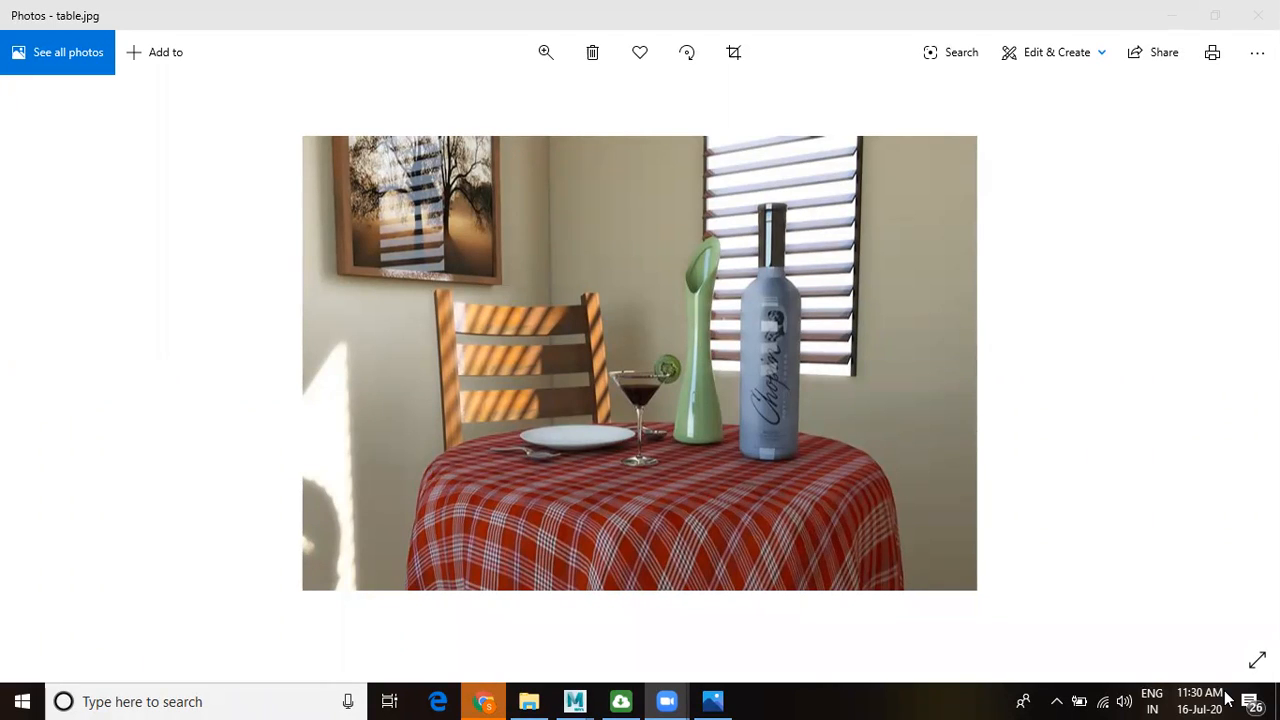
{"action": "left_click", "coordinate": [703, 409]}
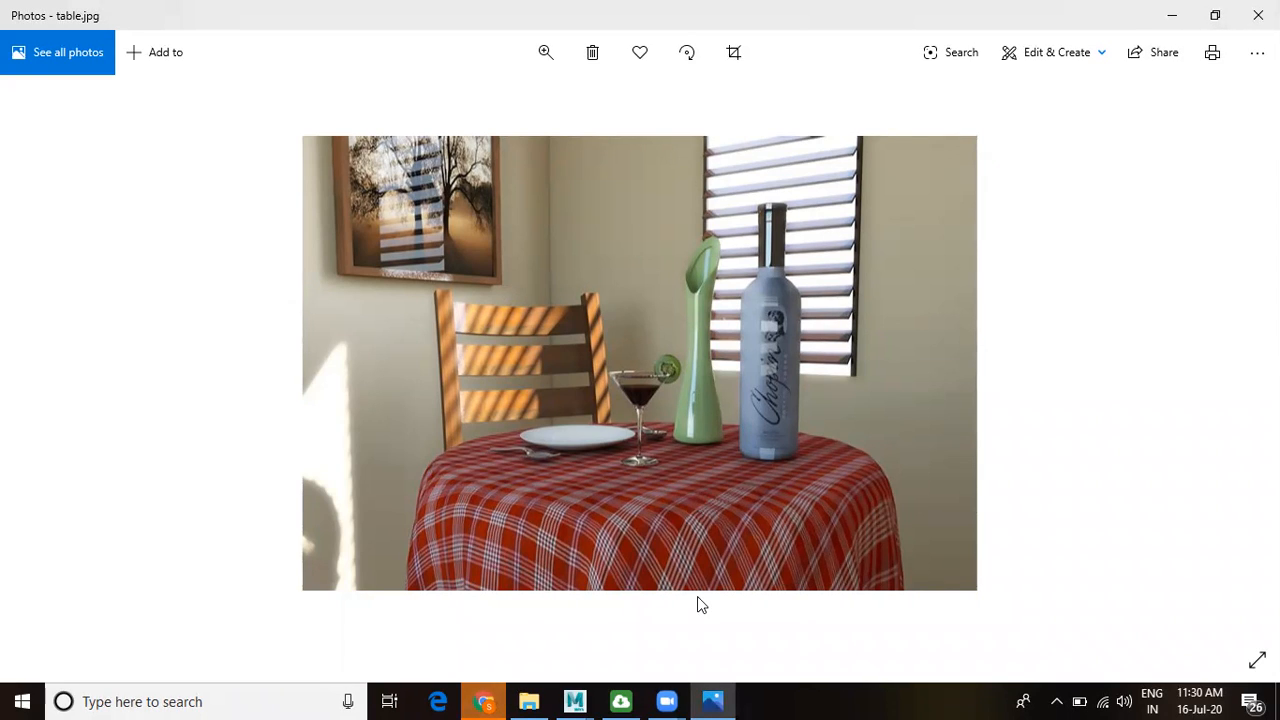
- Switch back to Maya and look over the empty scene grid in the perspective view
{"action": "mouse_move", "coordinate": [575, 698]}
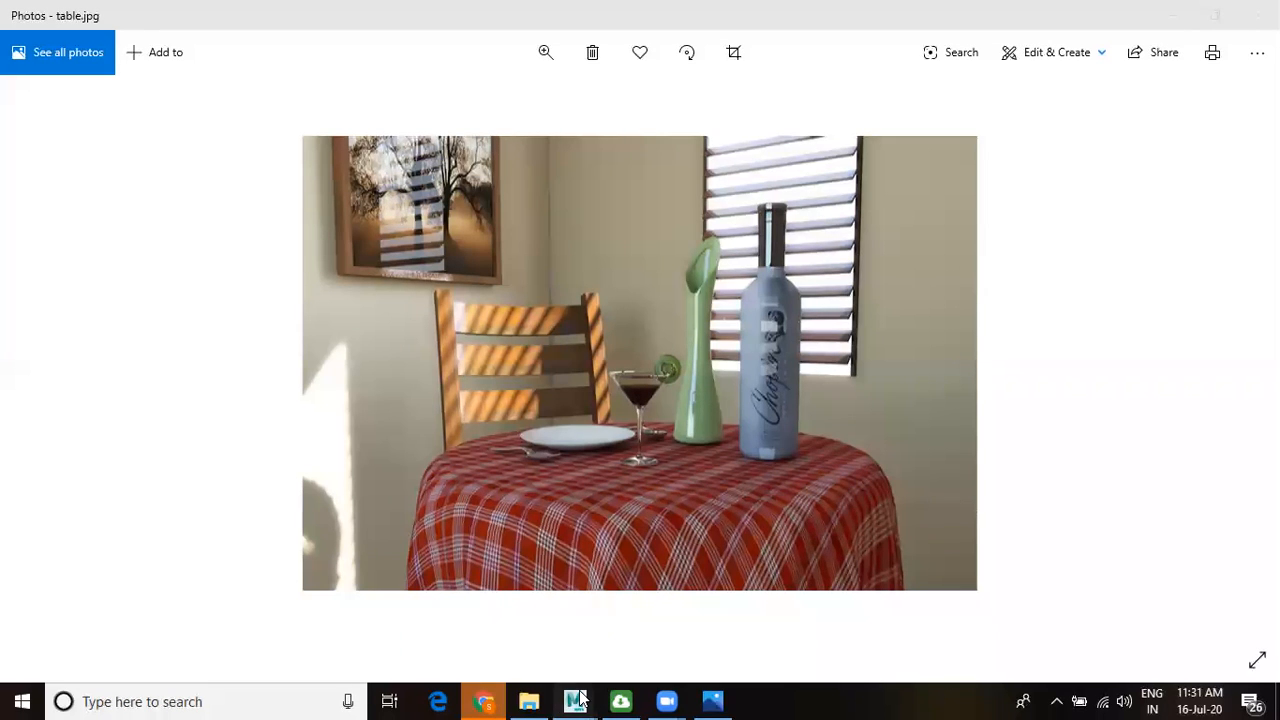
{"action": "left_click", "coordinate": [632, 638]}
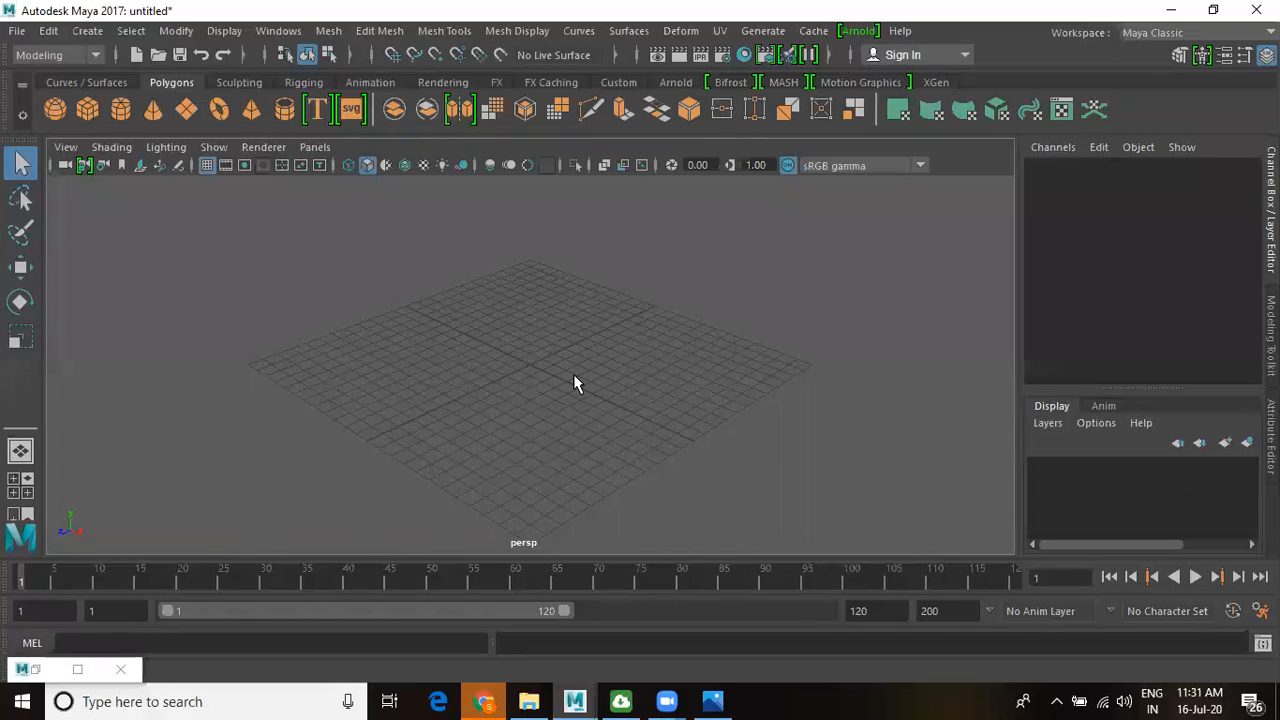
{"action": "key", "text": "space"}
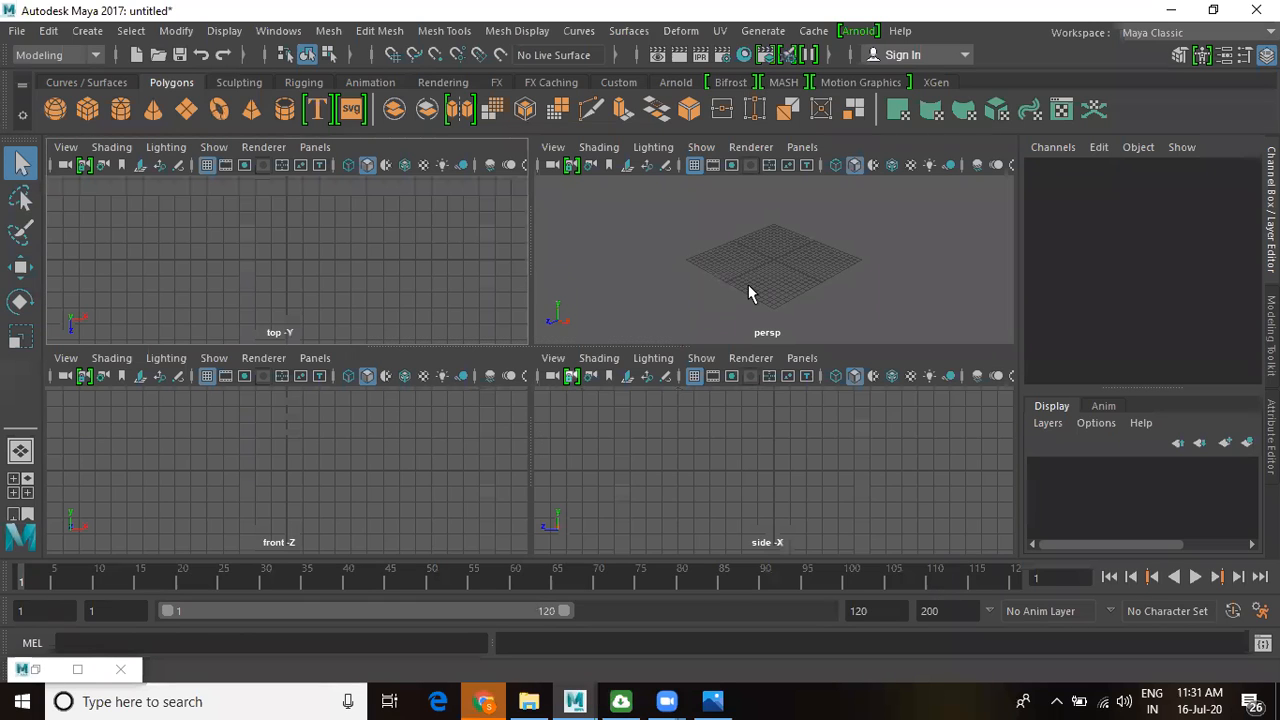
{"action": "key", "text": "space"}
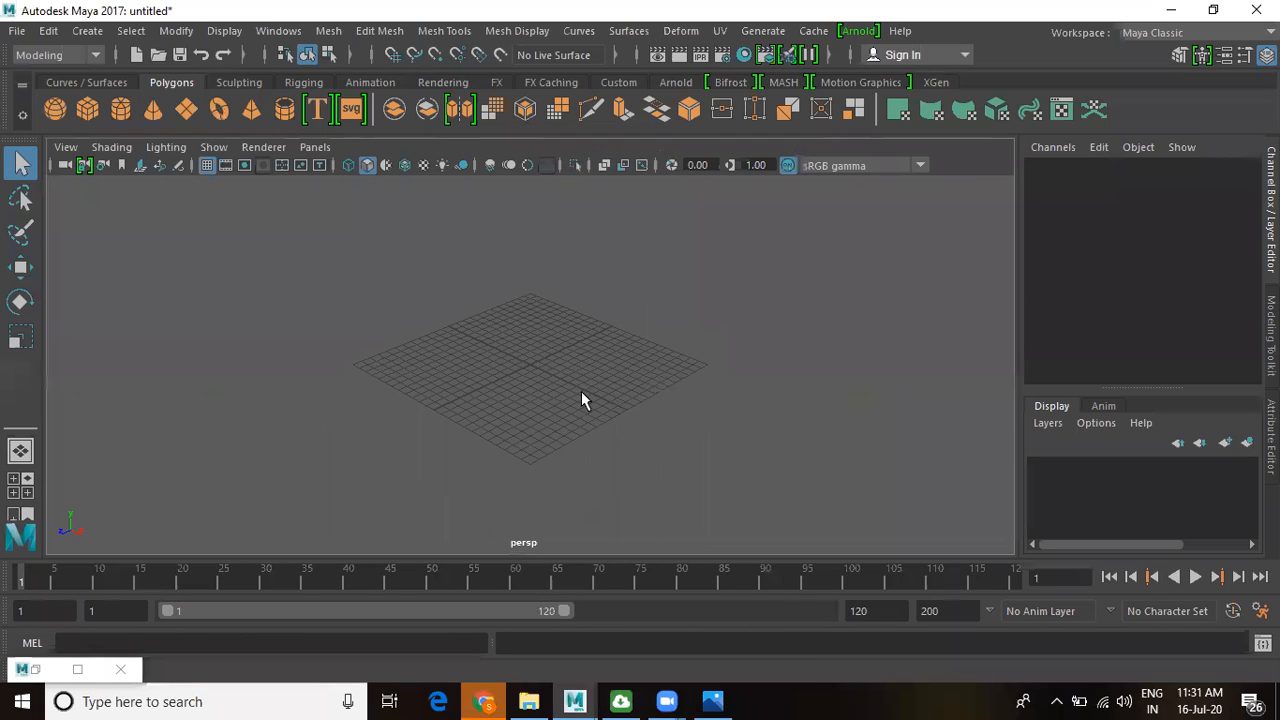
{"action": "scroll", "coordinate": [569, 400], "scroll_direction": "up", "scroll_amount": 5}
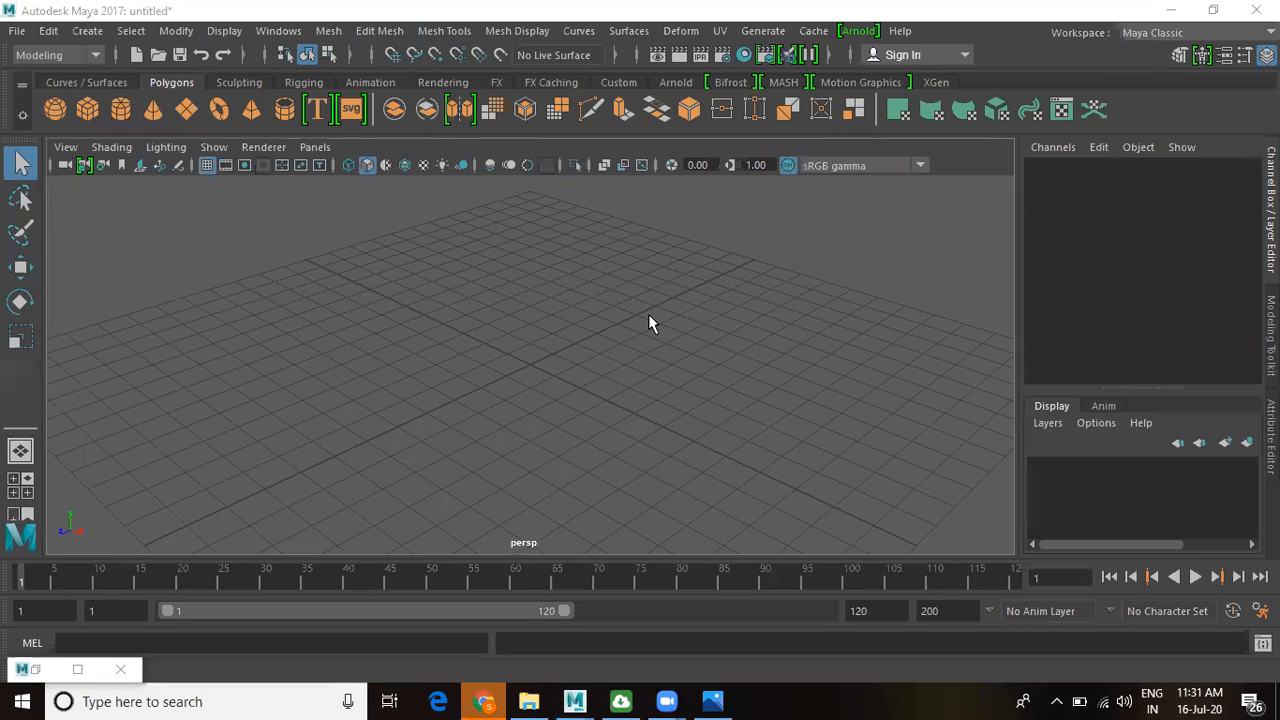
{"action": "middle_click_drag", "start_coordinate": [616, 330], "coordinate": [667, 358], "text": "alt"}
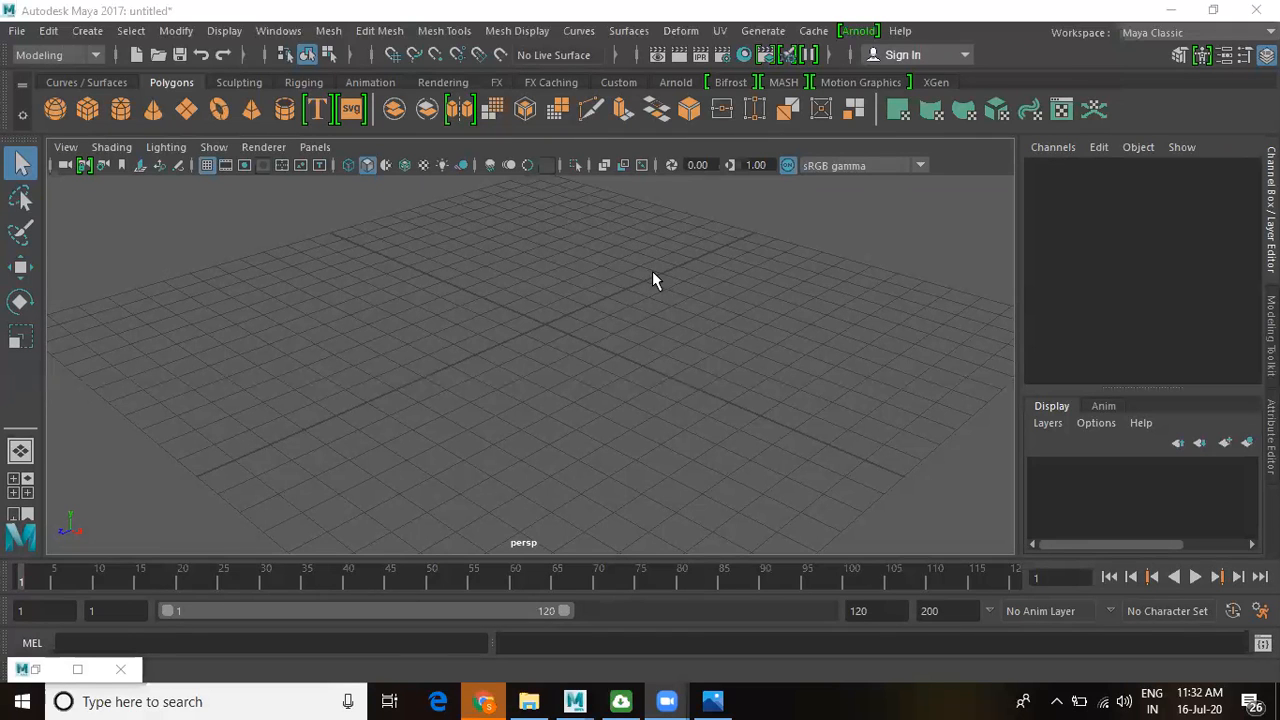
{"action": "mouse_move", "coordinate": [741, 360]}
{"action": "left_mouse_down", "text": "alt"}
{"action": "mouse_move", "coordinate": [654, 331]}
{"action": "mouse_move", "coordinate": [814, 437]}
{"action": "mouse_move", "coordinate": [754, 343]}
{"action": "left_mouse_up", "text": "alt"}
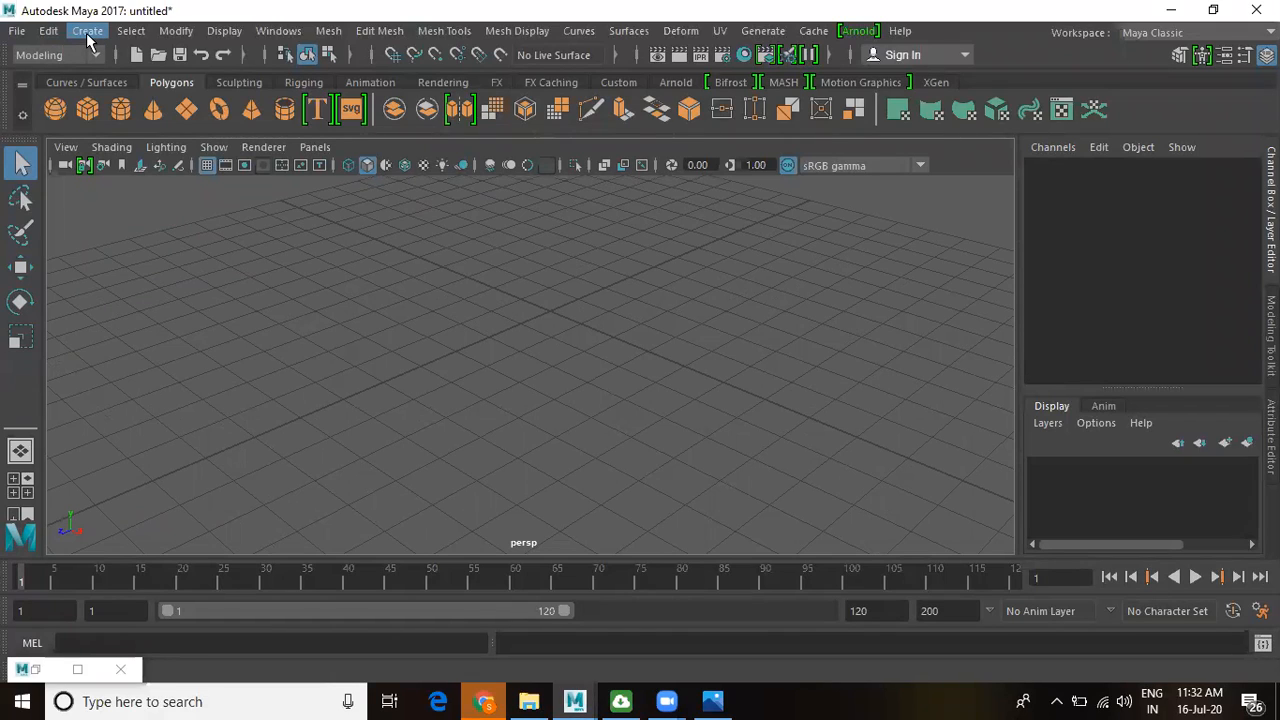
- Activate the CV Curve Tool and show the front view at full size for drawing a profile
{"action": "left_click", "coordinate": [87, 31]}
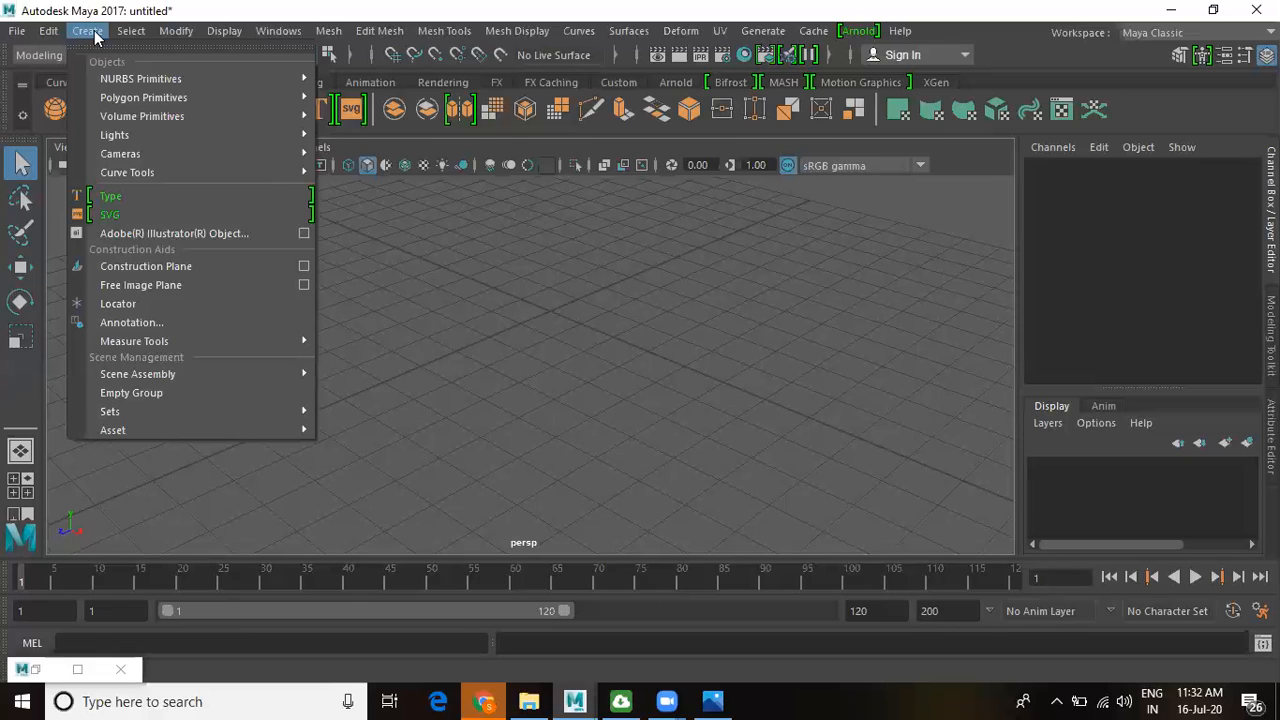
{"action": "mouse_move", "coordinate": [118, 174]}
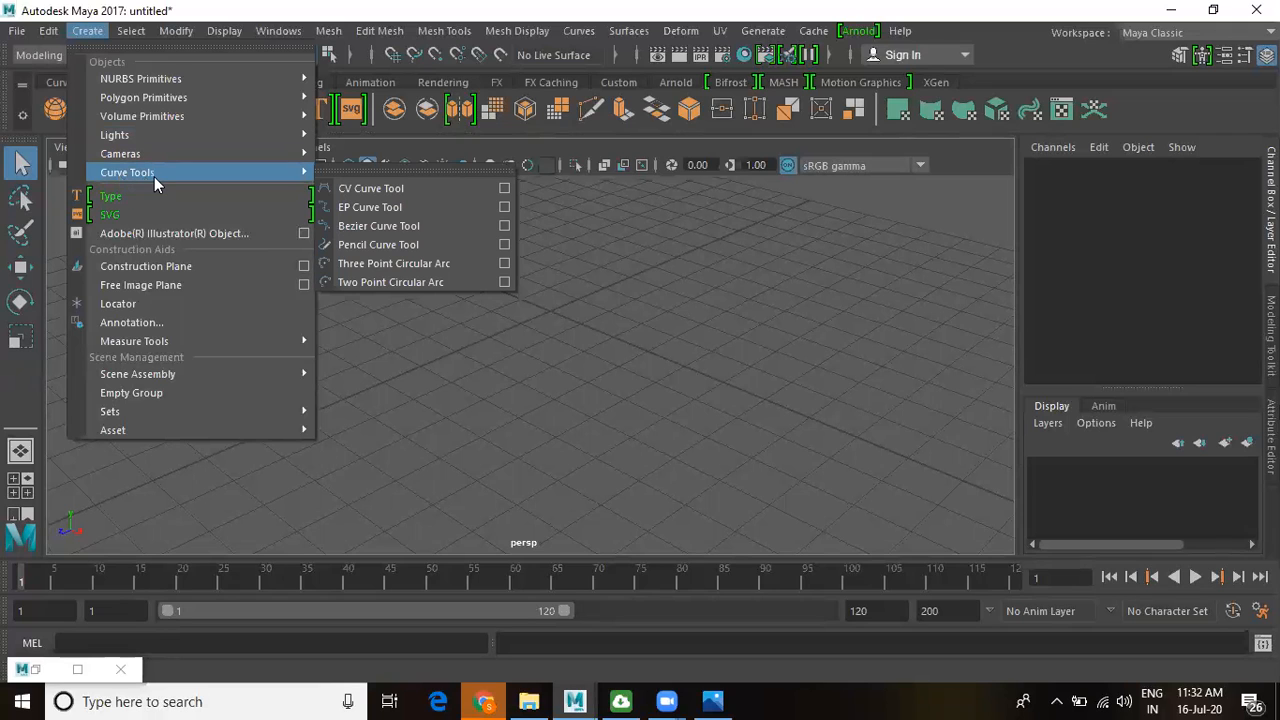
{"action": "left_click", "coordinate": [374, 188]}
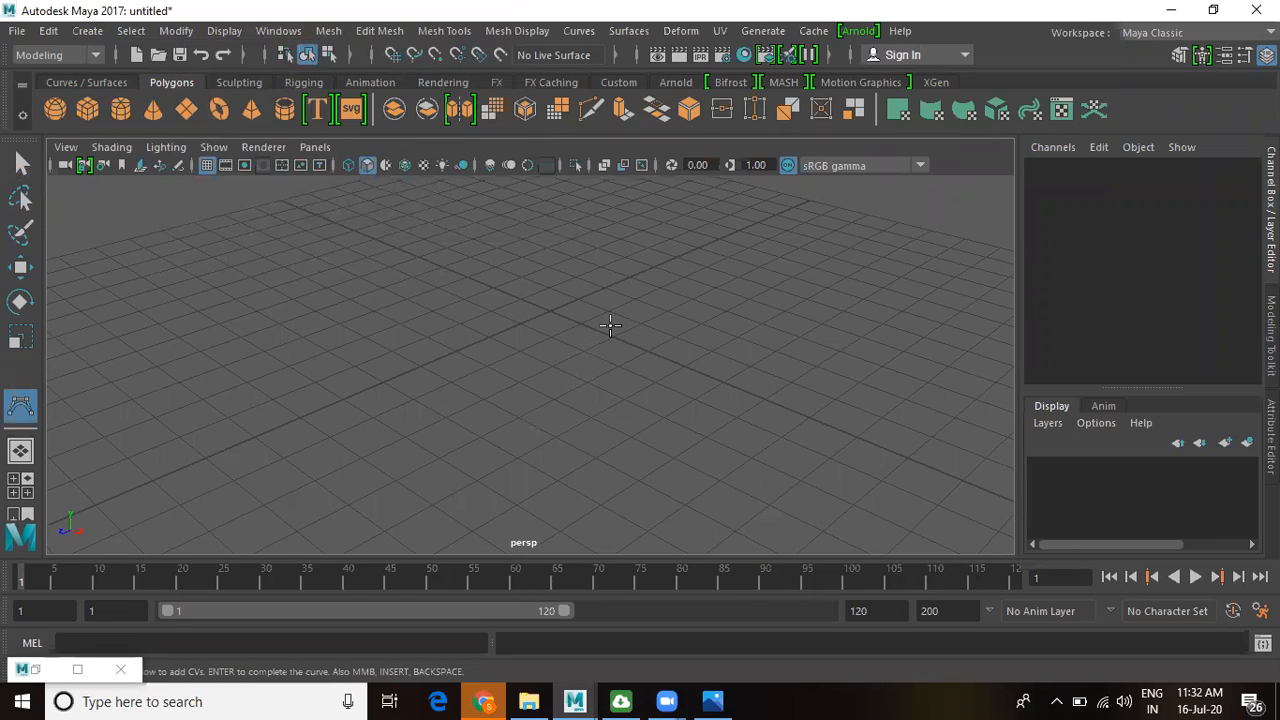
{"action": "key", "text": "space"}
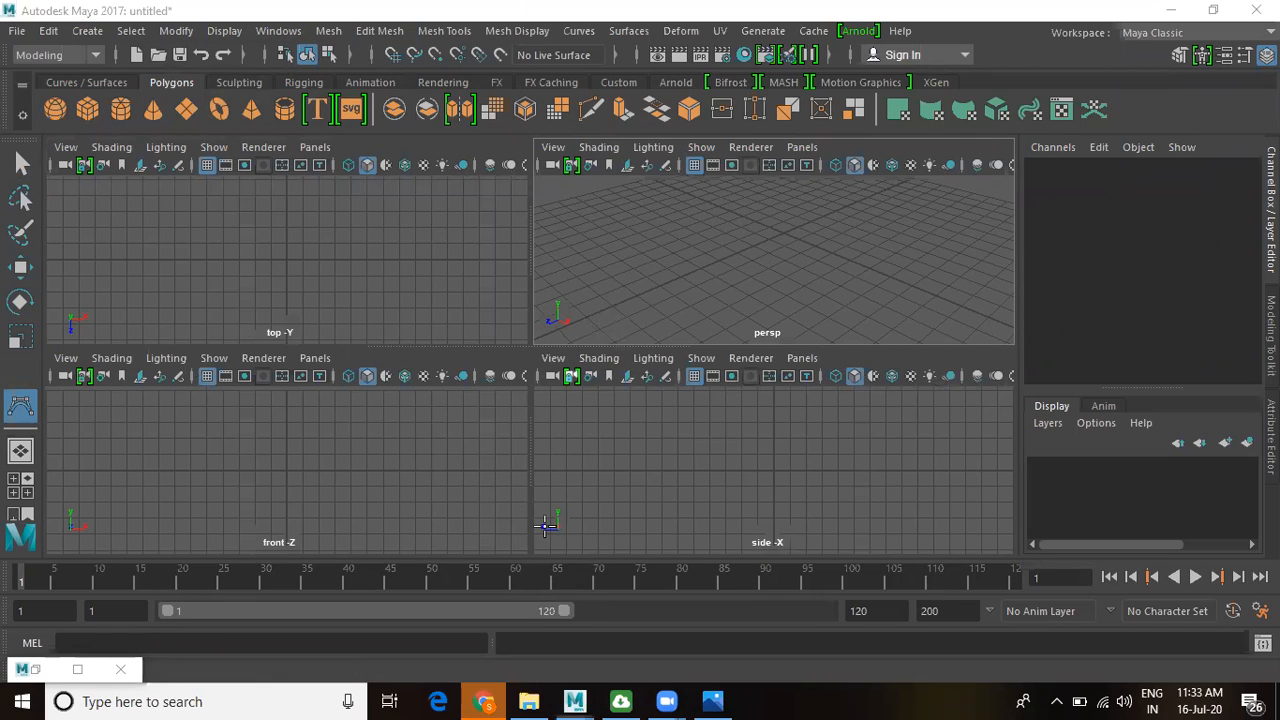
{"action": "left_click", "coordinate": [434, 447]}
{"action": "key", "text": "space"}
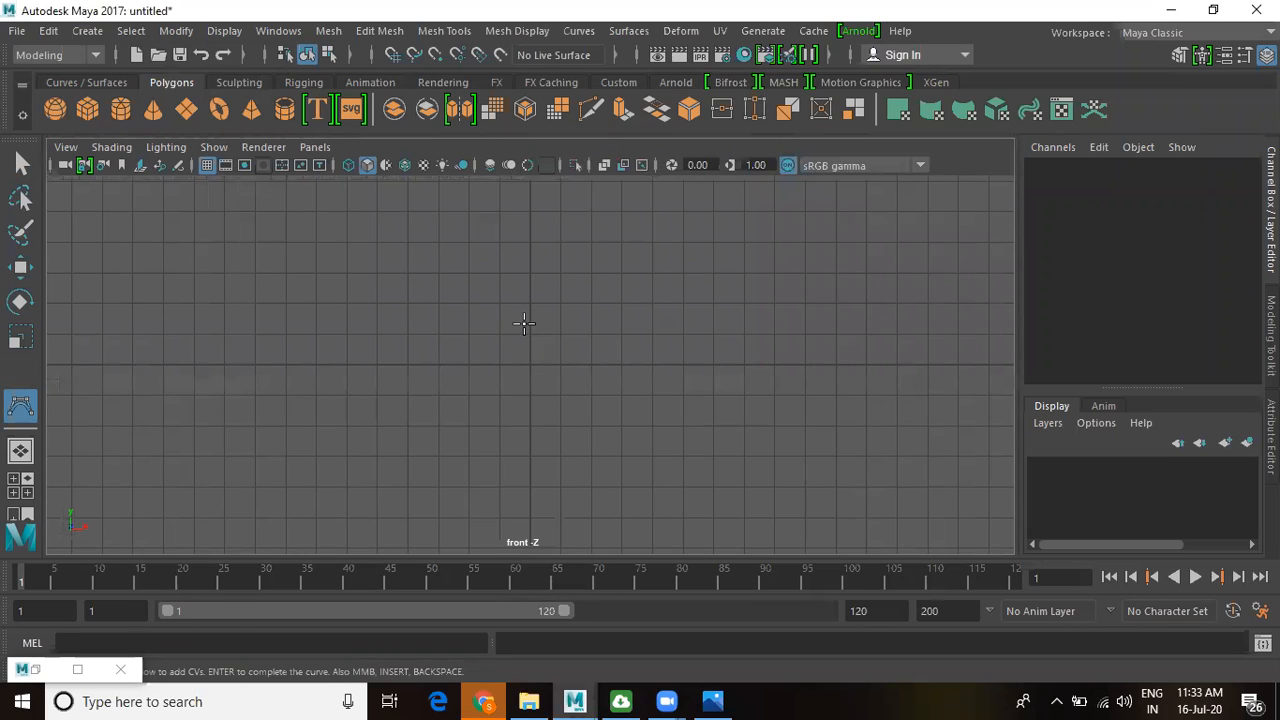
{"action": "scroll", "coordinate": [490, 305], "scroll_direction": "up", "scroll_amount": 1}
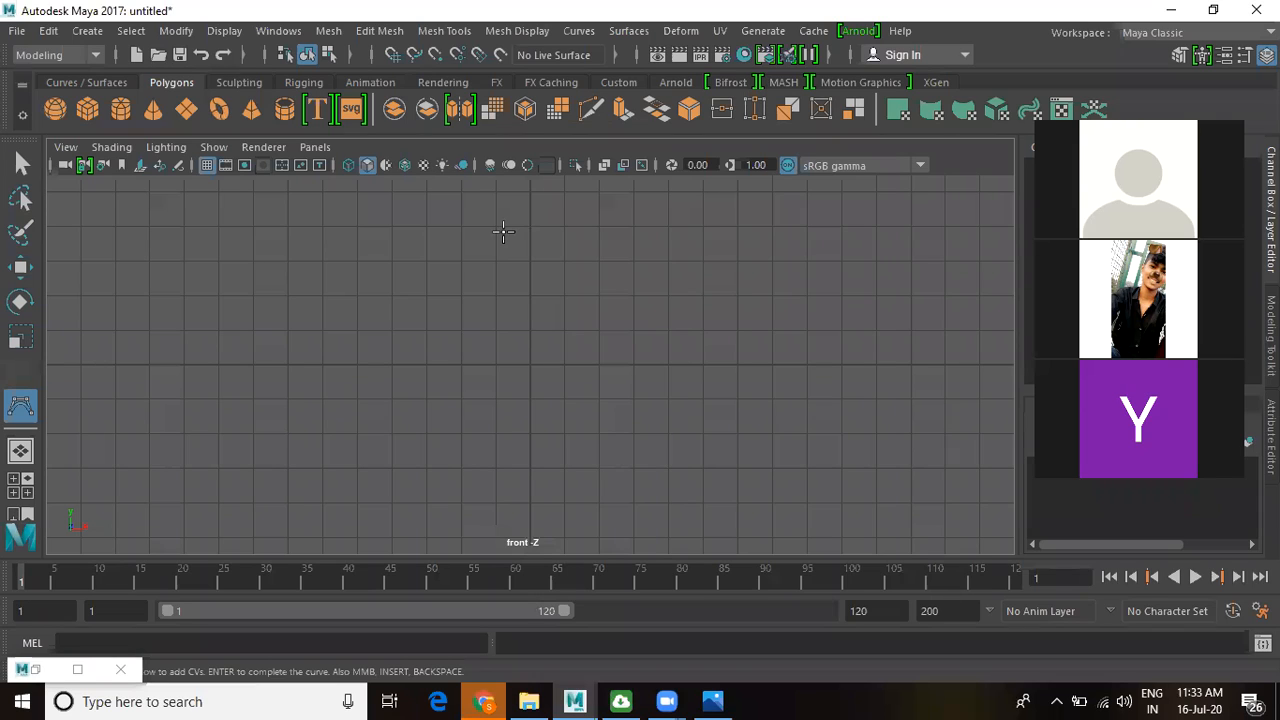
- Draw half of a bottle profile with CVs, from the flat top at the centre axis down the wavy neck and curved shoulder
{"action": "left_click", "coordinate": [503, 232]}
{"action": "left_click", "coordinate": [491, 237]}
{"action": "left_click", "coordinate": [490, 235]}
{"action": "left_click", "coordinate": [490, 235]}
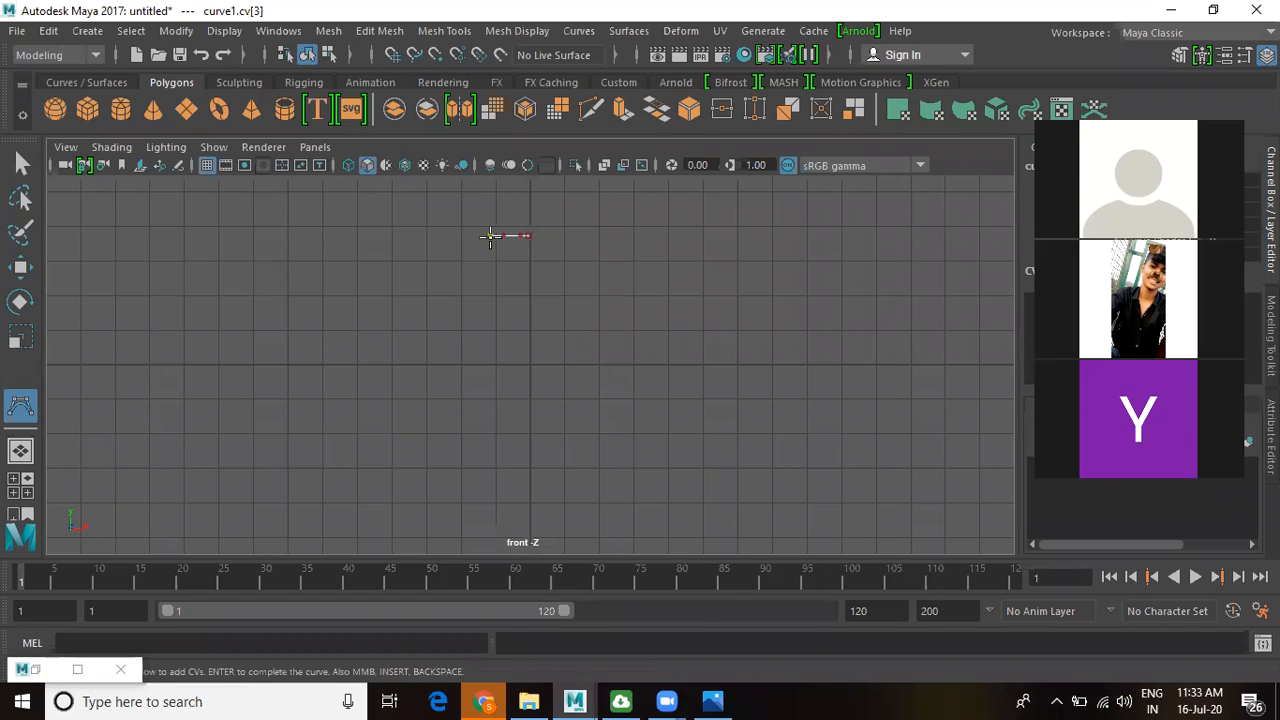
{"action": "left_click", "coordinate": [490, 237]}
{"action": "left_click", "coordinate": [490, 241]}
{"action": "left_click", "coordinate": [496, 254]}
{"action": "left_click", "coordinate": [493, 259]}
{"action": "left_click", "coordinate": [499, 270]}
{"action": "left_click", "coordinate": [499, 275]}
{"action": "left_click", "coordinate": [494, 282]}
{"action": "left_click", "coordinate": [497, 288]}
{"action": "left_click", "coordinate": [499, 297]}
{"action": "left_click", "coordinate": [494, 313]}
{"action": "left_click", "coordinate": [488, 329]}
{"action": "left_click", "coordinate": [481, 342]}
{"action": "left_click", "coordinate": [467, 348]}
{"action": "left_click", "coordinate": [432, 363]}
{"action": "left_click", "coordinate": [400, 389]}
{"action": "left_click", "coordinate": [388, 425]}
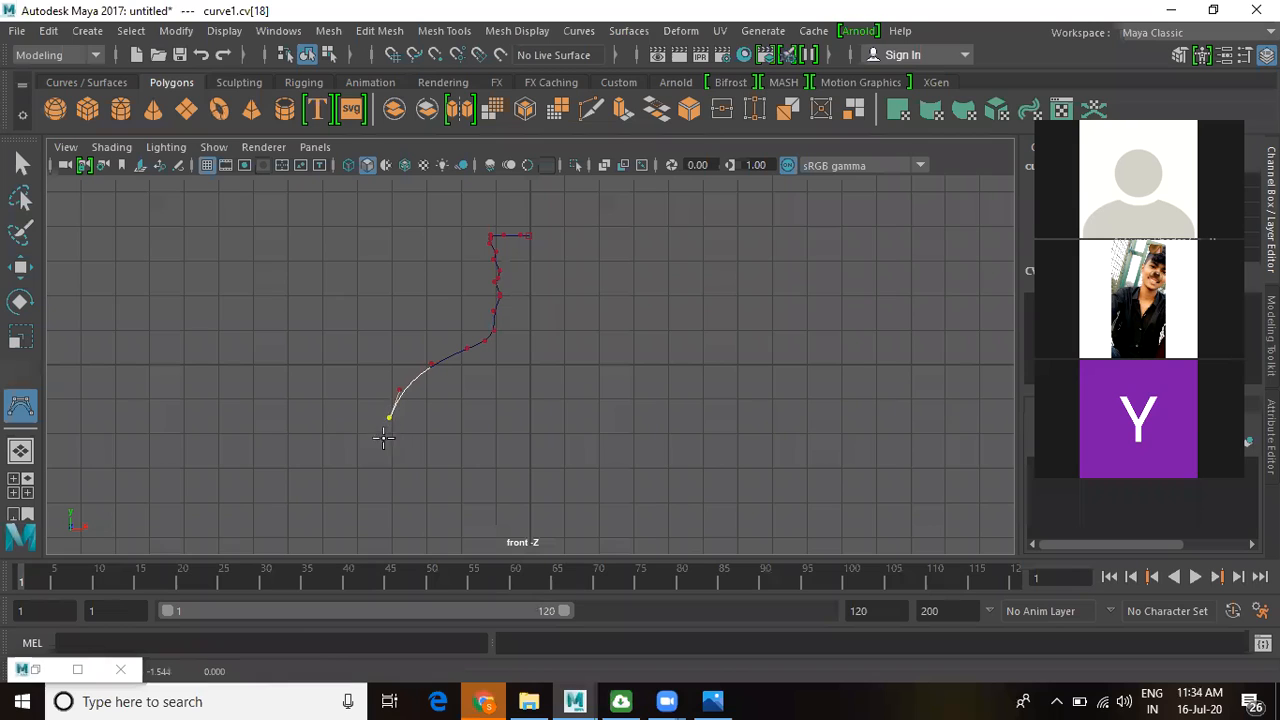
{"action": "left_click", "coordinate": [382, 472]}
{"action": "scroll", "coordinate": [509, 450], "scroll_direction": "down", "scroll_amount": 2}
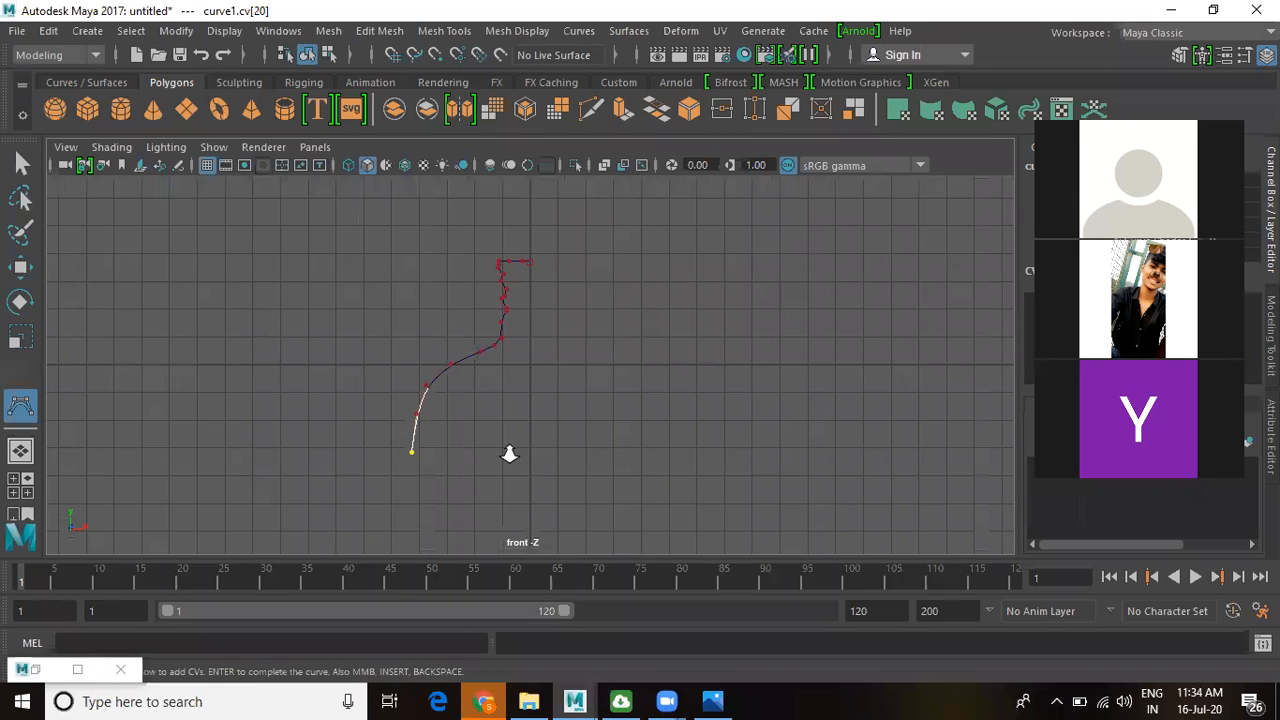
{"action": "scroll", "coordinate": [562, 417], "scroll_direction": "down", "scroll_amount": 2}
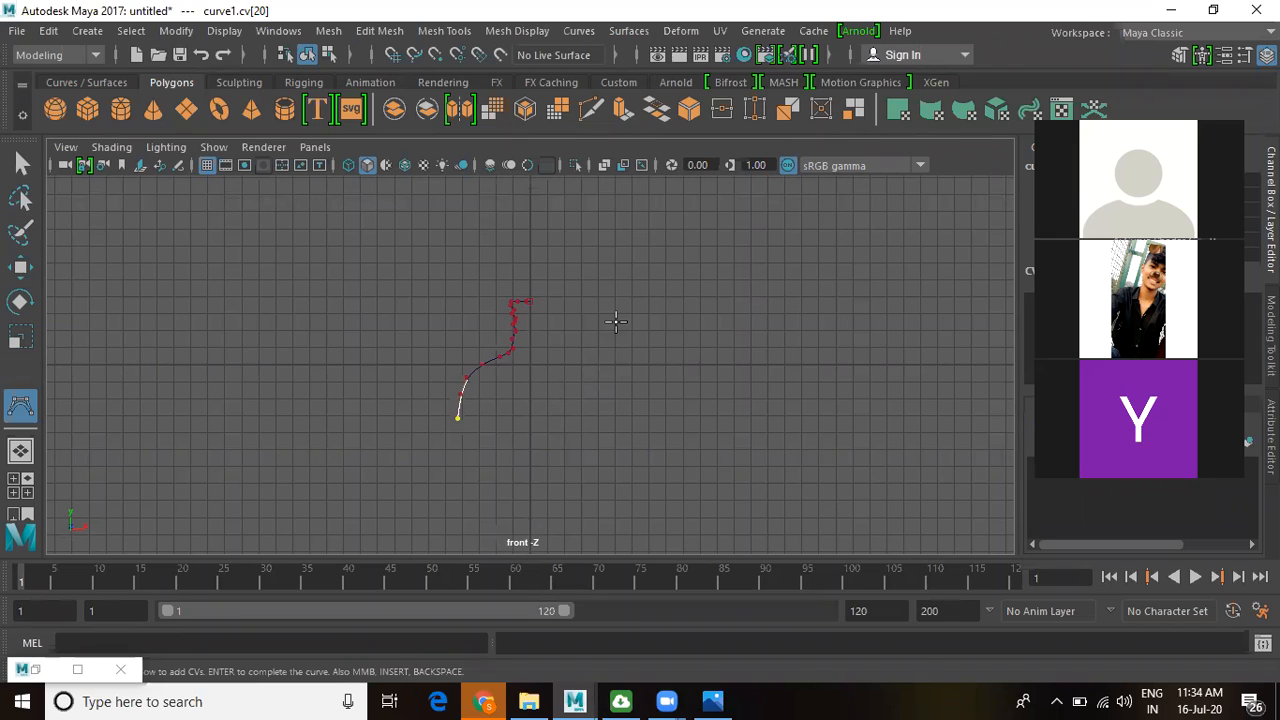
- Try to reposition the end control point of the bottle profile curve and undo the change
{"action": "key", "text": "Insert"}
{"action": "left_click", "coordinate": [527, 452]}
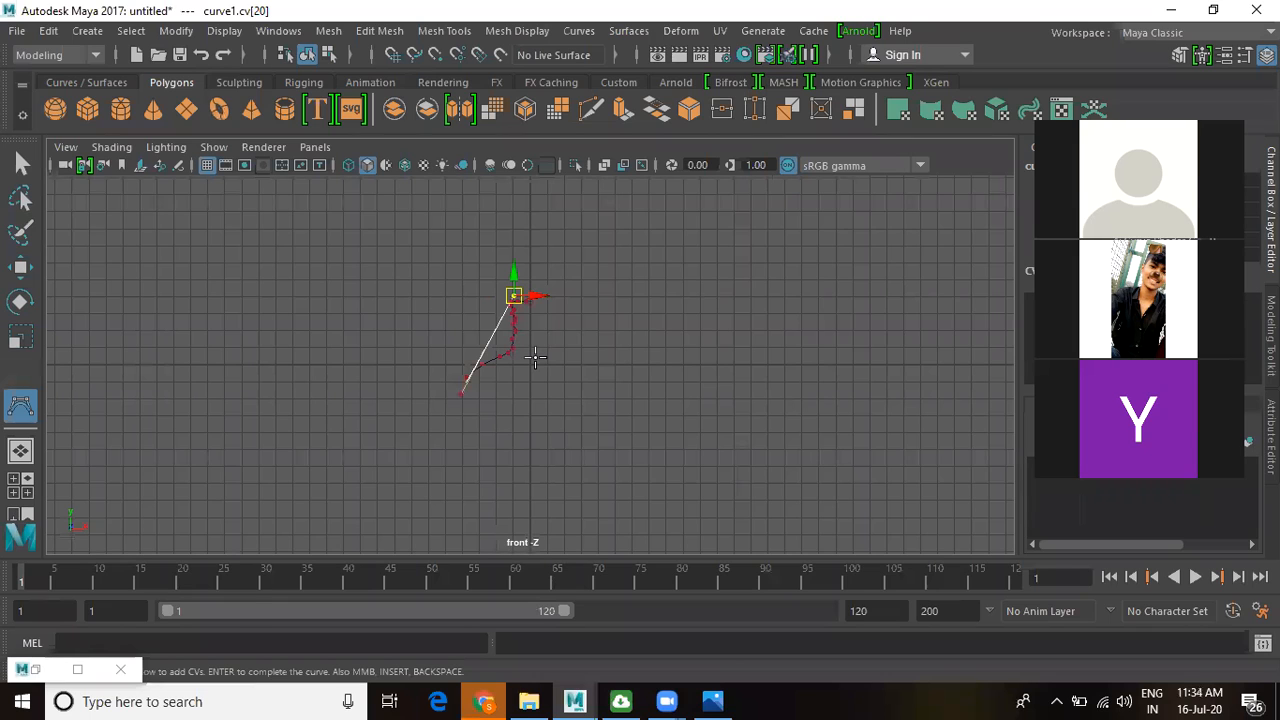
{"action": "middle_click_drag", "start_coordinate": [535, 357], "coordinate": [636, 183], "text": "alt"}
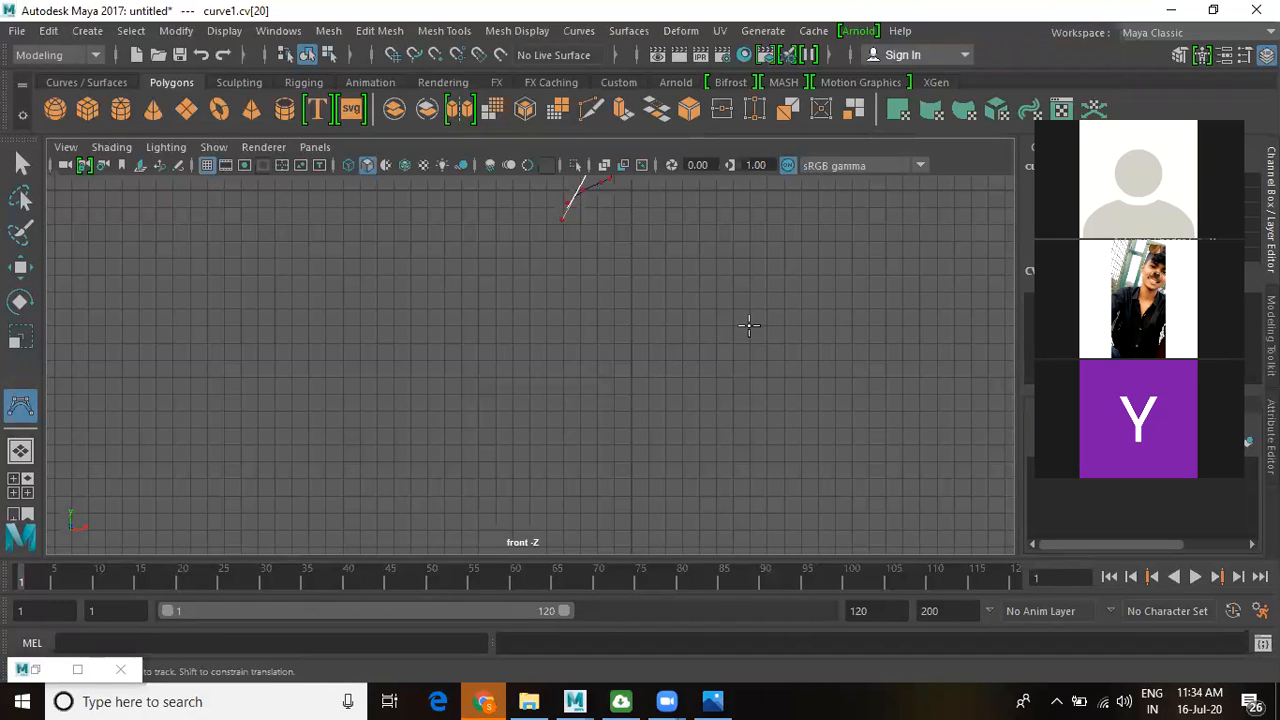
{"action": "key", "text": "ctrl+z"}
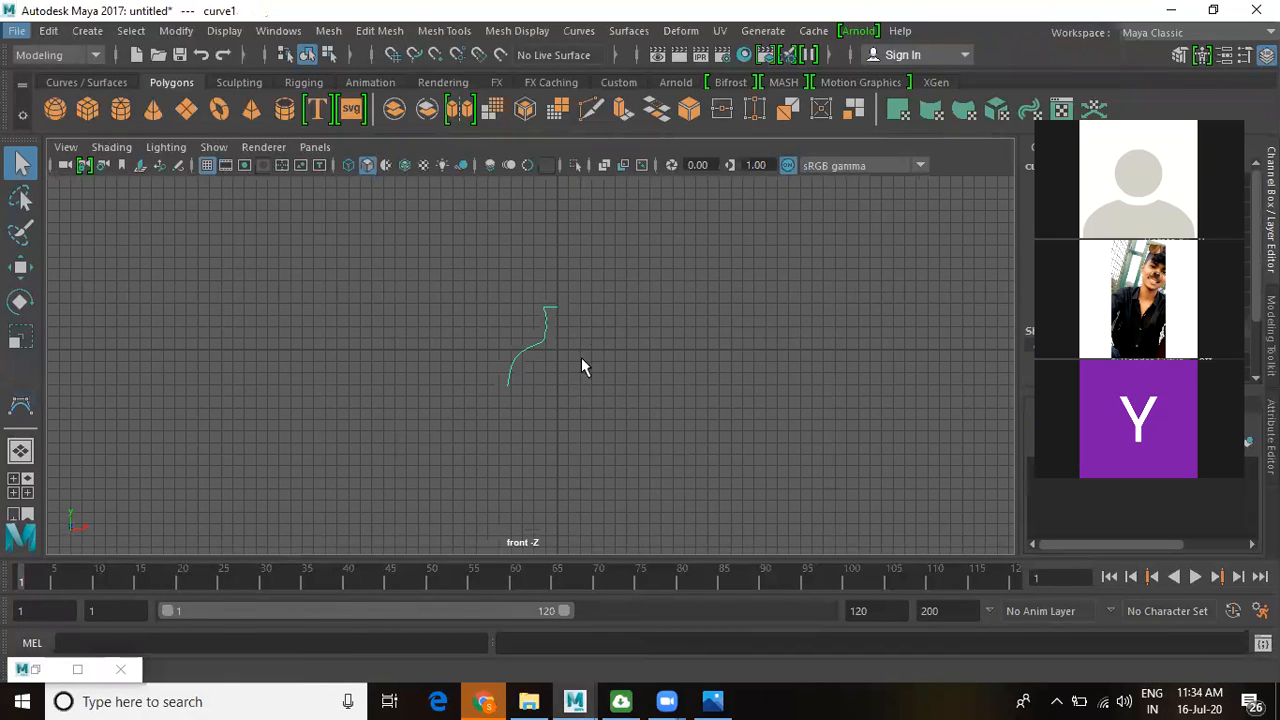
- Delete the unfinished bottle profile curve from the front view
{"action": "scroll", "coordinate": [562, 384], "scroll_direction": "up", "scroll_amount": 6}
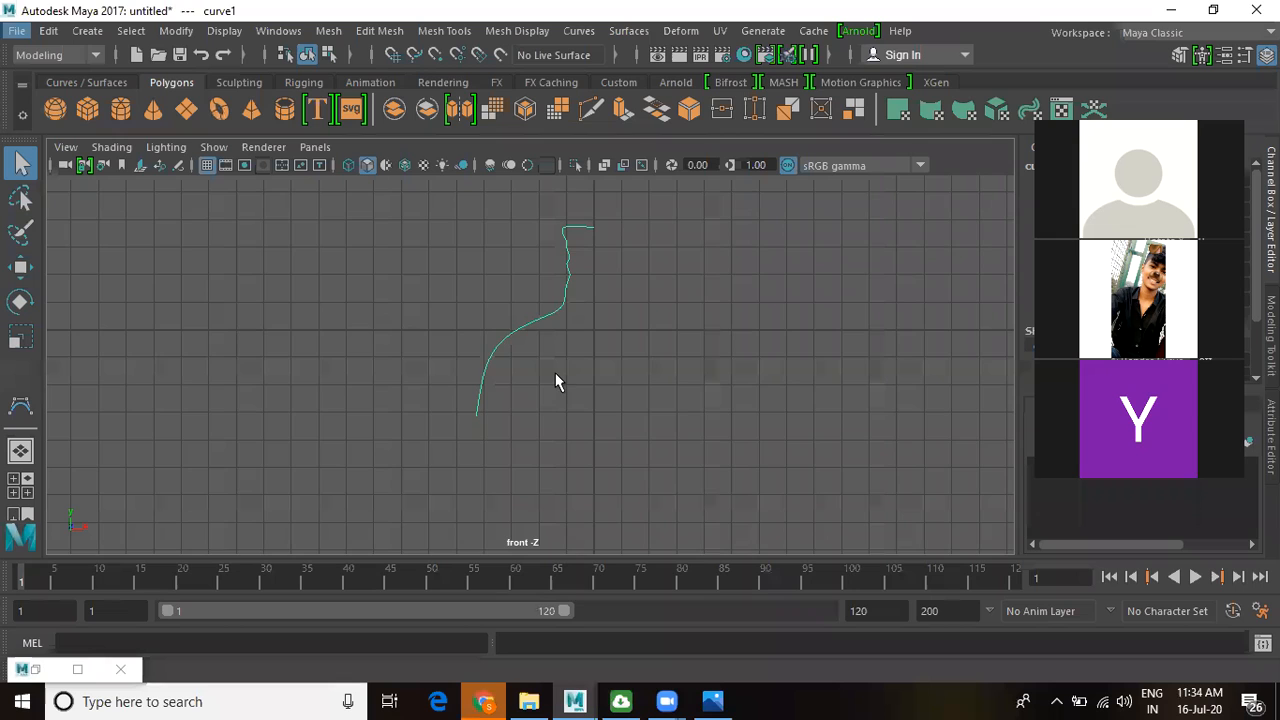
{"action": "scroll", "coordinate": [555, 383], "scroll_direction": "down", "scroll_amount": 2}
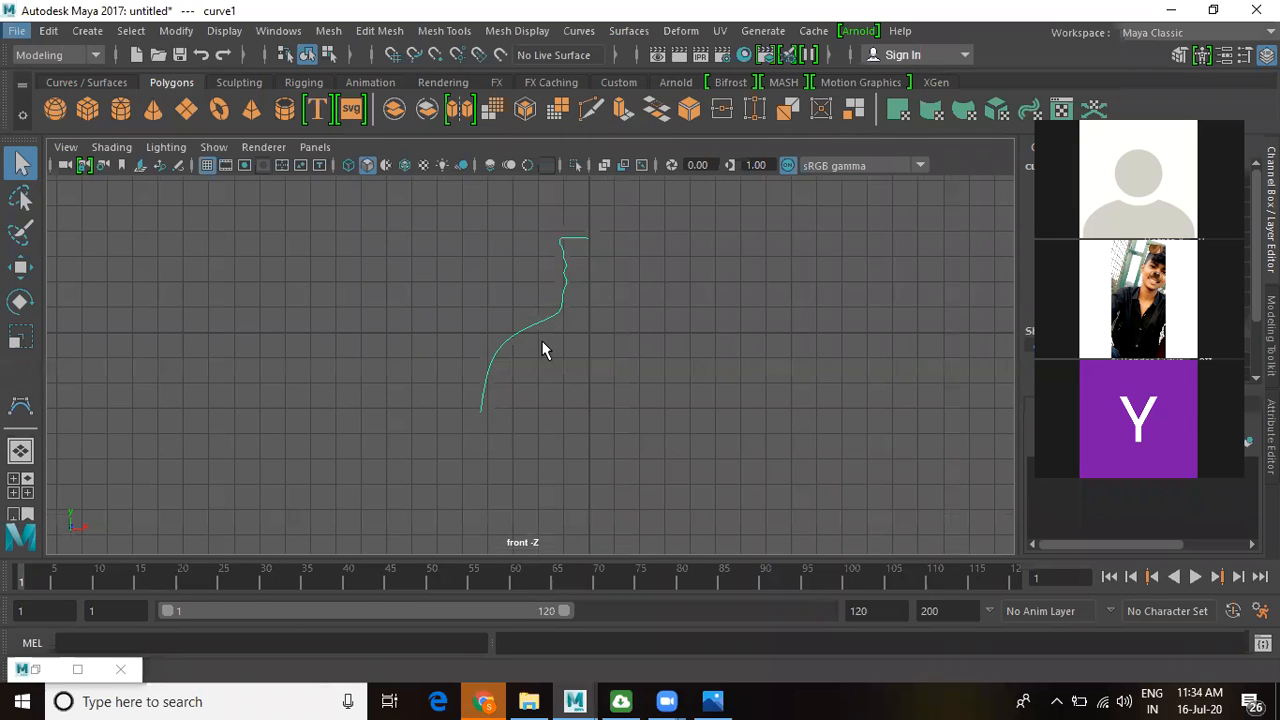
{"action": "left_click", "coordinate": [580, 31]}
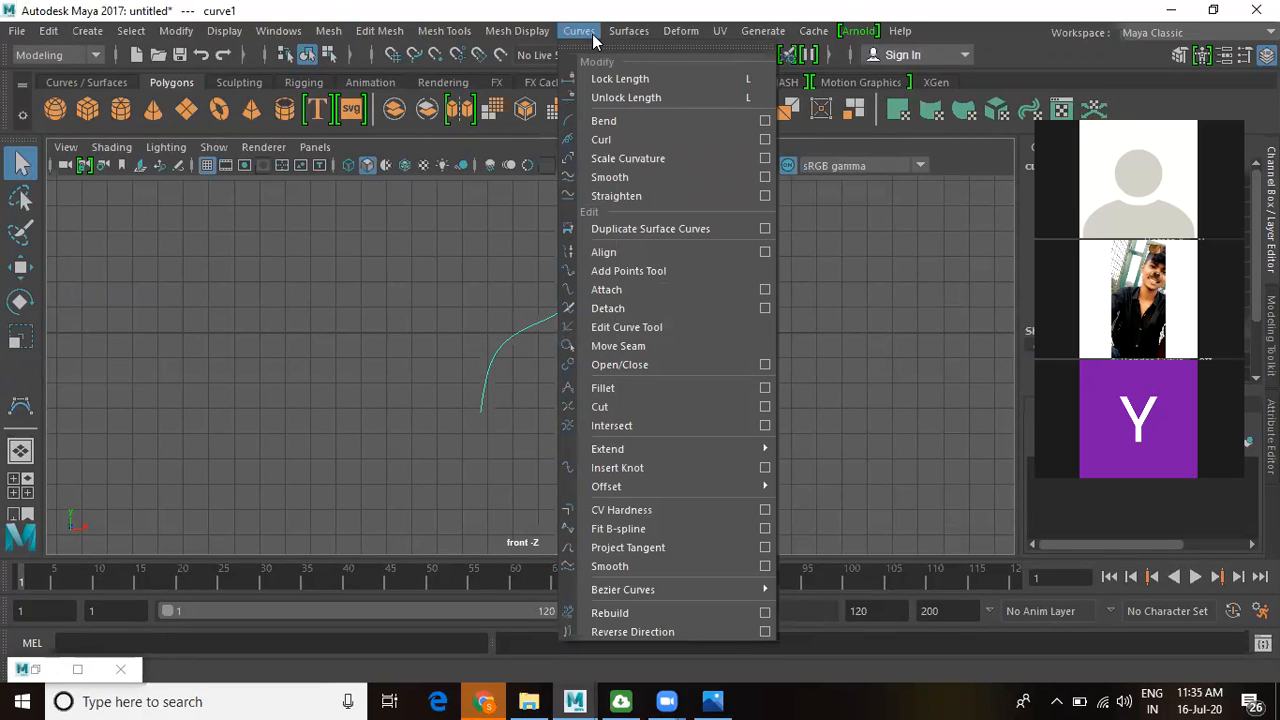
{"action": "left_click", "coordinate": [592, 34]}
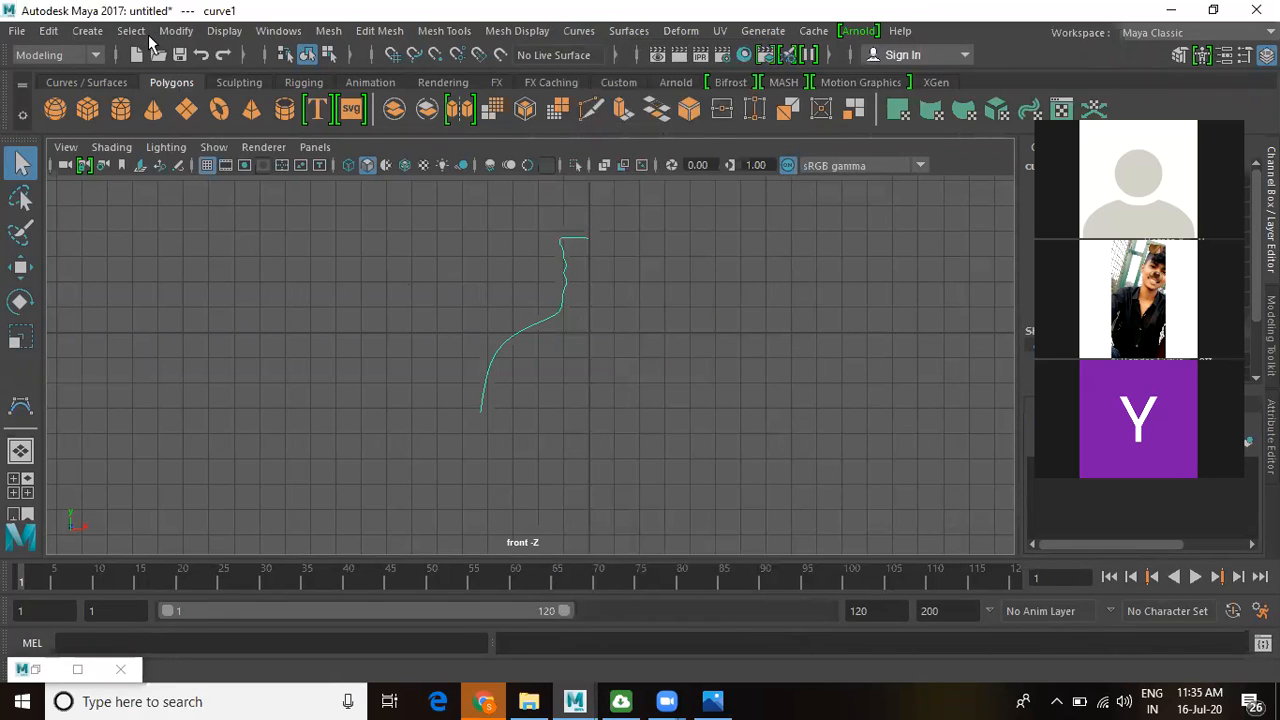
{"action": "key", "text": "Delete"}
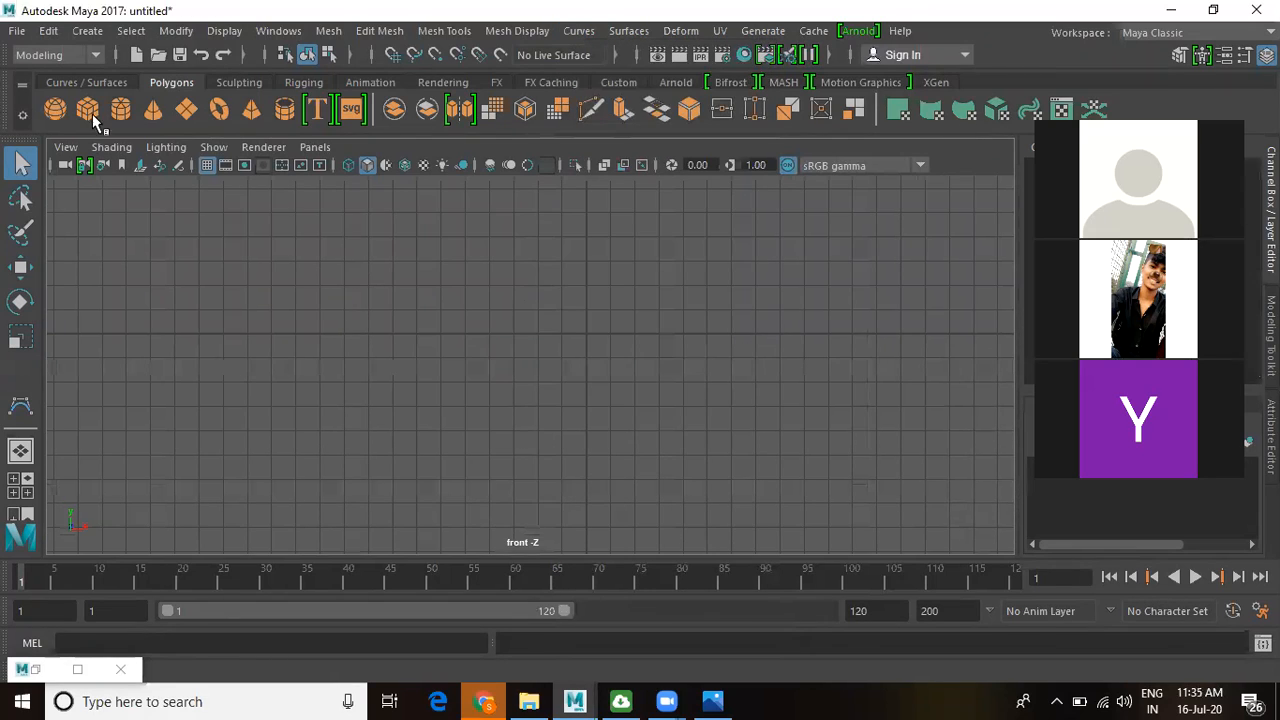
- Start a CV curve in the front view with the bottle's flat top, running from the centre axis to the outer edge
{"action": "left_click", "coordinate": [87, 31]}
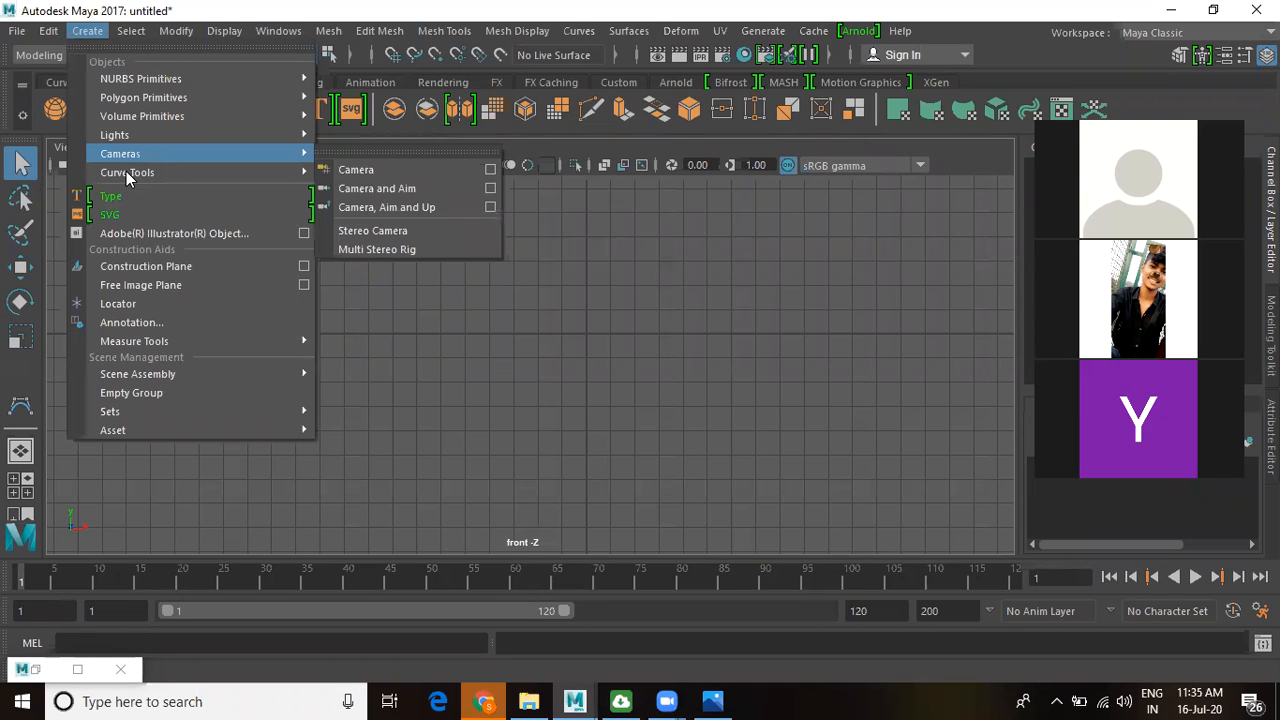
{"action": "mouse_move", "coordinate": [127, 173]}
{"action": "left_click", "coordinate": [388, 188]}
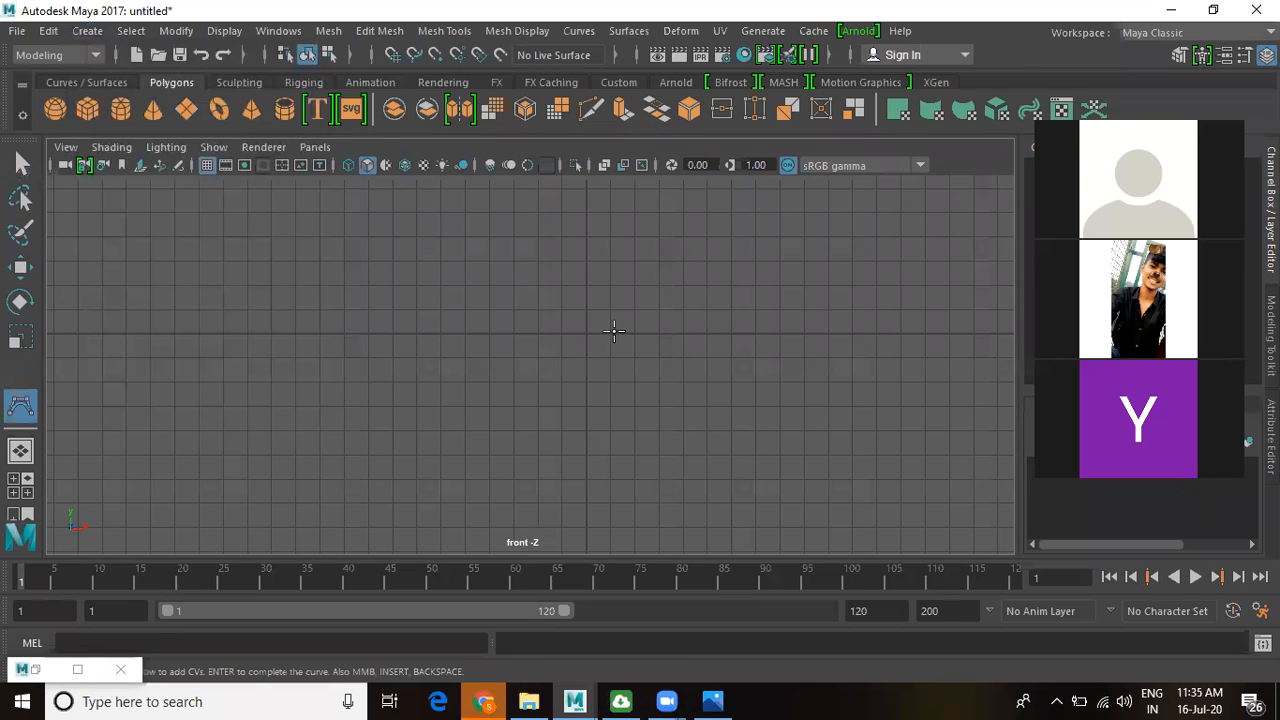
{"action": "left_click", "coordinate": [586, 252]}
{"action": "left_click", "coordinate": [569, 251]}
{"action": "left_click", "coordinate": [547, 252]}
{"action": "left_click", "coordinate": [531, 253]}
- Continue the profile curve downward with closely spaced CVs that form the bottle's wavy neck
{"action": "left_click", "coordinate": [529, 264]}
{"action": "left_click", "coordinate": [529, 275]}
{"action": "left_click", "coordinate": [529, 279]}
{"action": "left_click", "coordinate": [534, 289]}
{"action": "left_click", "coordinate": [533, 299]}
{"action": "left_click", "coordinate": [532, 303]}
{"action": "left_click", "coordinate": [528, 315]}
{"action": "left_click", "coordinate": [531, 319]}
{"action": "left_click", "coordinate": [533, 323]}
{"action": "left_click", "coordinate": [533, 328]}
{"action": "left_click", "coordinate": [535, 338]}
{"action": "left_click", "coordinate": [537, 344]}
{"action": "left_click", "coordinate": [541, 352]}
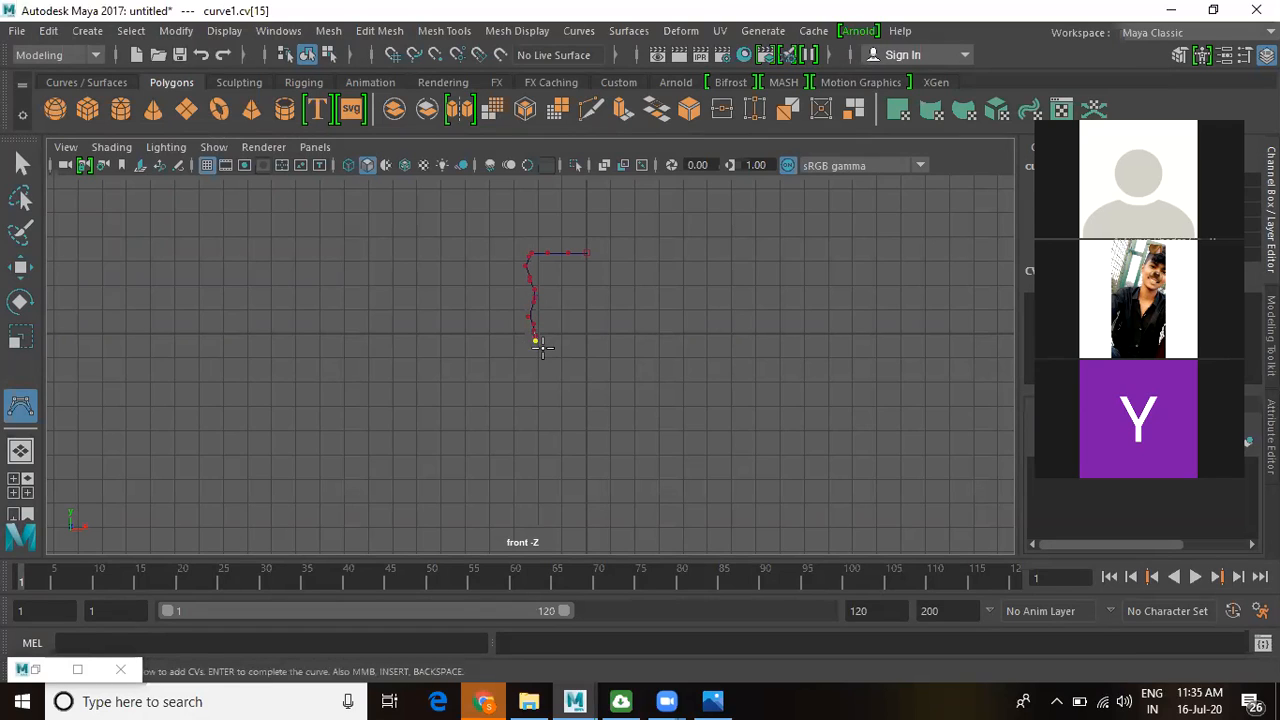
- Extend the profile curve from below the neck outward to form the bottle's sloping shoulder
{"action": "left_click", "coordinate": [536, 401]}
{"action": "left_click", "coordinate": [511, 451]}
{"action": "left_click", "coordinate": [455, 489]}
{"action": "left_click", "coordinate": [418, 517]}
{"action": "left_click", "coordinate": [411, 540]}
- Extend the profile curve straight down from the shoulder to form the bottle's long body side
{"action": "right_click_drag", "start_coordinate": [654, 494], "coordinate": [520, 480], "text": "alt"}
{"action": "middle_click_drag", "start_coordinate": [520, 480], "coordinate": [591, 323], "text": "alt"}
{"action": "right_click_drag", "start_coordinate": [908, 474], "coordinate": [521, 405], "text": "alt"}
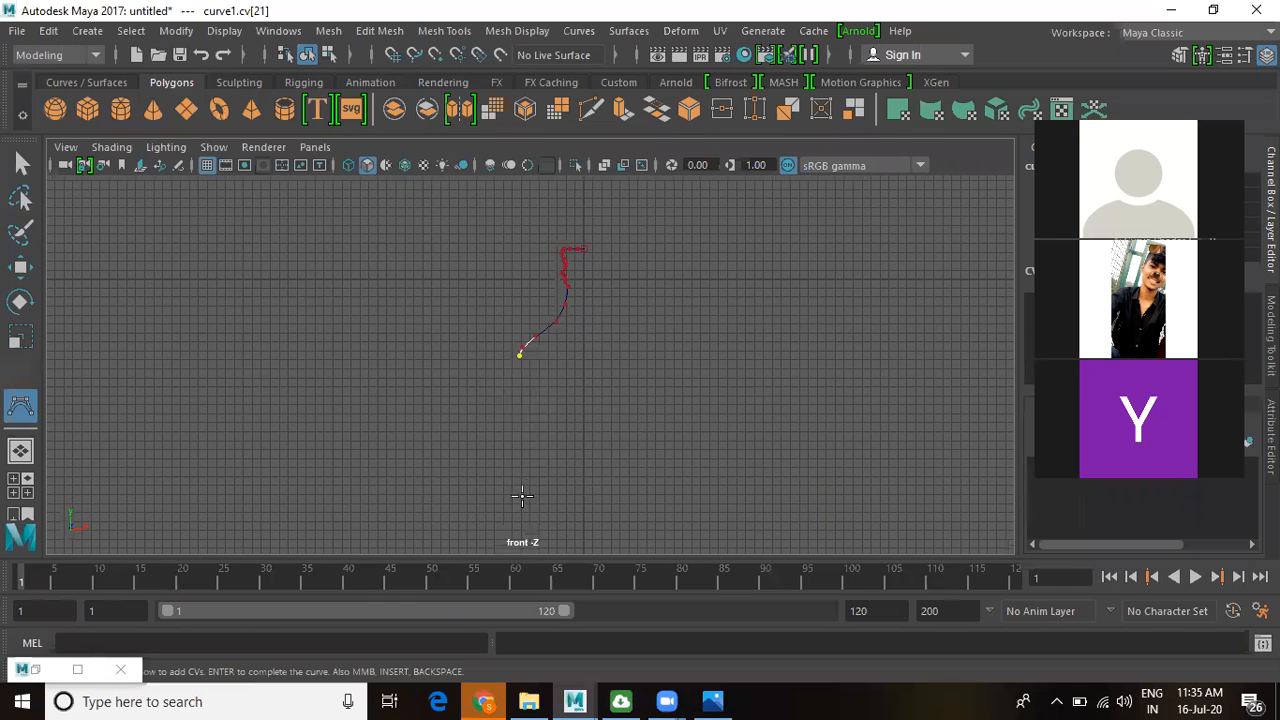
{"action": "left_click", "coordinate": [523, 530]}
{"action": "middle_click_drag", "start_coordinate": [631, 486], "coordinate": [659, 332], "text": "alt"}
{"action": "left_click", "coordinate": [543, 407]}
{"action": "left_click", "coordinate": [543, 412]}
{"action": "left_click", "coordinate": [543, 420]}
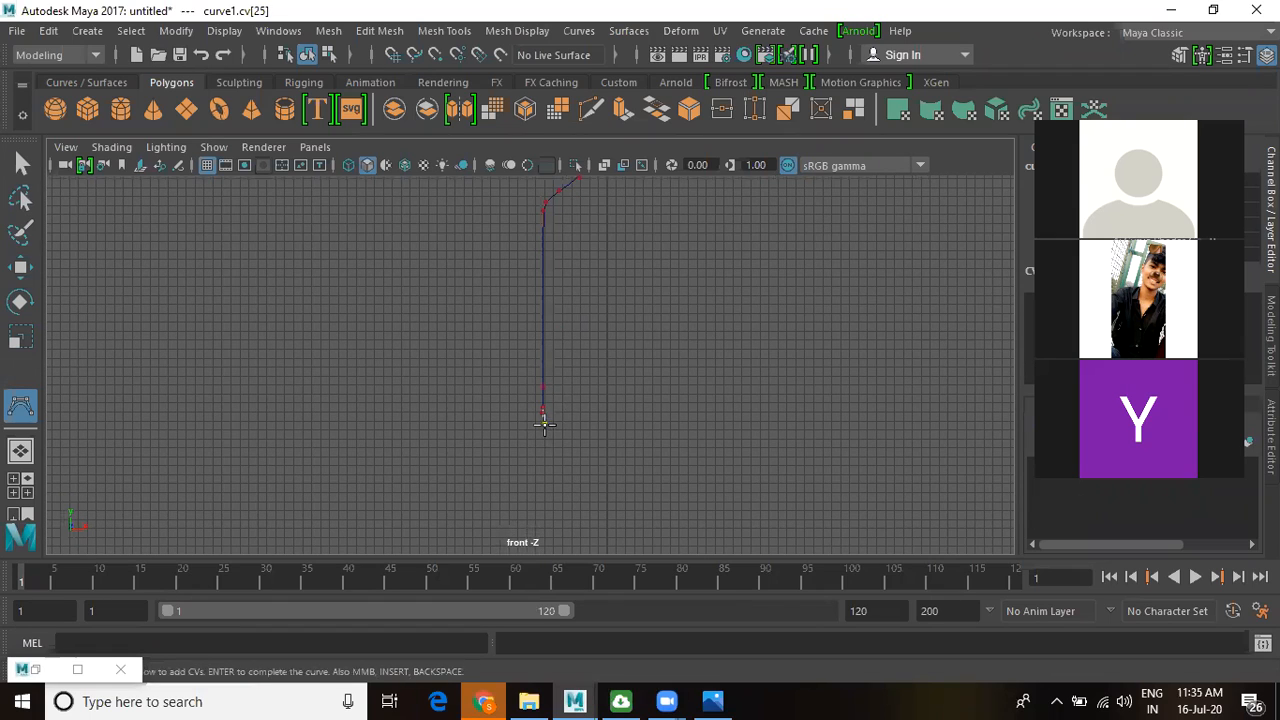
- Round the bottle's bottom corner, run the flat base back to the centre axis and complete the curve
{"action": "left_click", "coordinate": [549, 428]}
{"action": "left_click", "coordinate": [560, 428]}
{"action": "left_click", "coordinate": [572, 427]}
{"action": "left_click", "coordinate": [577, 427]}
{"action": "left_click", "coordinate": [607, 427]}
{"action": "key", "text": "Return"}
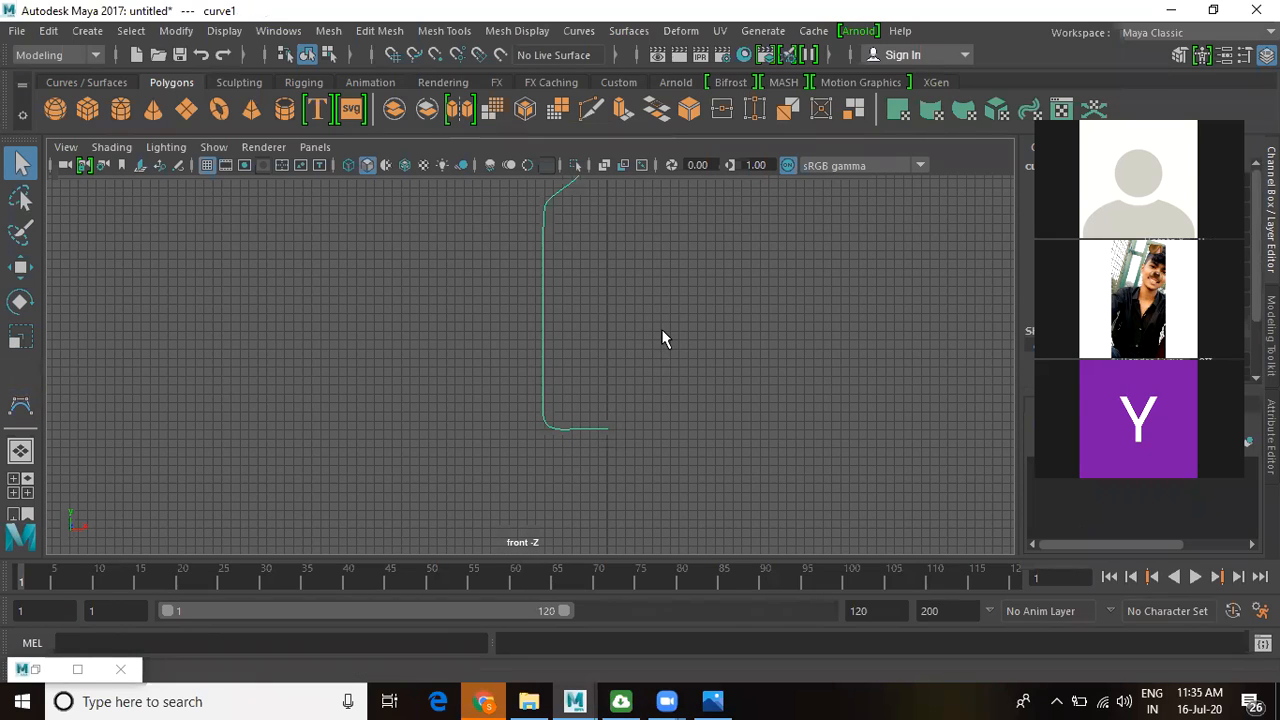
- Frame the finished bottle profile curve and examine it in the front and perspective views
{"action": "key", "text": "f"}
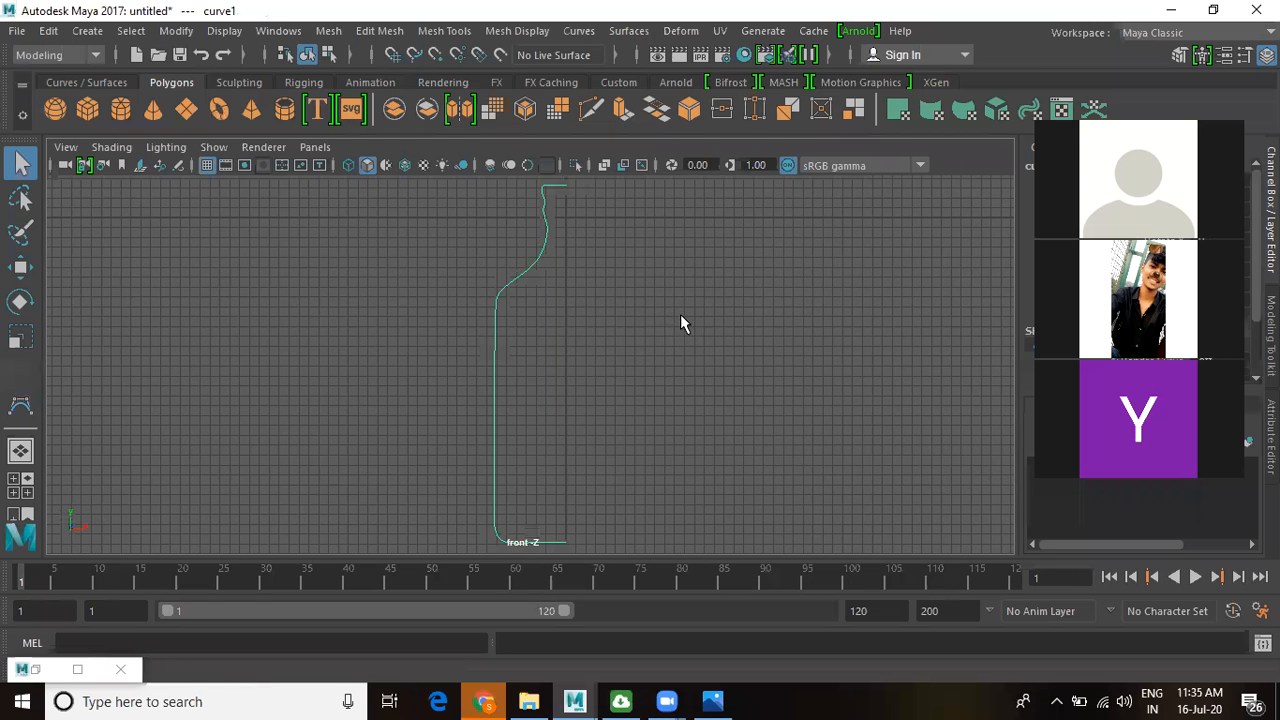
{"action": "key", "text": "space"}
{"action": "key", "text": "space"}
{"action": "key", "text": "f"}
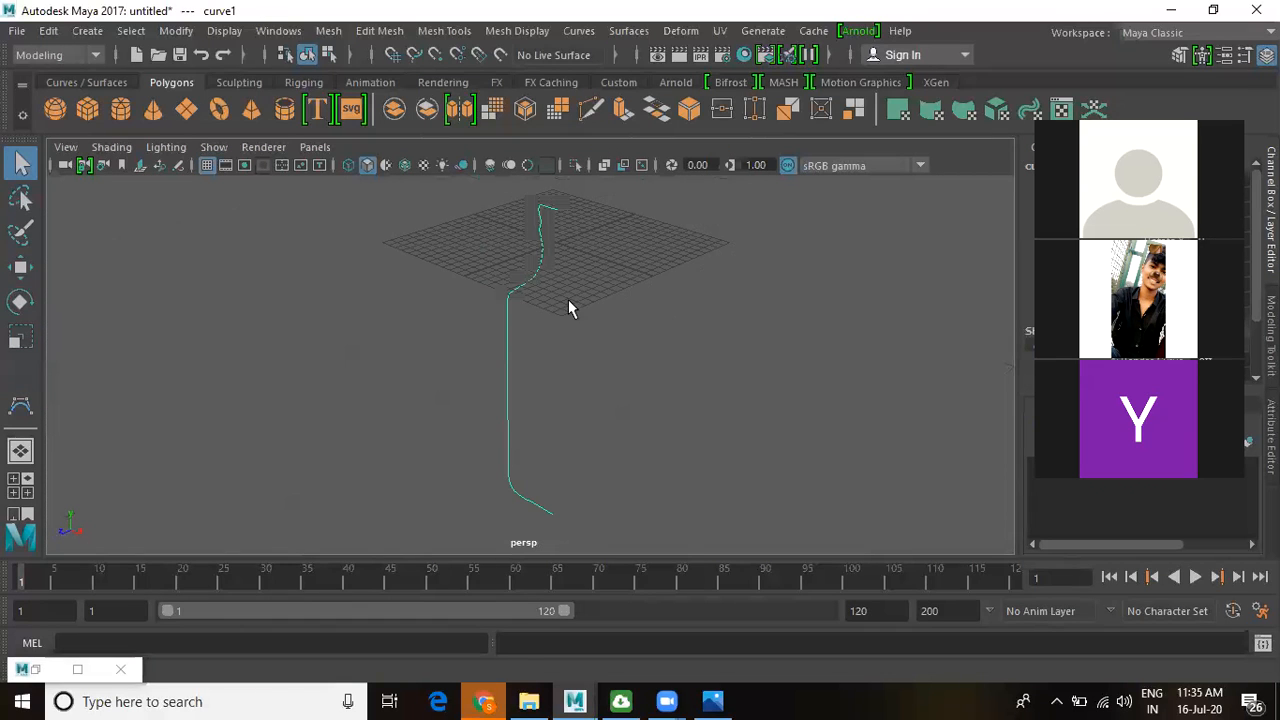
{"action": "left_click_drag", "start_coordinate": [734, 311], "coordinate": [727, 319], "text": "alt"}
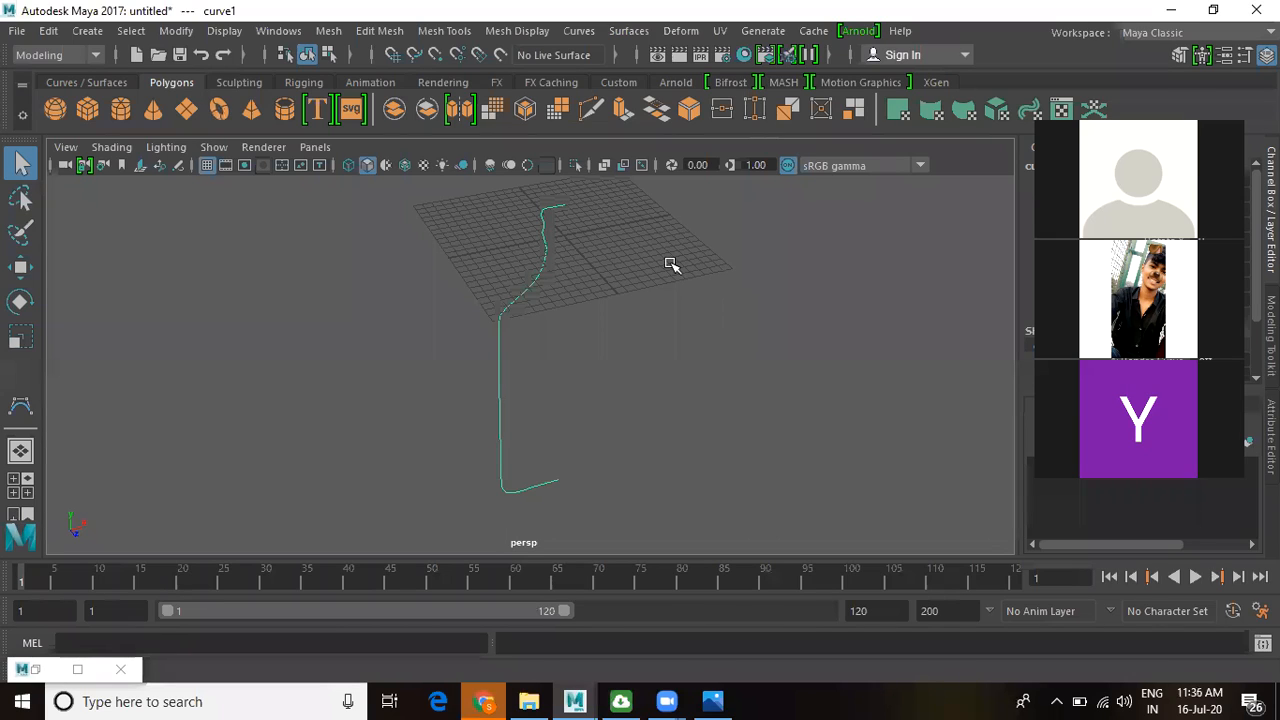
{"action": "key", "text": "w"}
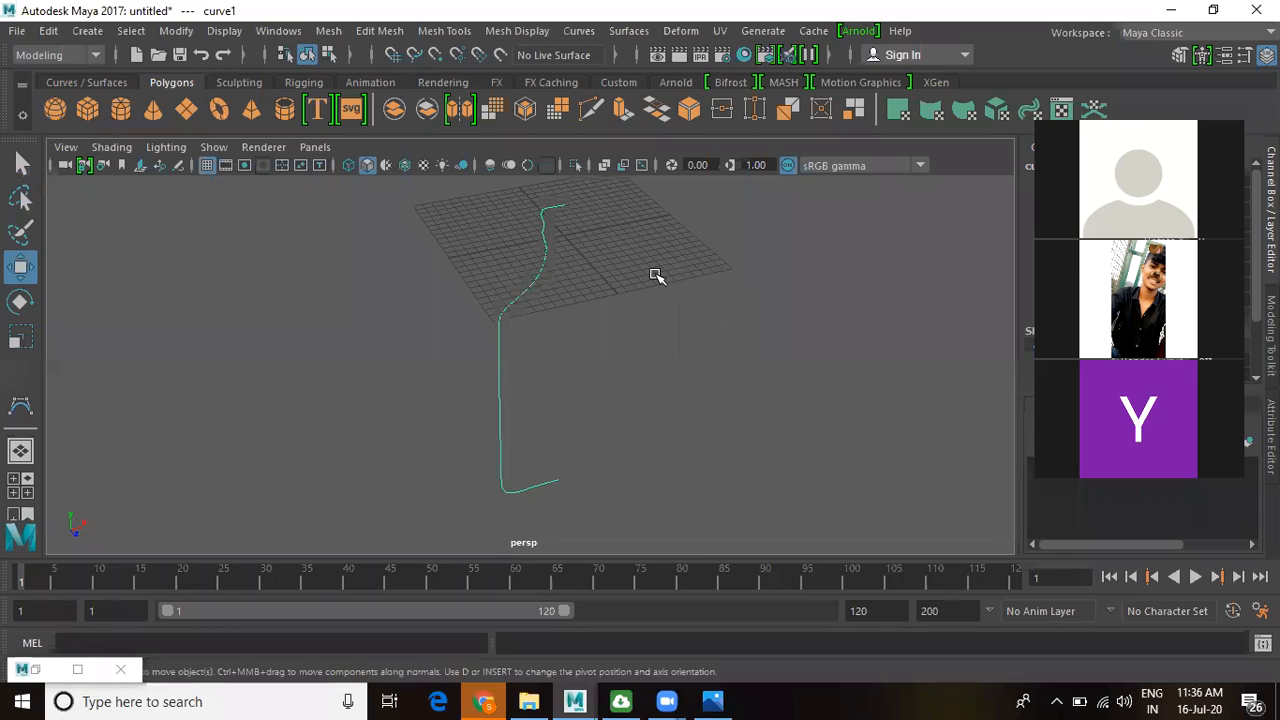
{"action": "scroll", "coordinate": [645, 333], "scroll_direction": "down", "scroll_amount": 2}
{"action": "middle_click_drag", "start_coordinate": [616, 363], "coordinate": [611, 391], "text": "alt"}
{"action": "right_click_drag", "start_coordinate": [590, 394], "coordinate": [705, 439], "text": "alt"}
{"action": "middle_click_drag", "start_coordinate": [688, 397], "coordinate": [684, 298], "text": "alt"}
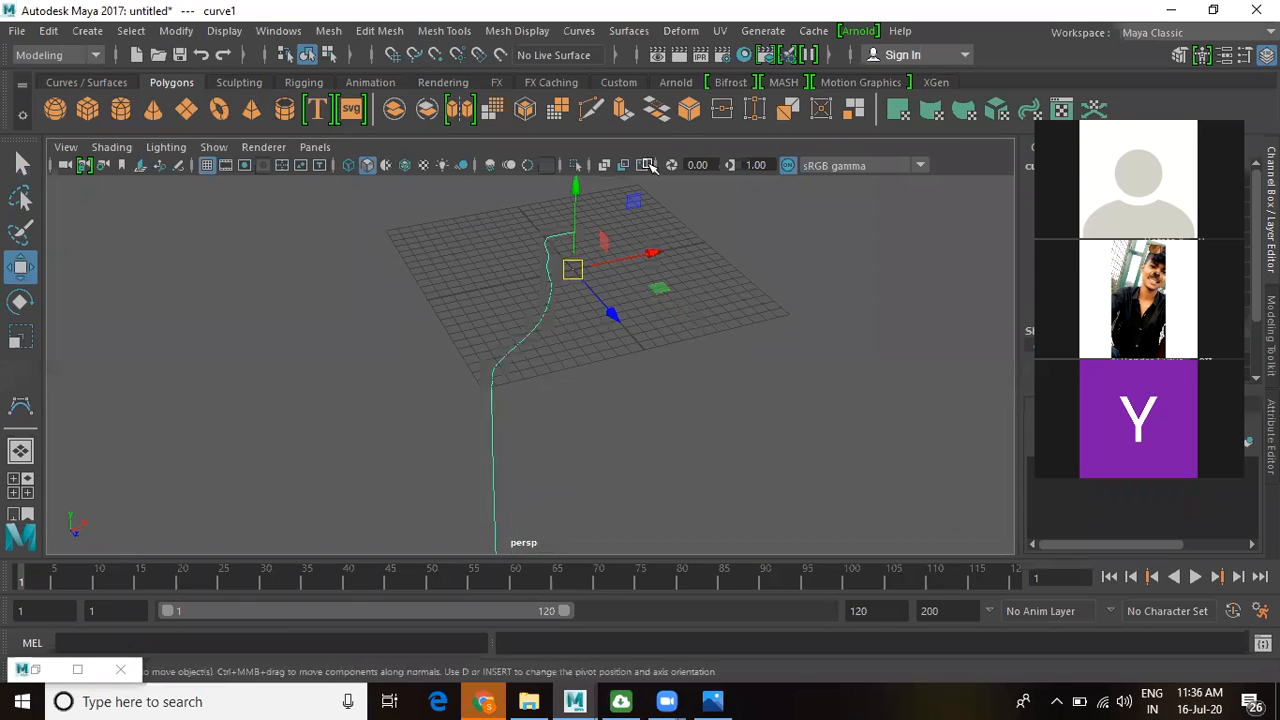
- Revolve the bottle profile curve about the Y axis through 360 degrees into a NURBS surface with 8 segments
{"action": "left_click", "coordinate": [630, 31]}
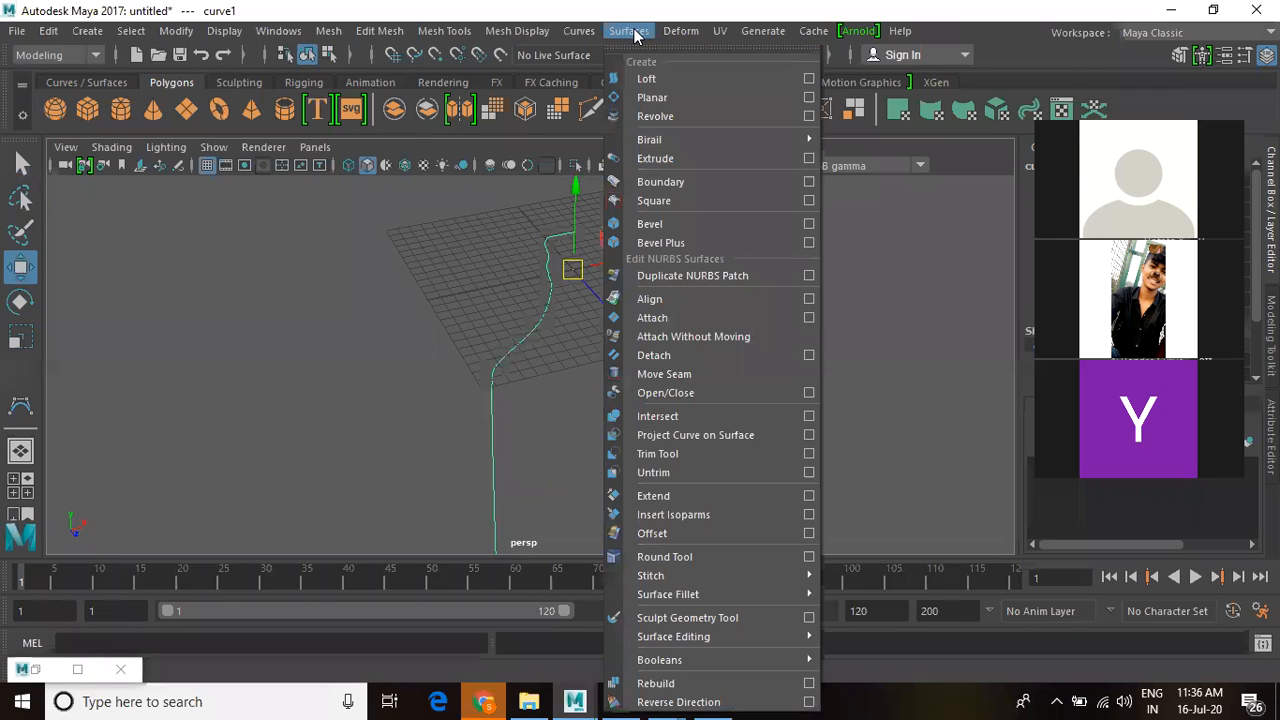
{"action": "left_click", "coordinate": [809, 117]}
{"action": "left_click", "coordinate": [809, 117]}
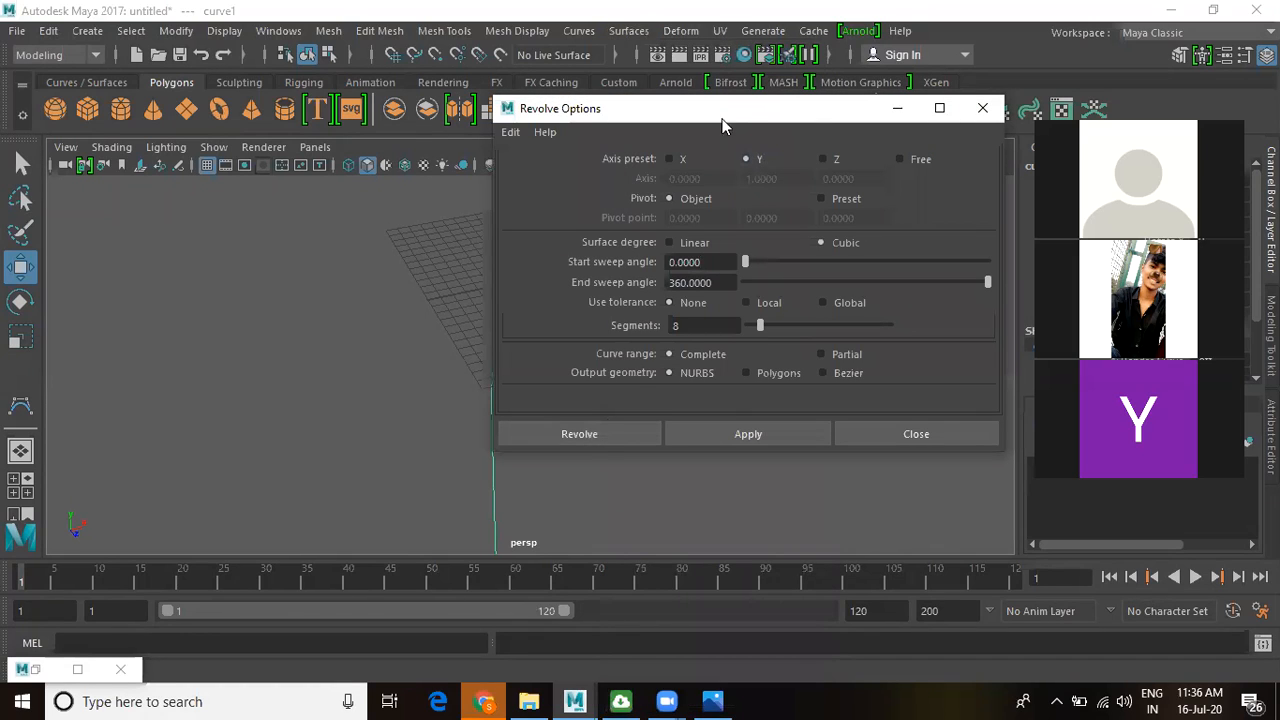
{"action": "left_click", "coordinate": [600, 440]}
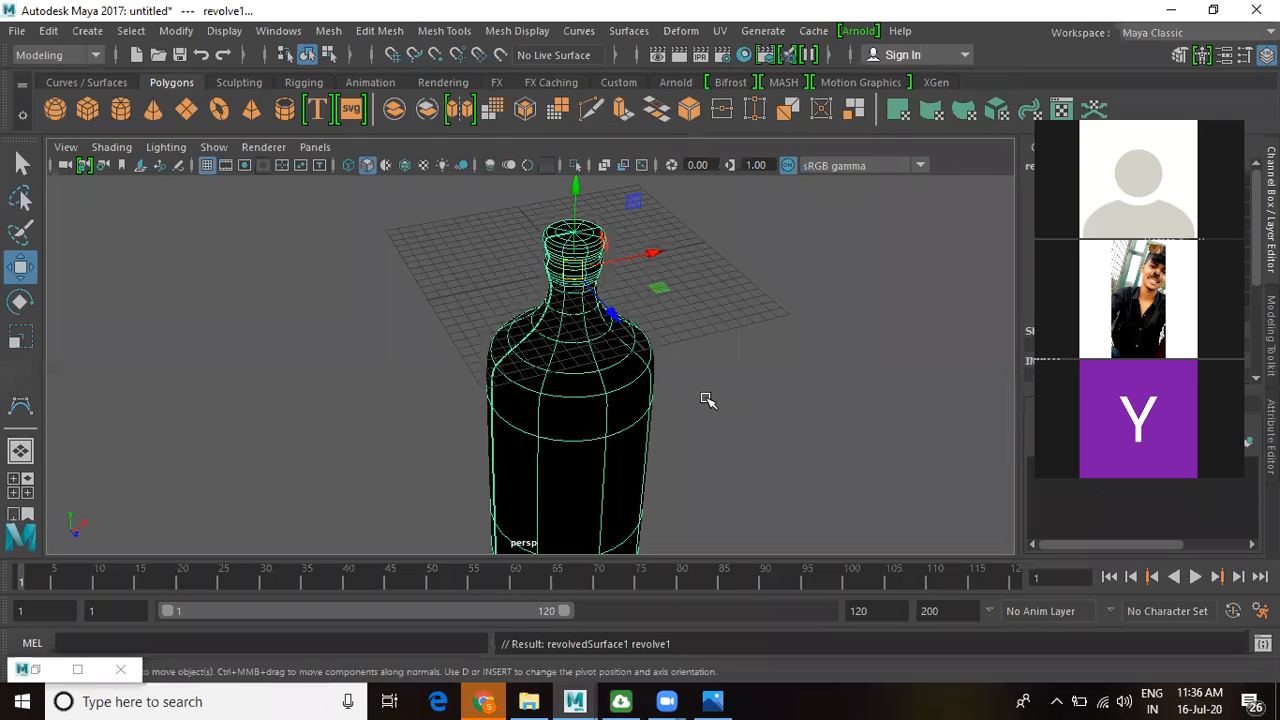
- Reverse the surface direction of the revolved bottle to correct its black shading
{"action": "scroll", "coordinate": [708, 400], "scroll_direction": "down", "scroll_amount": 3}
{"action": "left_click_drag", "start_coordinate": [706, 400], "coordinate": [624, 362], "text": "alt"}
{"action": "left_click", "coordinate": [628, 30]}
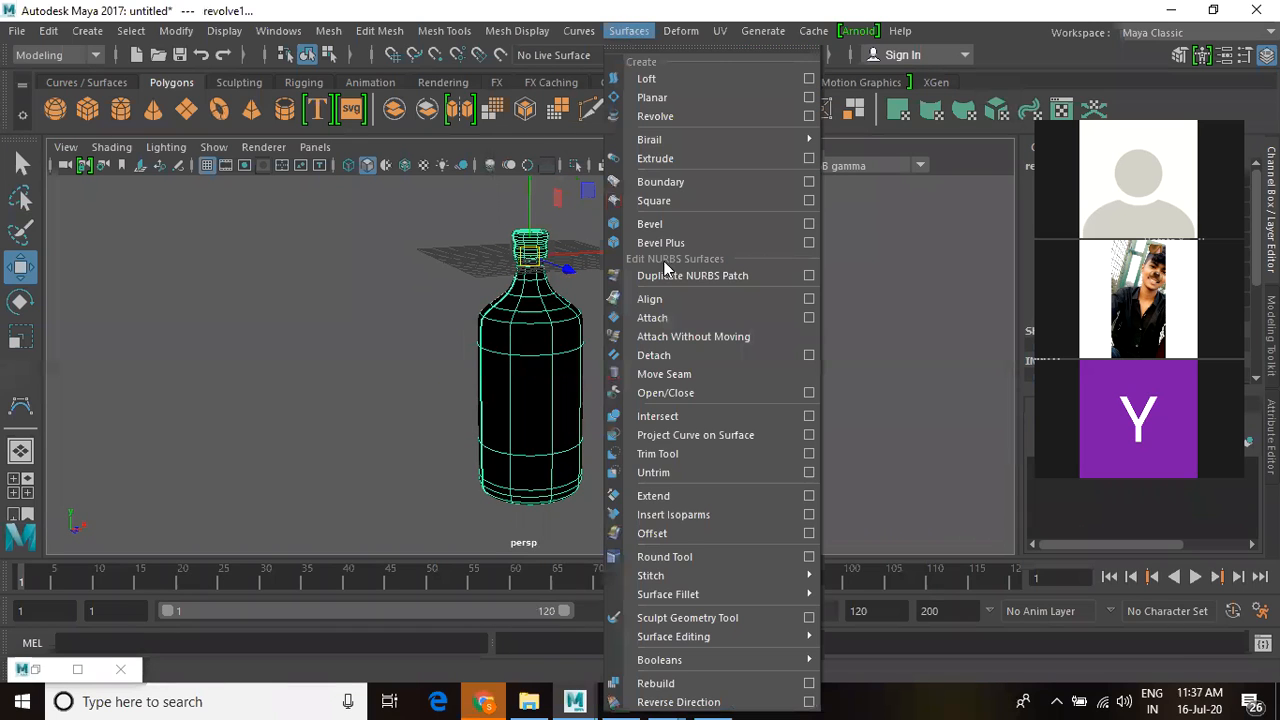
{"action": "left_click", "coordinate": [665, 700]}
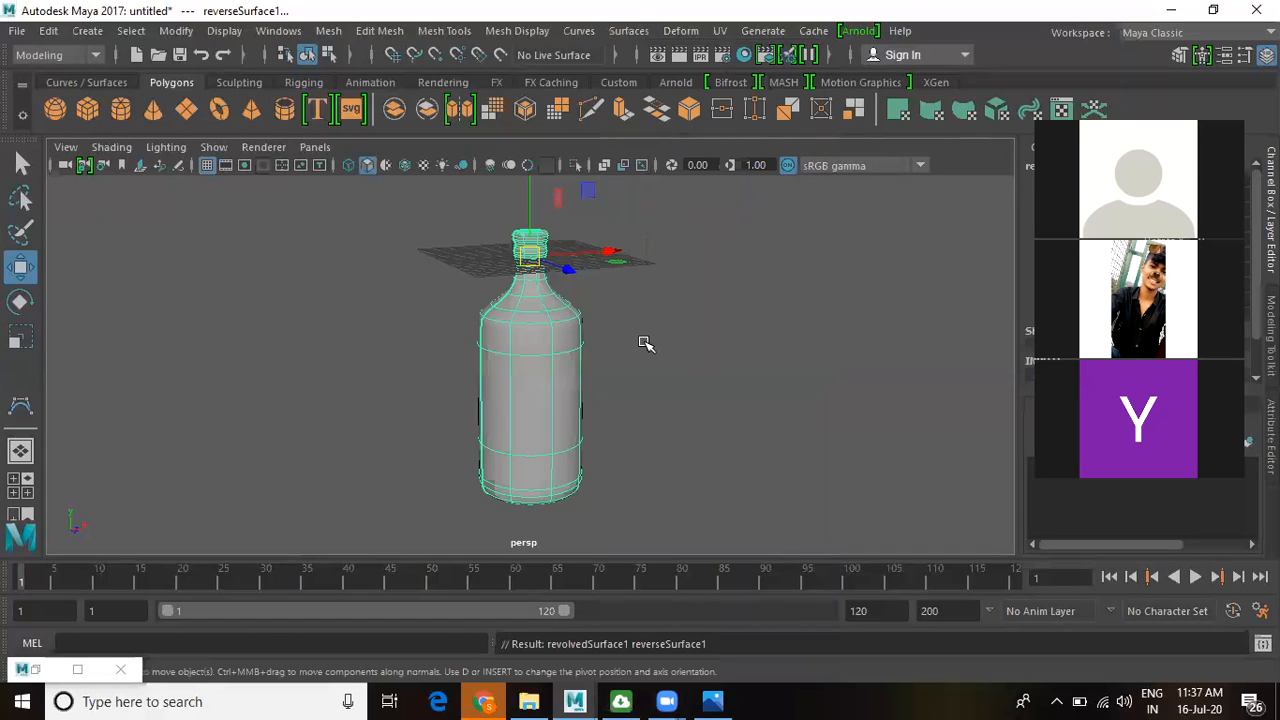
- Deselect the bottle and examine its shaded surface from several sides in the perspective view
{"action": "scroll", "coordinate": [705, 434], "scroll_direction": "up", "scroll_amount": 3}
{"action": "scroll", "coordinate": [643, 428], "scroll_direction": "down", "scroll_amount": 3}
{"action": "left_click", "coordinate": [675, 320]}
{"action": "left_click_drag", "start_coordinate": [626, 360], "coordinate": [306, 334], "text": "alt"}
{"action": "scroll", "coordinate": [686, 491], "scroll_direction": "up", "scroll_amount": 3}
{"action": "scroll", "coordinate": [466, 389], "scroll_direction": "down", "scroll_amount": 3}
{"action": "left_click_drag", "start_coordinate": [466, 389], "coordinate": [660, 466], "text": "alt"}
{"action": "scroll", "coordinate": [446, 369], "scroll_direction": "up", "scroll_amount": 3}
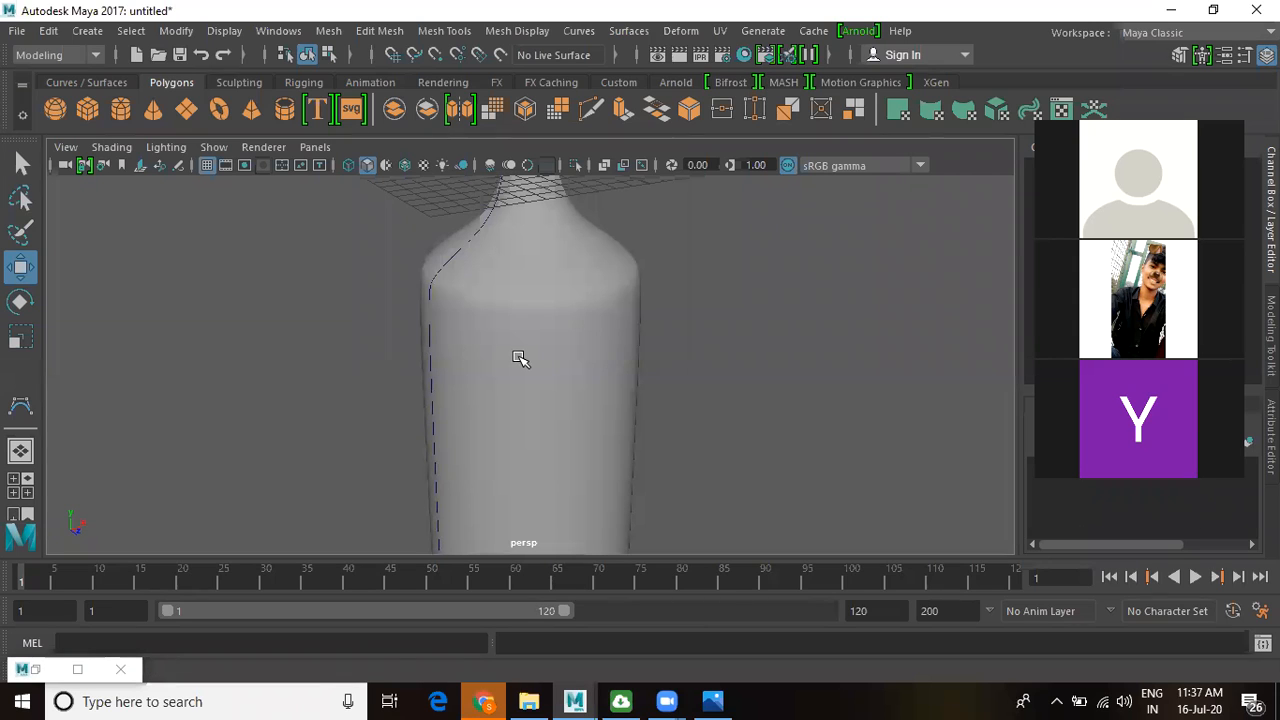
- Show the profile curve's control vertices and move the one just above the base outward along X to widen the lower body
{"action": "left_click", "coordinate": [435, 400]}
{"action": "left_click_drag", "start_coordinate": [500, 377], "coordinate": [650, 414], "text": "alt"}
{"action": "scroll", "coordinate": [491, 366], "scroll_direction": "down", "scroll_amount": 4}
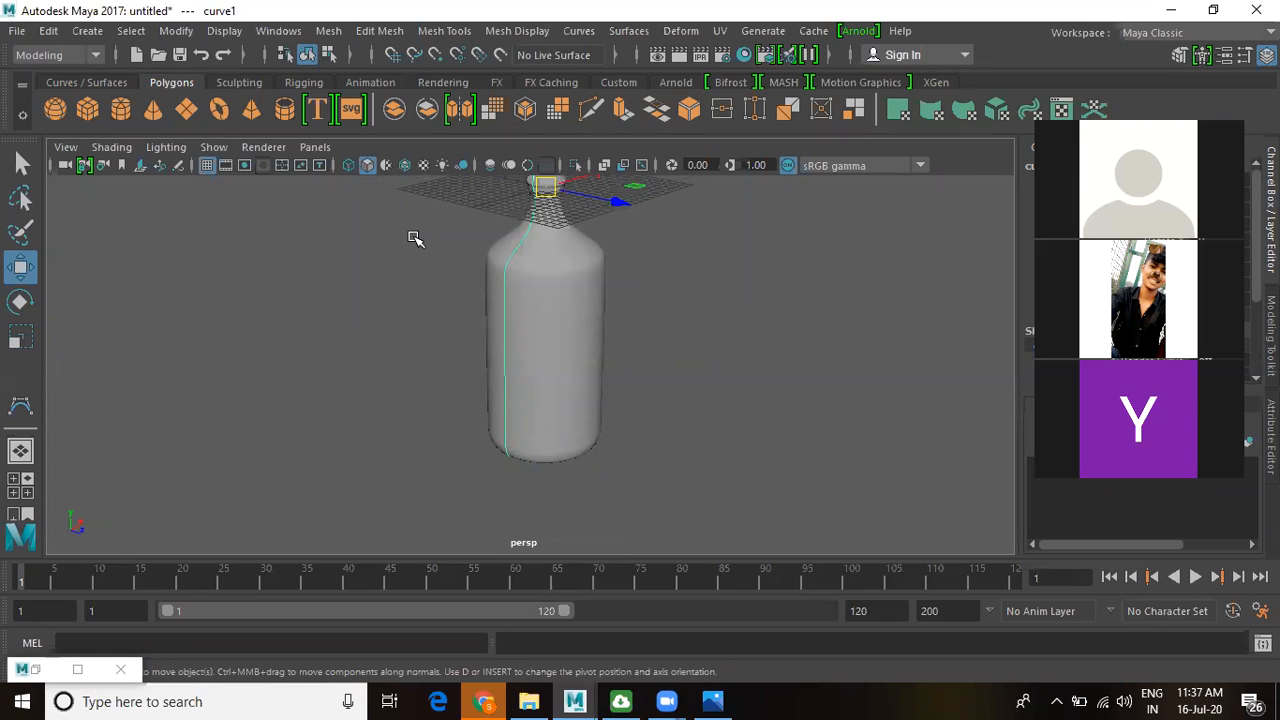
{"action": "right_click_drag", "start_coordinate": [412, 236], "coordinate": [339, 212]}
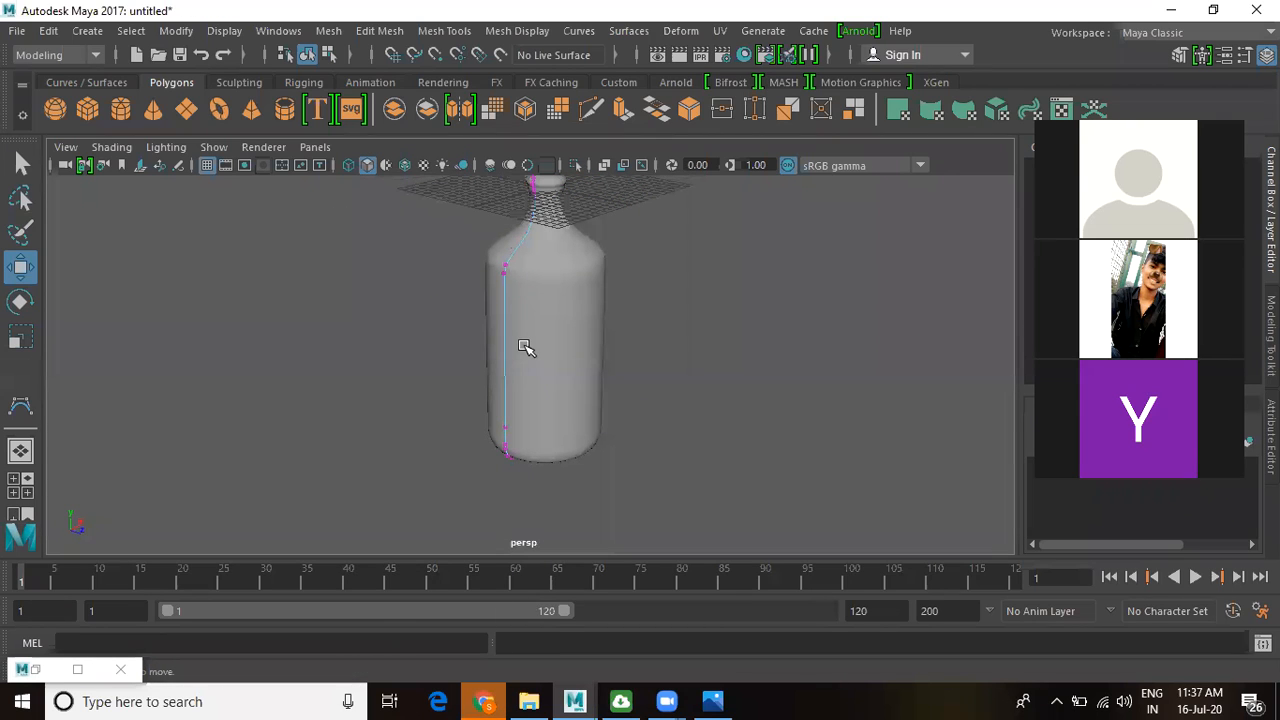
{"action": "scroll", "coordinate": [500, 366], "scroll_direction": "up", "scroll_amount": 3}
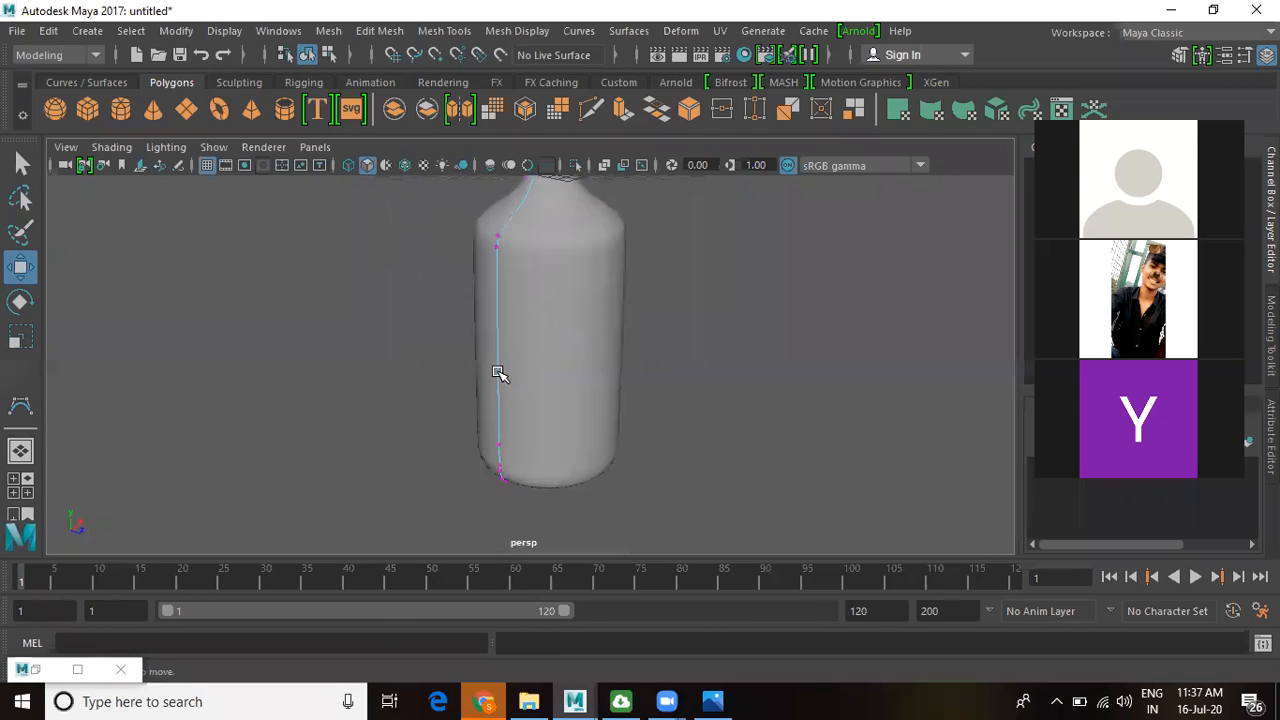
{"action": "left_click", "coordinate": [499, 445]}
{"action": "left_click", "coordinate": [552, 441]}
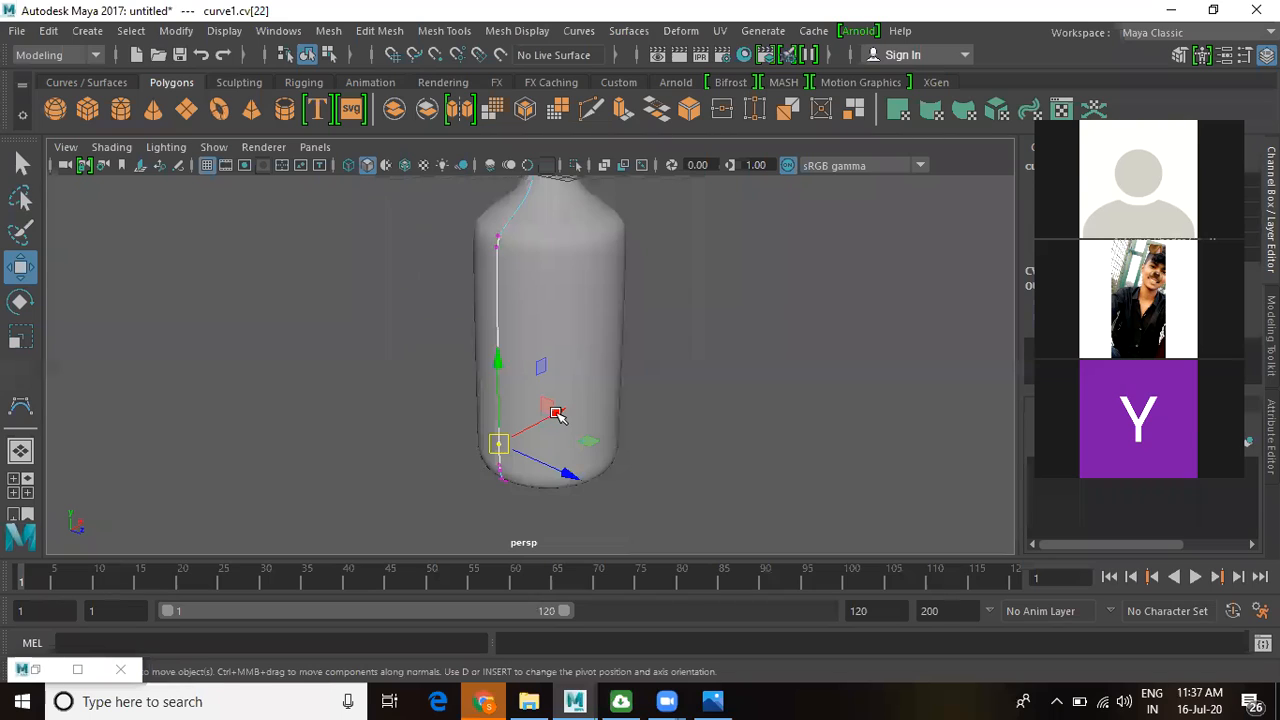
{"action": "left_click_drag", "start_coordinate": [552, 414], "coordinate": [586, 369]}
- Examine the reshaped bottle in the perspective and side views, checking its silhouette
{"action": "scroll", "coordinate": [564, 385], "scroll_direction": "down", "scroll_amount": 4}
{"action": "right_click_drag", "start_coordinate": [586, 369], "coordinate": [611, 434], "text": "alt"}
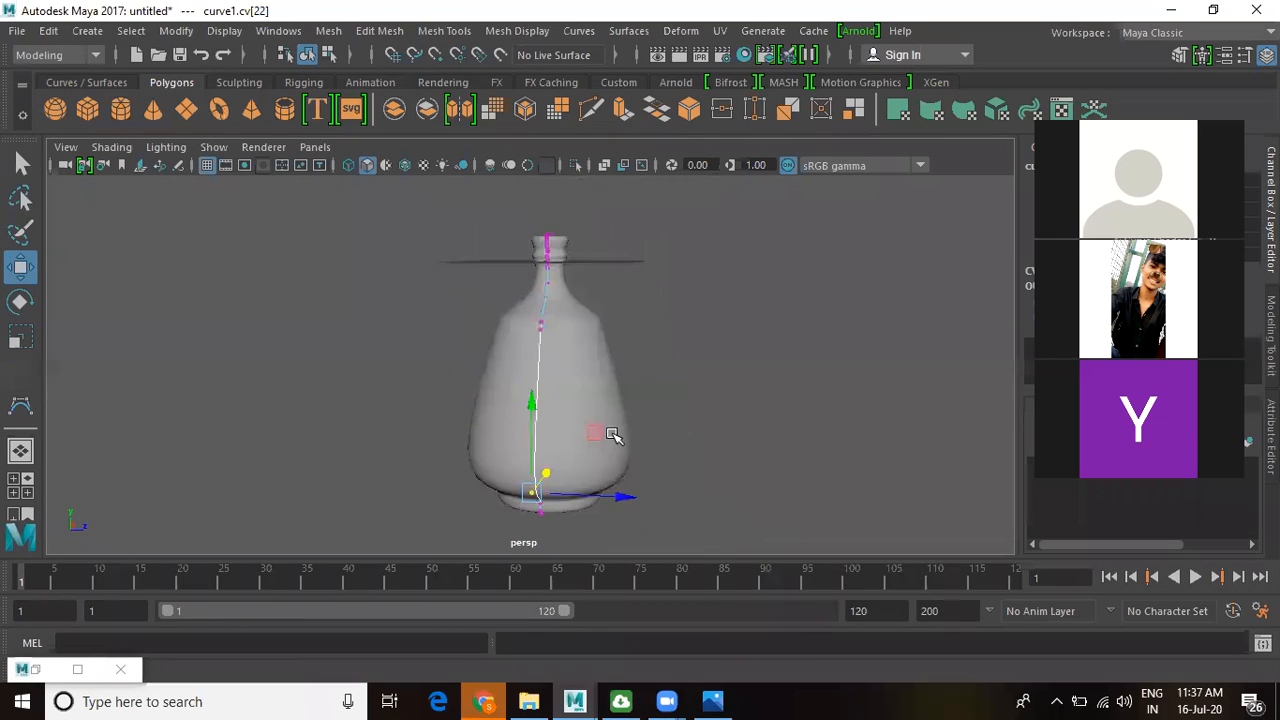
{"action": "middle_click_drag", "start_coordinate": [611, 434], "coordinate": [571, 384], "text": "alt"}
{"action": "left_click_drag", "start_coordinate": [570, 384], "coordinate": [523, 420], "text": "alt"}
{"action": "key", "text": "space"}
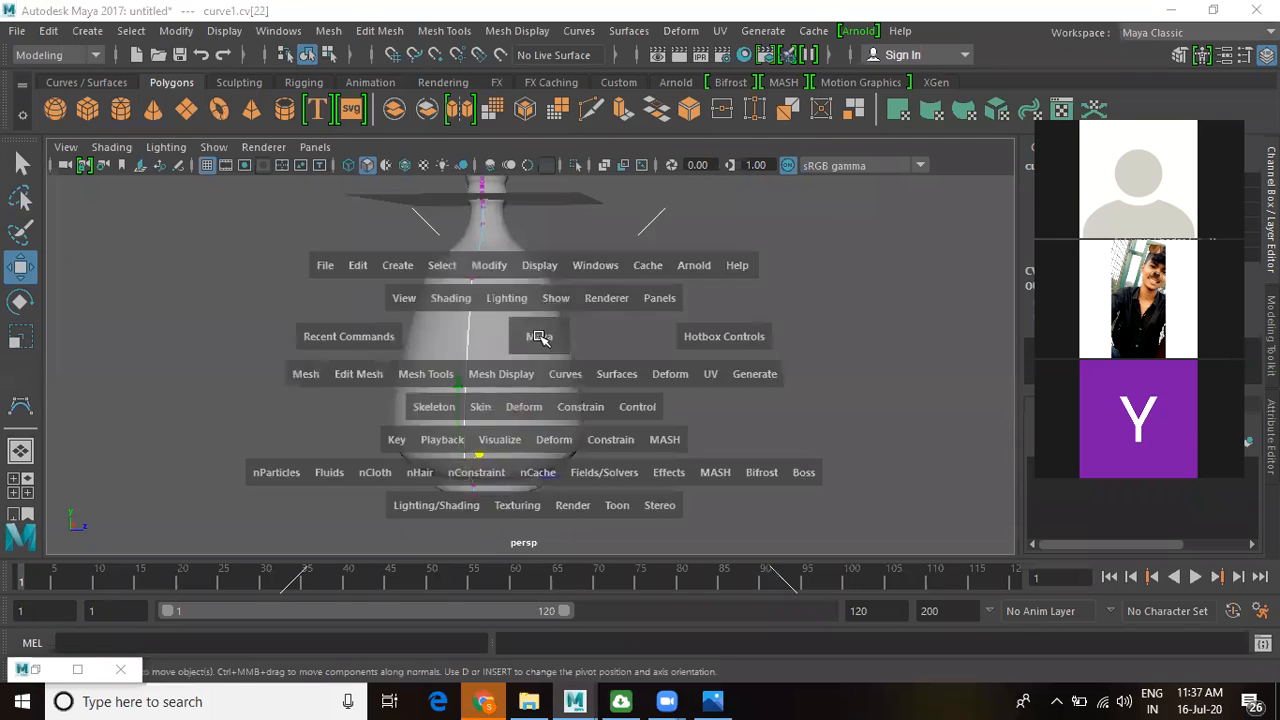
{"action": "key", "text": "space"}
{"action": "scroll", "coordinate": [775, 445], "scroll_direction": "up", "scroll_amount": 5}
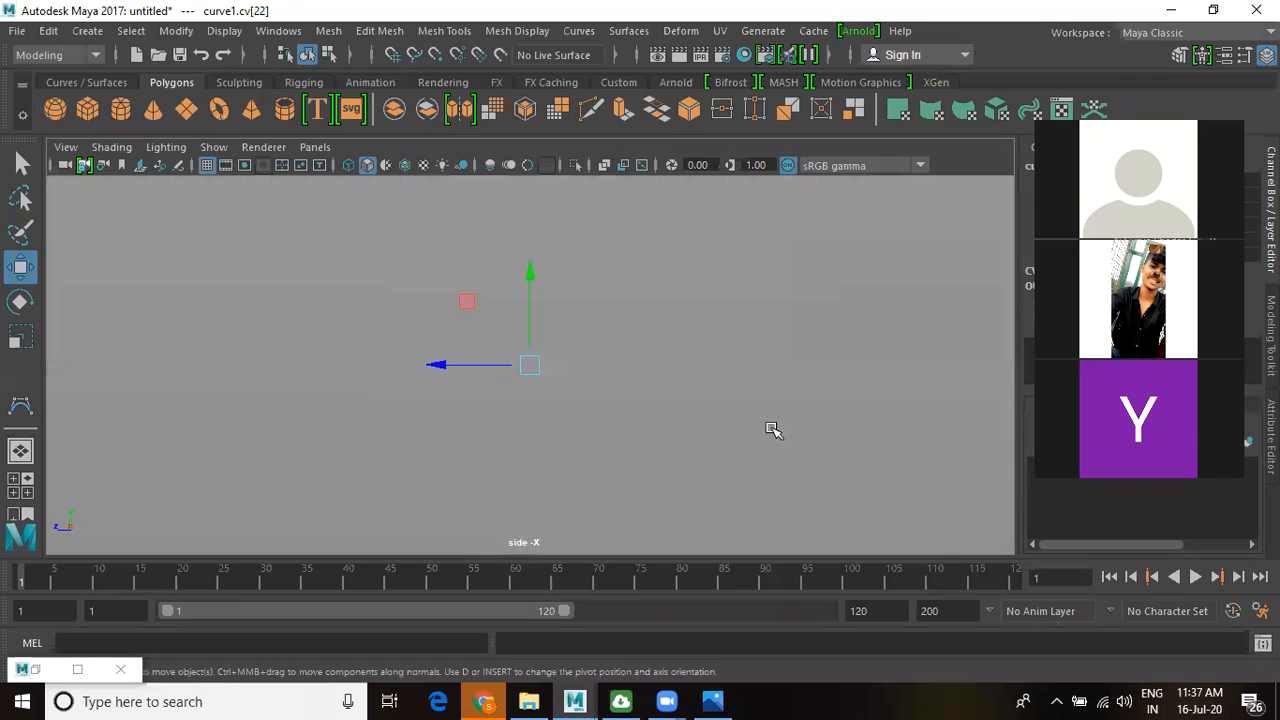
{"action": "scroll", "coordinate": [724, 433], "scroll_direction": "down", "scroll_amount": 8}
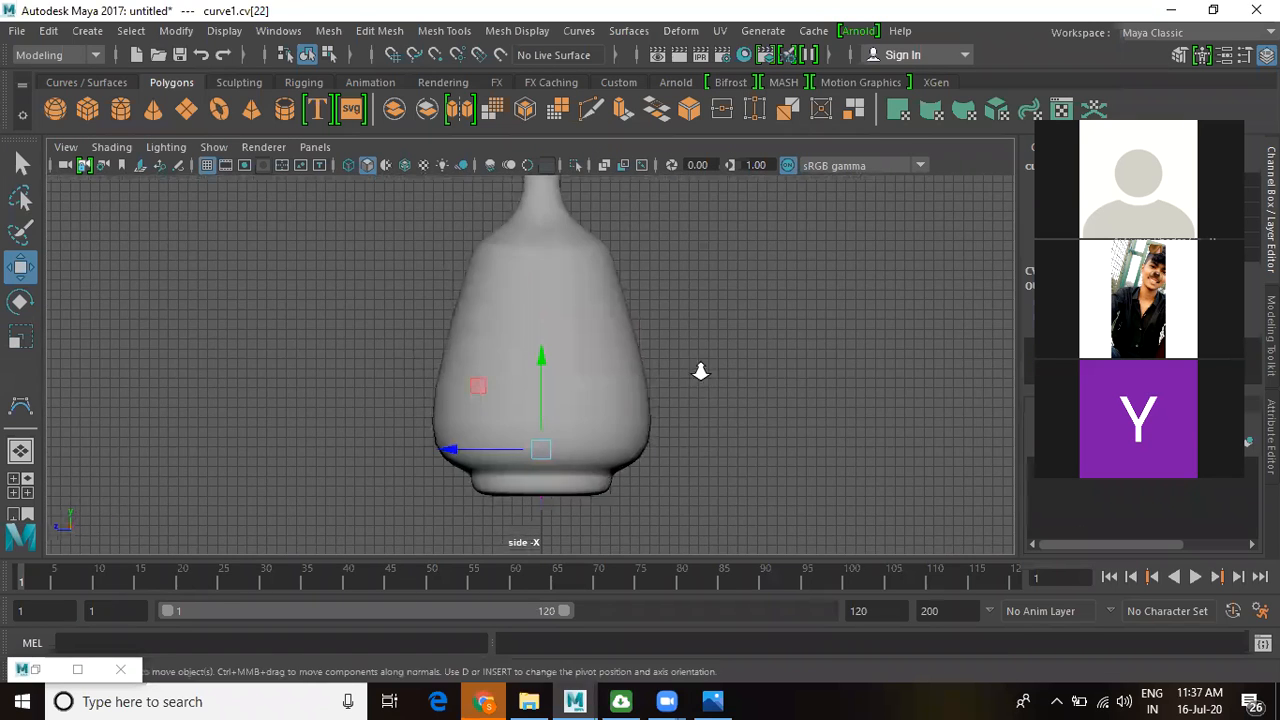
{"action": "middle_click_drag", "start_coordinate": [509, 361], "coordinate": [519, 402], "text": "alt"}
{"action": "right_click_drag", "start_coordinate": [577, 394], "coordinate": [620, 346], "text": "alt"}
{"action": "left_click", "coordinate": [620, 345]}
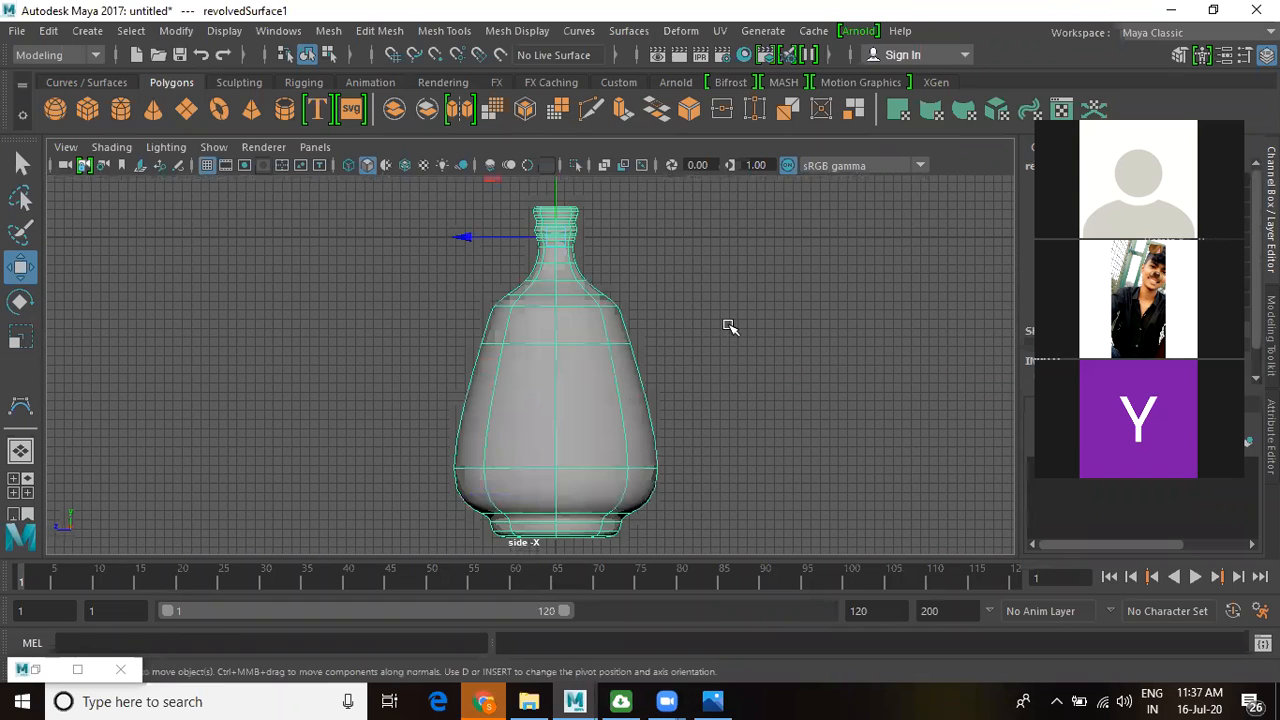
{"action": "left_click", "coordinate": [729, 324]}
{"action": "right_click_drag", "start_coordinate": [749, 403], "coordinate": [679, 400], "text": "alt"}
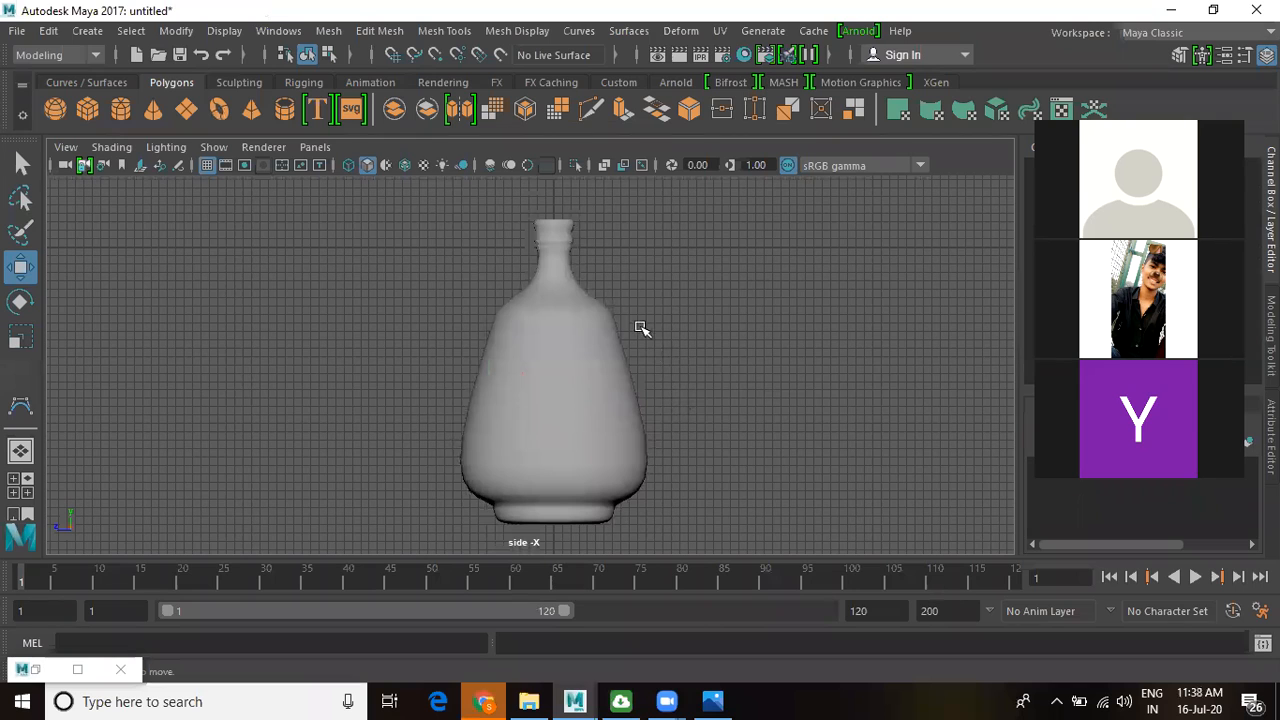
- Activate the CV Curve Tool with an empty area of the side view shown beside the bottle
{"action": "middle_click_drag", "start_coordinate": [626, 349], "coordinate": [646, 480], "text": "alt"}
{"action": "middle_click_drag", "start_coordinate": [646, 343], "coordinate": [584, 345], "text": "alt"}
{"action": "right_click_drag", "start_coordinate": [612, 395], "coordinate": [658, 451], "text": "alt"}
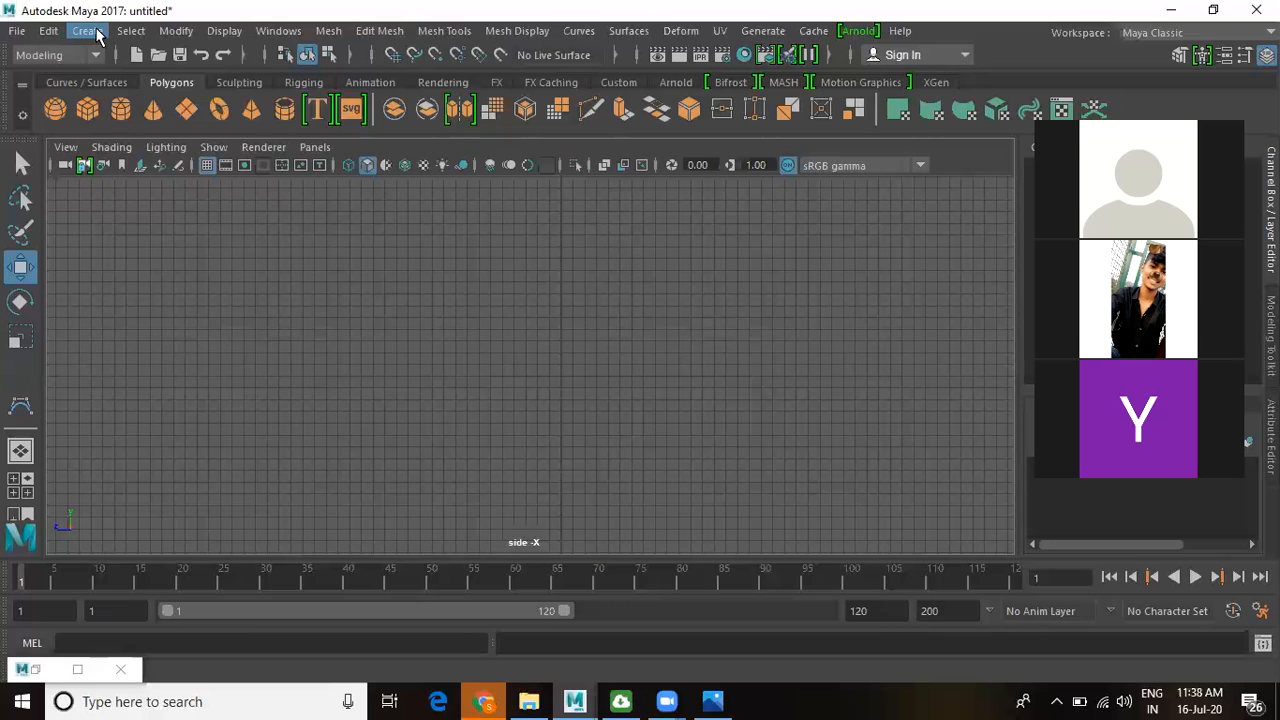
{"action": "left_click", "coordinate": [88, 31]}
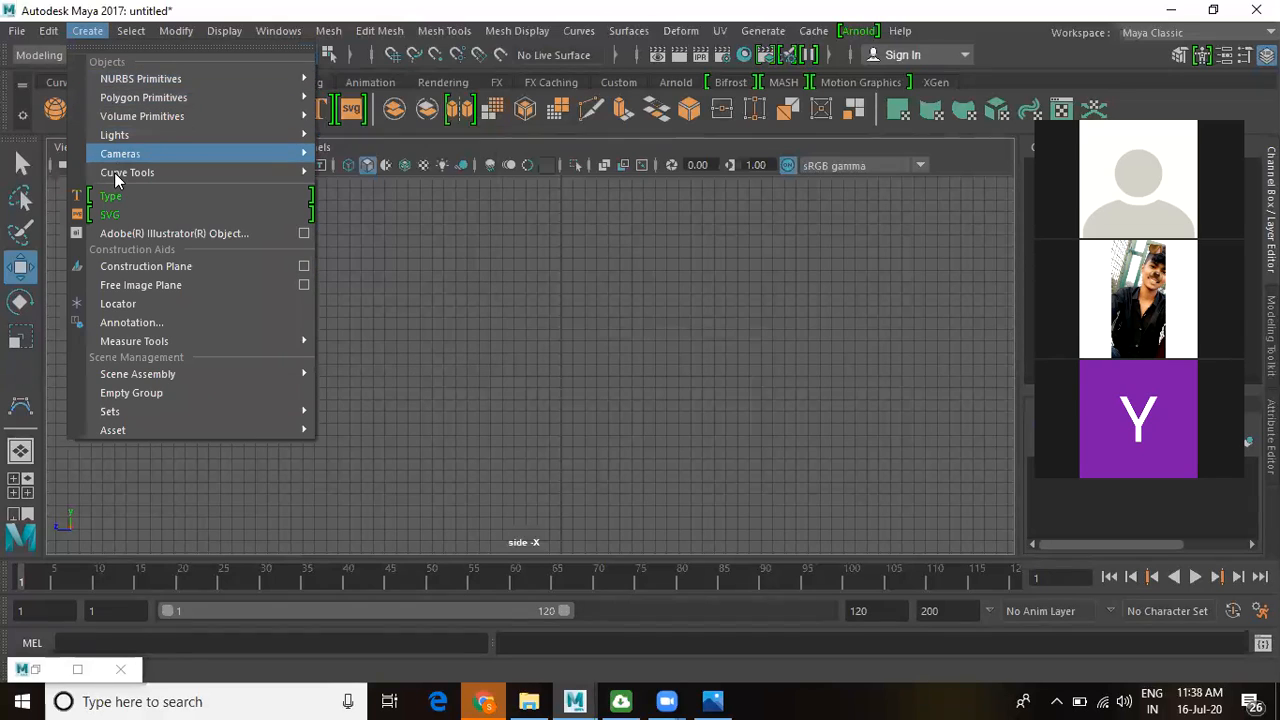
{"action": "mouse_move", "coordinate": [248, 170]}
{"action": "left_click", "coordinate": [379, 190]}
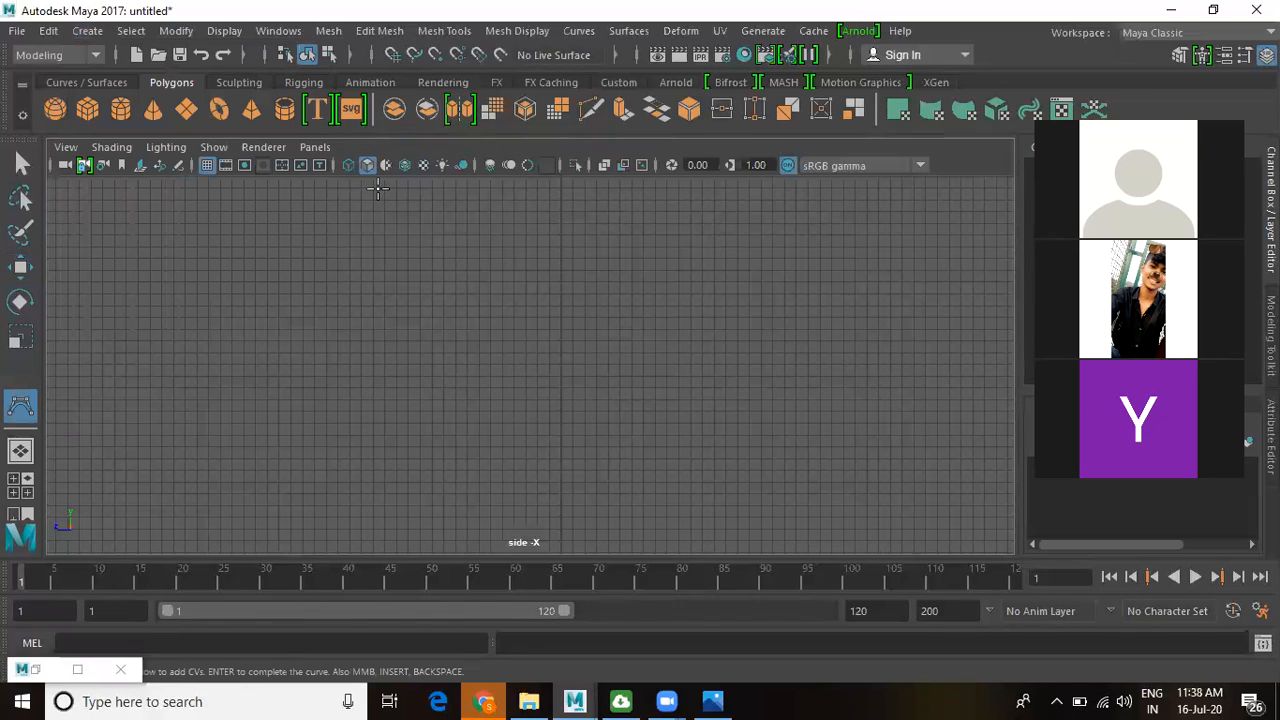
- Switch to Photos to examine the objects in the table.jpg reference image, and return to Maya
{"action": "left_click", "coordinate": [712, 701]}
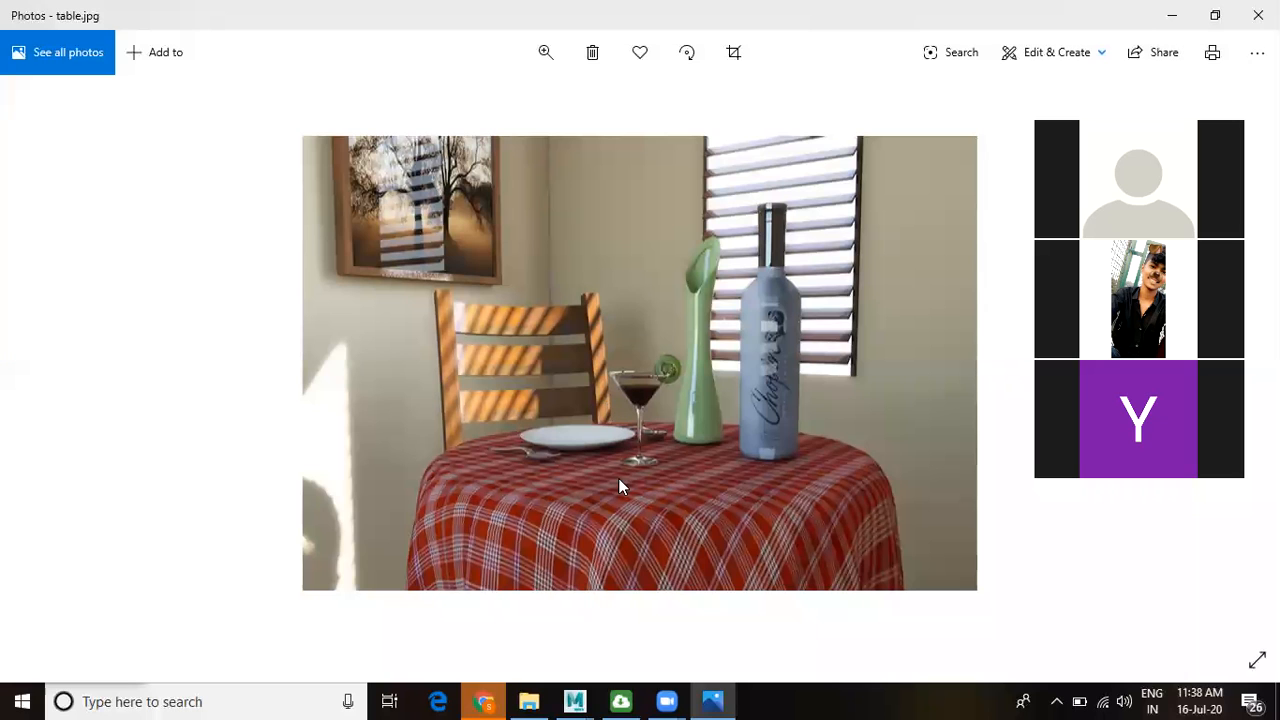
{"action": "mouse_move", "coordinate": [575, 701]}
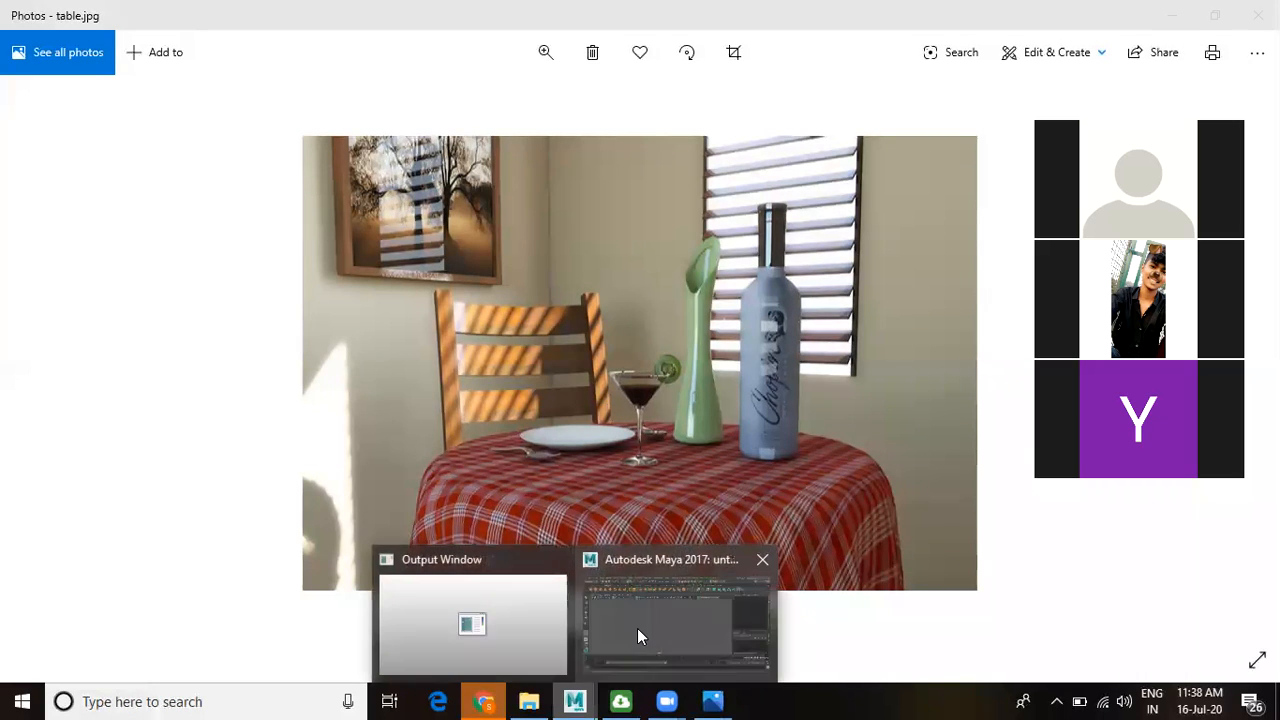
{"action": "left_click", "coordinate": [637, 630]}
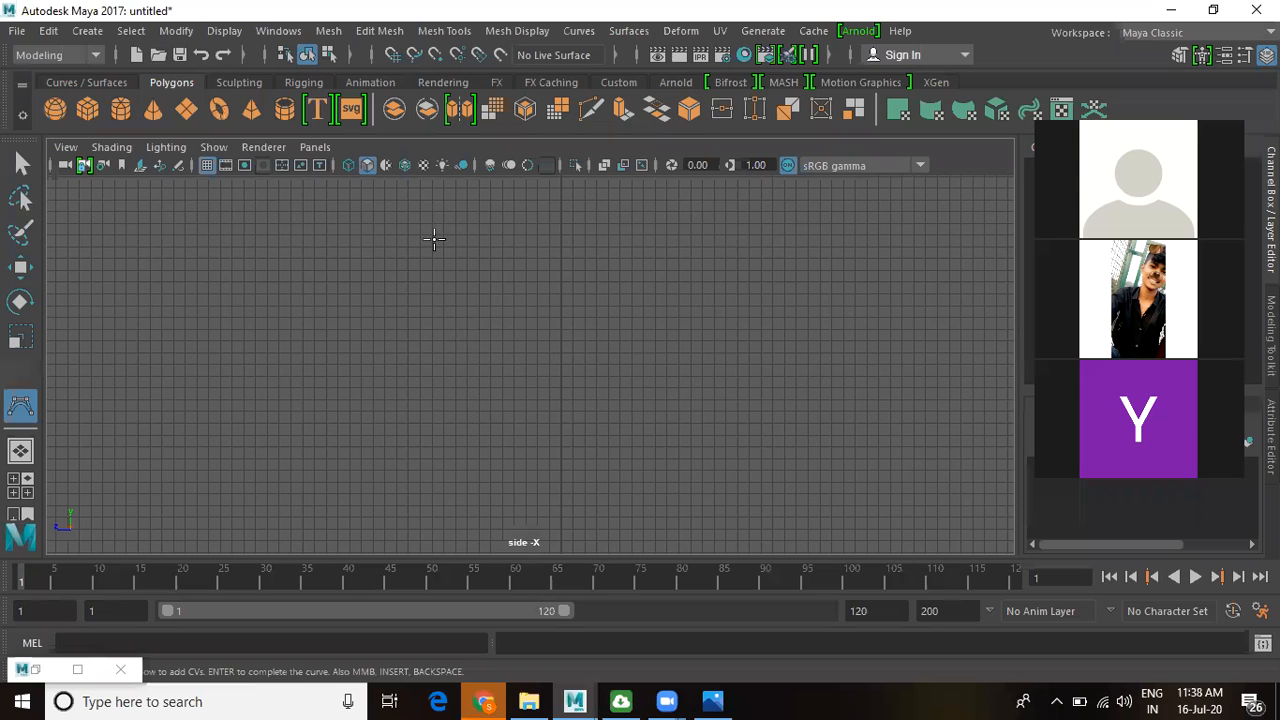
- Start a wine glass profile with CVs along the bowl's inner bottom, up the slanted inner wall, and stacked at the rim
{"action": "left_click", "coordinate": [558, 367]}
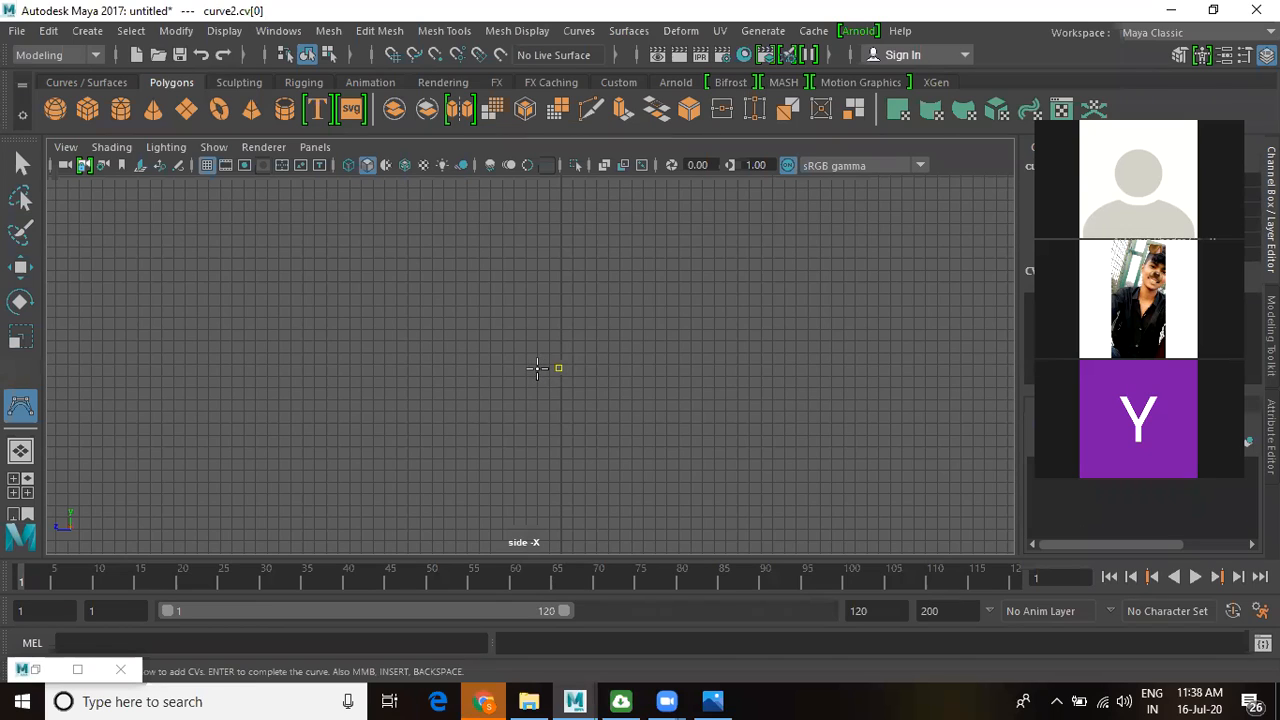
{"action": "left_click", "coordinate": [531, 366]}
{"action": "left_click", "coordinate": [446, 206]}
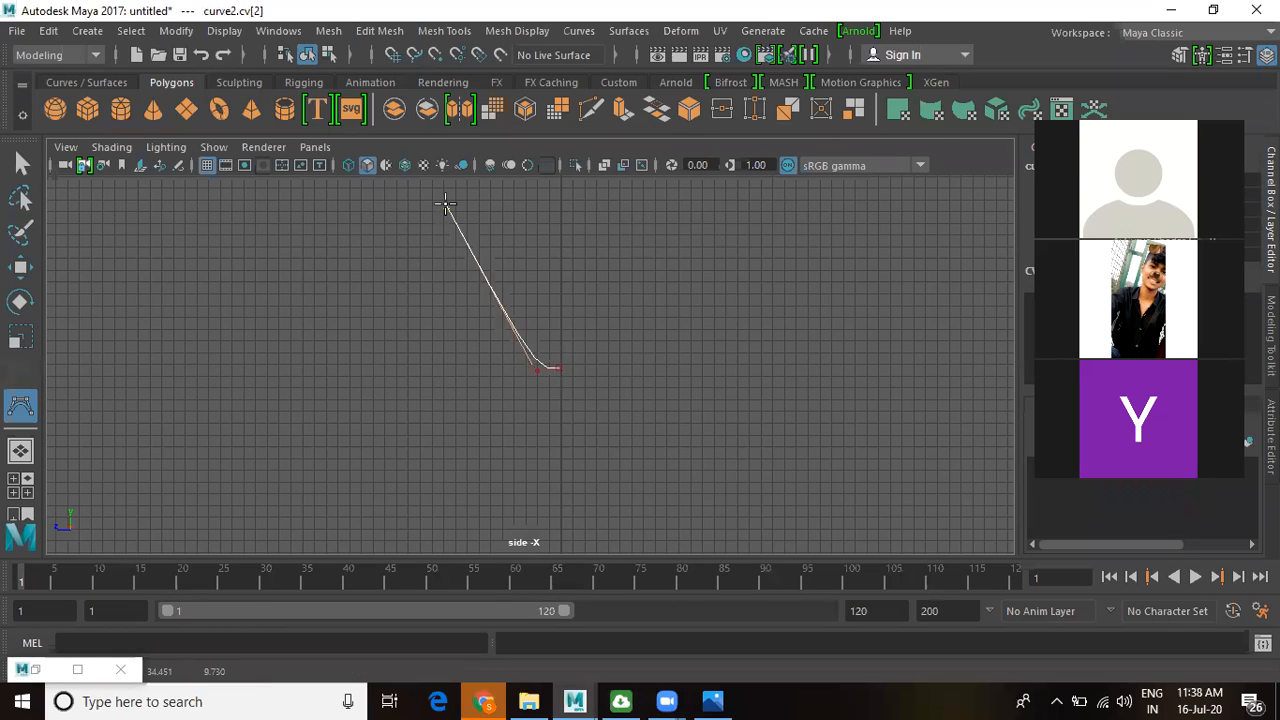
{"action": "left_click", "coordinate": [442, 204]}
{"action": "left_click", "coordinate": [442, 205]}
{"action": "left_click", "coordinate": [442, 205]}
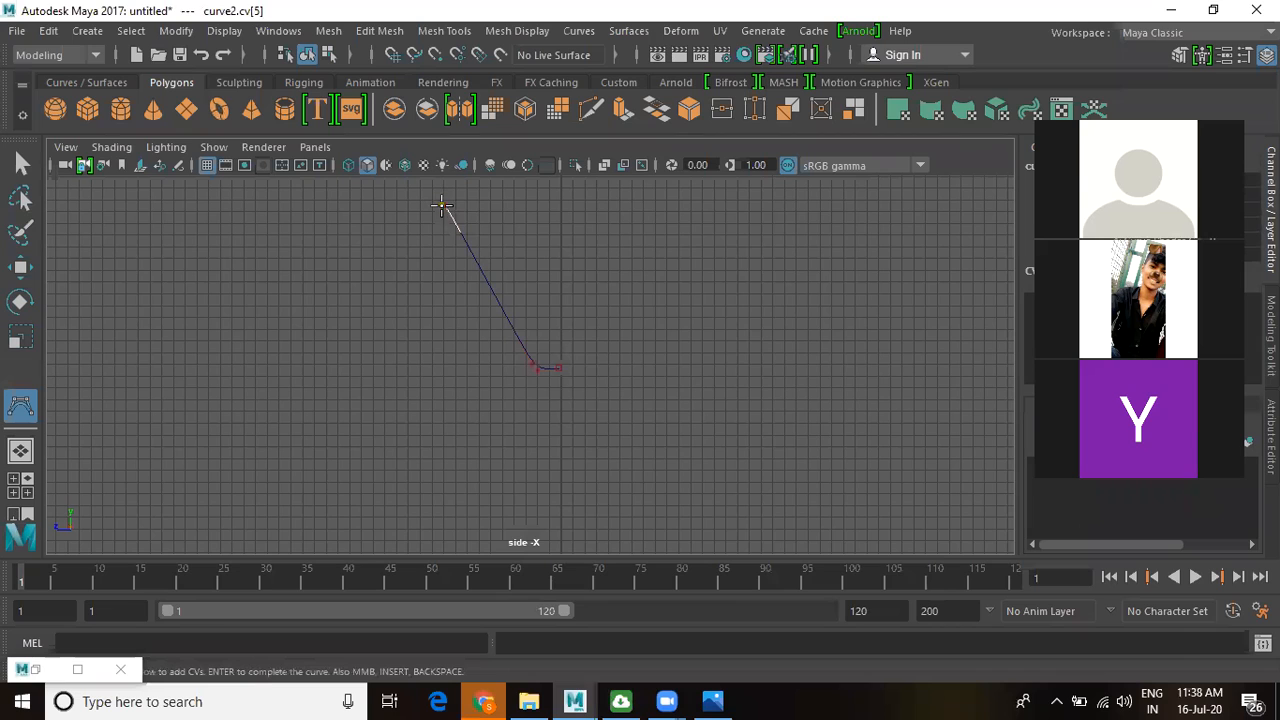
- Continue the profile down the bowl's outer wall, along the stem and around the foot to the centre axis, and finish the curve
{"action": "left_click", "coordinate": [532, 372]}
{"action": "left_click", "coordinate": [552, 395]}
{"action": "left_click", "coordinate": [552, 427]}
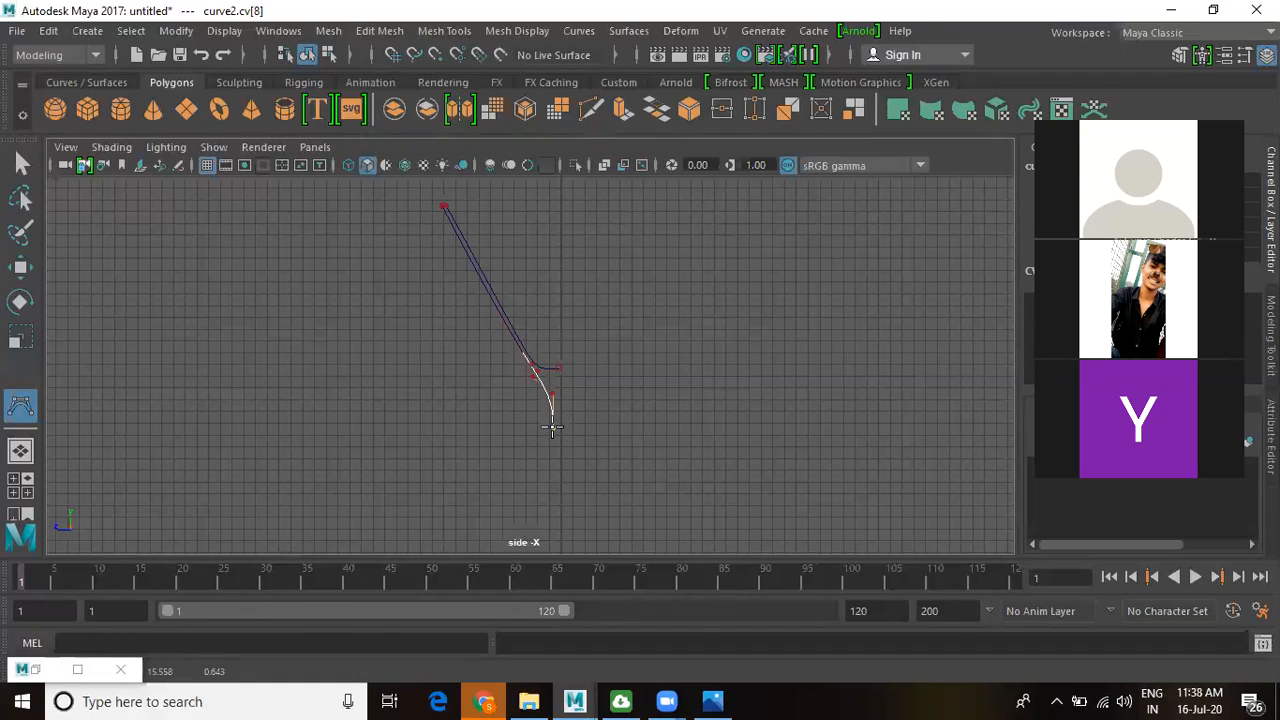
{"action": "left_click", "coordinate": [552, 475]}
{"action": "left_click", "coordinate": [552, 492]}
{"action": "left_click", "coordinate": [533, 503]}
{"action": "left_click", "coordinate": [510, 507]}
{"action": "left_click", "coordinate": [484, 511]}
{"action": "left_click", "coordinate": [484, 514]}
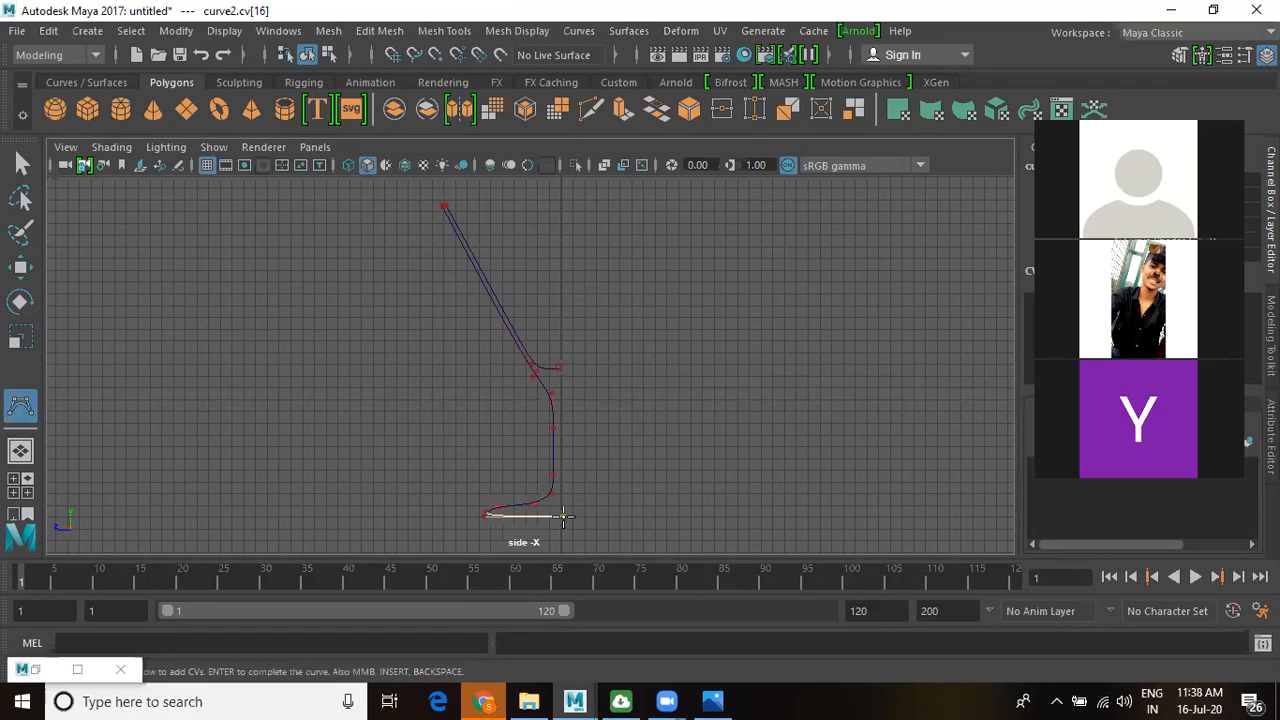
{"action": "key", "text": "w"}
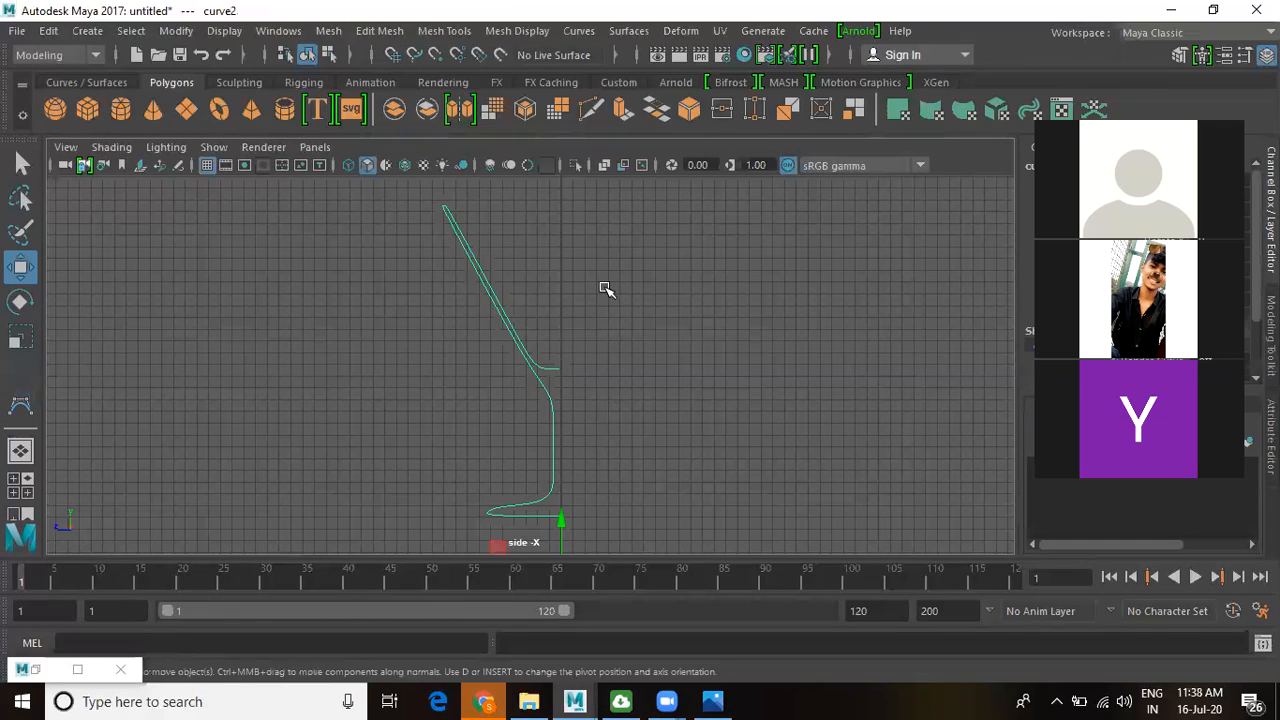
- Show the profile curve's control vertices and move the end vertex of the bowl's inner bottom slightly along Z toward the centre axis
{"action": "right_click_drag", "start_coordinate": [594, 394], "coordinate": [554, 257], "text": "alt"}
{"action": "middle_click_drag", "start_coordinate": [554, 257], "coordinate": [624, 363], "text": "alt"}
{"action": "right_click_drag", "start_coordinate": [649, 386], "coordinate": [658, 396], "text": "alt"}
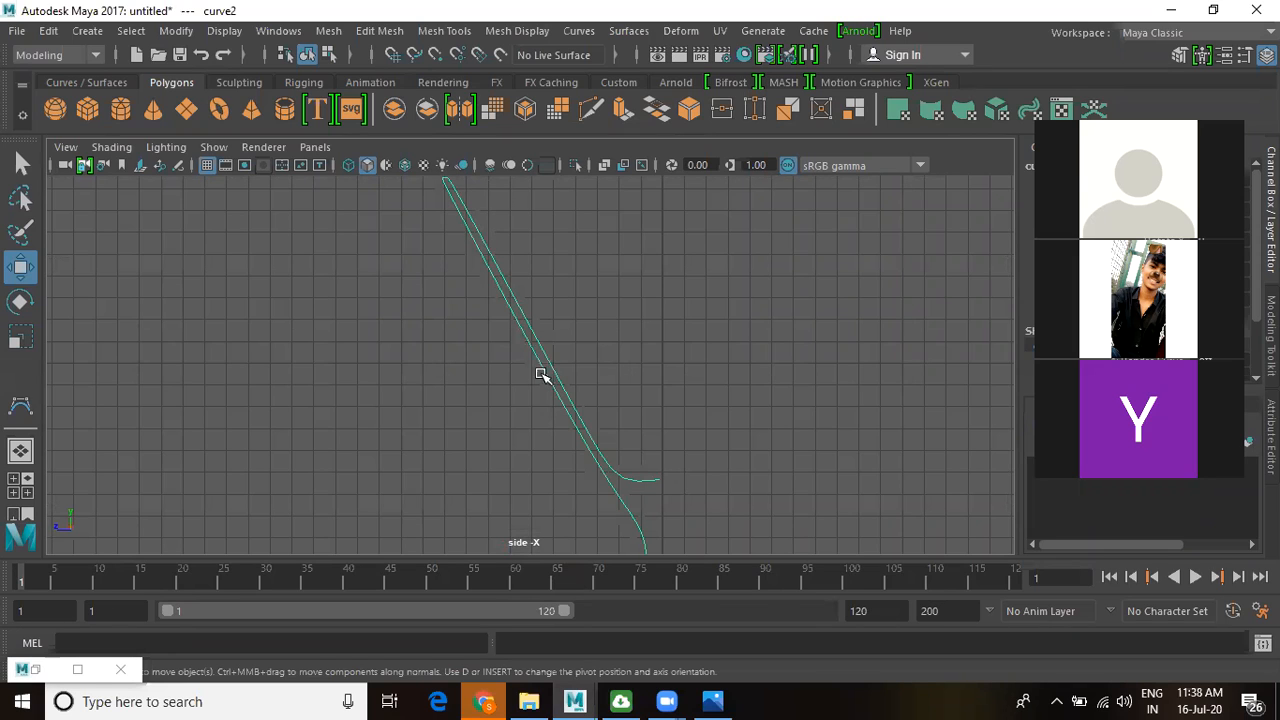
{"action": "right_click_drag", "start_coordinate": [620, 477], "coordinate": [508, 222]}
{"action": "right_click_drag", "start_coordinate": [648, 452], "coordinate": [737, 580], "text": "alt"}
{"action": "middle_click_drag", "start_coordinate": [638, 388], "coordinate": [412, 106], "text": "alt"}
{"action": "right_click_drag", "start_coordinate": [538, 328], "coordinate": [661, 465], "text": "alt"}
{"action": "left_click_drag", "start_coordinate": [528, 205], "coordinate": [595, 303]}
{"action": "left_click_drag", "start_coordinate": [453, 235], "coordinate": [465, 236]}
{"action": "right_click_drag", "start_coordinate": [727, 323], "coordinate": [566, 190], "text": "alt"}
{"action": "right_click_drag", "start_coordinate": [760, 288], "coordinate": [250, 315], "text": "alt"}
- Revolve the glass profile into a surface in the perspective view and reverse the surface direction
{"action": "key", "text": "space"}
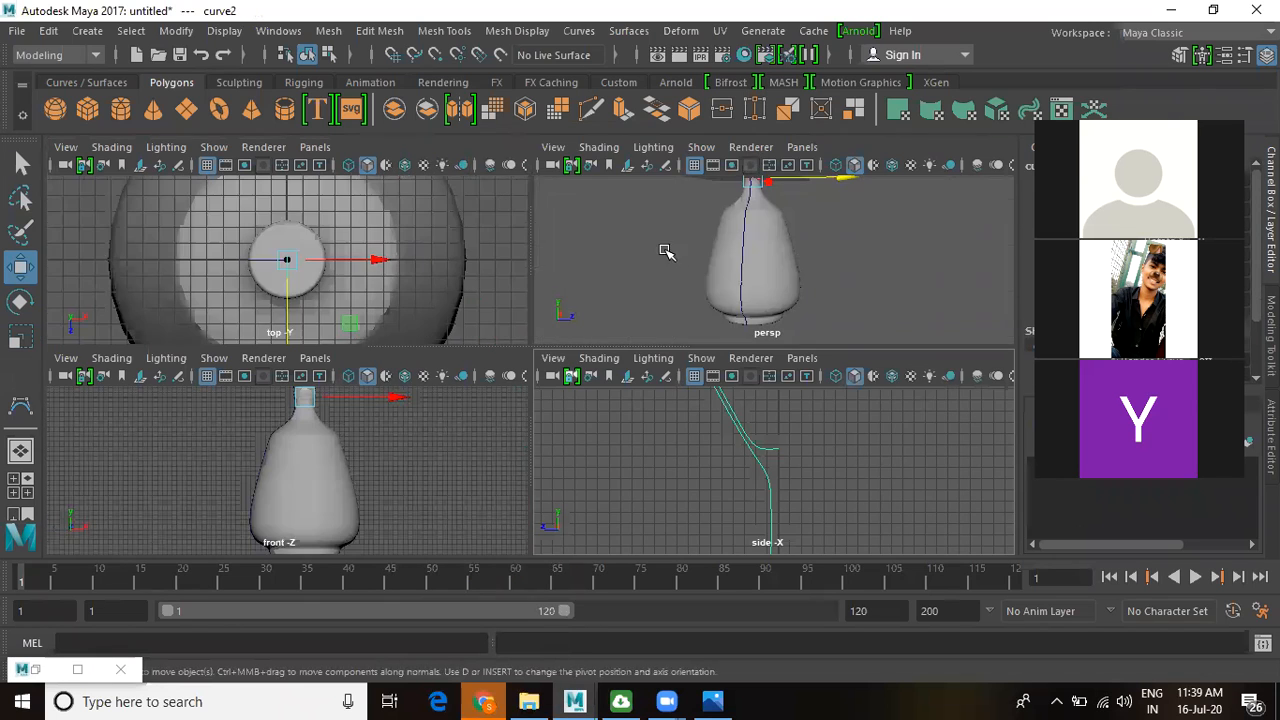
{"action": "key", "text": "space"}
{"action": "left_click_drag", "start_coordinate": [671, 269], "coordinate": [659, 339], "text": "alt"}
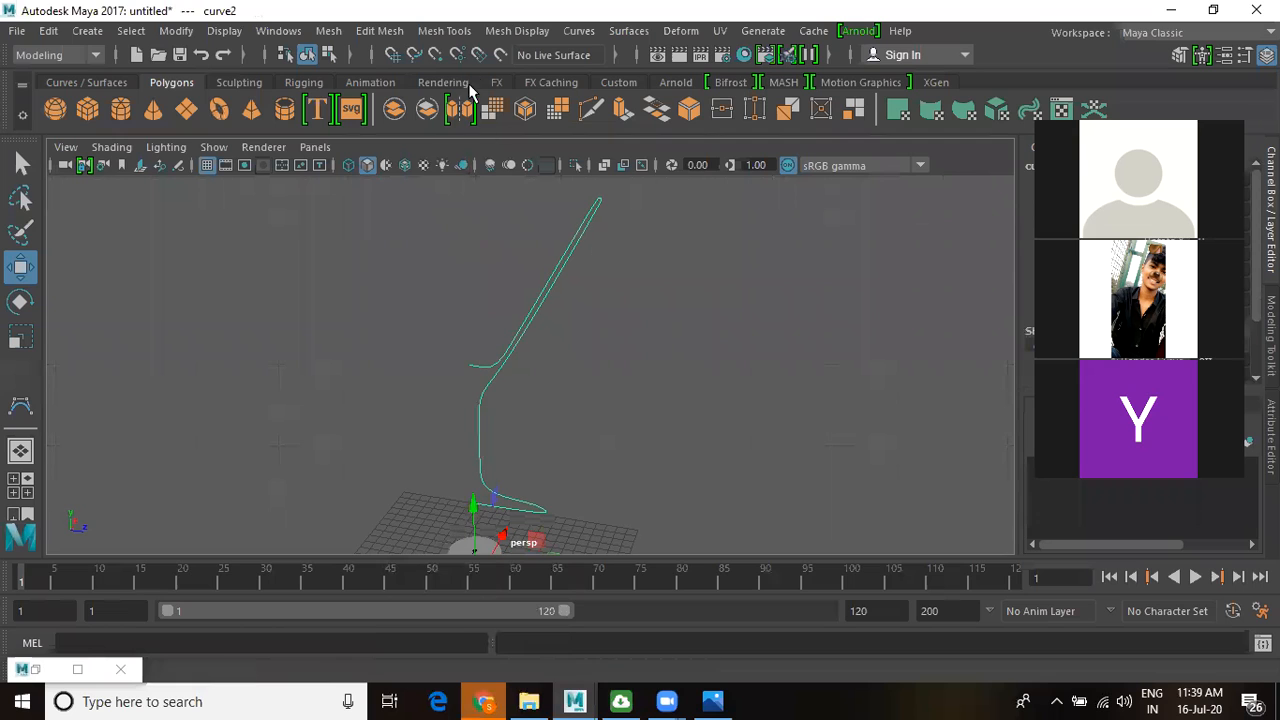
{"action": "left_click", "coordinate": [627, 31]}
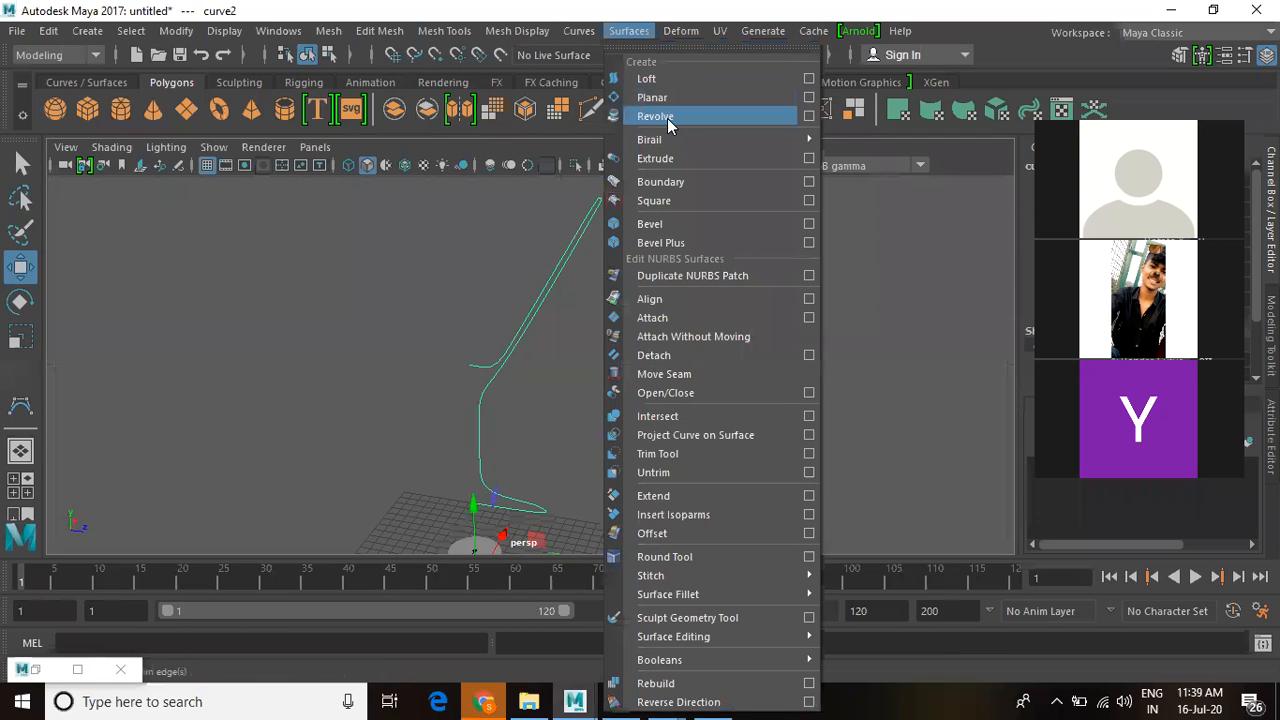
{"action": "left_click", "coordinate": [667, 117]}
{"action": "left_click", "coordinate": [630, 35]}
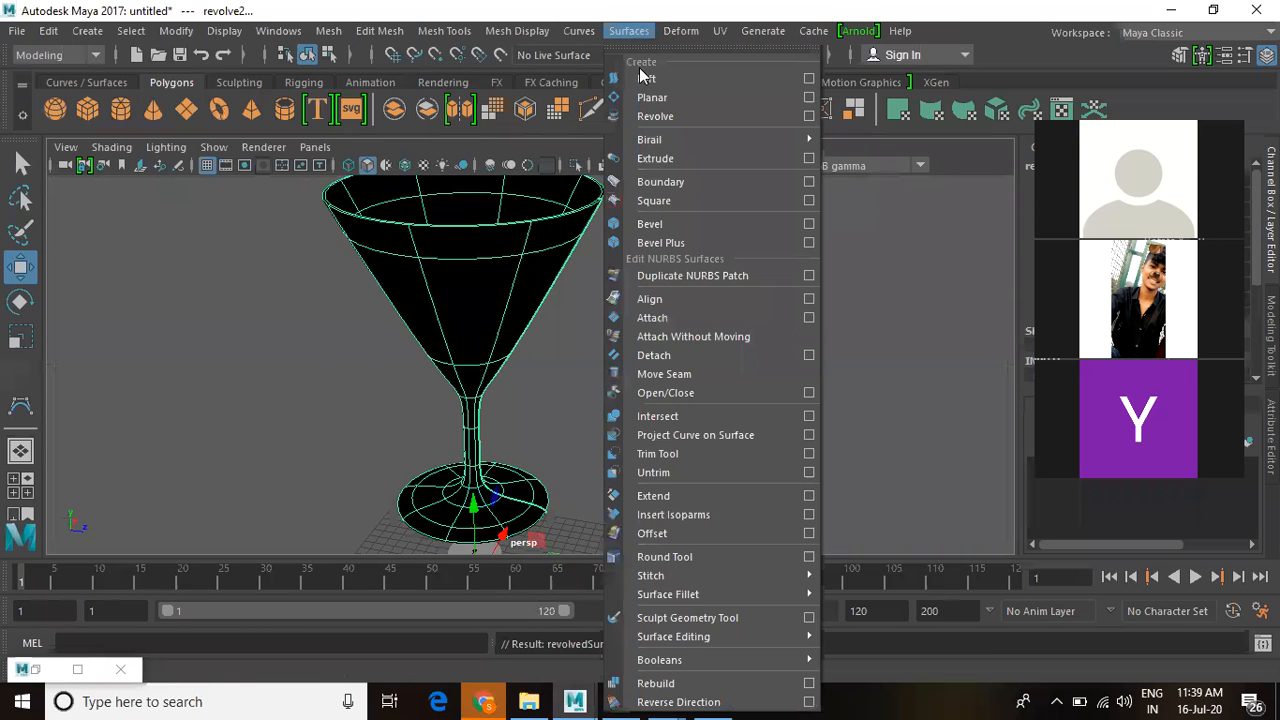
{"action": "left_click", "coordinate": [716, 698]}
{"action": "left_click", "coordinate": [646, 440]}
{"action": "left_click_drag", "start_coordinate": [646, 440], "coordinate": [579, 427], "text": "alt"}
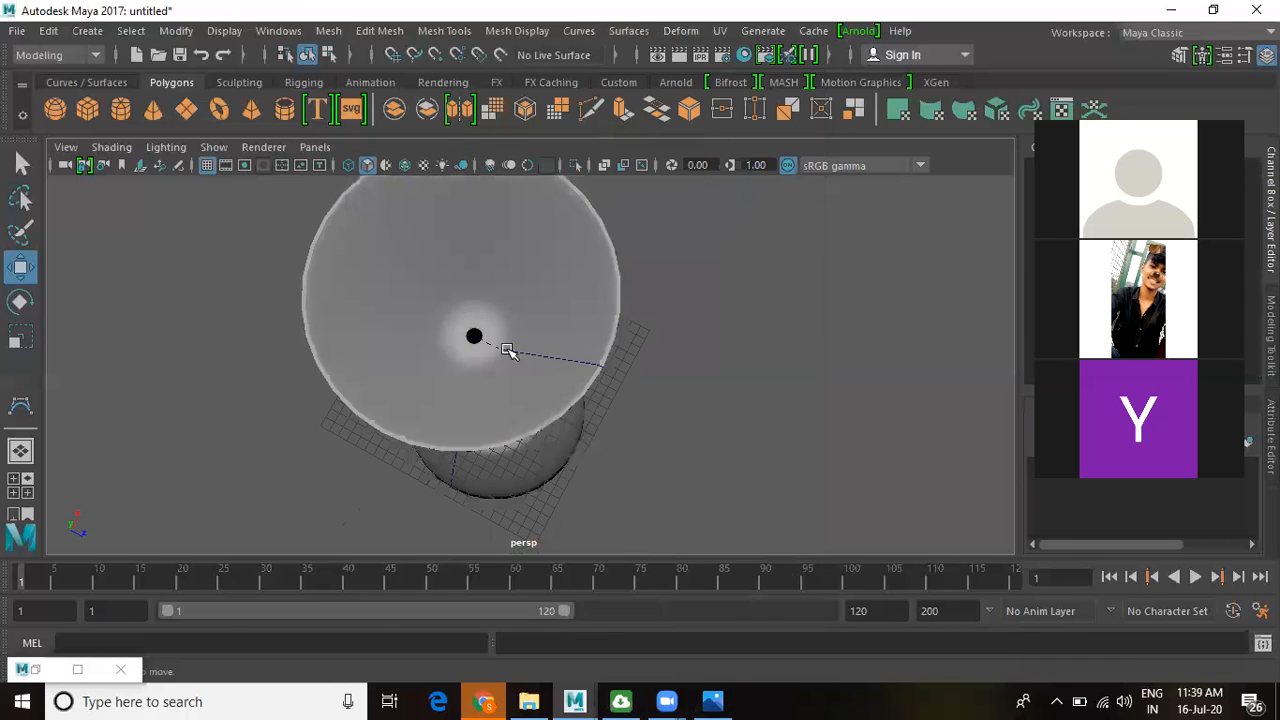
- Examine the centre of the bowl's inner bottom from above, and the revolved glass from the side
{"action": "scroll", "coordinate": [606, 450], "scroll_direction": "up", "scroll_amount": 5}
{"action": "left_click", "coordinate": [418, 304]}
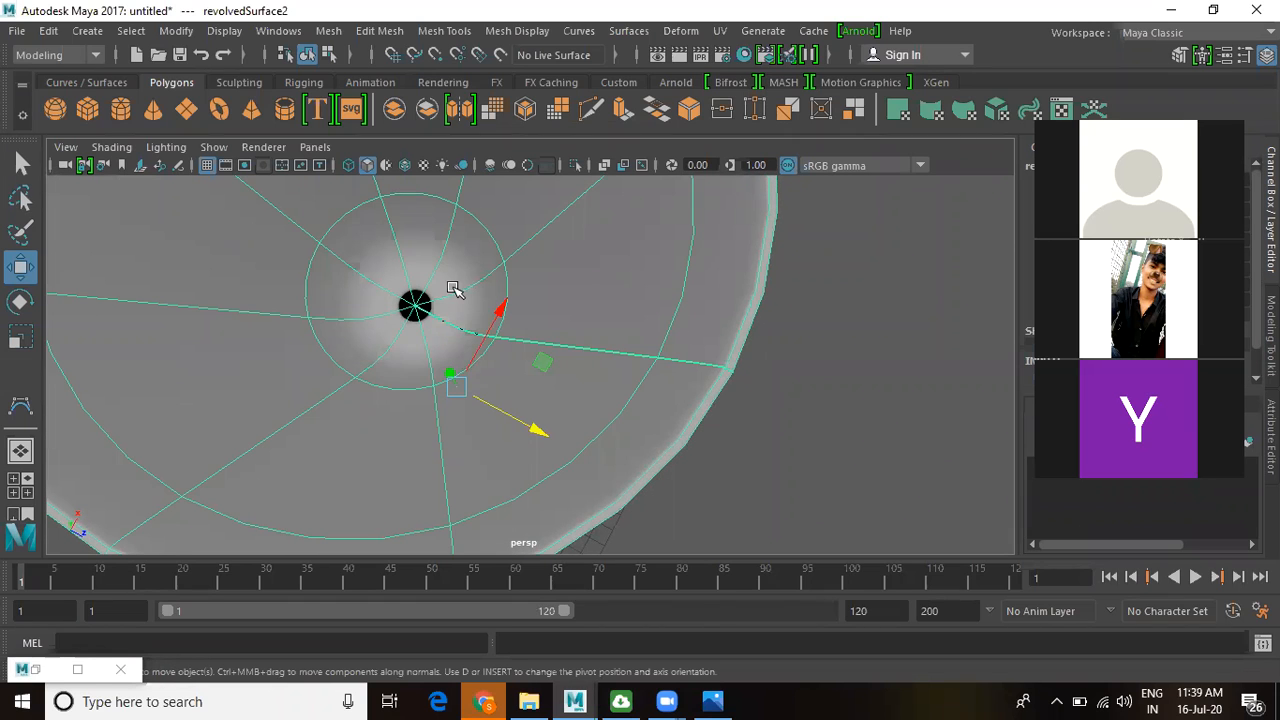
{"action": "right_click_drag", "start_coordinate": [710, 410], "coordinate": [263, 326], "text": "alt"}
{"action": "left_click_drag", "start_coordinate": [515, 420], "coordinate": [527, 278], "text": "alt"}
{"action": "left_click", "coordinate": [712, 338]}
{"action": "left_click_drag", "start_coordinate": [622, 374], "coordinate": [574, 280], "text": "alt"}
{"action": "scroll", "coordinate": [570, 281], "scroll_direction": "up", "scroll_amount": 3}
- Select the glass's profile curve and show its control vertices around the bowl's lower part and stem
{"action": "left_click", "coordinate": [568, 272]}
{"action": "left_click", "coordinate": [571, 264]}
{"action": "right_click_drag", "start_coordinate": [571, 217], "coordinate": [519, 257]}
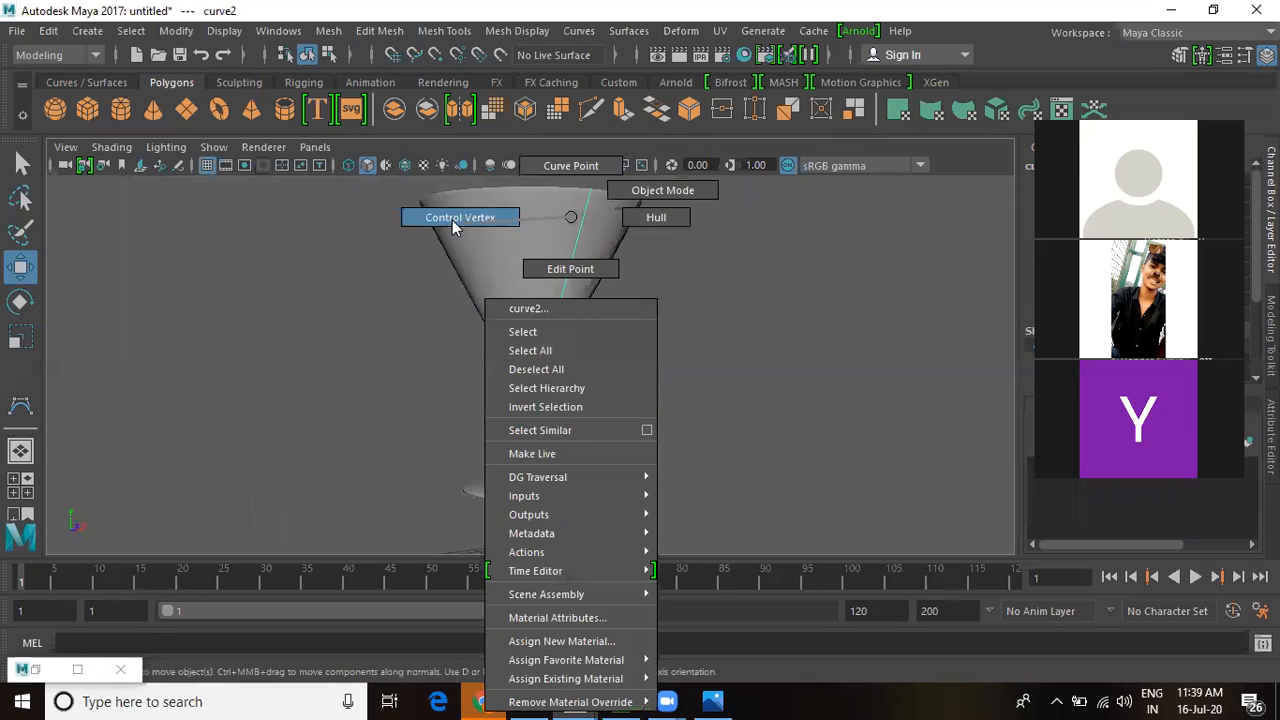
{"action": "right_click_drag", "start_coordinate": [452, 220], "coordinate": [453, 221]}
{"action": "left_click_drag", "start_coordinate": [571, 337], "coordinate": [541, 307], "text": "alt"}
{"action": "scroll", "coordinate": [603, 409], "scroll_direction": "up", "scroll_amount": 2}
{"action": "scroll", "coordinate": [735, 394], "scroll_direction": "up", "scroll_amount": 1}
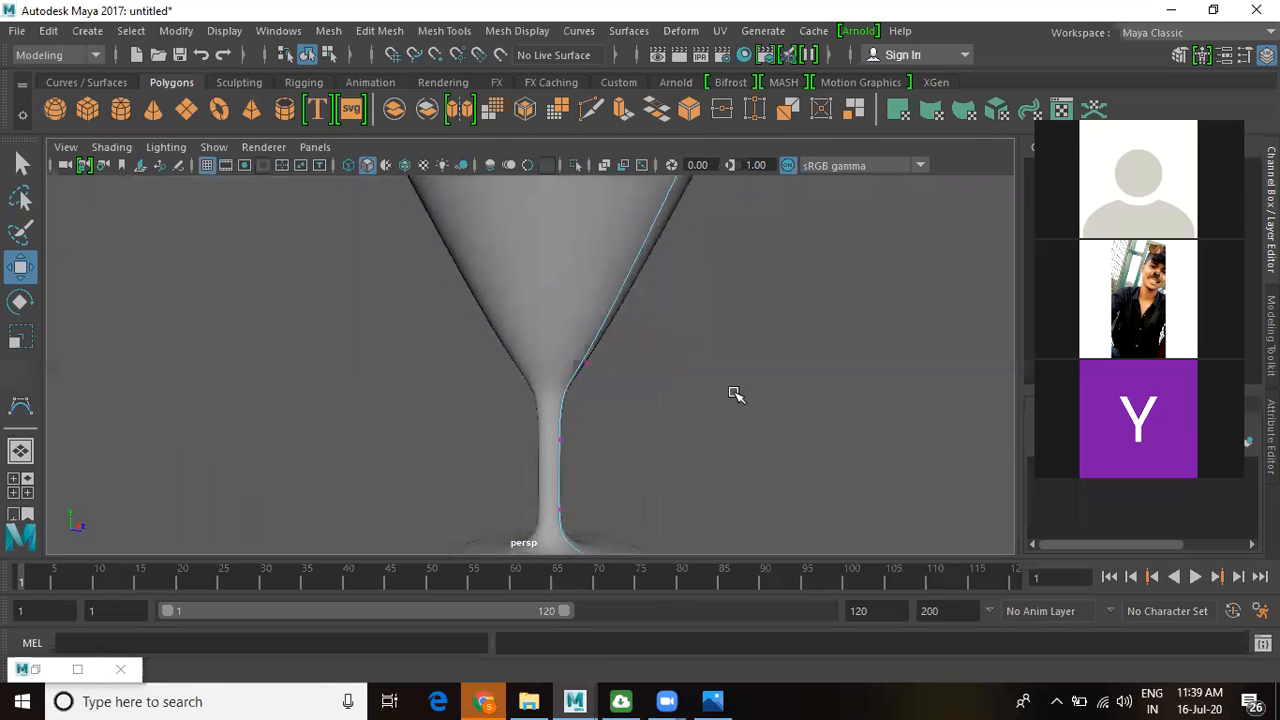
{"action": "scroll", "coordinate": [735, 394], "scroll_direction": "up", "scroll_amount": 2}
{"action": "middle_click_drag", "start_coordinate": [707, 349], "coordinate": [530, 412], "text": "alt"}
{"action": "left_click_drag", "start_coordinate": [530, 412], "coordinate": [483, 368], "text": "alt"}
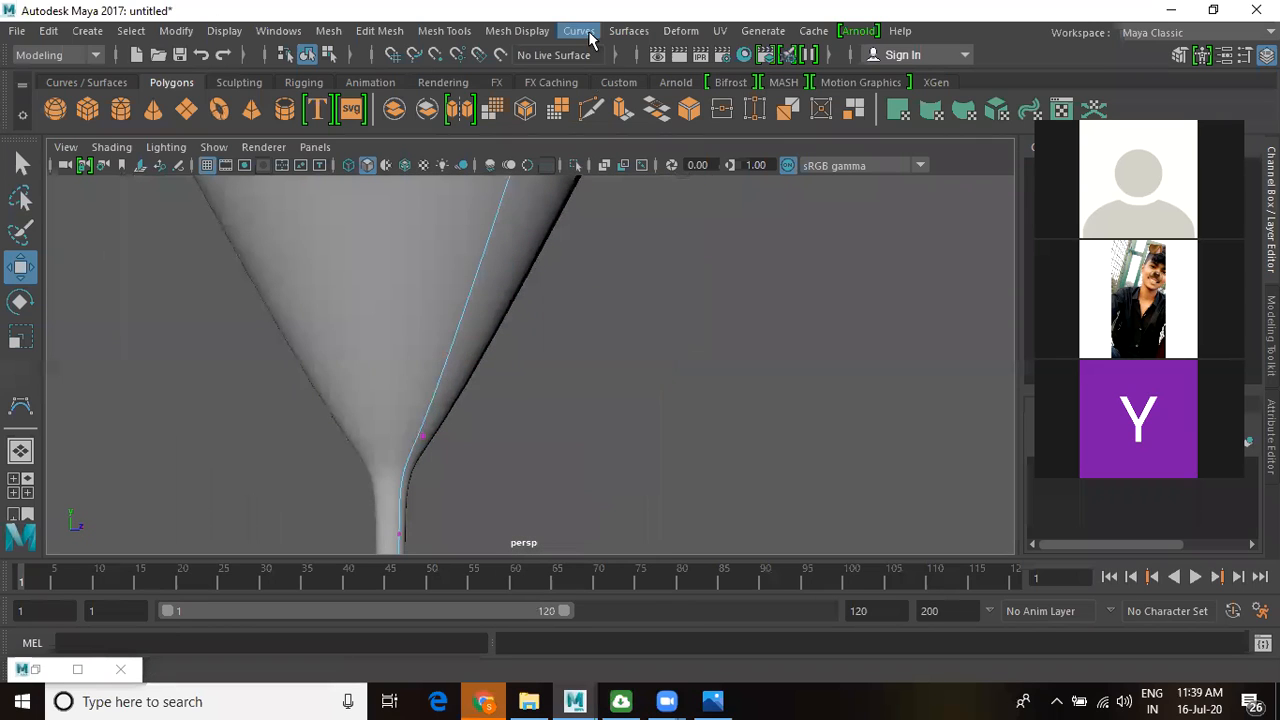
- Mark a curve point partway up the bowl's outer profile and insert a knot there
{"action": "left_click", "coordinate": [580, 31]}
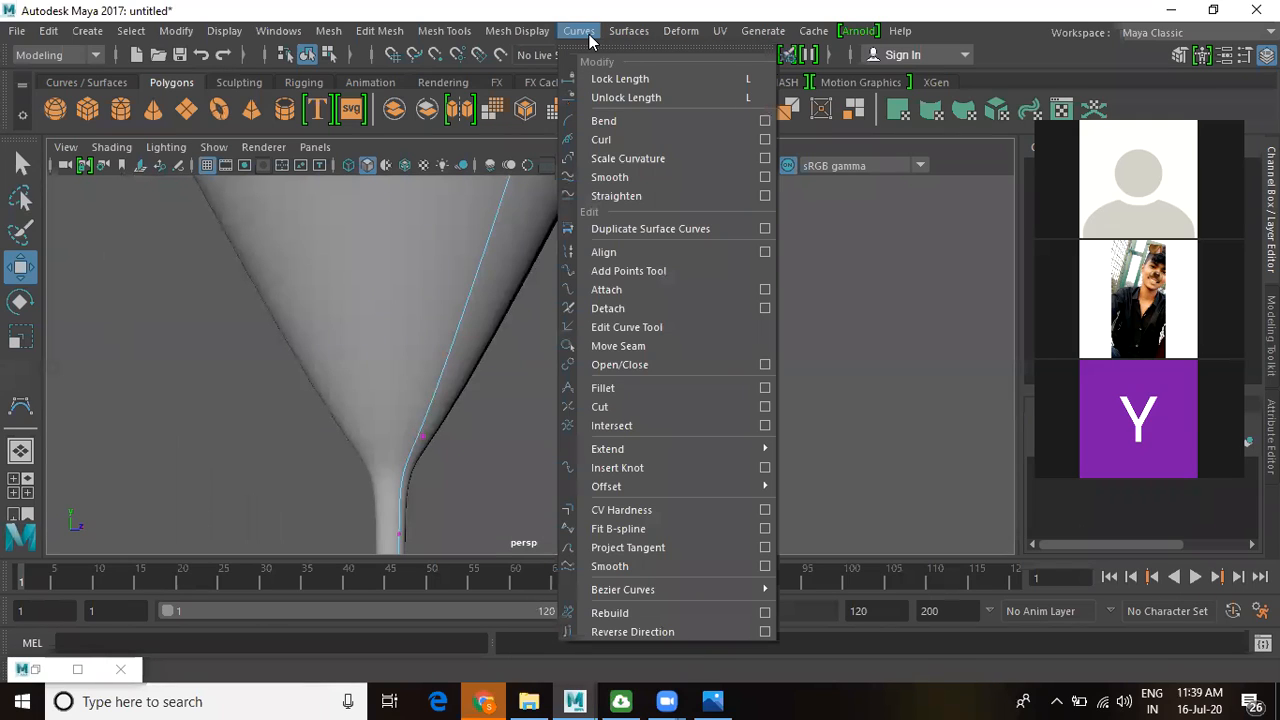
{"action": "left_click", "coordinate": [589, 35]}
{"action": "right_click", "coordinate": [560, 337]}
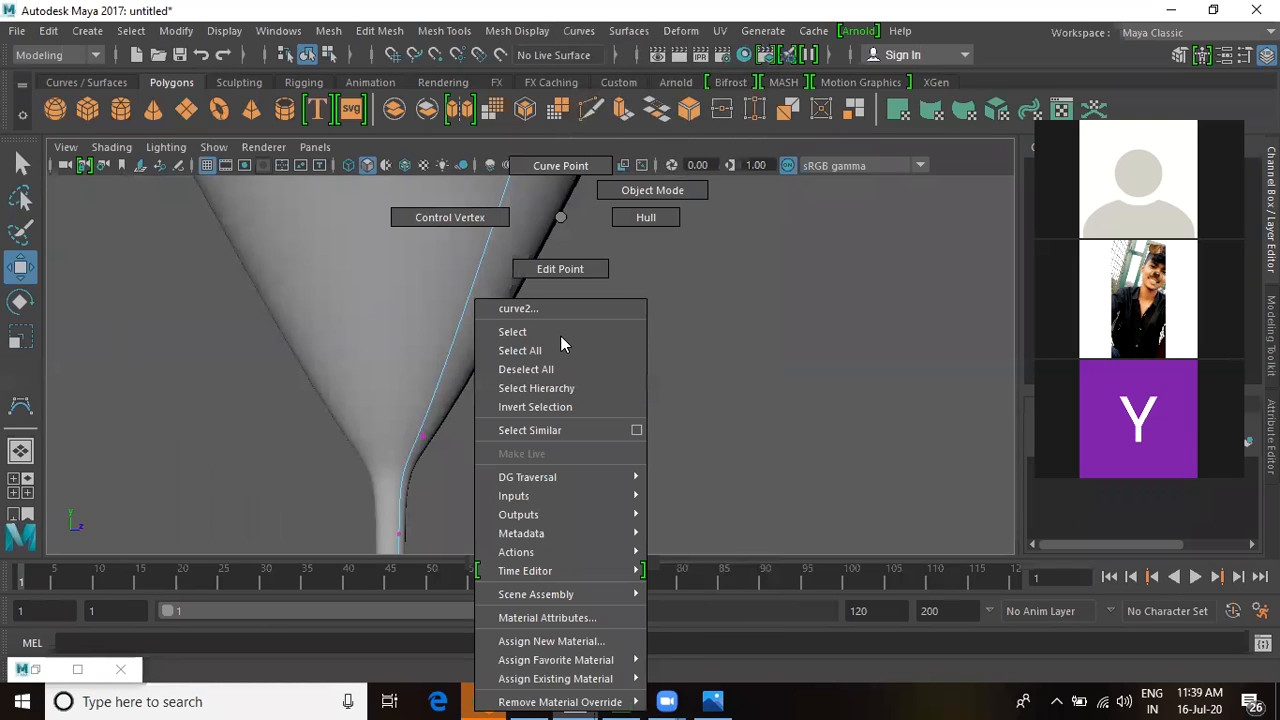
{"action": "left_click", "coordinate": [556, 168]}
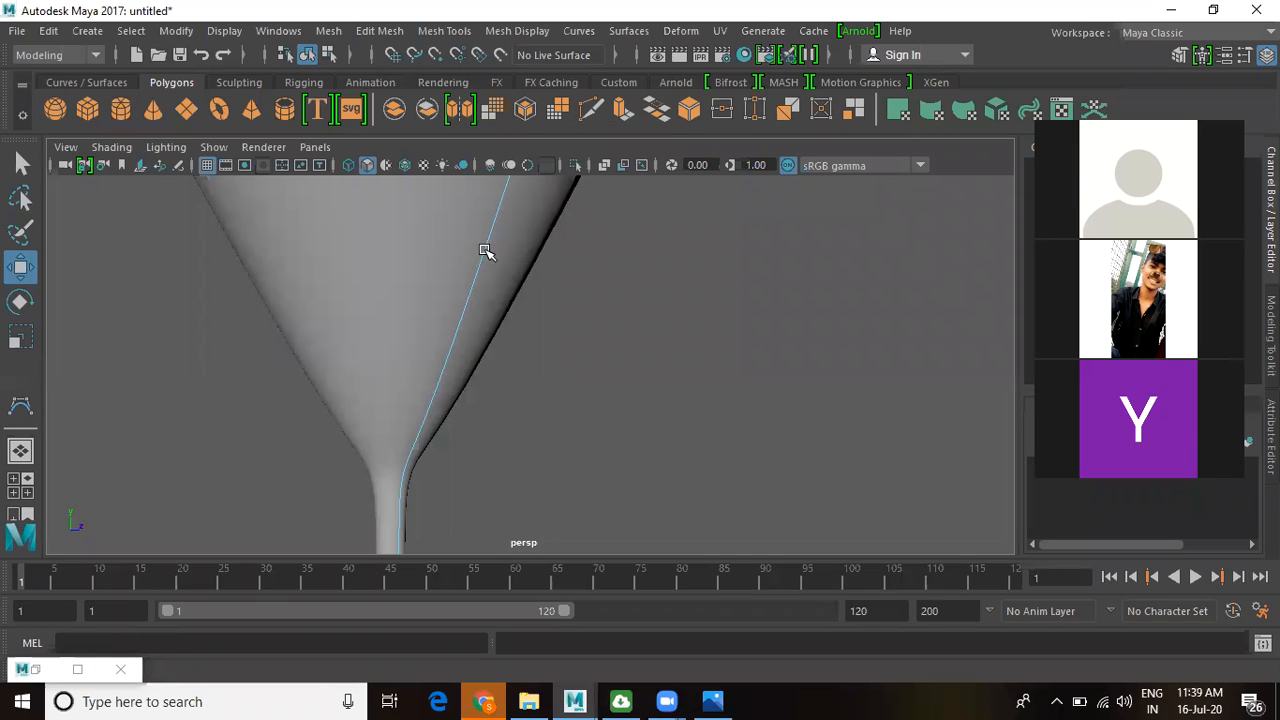
{"action": "left_click", "coordinate": [450, 258]}
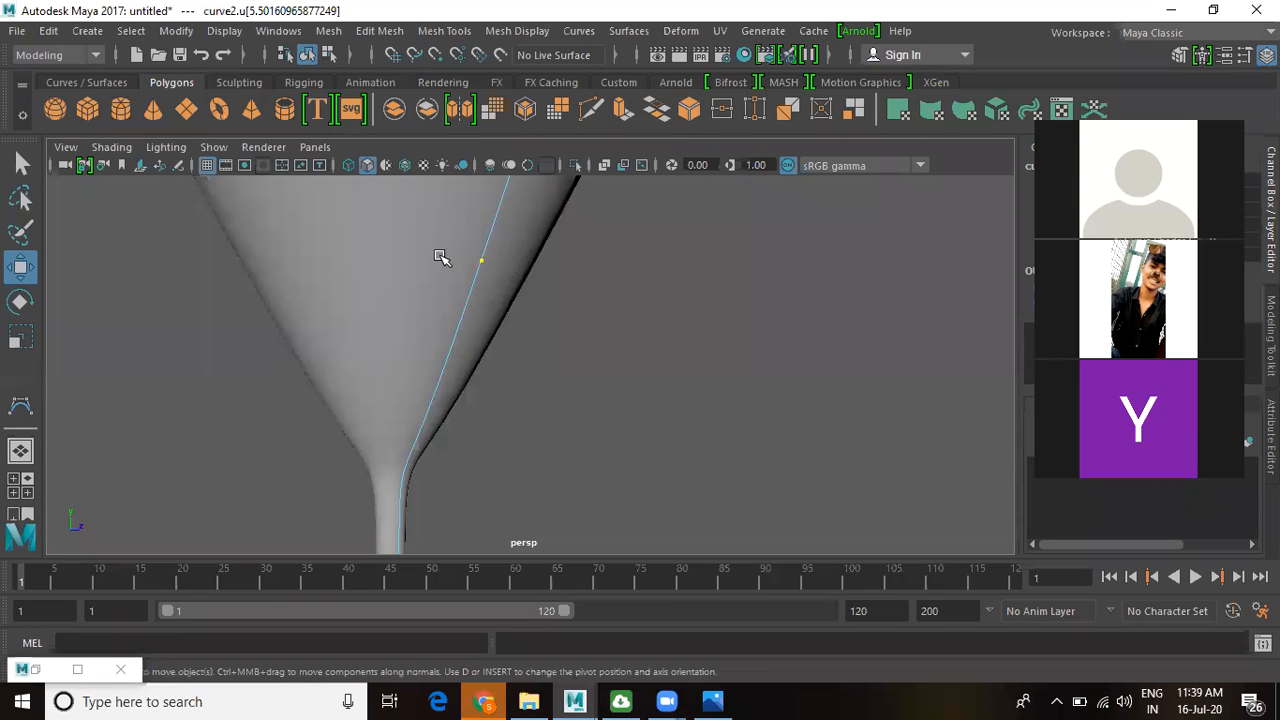
{"action": "left_click", "coordinate": [580, 31]}
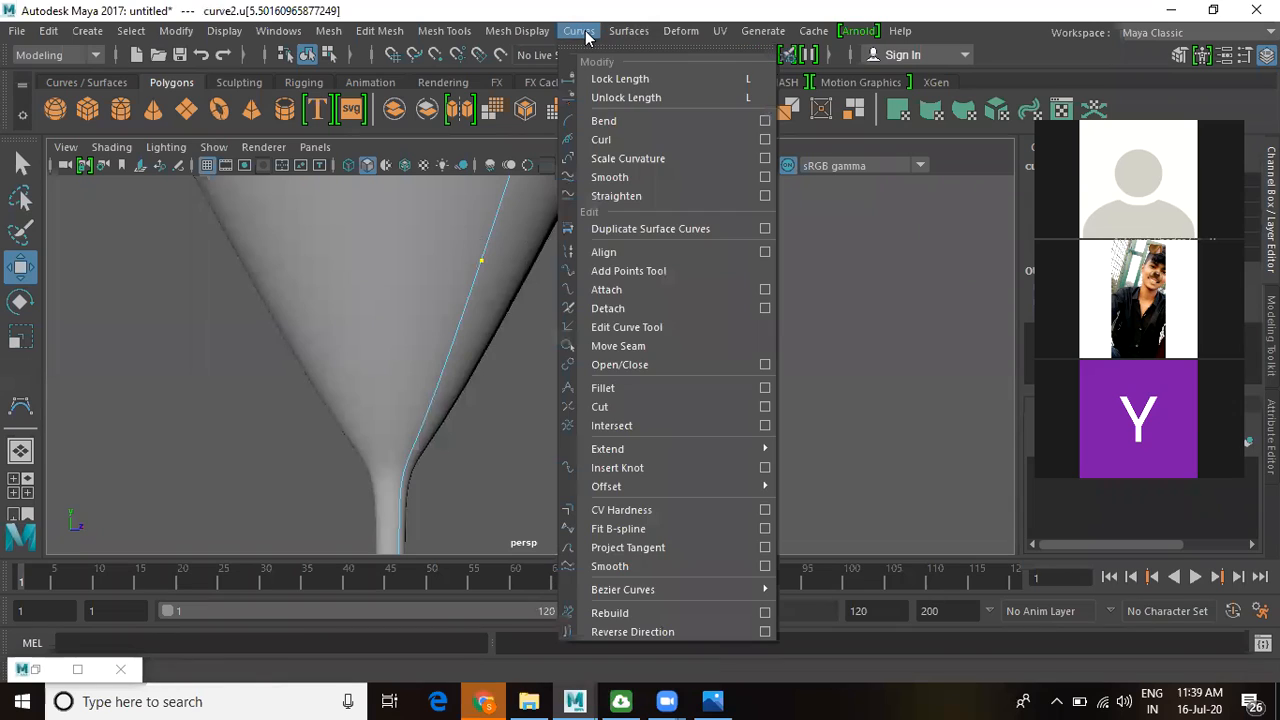
{"action": "left_click", "coordinate": [630, 471]}
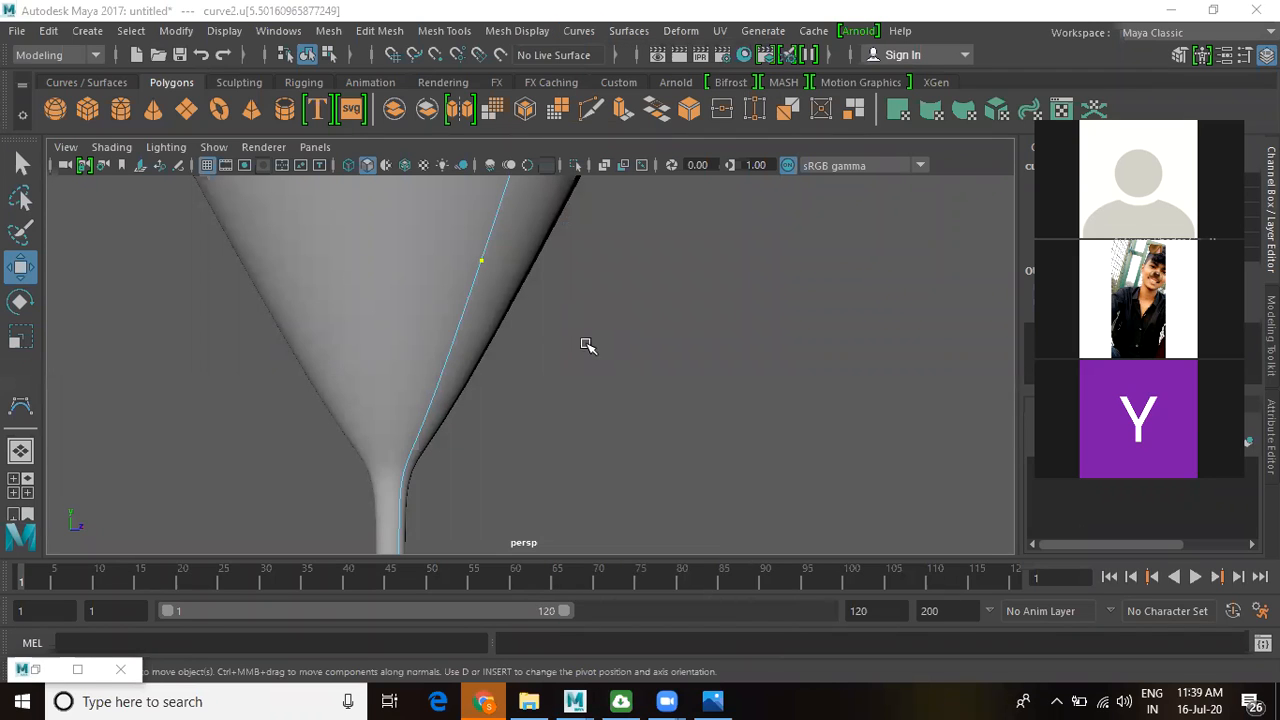
{"action": "left_click", "coordinate": [586, 33]}
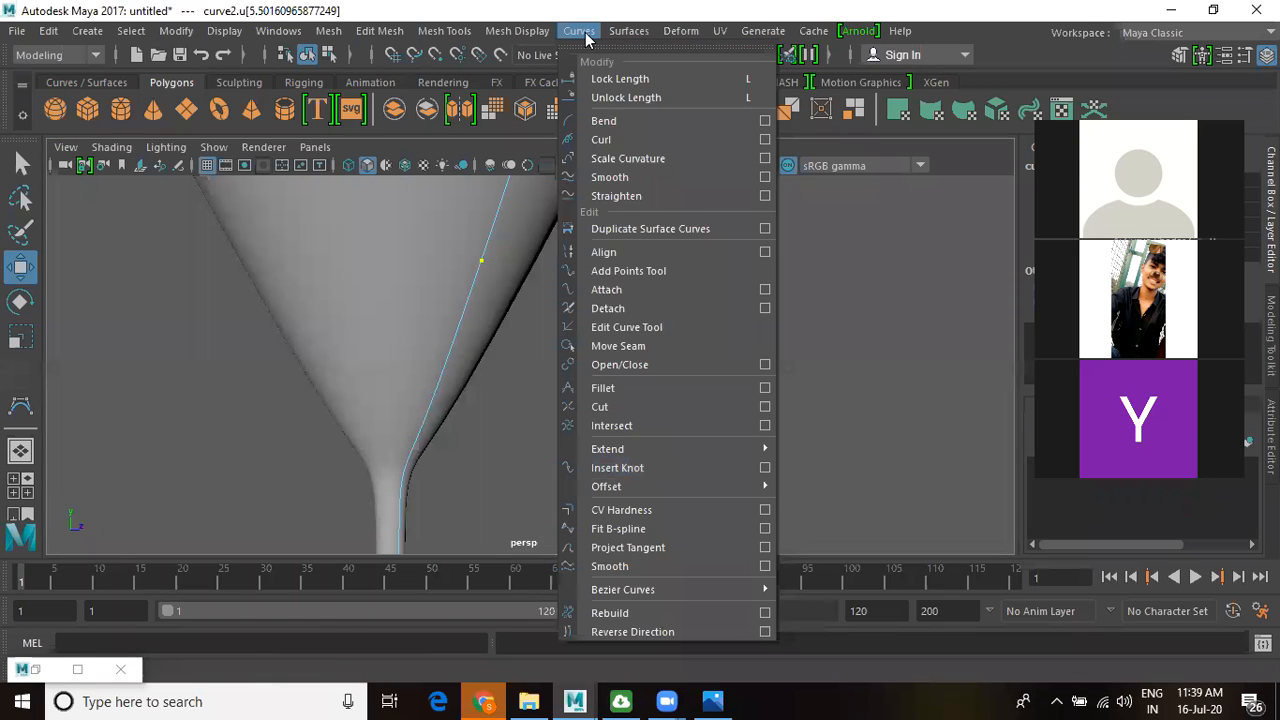
{"action": "left_click", "coordinate": [624, 468]}
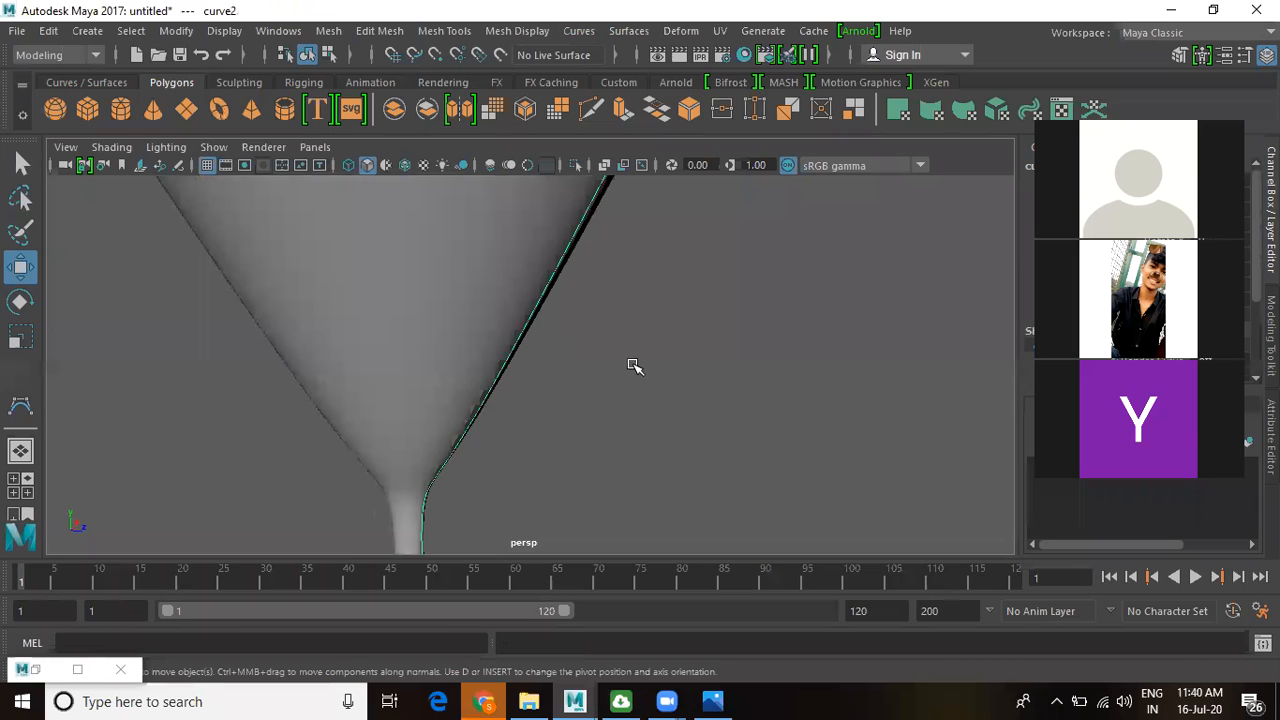
{"action": "right_click_drag", "start_coordinate": [620, 218], "coordinate": [505, 214]}
{"action": "left_click", "coordinate": [543, 300]}
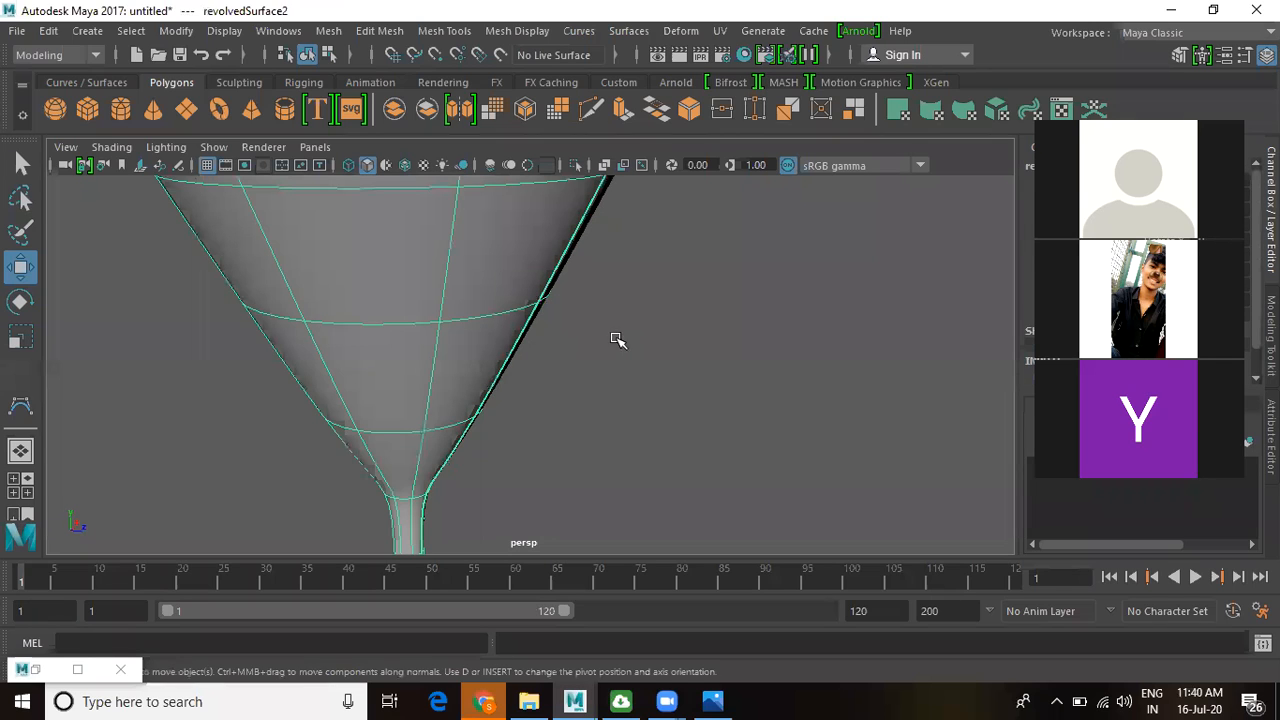
{"action": "right_click_drag", "start_coordinate": [547, 244], "coordinate": [581, 222]}
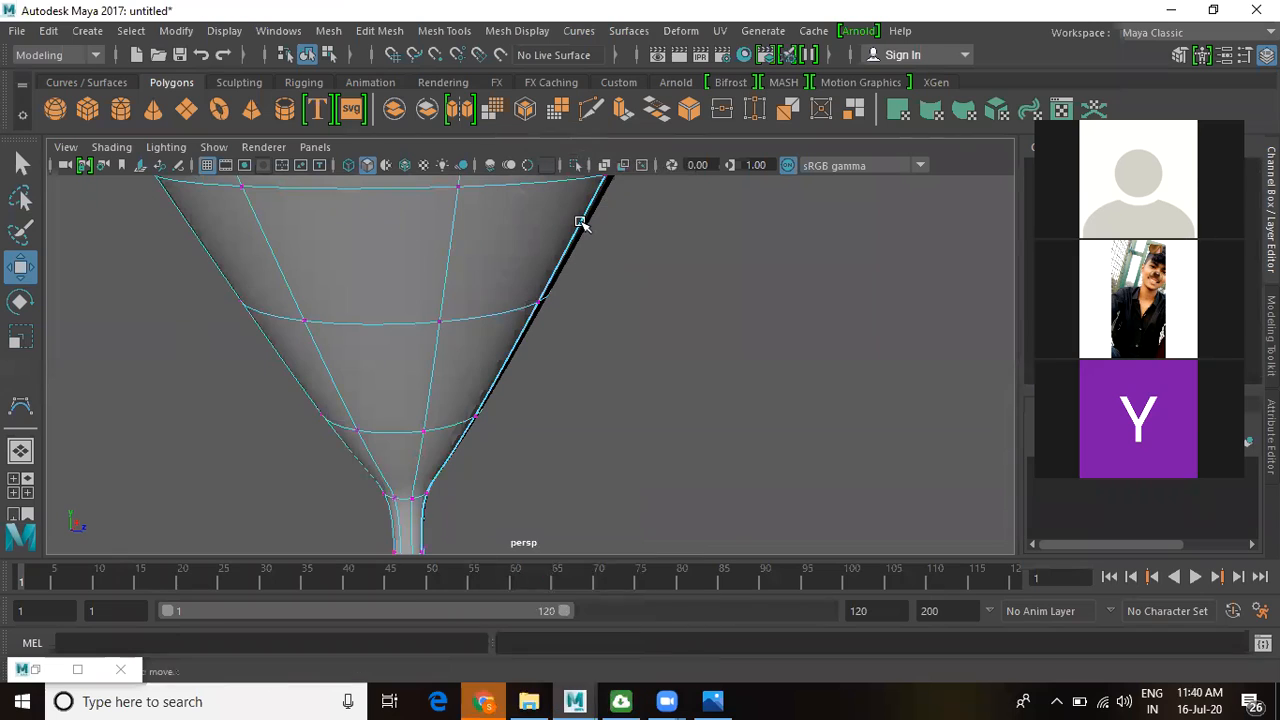
{"action": "key", "text": "ctrl+z"}
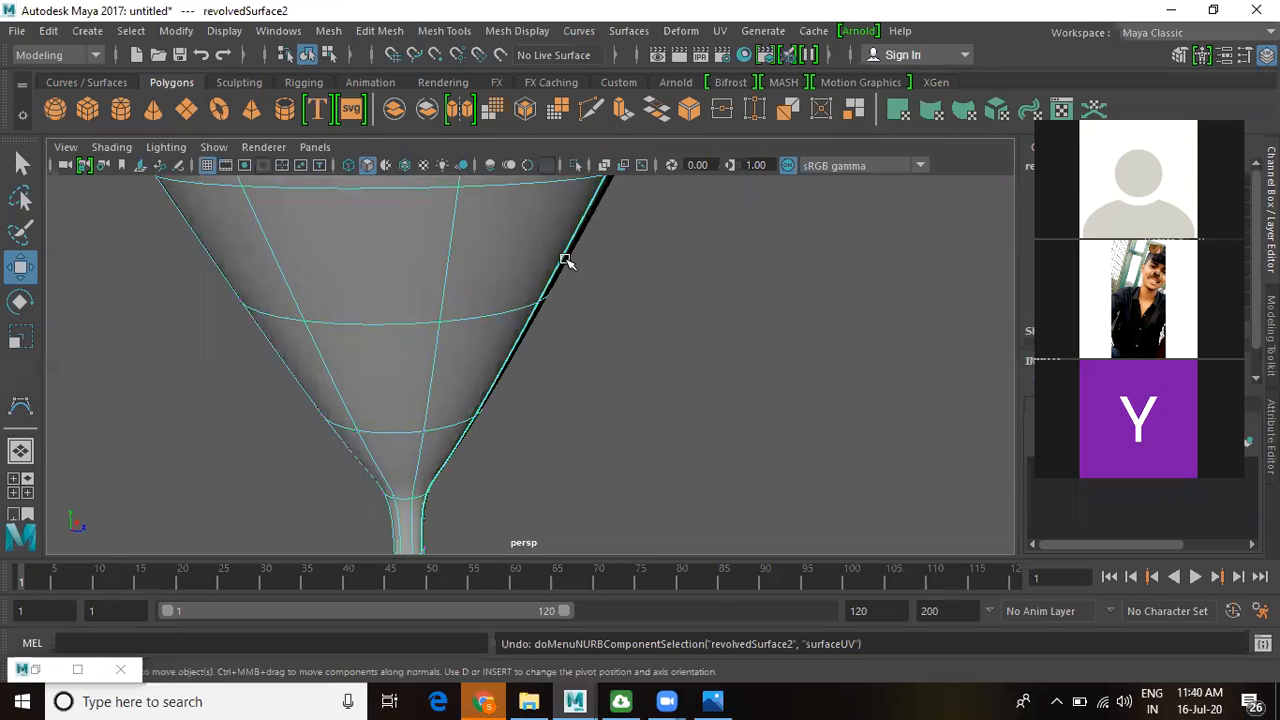
{"action": "right_click_drag", "start_coordinate": [543, 257], "coordinate": [623, 270]}
- Show the profile curve's control vertices and move the vertex on the bowl's outer wall outward along Z to round out the bowl
{"action": "left_click", "coordinate": [505, 370]}
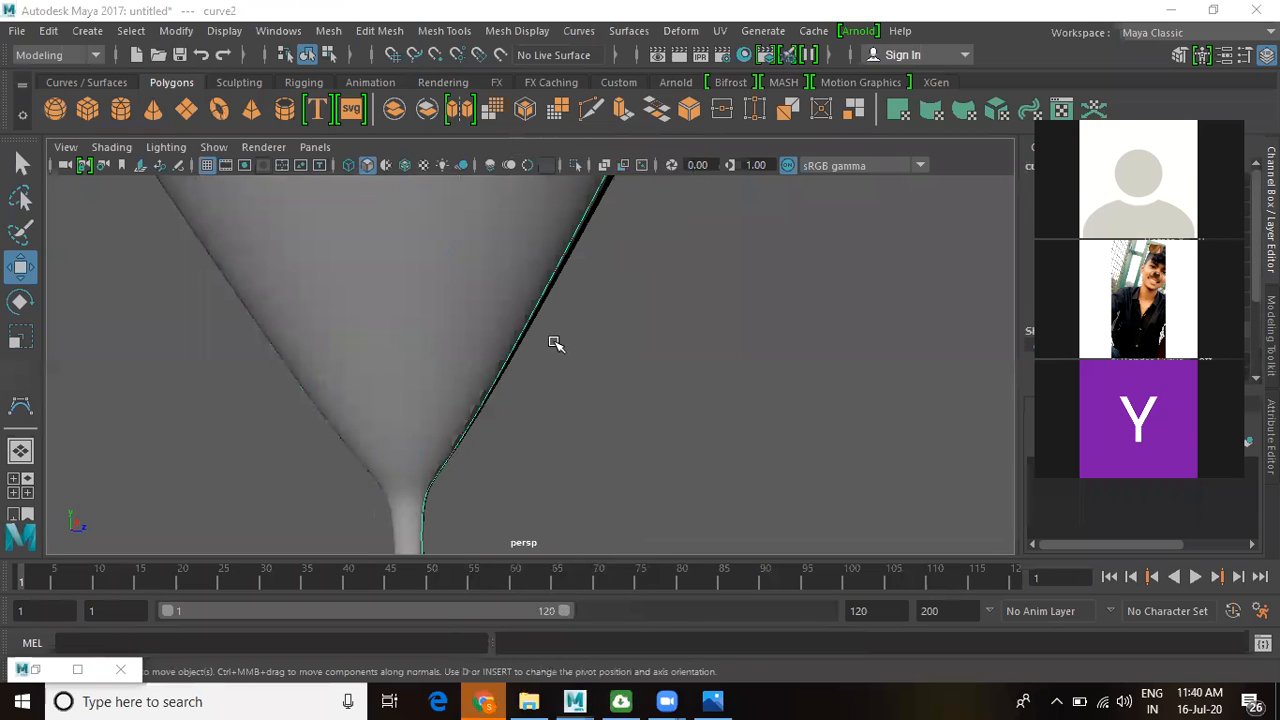
{"action": "right_click_drag", "start_coordinate": [635, 307], "coordinate": [553, 219]}
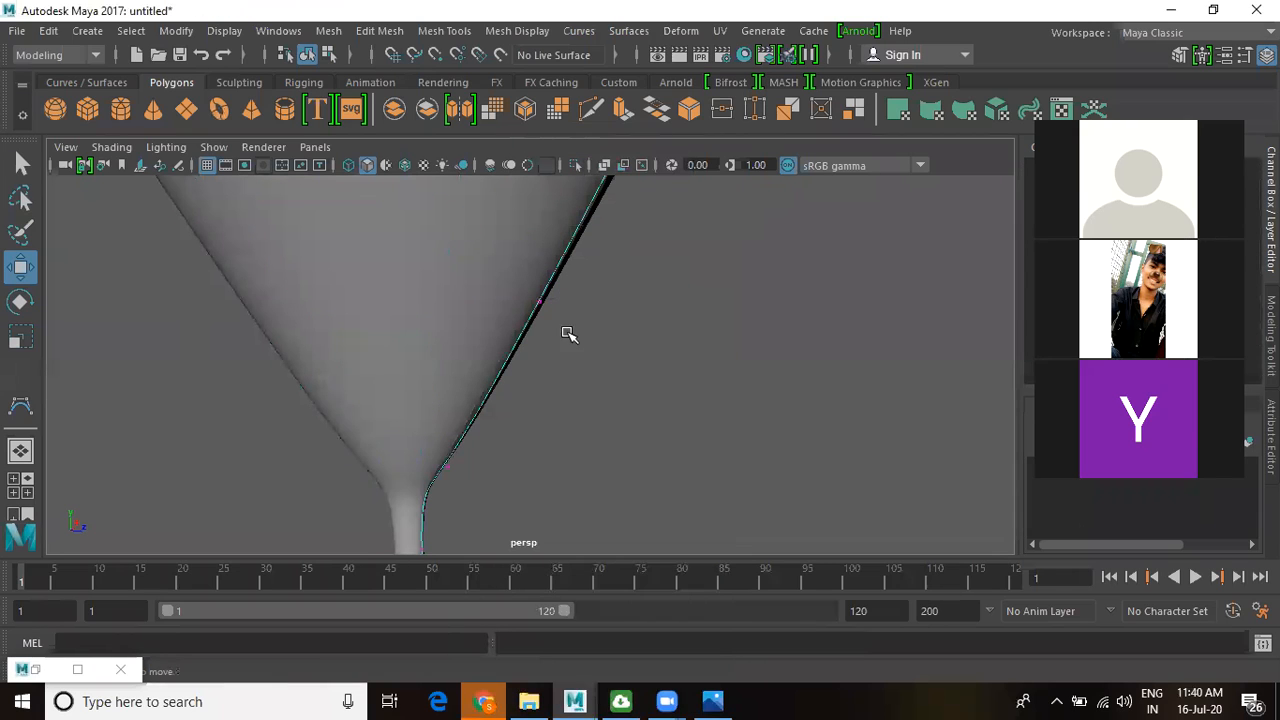
{"action": "left_click_drag", "start_coordinate": [591, 281], "coordinate": [476, 354]}
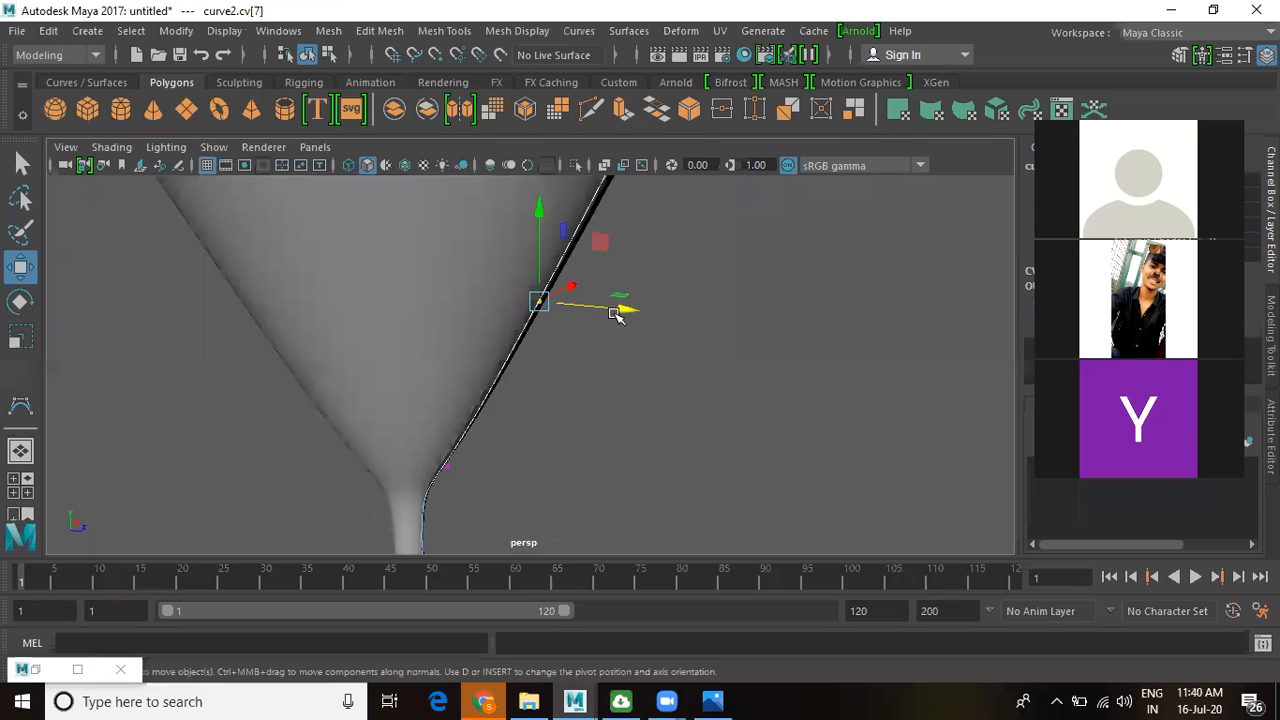
{"action": "left_click_drag", "start_coordinate": [616, 376], "coordinate": [600, 389], "text": "alt"}
{"action": "right_click_drag", "start_coordinate": [576, 378], "coordinate": [420, 337], "text": "alt"}
{"action": "left_click_drag", "start_coordinate": [440, 350], "coordinate": [530, 342], "text": "alt"}
{"action": "left_click_drag", "start_coordinate": [616, 366], "coordinate": [679, 391]}
{"action": "right_click_drag", "start_coordinate": [606, 432], "coordinate": [556, 425], "text": "alt"}
{"action": "left_click_drag", "start_coordinate": [556, 425], "coordinate": [591, 391], "text": "alt"}
- Move the profile's rim control vertices inward along Z in the side view to narrow the glass's mouth, and check the shape in perspective
{"action": "key", "text": "space"}
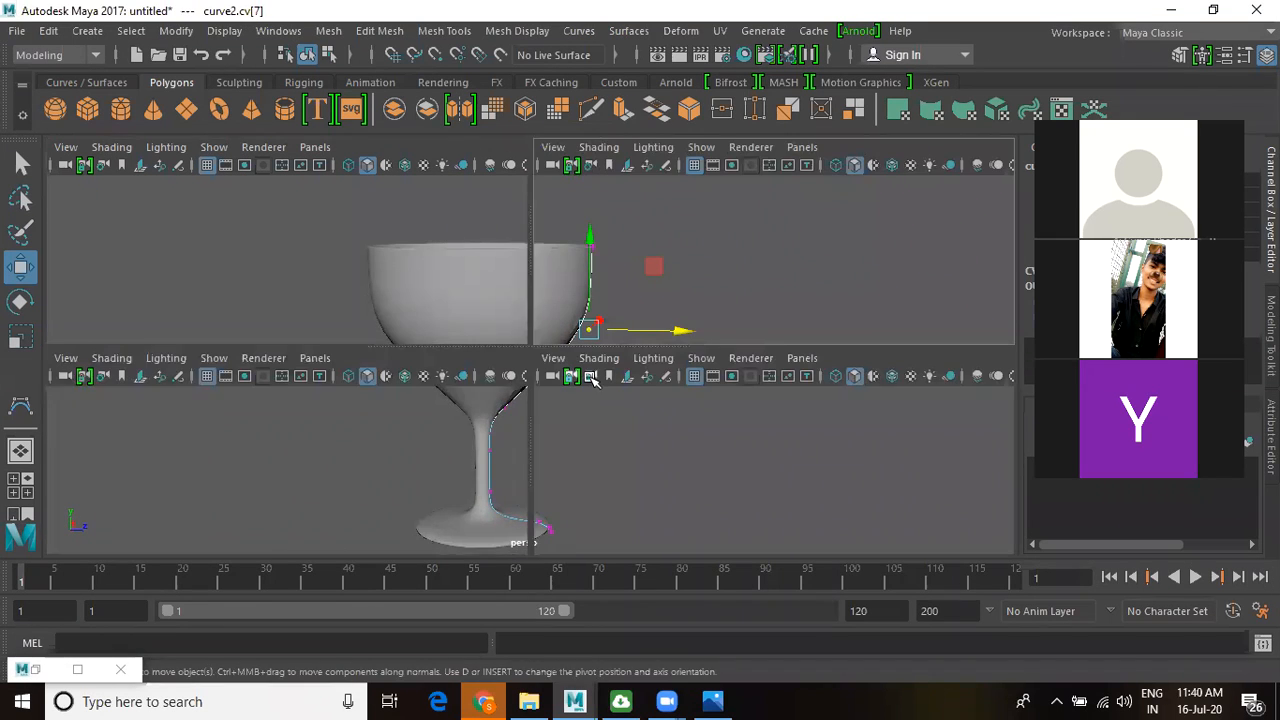
{"action": "key", "text": "space"}
{"action": "right_click_drag", "start_coordinate": [700, 420], "coordinate": [391, 304], "text": "alt"}
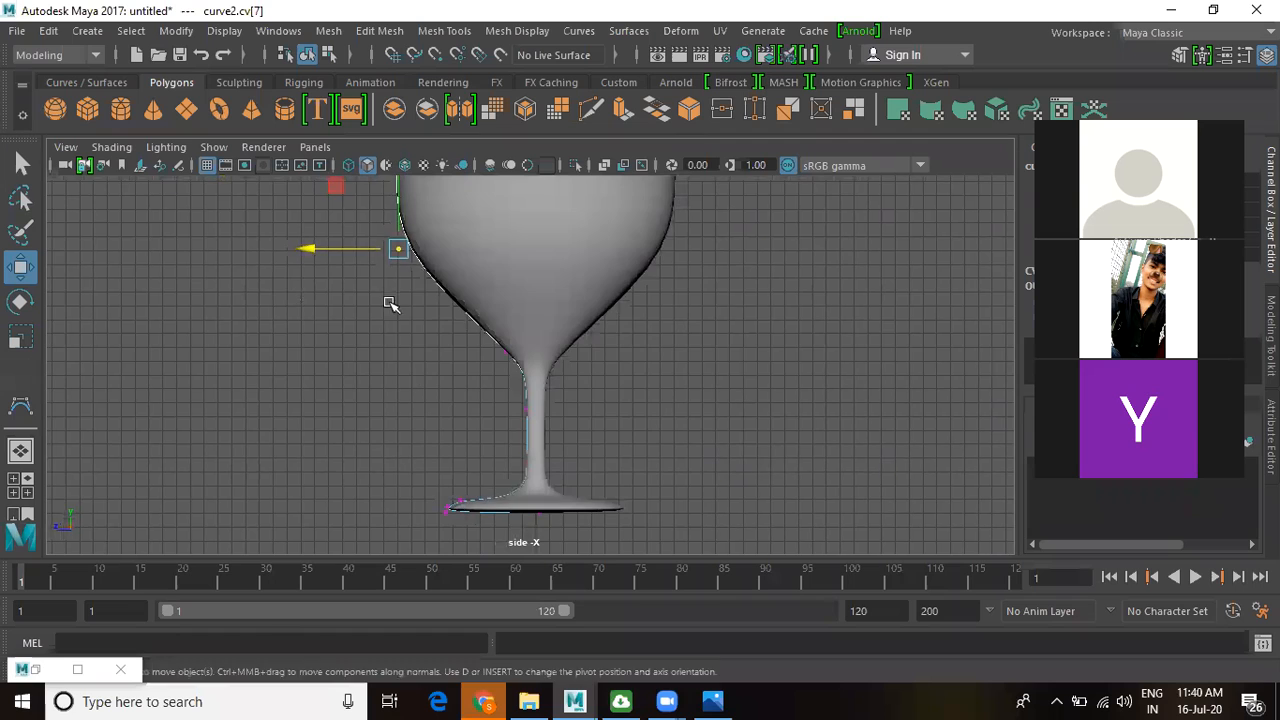
{"action": "middle_click_drag", "start_coordinate": [373, 194], "coordinate": [393, 403], "text": "alt"}
{"action": "left_click_drag", "start_coordinate": [380, 333], "coordinate": [460, 300]}
{"action": "right_click_drag", "start_coordinate": [557, 354], "coordinate": [506, 394], "text": "alt"}
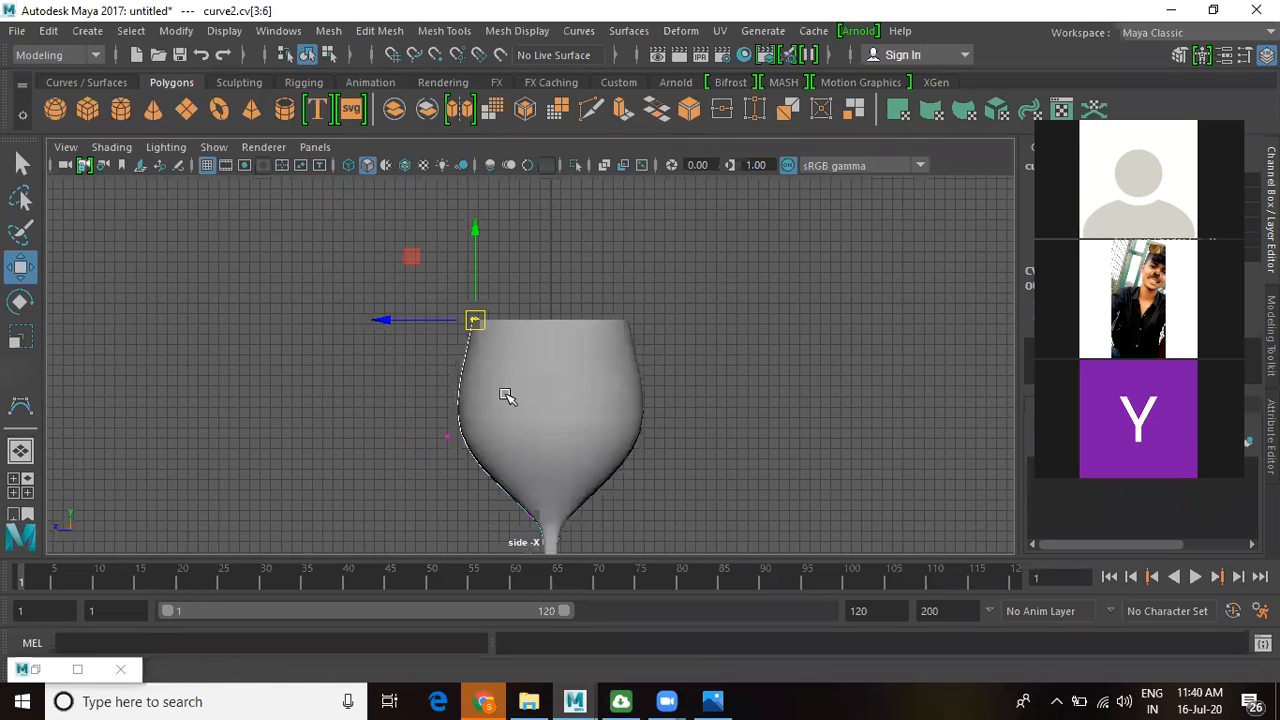
{"action": "middle_click_drag", "start_coordinate": [506, 394], "coordinate": [507, 288], "text": "alt"}
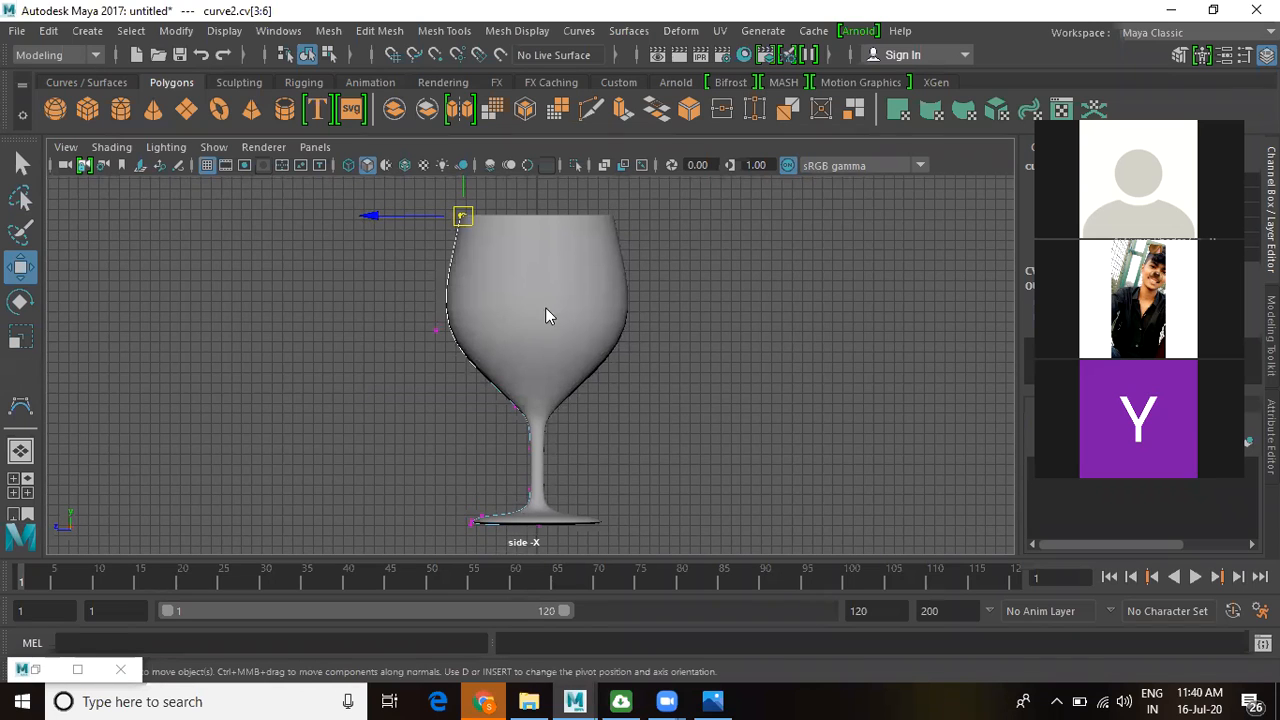
{"action": "key", "text": "space"}
{"action": "key", "text": "space"}
{"action": "left_click_drag", "start_coordinate": [700, 289], "coordinate": [618, 327], "text": "alt"}
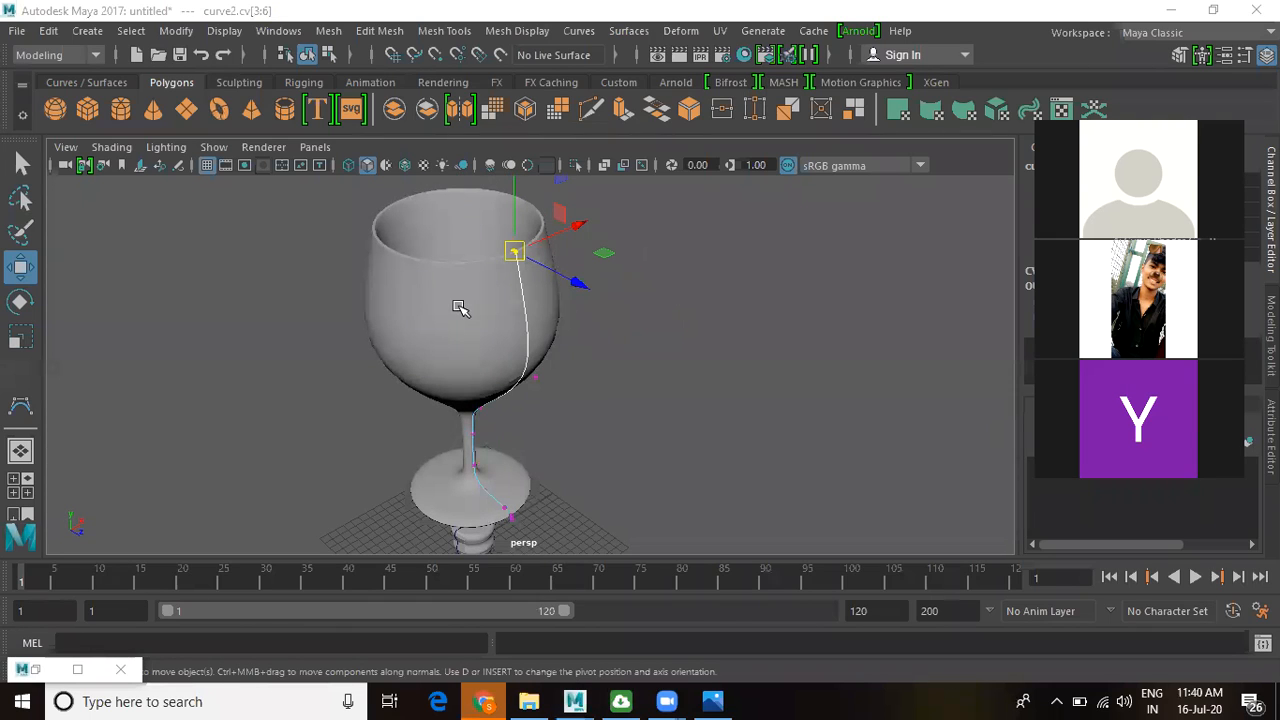
- Leave the control vertex editing of the wine glass and delete its profile curve, keeping the revolved surface
{"action": "left_click_drag", "start_coordinate": [458, 307], "coordinate": [637, 303], "text": "alt"}
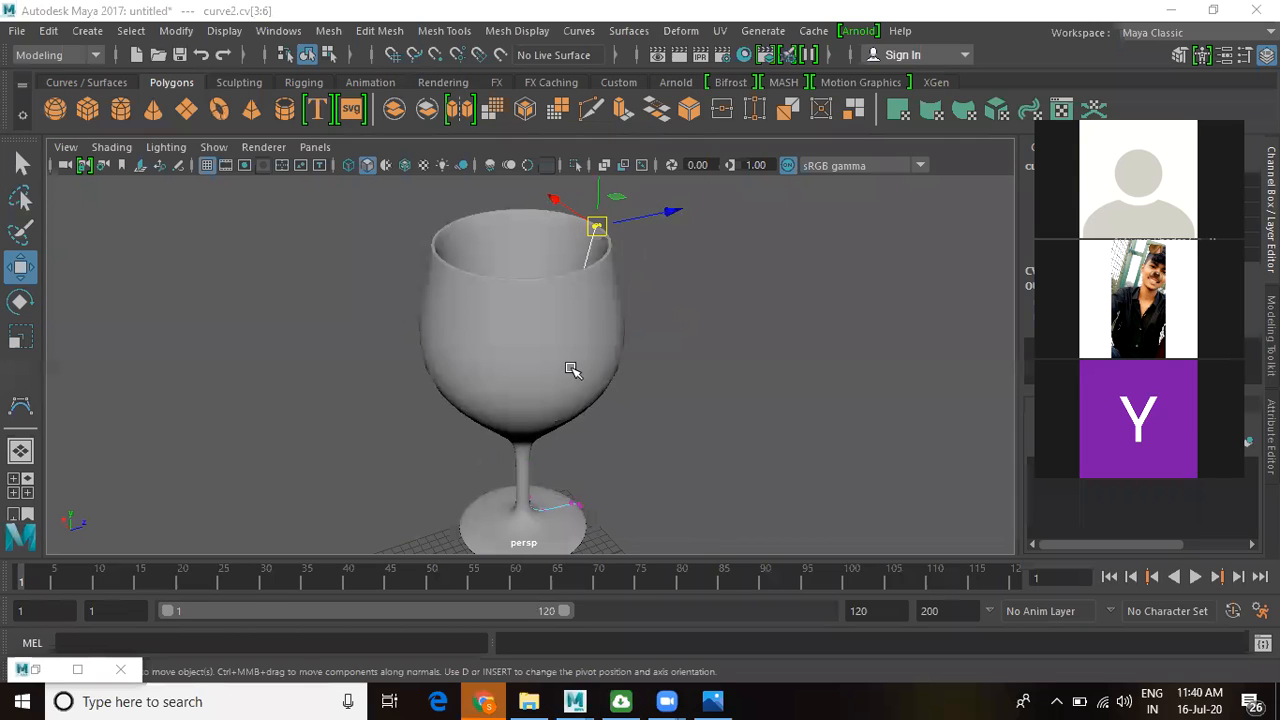
{"action": "left_click", "coordinate": [534, 317]}
{"action": "left_click", "coordinate": [641, 443]}
{"action": "left_click_drag", "start_coordinate": [560, 337], "coordinate": [623, 158], "text": "alt"}
{"action": "left_click_drag", "start_coordinate": [720, 314], "coordinate": [550, 148], "text": "alt"}
{"action": "mouse_move", "coordinate": [588, 405]}
{"action": "left_mouse_down", "text": "alt"}
{"action": "mouse_move", "coordinate": [557, 423]}
{"action": "mouse_move", "coordinate": [583, 580]}
{"action": "mouse_move", "coordinate": [597, 423]}
{"action": "mouse_move", "coordinate": [668, 426]}
{"action": "mouse_move", "coordinate": [409, 354]}
{"action": "mouse_move", "coordinate": [474, 306]}
{"action": "mouse_move", "coordinate": [568, 485]}
{"action": "mouse_move", "coordinate": [582, 409]}
{"action": "left_mouse_up", "text": "alt"}
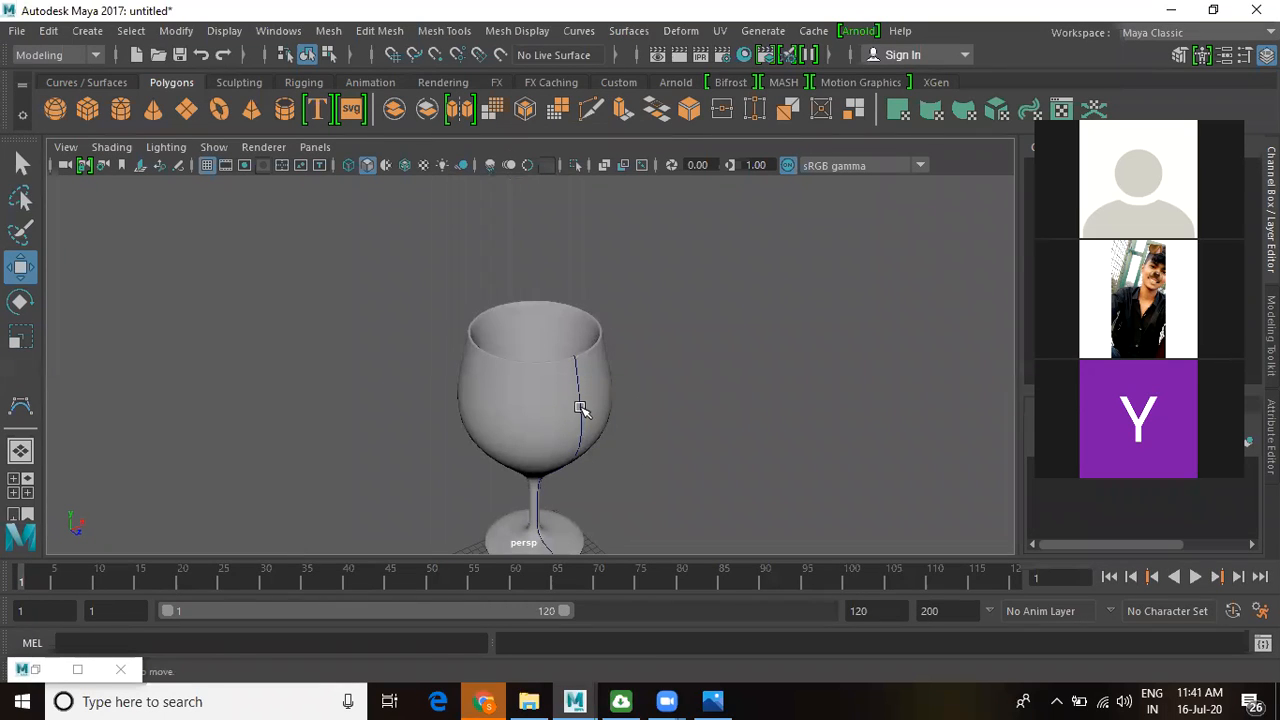
{"action": "left_click", "coordinate": [578, 405]}
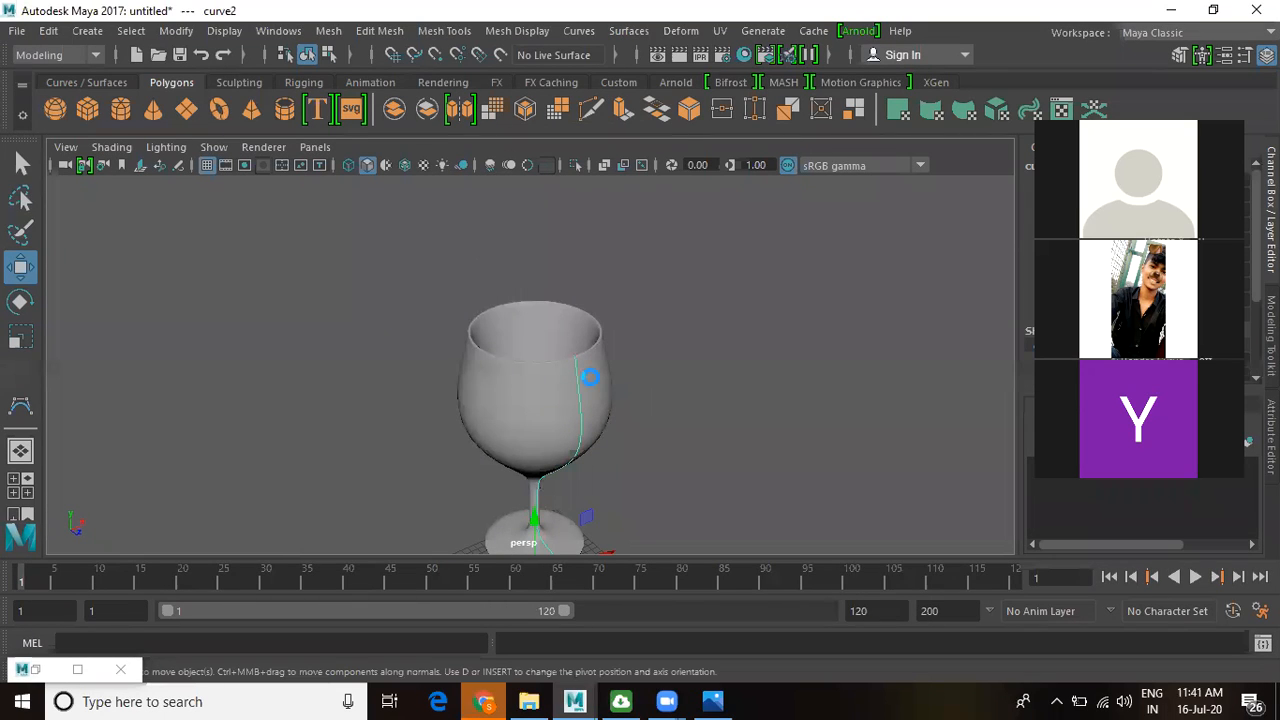
{"action": "key", "text": "Delete"}
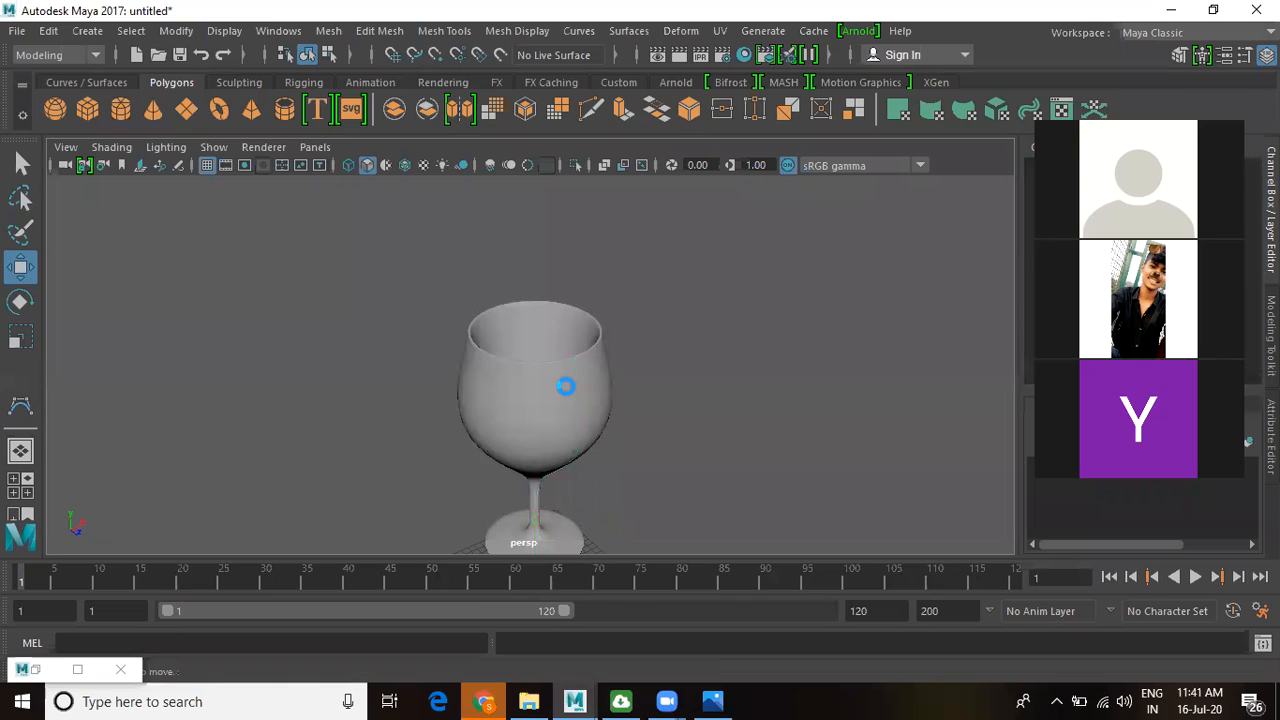
- Delete the bottle's profile curve, keeping the revolved surface
{"action": "left_click_drag", "start_coordinate": [615, 424], "coordinate": [596, 396], "text": "alt"}
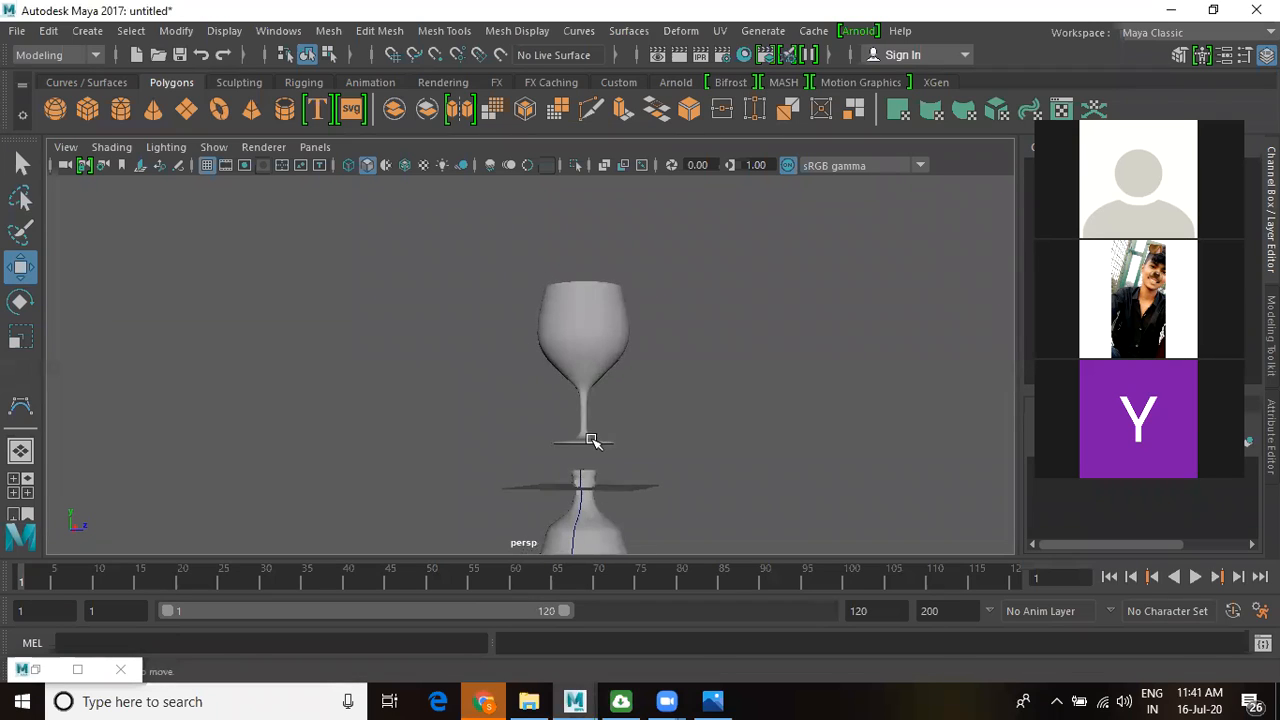
{"action": "middle_click_drag", "start_coordinate": [594, 443], "coordinate": [523, 277], "text": "alt"}
{"action": "right_click_drag", "start_coordinate": [538, 328], "coordinate": [646, 486], "text": "alt"}
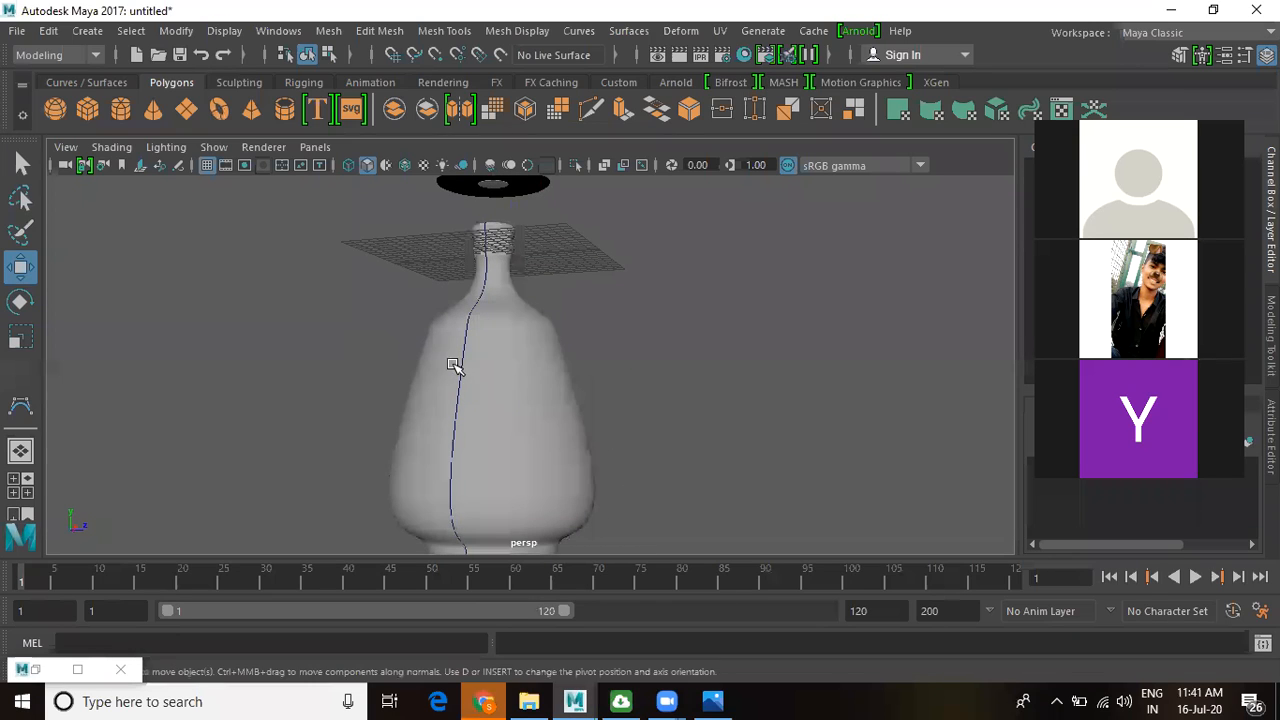
{"action": "left_click", "coordinate": [460, 366]}
{"action": "key", "text": "Delete"}
- Select the bottle surface, frame its neck closely and hide the grid in the perspective view
{"action": "right_click_drag", "start_coordinate": [738, 431], "coordinate": [600, 375], "text": "alt"}
{"action": "left_click_drag", "start_coordinate": [590, 380], "coordinate": [480, 430], "text": "alt"}
{"action": "right_click_drag", "start_coordinate": [447, 344], "coordinate": [440, 391], "text": "alt"}
{"action": "middle_click_drag", "start_coordinate": [440, 391], "coordinate": [733, 402], "text": "alt"}
{"action": "left_click", "coordinate": [654, 380]}
{"action": "left_click_drag", "start_coordinate": [654, 384], "coordinate": [687, 375], "text": "alt"}
{"action": "right_click_drag", "start_coordinate": [687, 375], "coordinate": [651, 266], "text": "alt"}
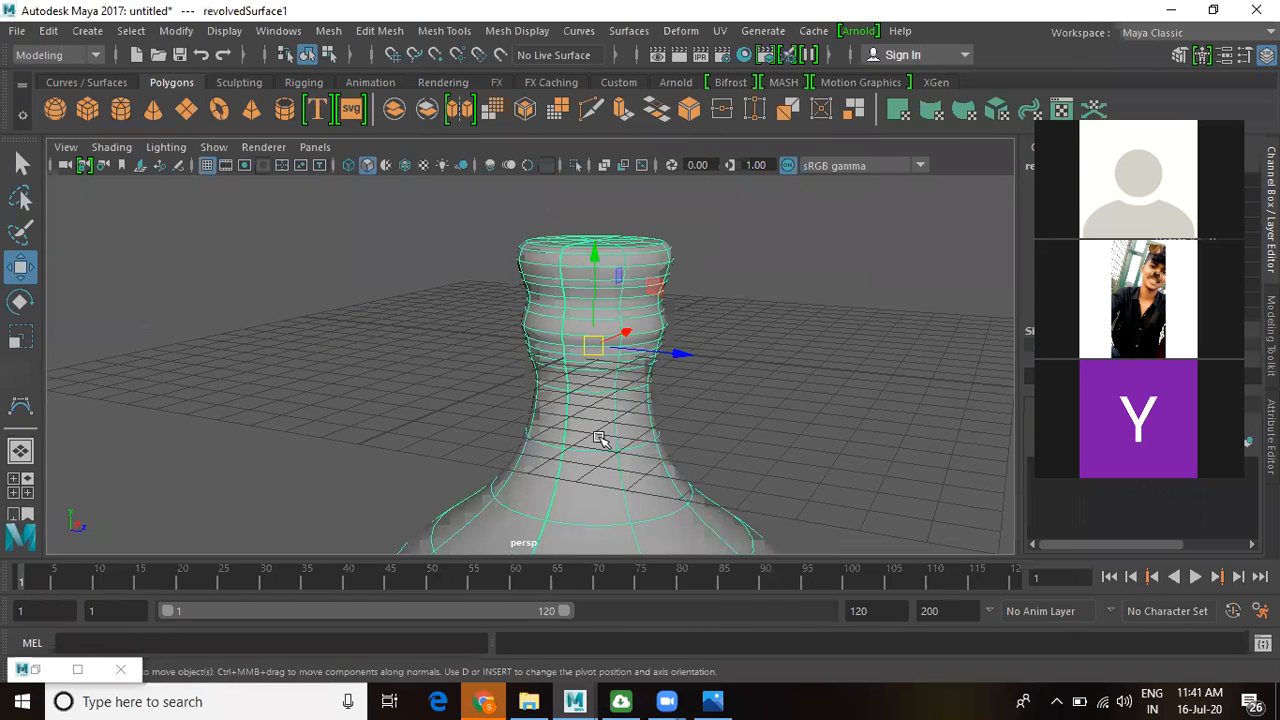
{"action": "right_click_drag", "start_coordinate": [606, 389], "coordinate": [669, 454], "text": "alt"}
{"action": "left_click_drag", "start_coordinate": [669, 454], "coordinate": [634, 400], "text": "alt"}
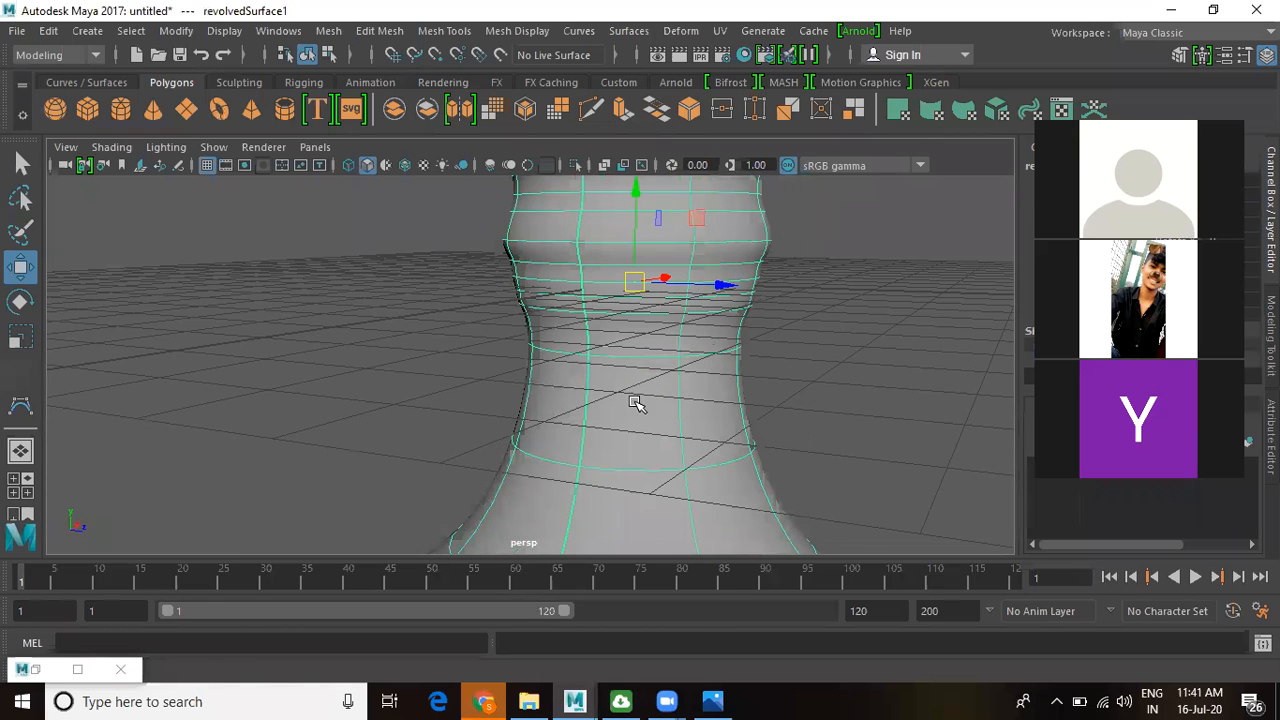
{"action": "left_click", "coordinate": [212, 148]}
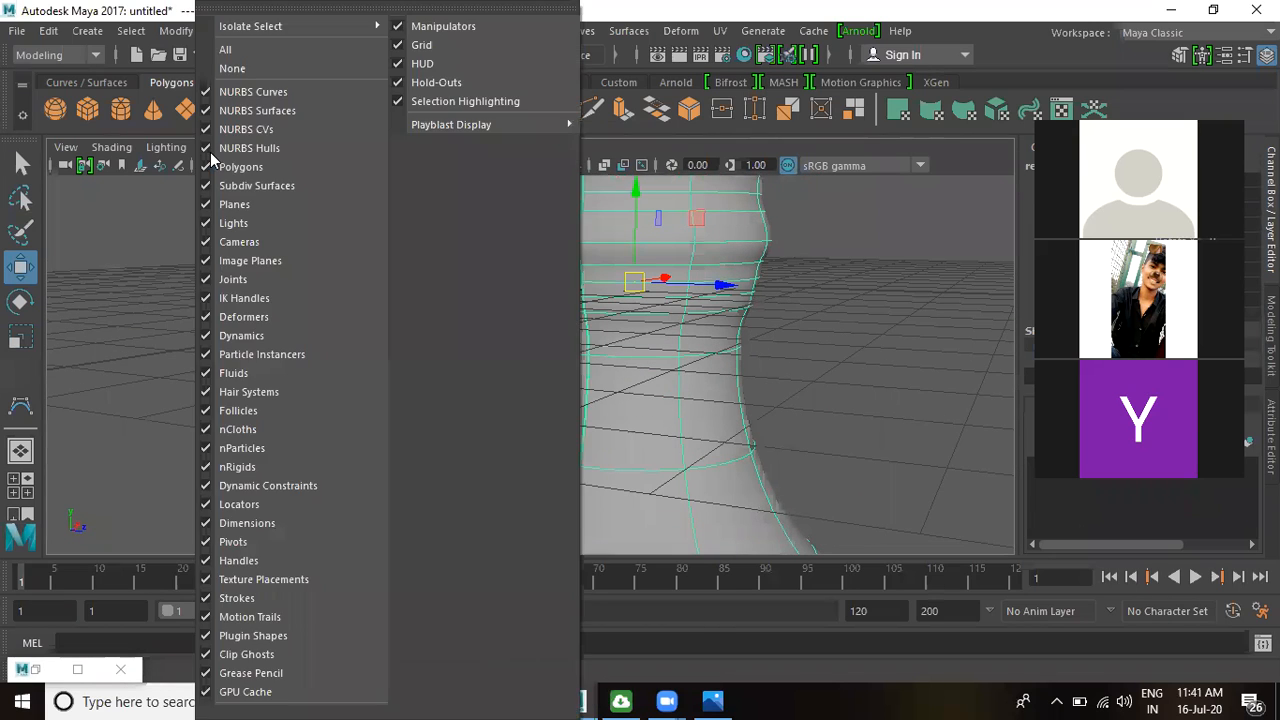
{"action": "left_click", "coordinate": [397, 41]}
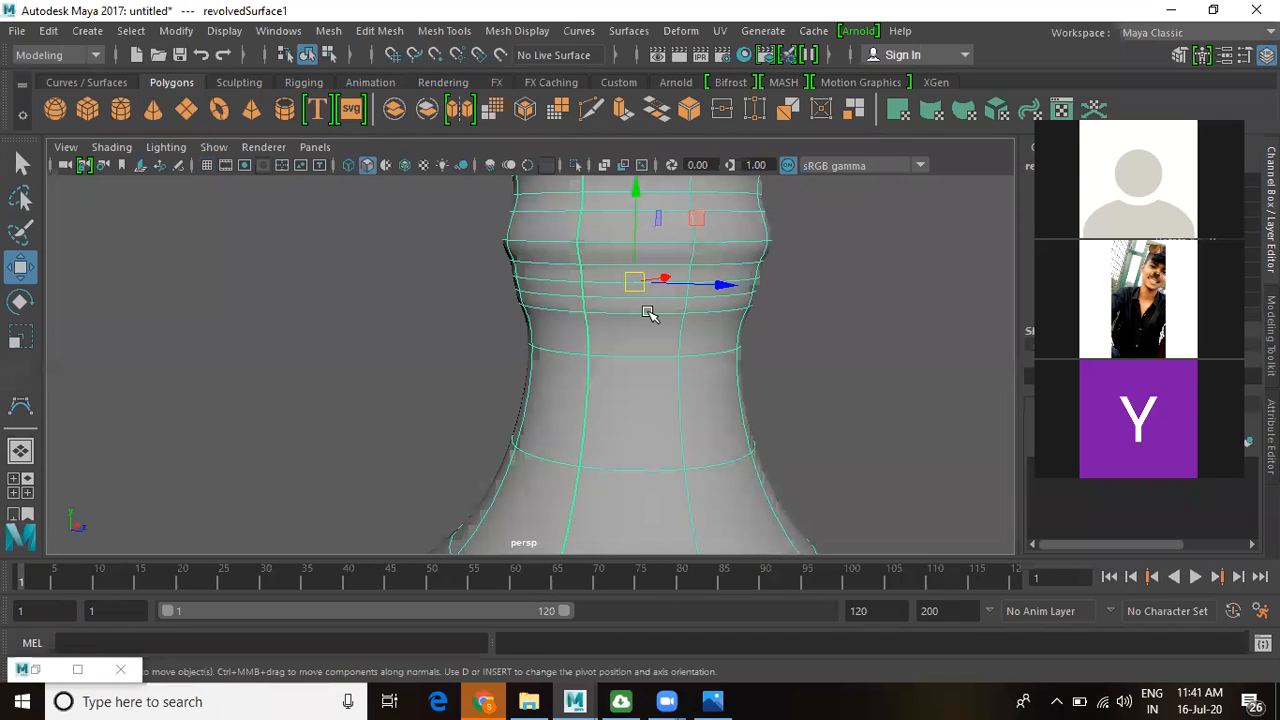
- Pick the isoparm just below the bottle's cap section and detach the surface there
{"action": "right_click_drag", "start_coordinate": [648, 314], "coordinate": [652, 150]}
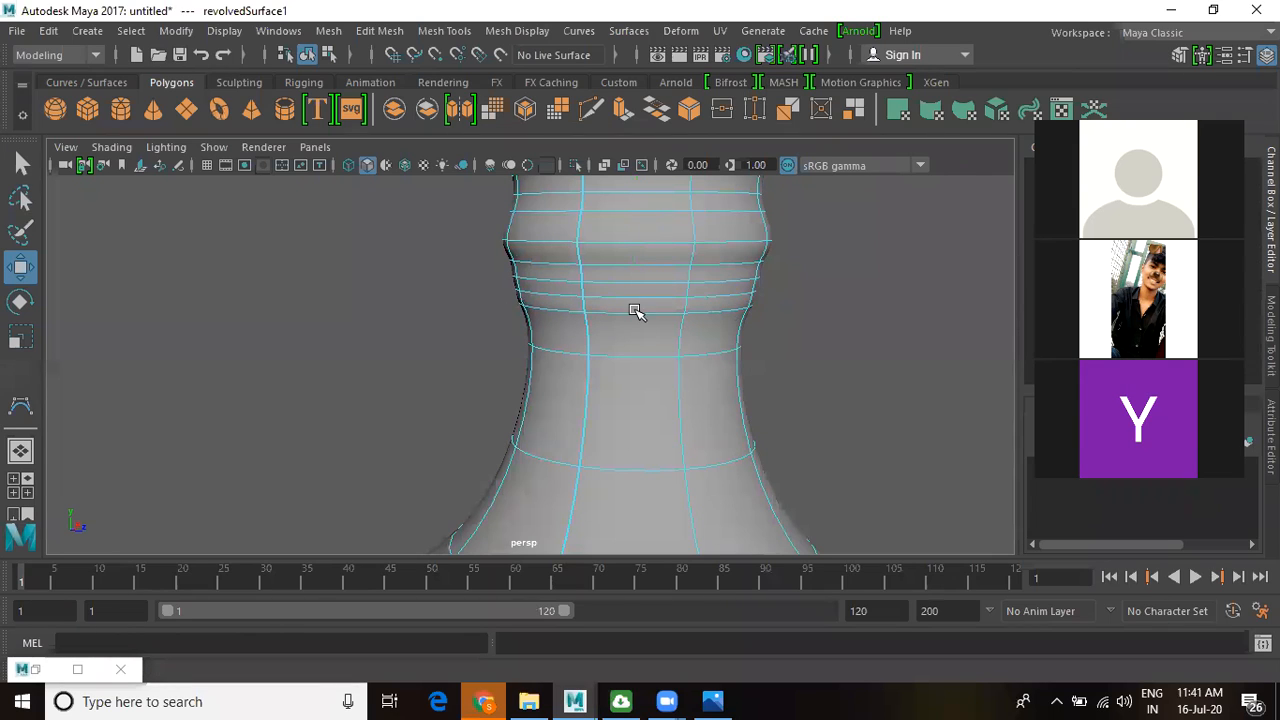
{"action": "left_click", "coordinate": [775, 298]}
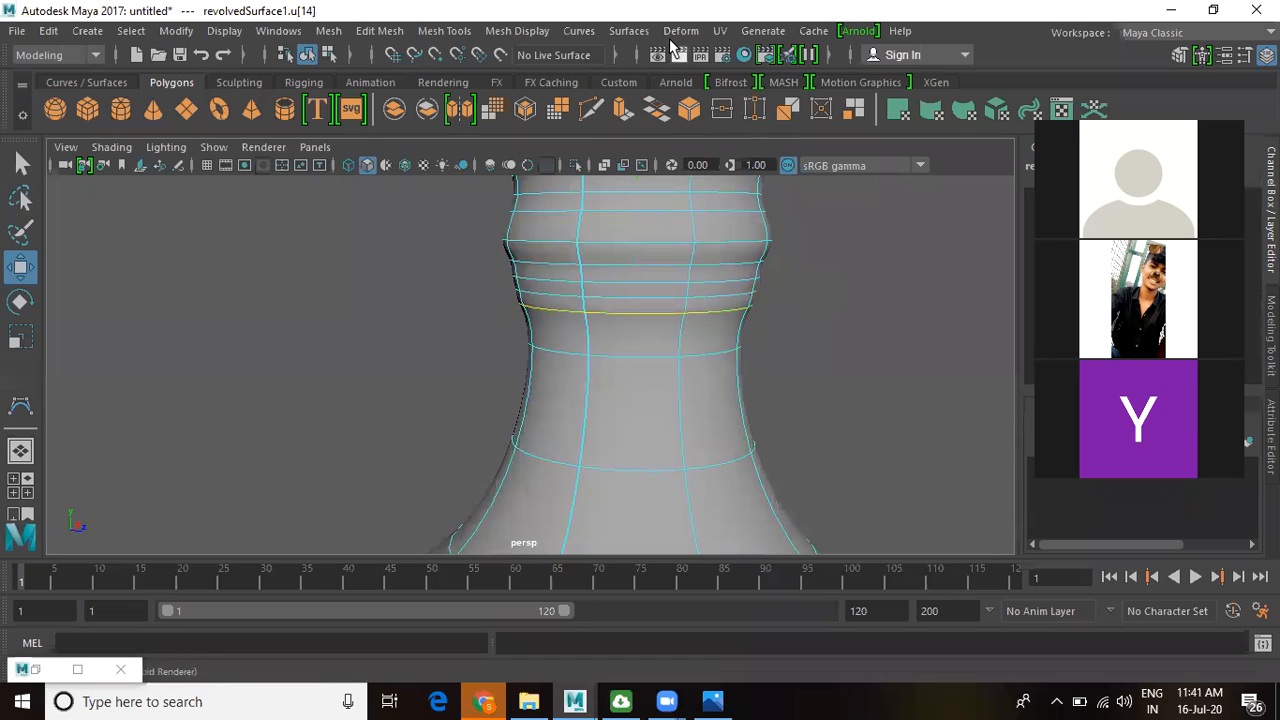
{"action": "left_click", "coordinate": [643, 32]}
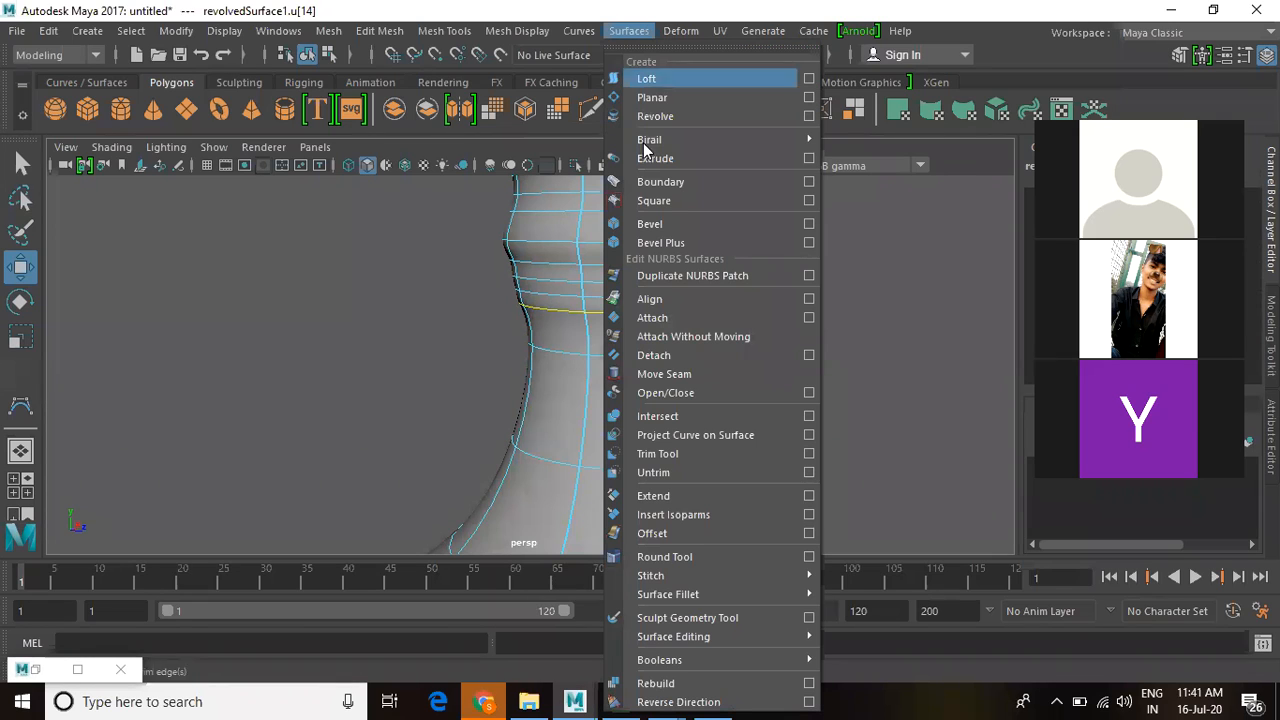
{"action": "left_click", "coordinate": [660, 355]}
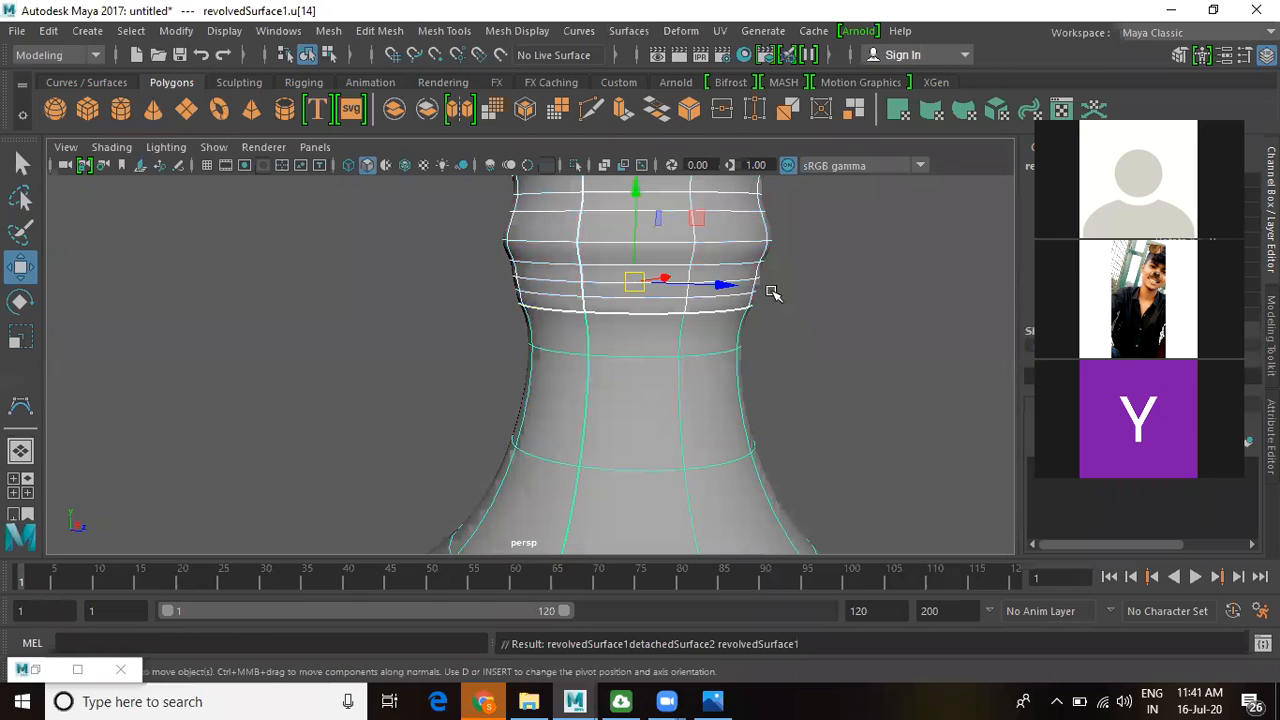
- Test the separation by lifting the detached cap piece along Y off the neck, and undo the move
{"action": "left_click", "coordinate": [882, 322]}
{"action": "left_click", "coordinate": [713, 234]}
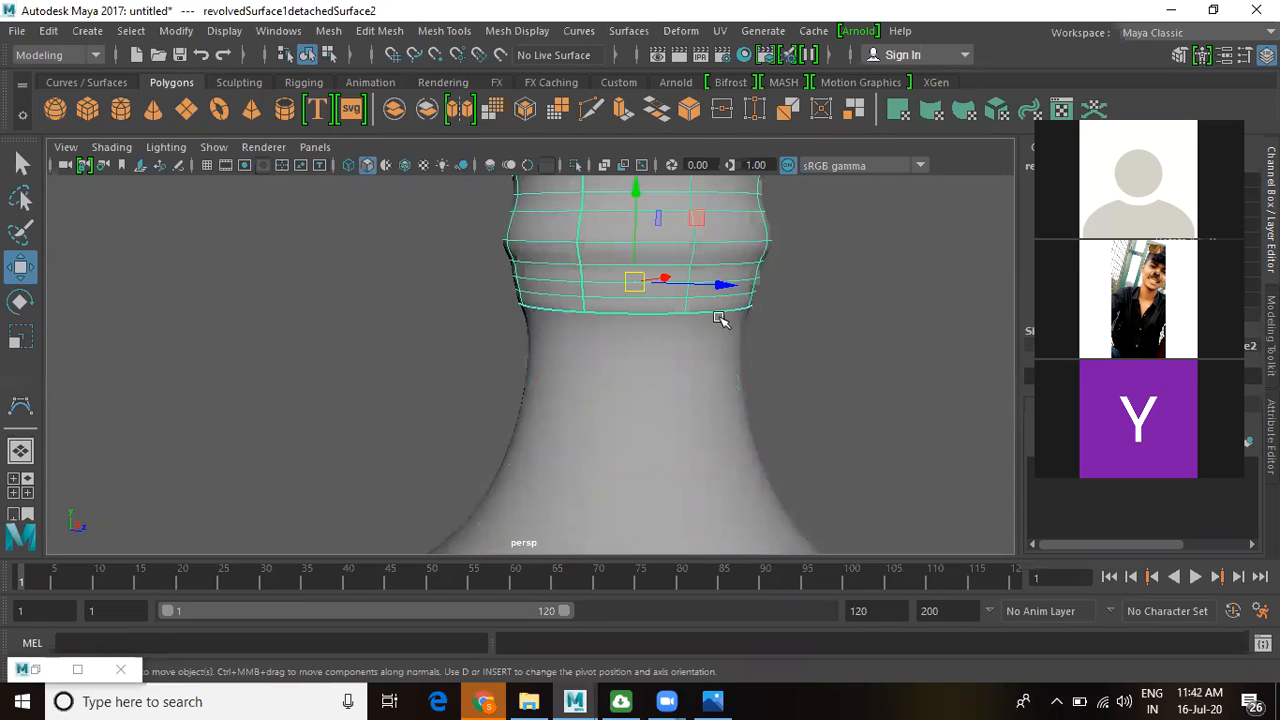
{"action": "left_click", "coordinate": [706, 364]}
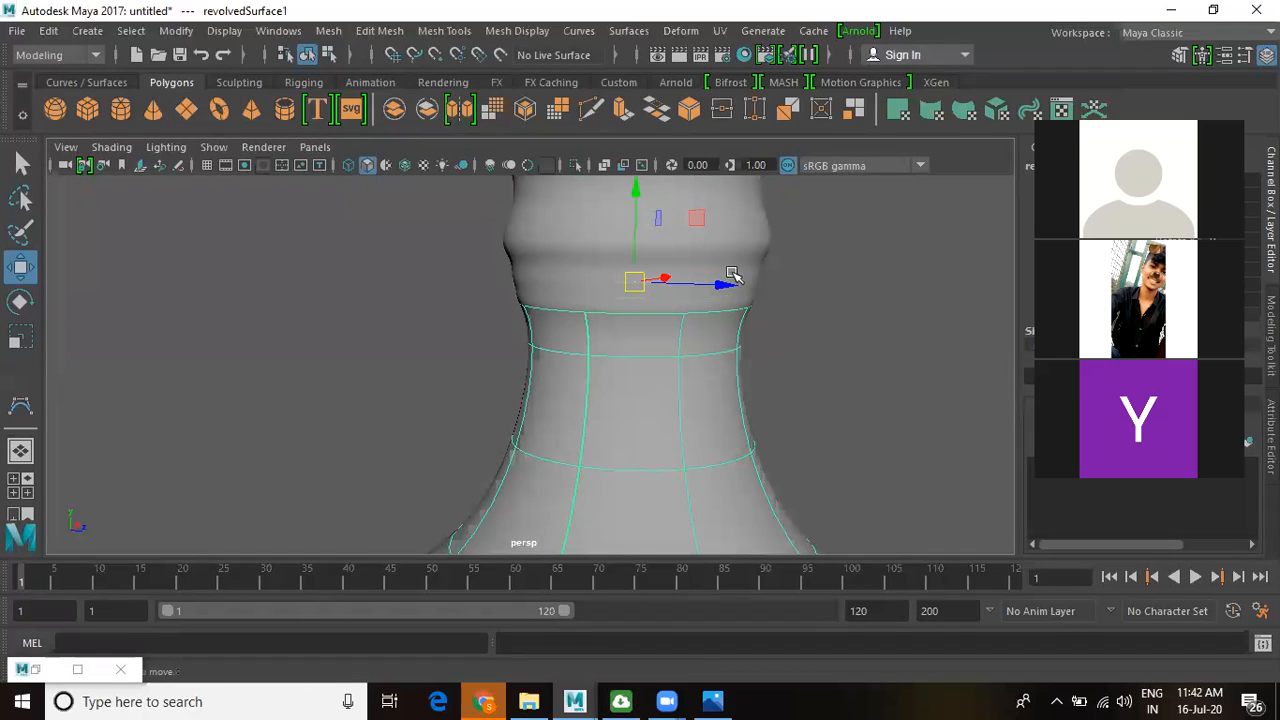
{"action": "left_click", "coordinate": [646, 218]}
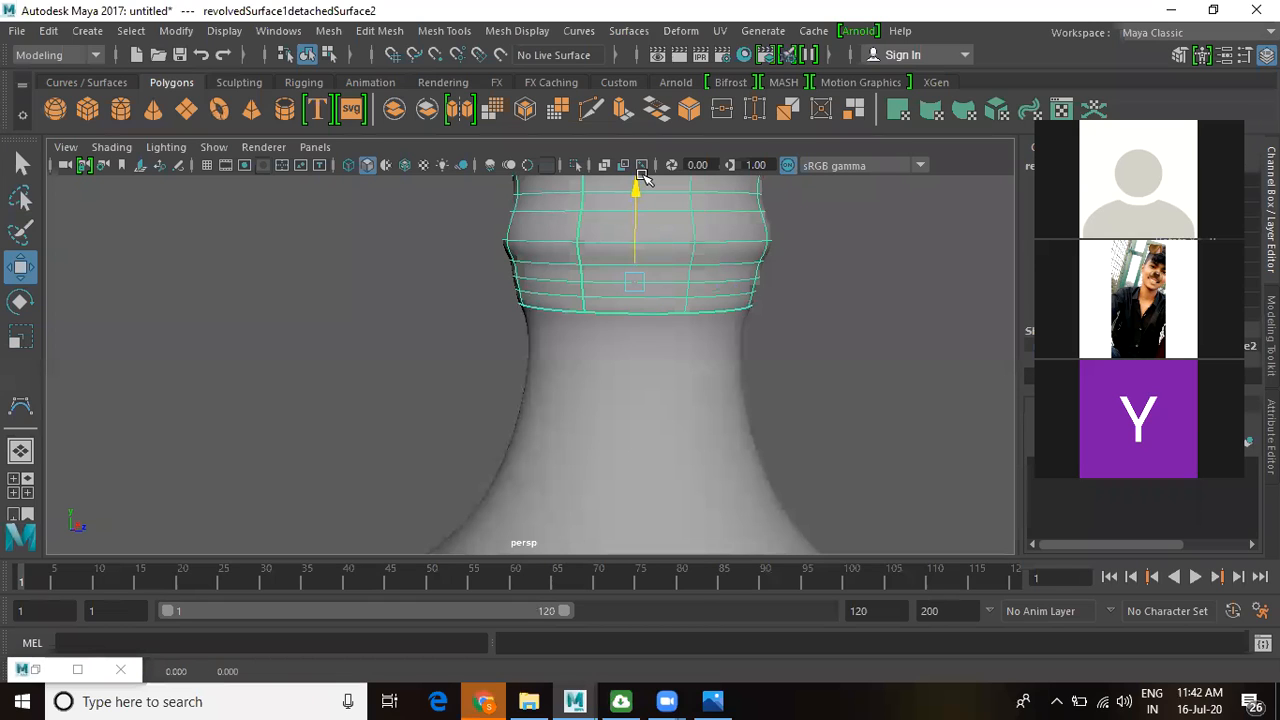
{"action": "left_click_drag", "start_coordinate": [642, 176], "coordinate": [644, 177]}
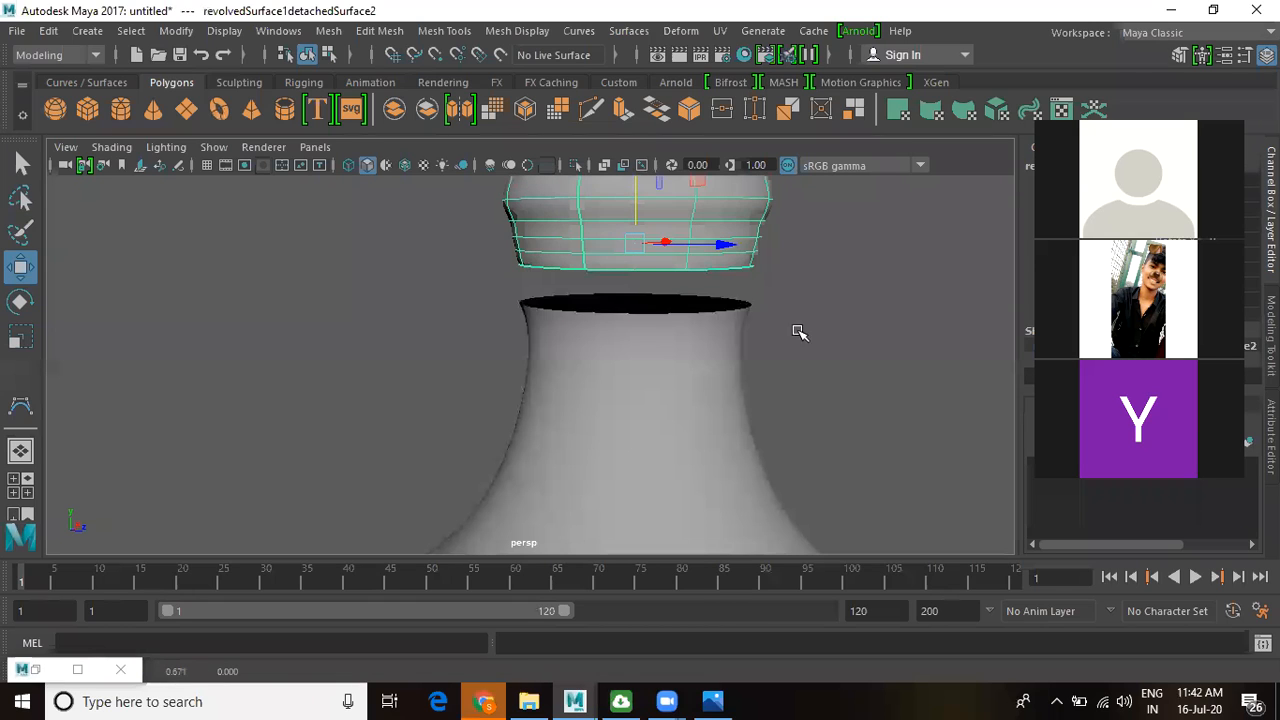
{"action": "scroll", "coordinate": [771, 426], "scroll_direction": "down", "scroll_amount": 8}
{"action": "scroll", "coordinate": [686, 426], "scroll_direction": "up", "scroll_amount": 2}
{"action": "scroll", "coordinate": [684, 426], "scroll_direction": "up", "scroll_amount": 2}
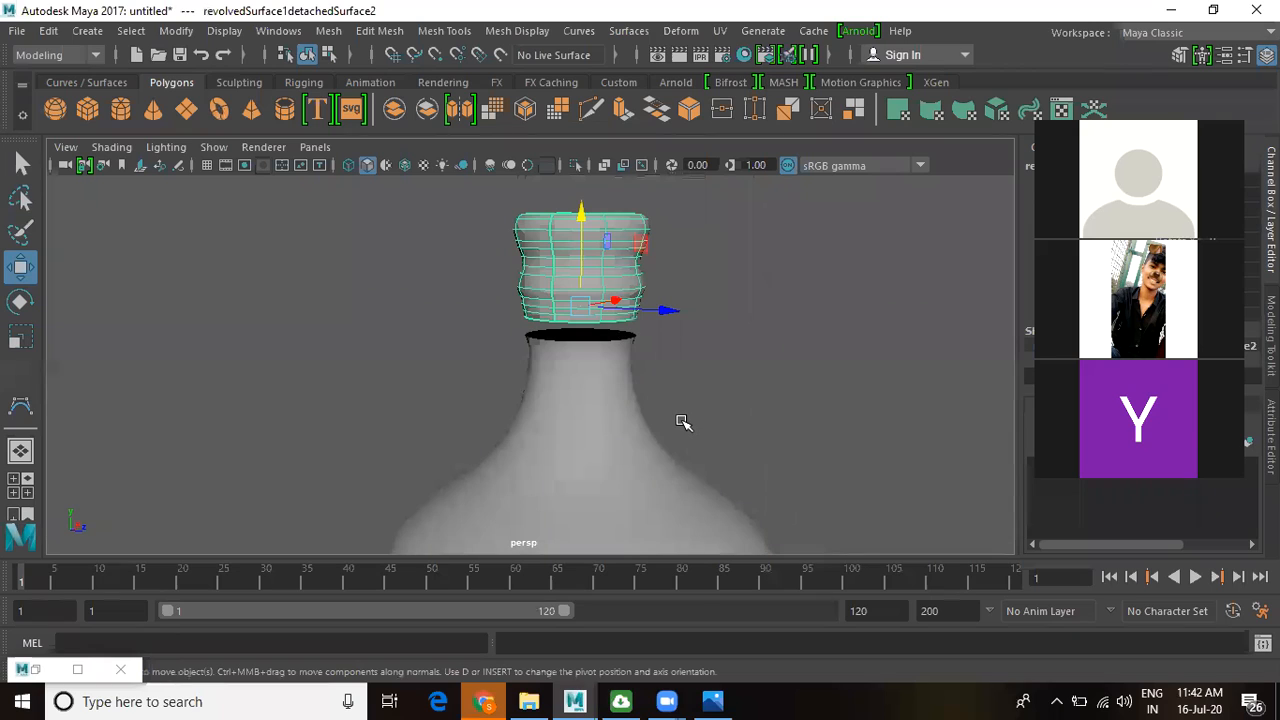
{"action": "key", "text": "ctrl+z"}
{"action": "left_click", "coordinate": [711, 357]}
- Examine the wine glass and the bottle from several distances and angles in the perspective view
{"action": "scroll", "coordinate": [735, 375], "scroll_direction": "down", "scroll_amount": 5}
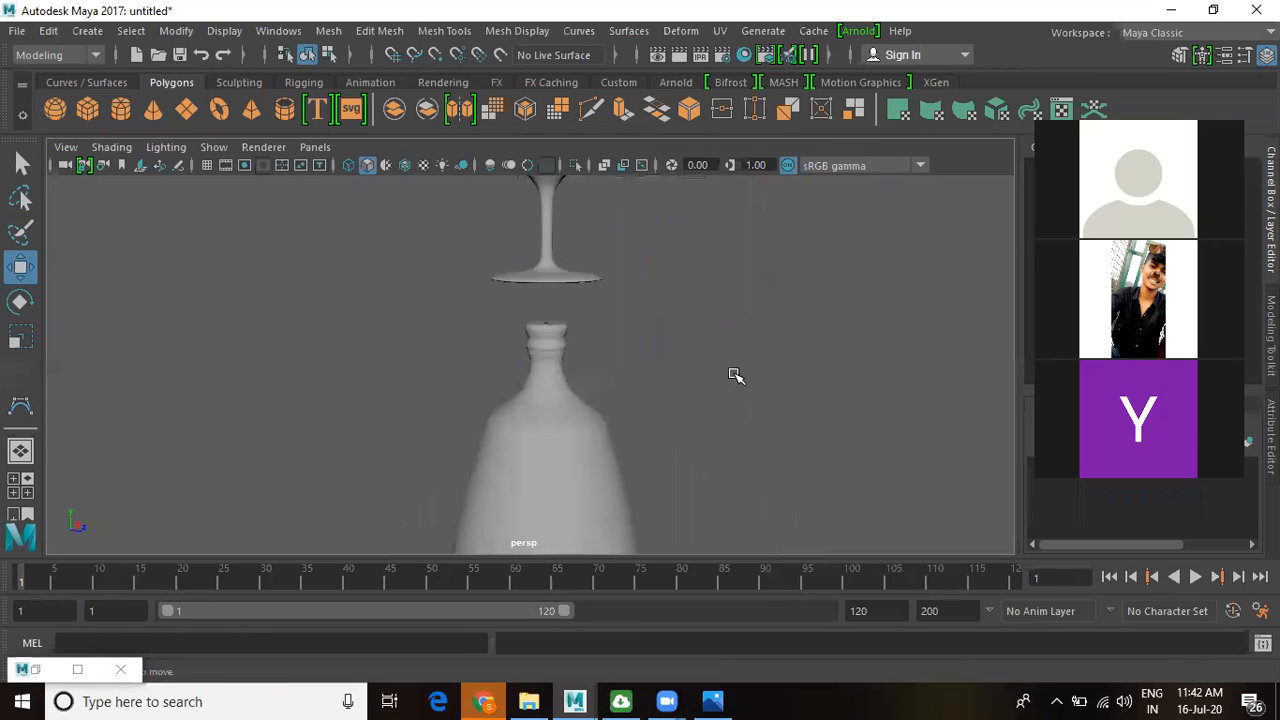
{"action": "scroll", "coordinate": [735, 375], "scroll_direction": "down", "scroll_amount": 4}
{"action": "right_click_drag", "start_coordinate": [608, 298], "coordinate": [684, 387], "text": "alt"}
{"action": "middle_click_drag", "start_coordinate": [684, 387], "coordinate": [704, 497], "text": "alt"}
{"action": "right_click_drag", "start_coordinate": [600, 361], "coordinate": [738, 519], "text": "alt"}
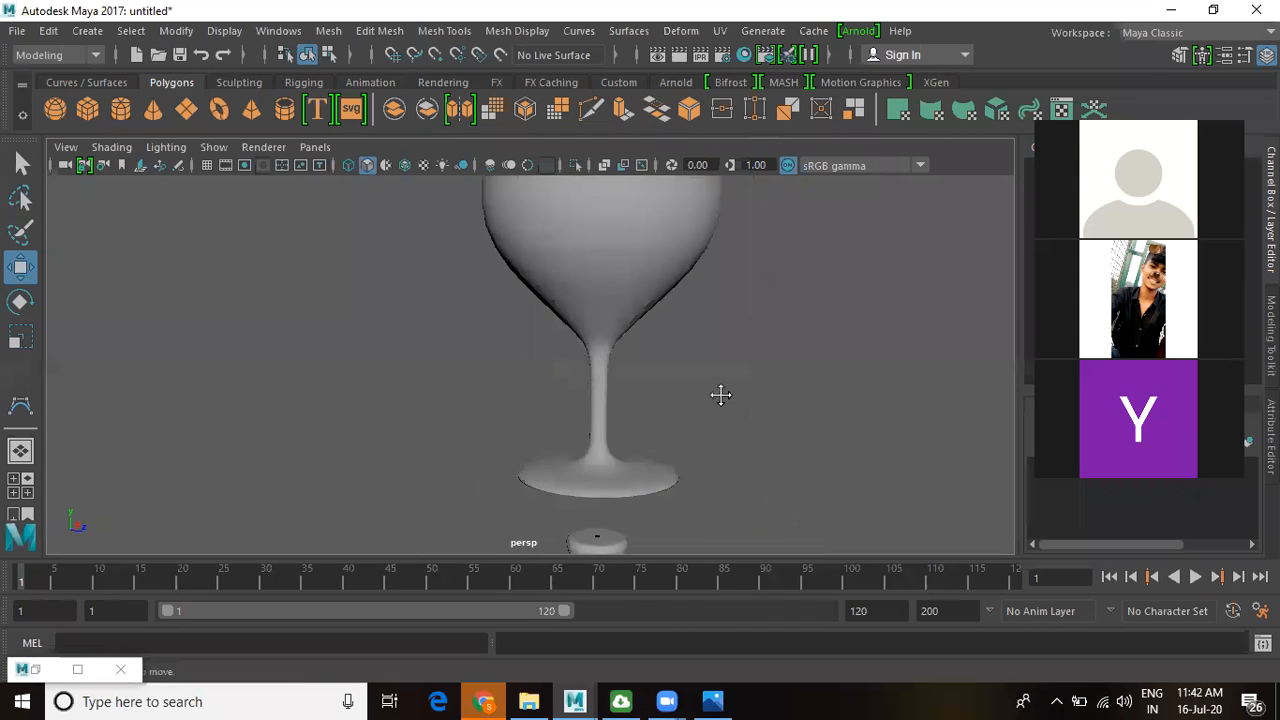
{"action": "middle_click_drag", "start_coordinate": [720, 394], "coordinate": [714, 263], "text": "alt"}
{"action": "right_click_drag", "start_coordinate": [714, 263], "coordinate": [777, 379], "text": "alt"}
{"action": "middle_click_drag", "start_coordinate": [777, 379], "coordinate": [743, 366], "text": "alt"}
{"action": "right_click_drag", "start_coordinate": [743, 366], "coordinate": [215, 316], "text": "alt"}
{"action": "left_click_drag", "start_coordinate": [656, 431], "coordinate": [620, 431], "text": "alt"}
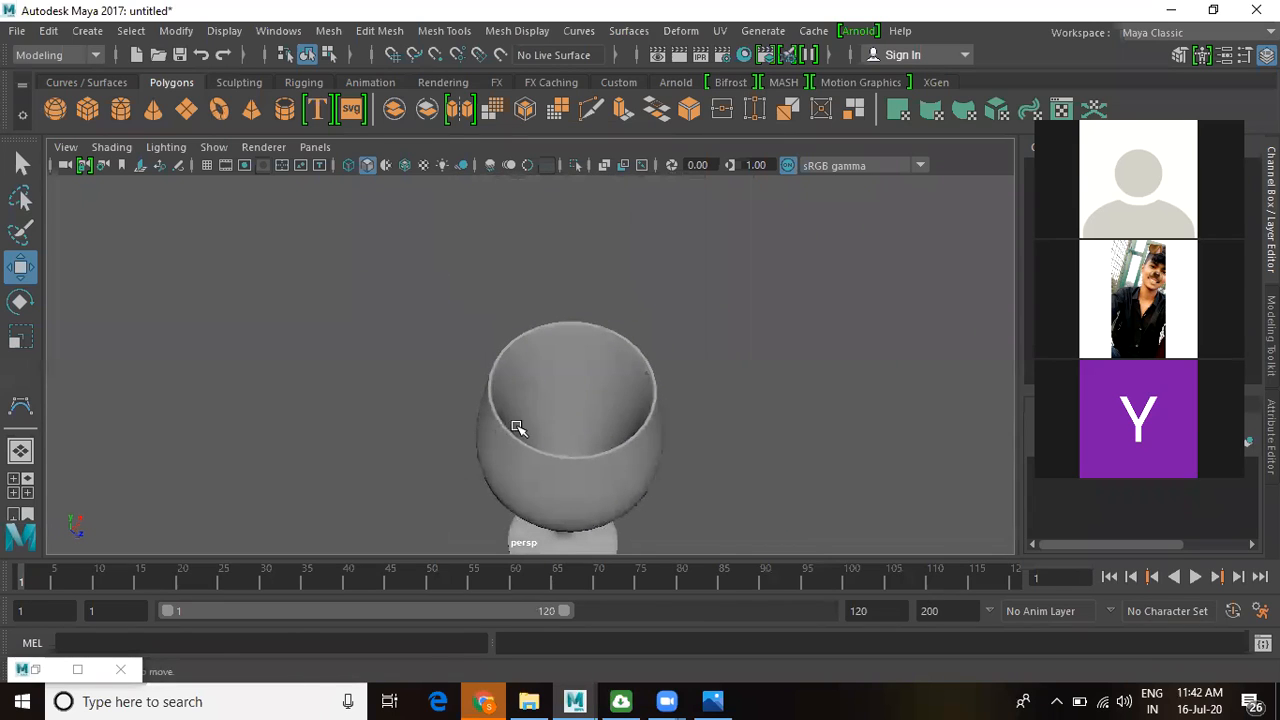
{"action": "left_click_drag", "start_coordinate": [600, 437], "coordinate": [615, 412], "text": "alt"}
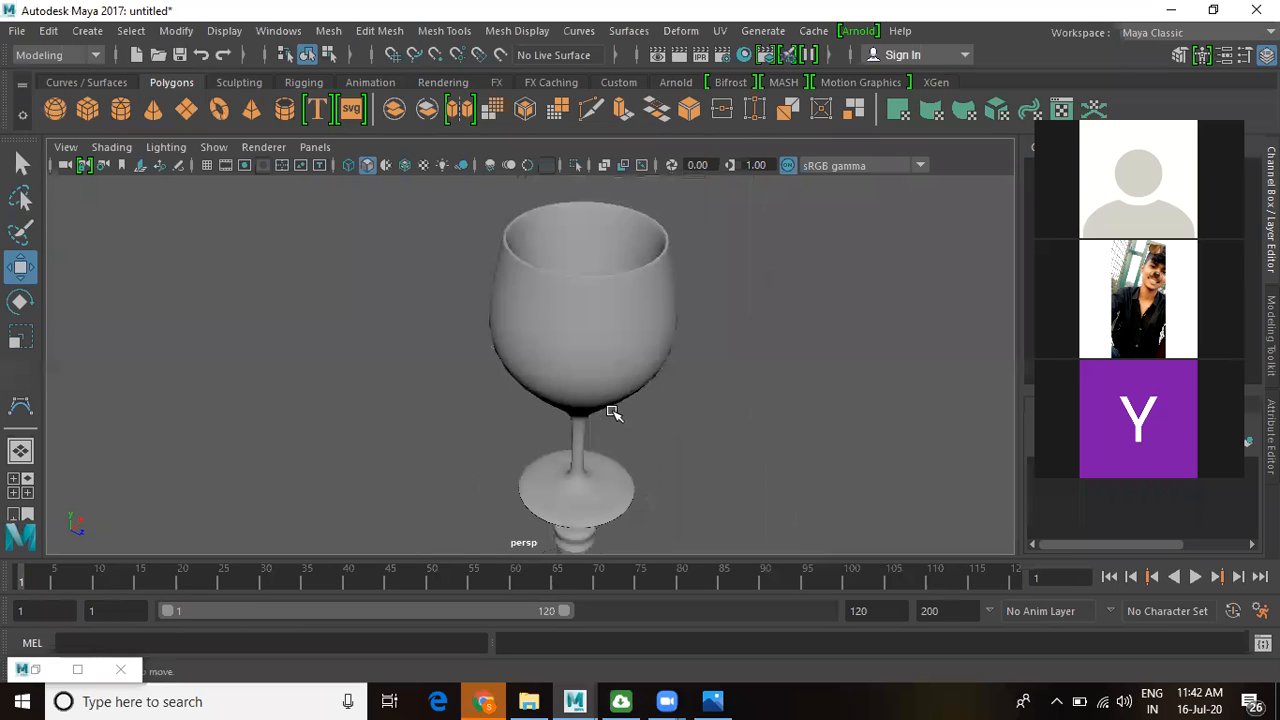
{"action": "right_click_drag", "start_coordinate": [665, 378], "coordinate": [585, 360], "text": "alt"}
{"action": "middle_click_drag", "start_coordinate": [592, 530], "coordinate": [634, 391], "text": "alt"}
{"action": "right_click_drag", "start_coordinate": [622, 358], "coordinate": [706, 471], "text": "alt"}
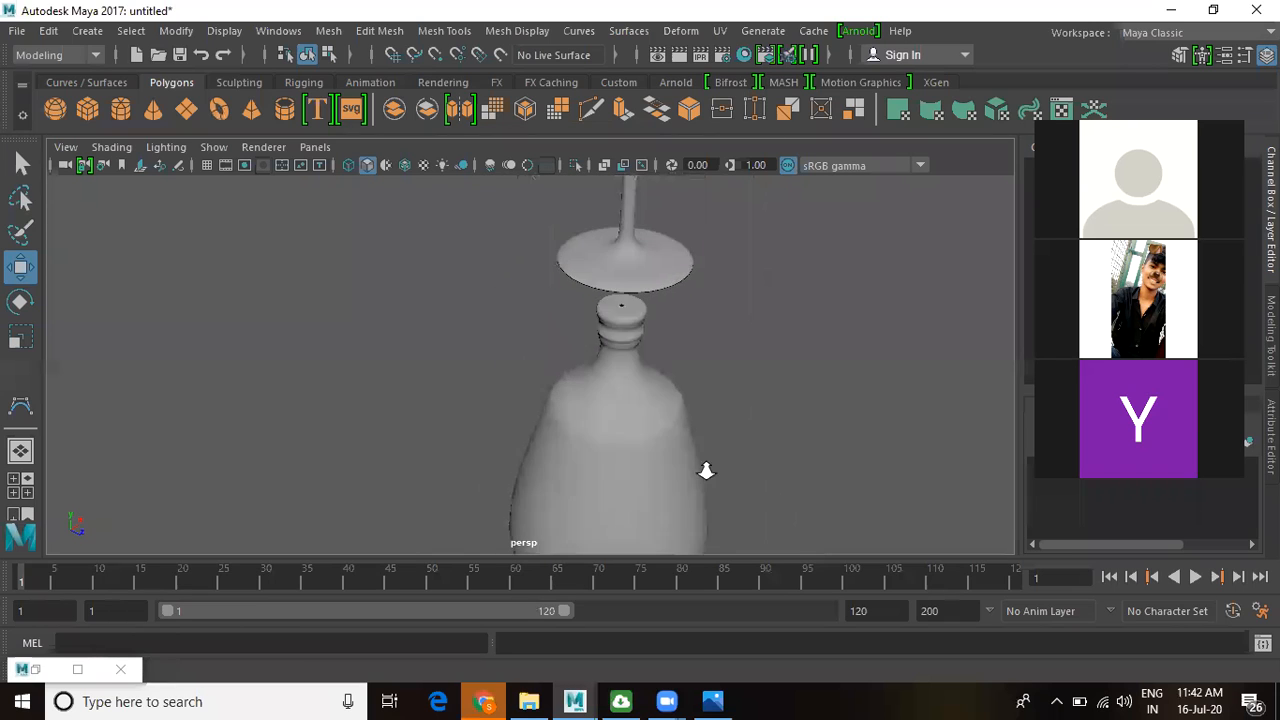
{"action": "middle_click_drag", "start_coordinate": [706, 471], "coordinate": [685, 354], "text": "alt"}
{"action": "right_click_drag", "start_coordinate": [604, 315], "coordinate": [640, 338], "text": "alt"}
- Select the bottle's body below the cap and assign a new Blinn material to it
{"action": "left_click", "coordinate": [722, 387]}
{"action": "middle_click_drag", "start_coordinate": [695, 386], "coordinate": [709, 423], "text": "alt"}
{"action": "left_click_drag", "start_coordinate": [634, 416], "coordinate": [634, 350], "text": "alt"}
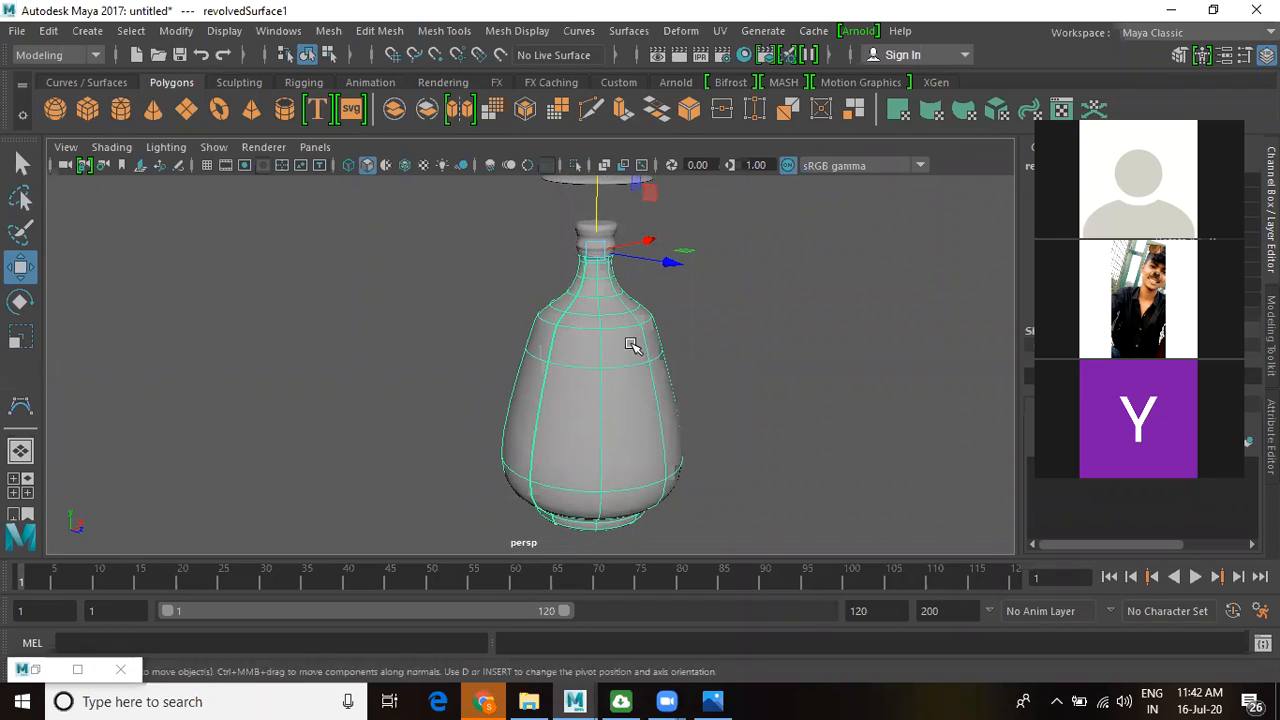
{"action": "right_click", "coordinate": [630, 344]}
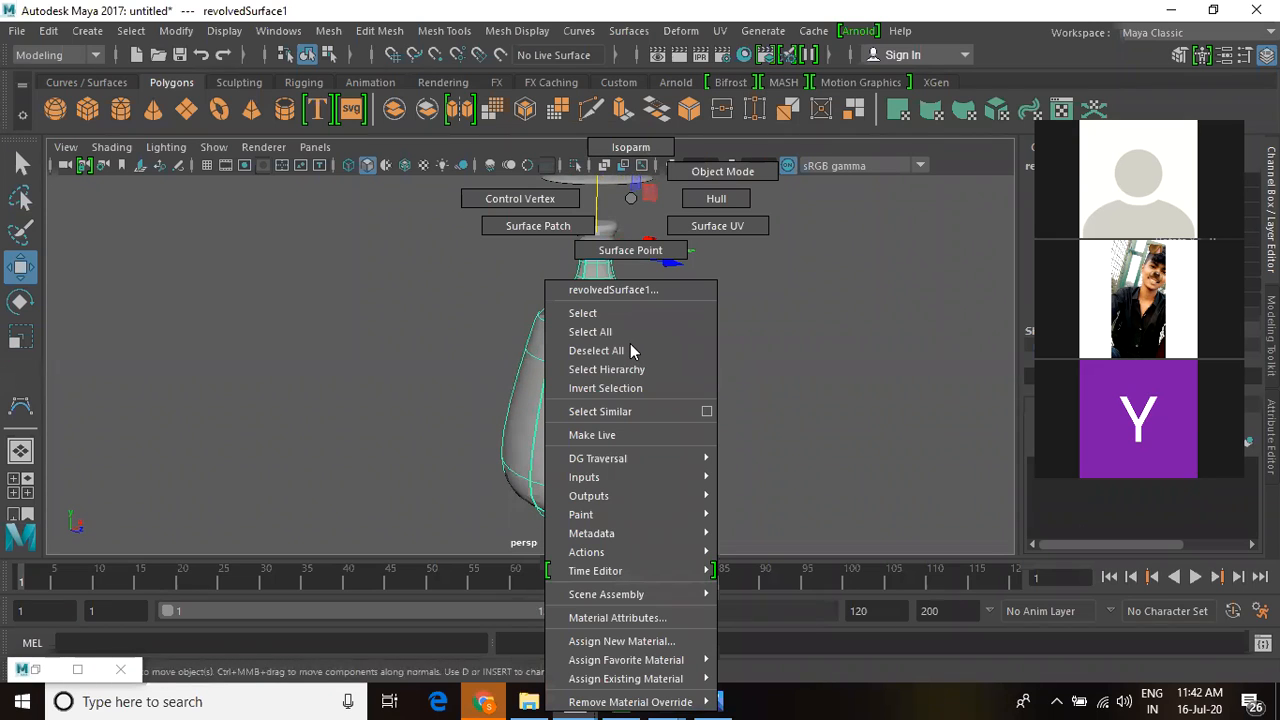
{"action": "left_click", "coordinate": [645, 645]}
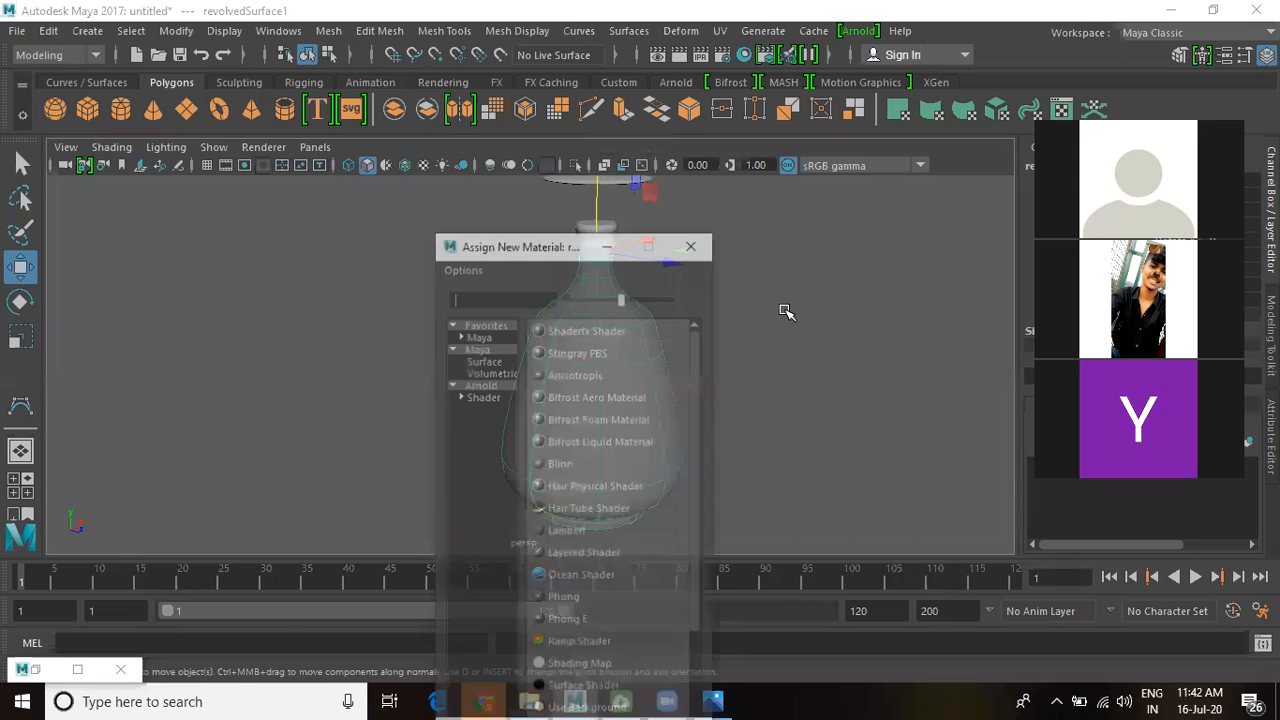
{"action": "left_click", "coordinate": [560, 466]}
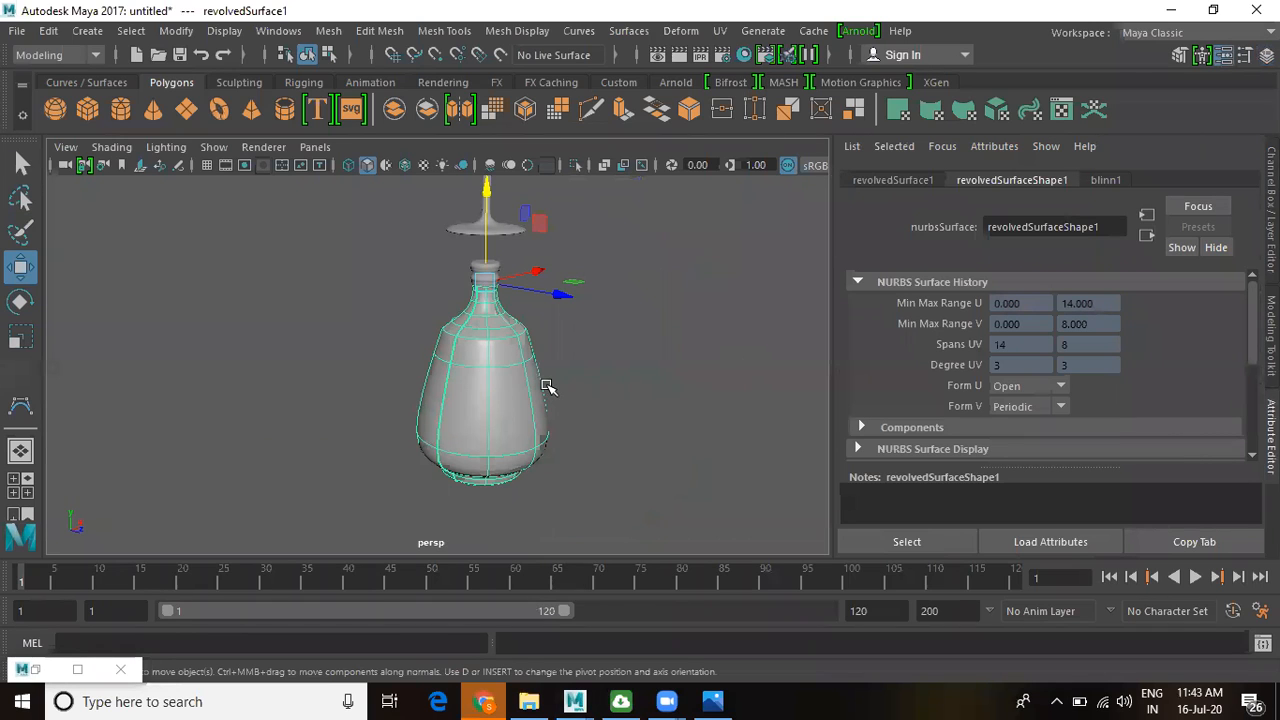
- Raise the transparency of the bottle's Blinn material to a near-white value for a see-through glass look
{"action": "scroll", "coordinate": [494, 351], "scroll_direction": "up", "scroll_amount": 5}
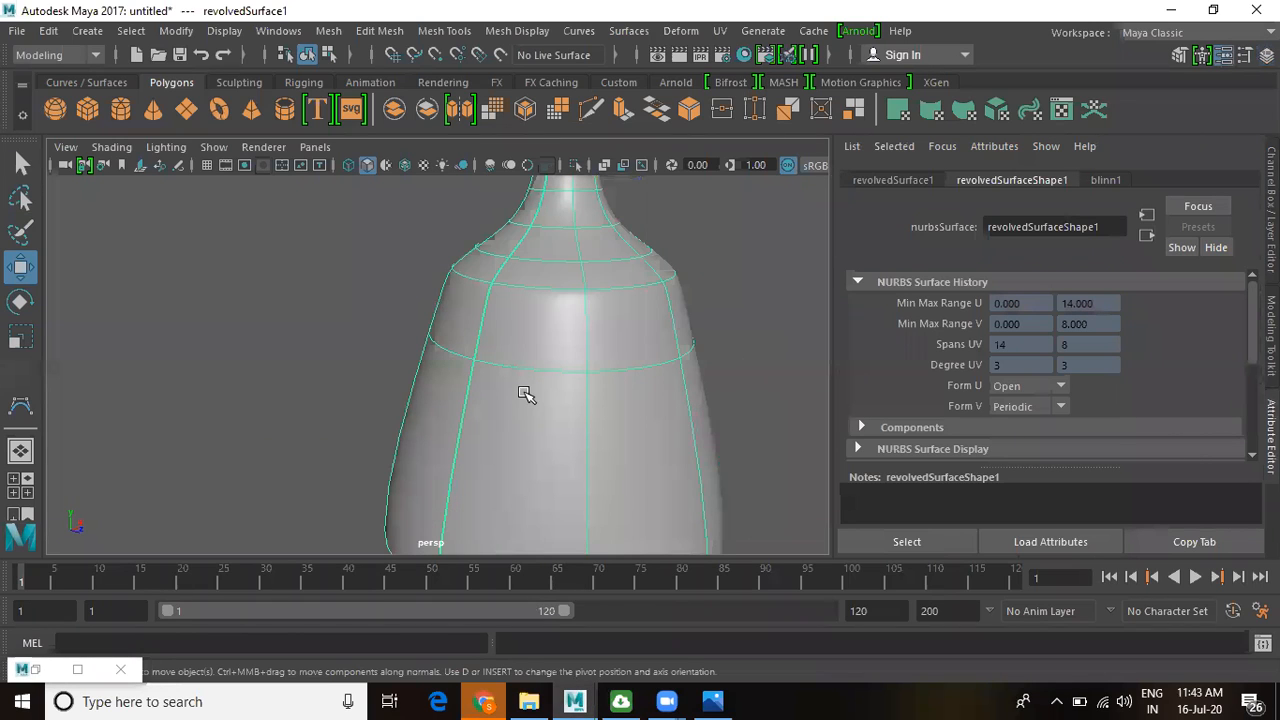
{"action": "scroll", "coordinate": [526, 393], "scroll_direction": "down", "scroll_amount": 5}
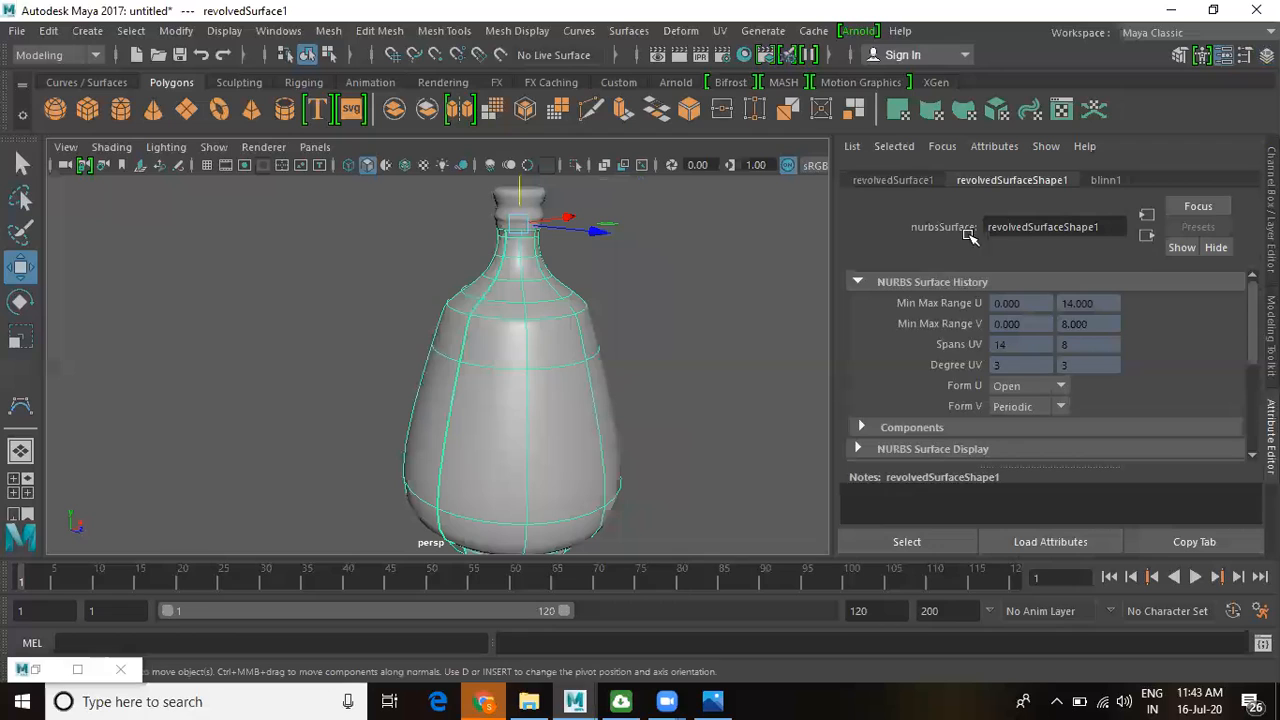
{"action": "left_click", "coordinate": [1106, 181]}
{"action": "left_click_drag", "start_coordinate": [1104, 413], "coordinate": [1179, 430]}
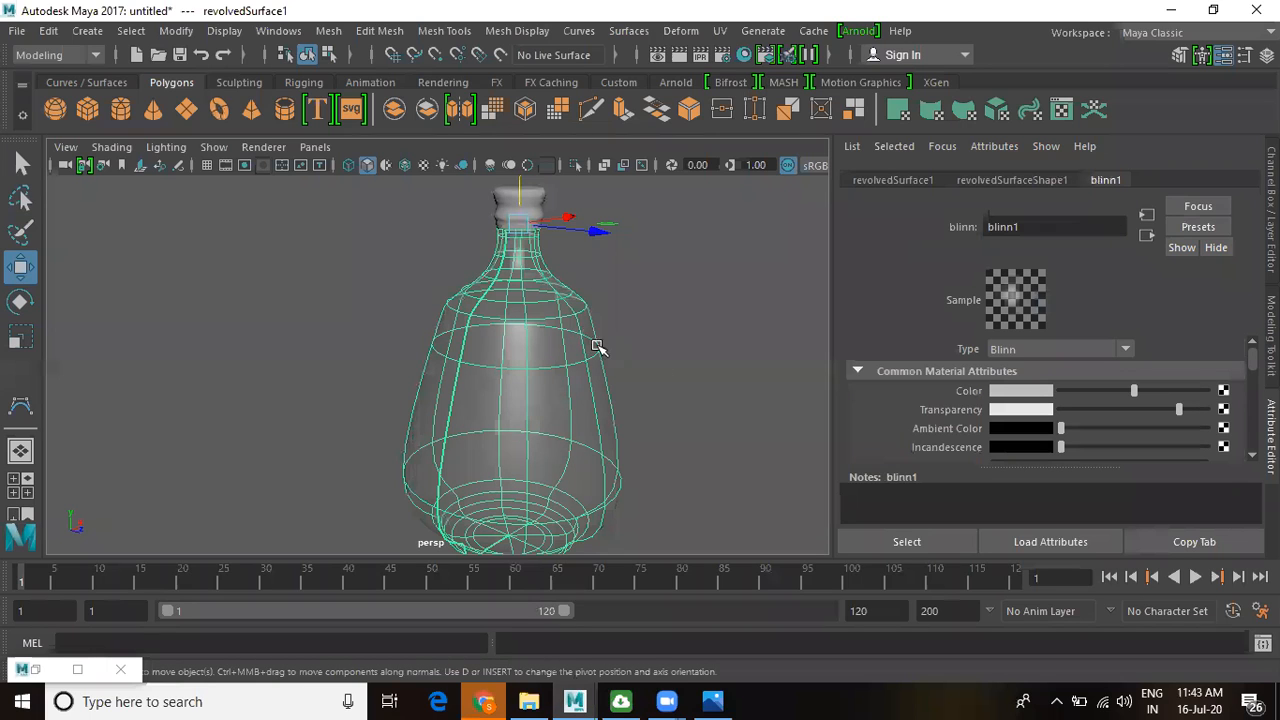
- Enable refractions in the bottle material's raytrace options and set the refractive index to 1.52
{"action": "scroll", "coordinate": [614, 352], "scroll_direction": "down", "scroll_amount": 2}
{"action": "scroll", "coordinate": [1064, 419], "scroll_direction": "down", "scroll_amount": 7}
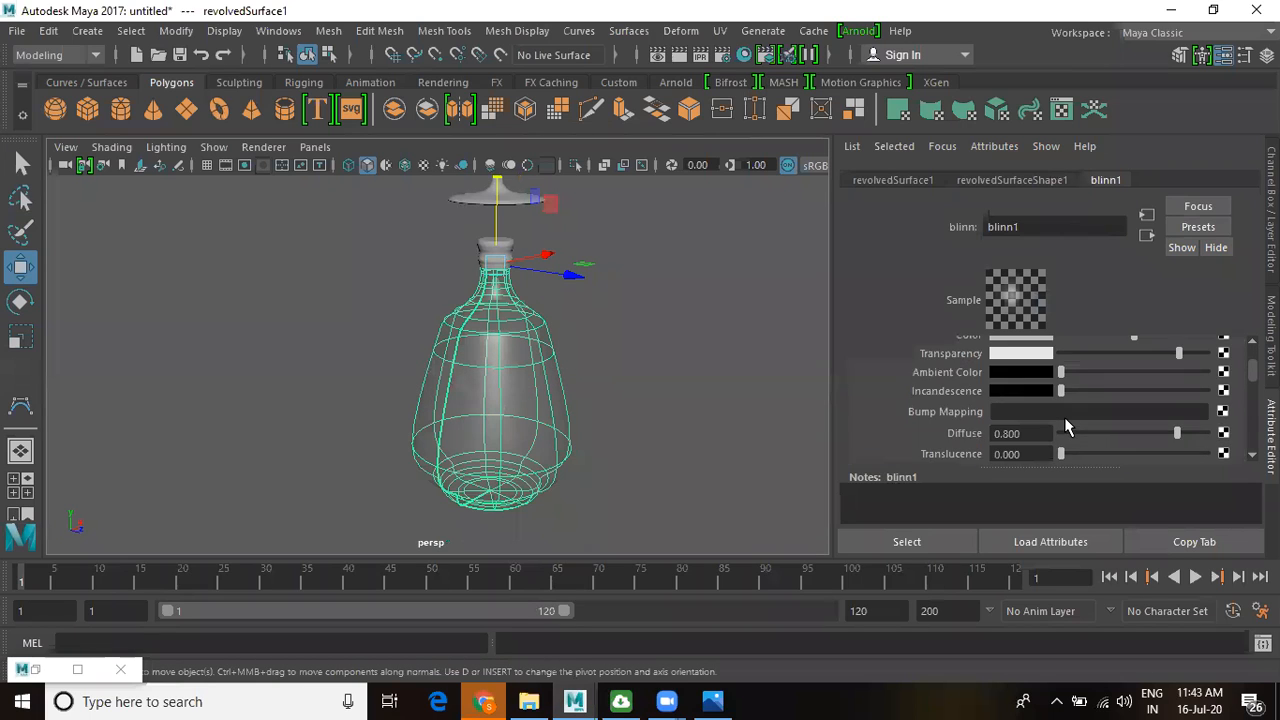
{"action": "scroll", "coordinate": [1064, 427], "scroll_direction": "down", "scroll_amount": 1}
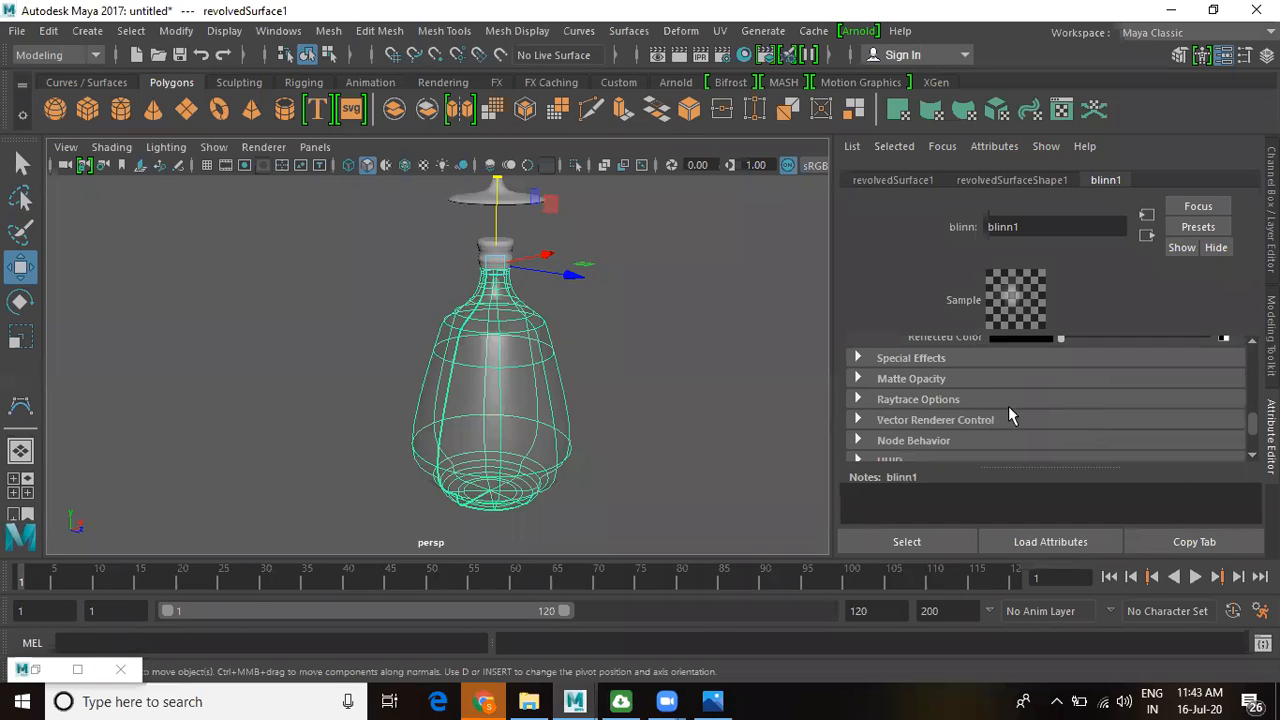
{"action": "left_click", "coordinate": [935, 402]}
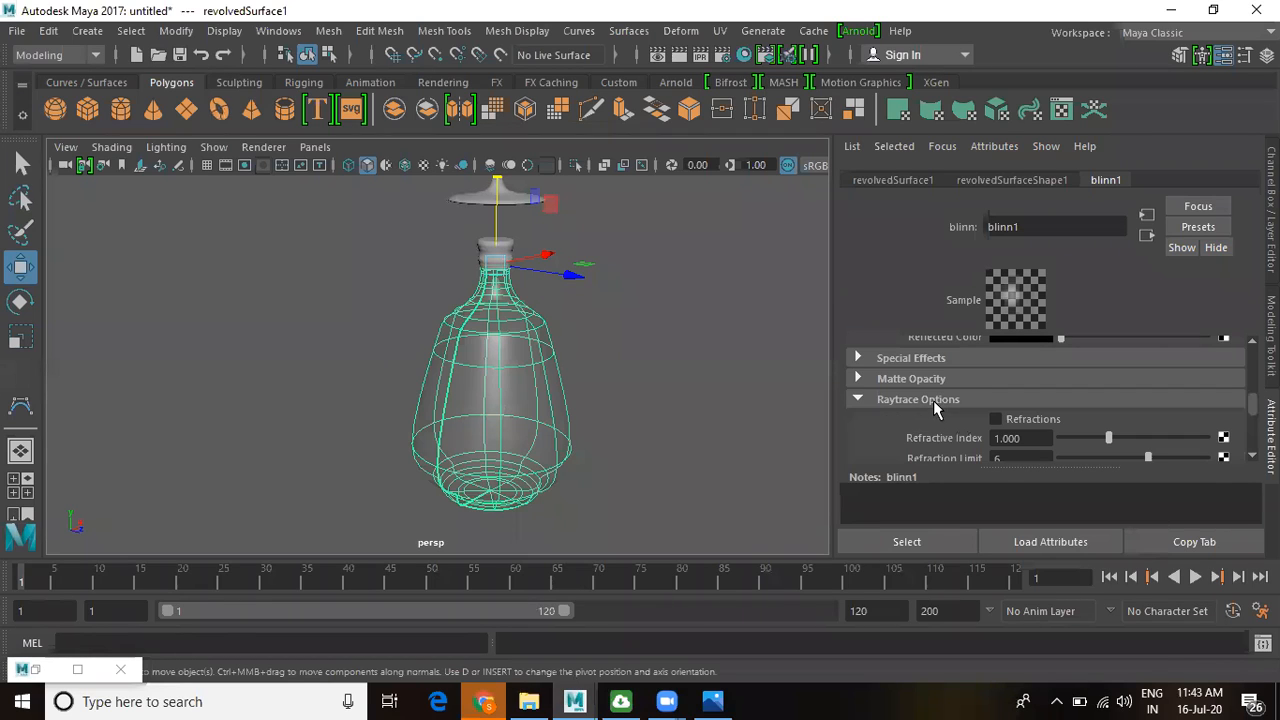
{"action": "left_click", "coordinate": [997, 420]}
{"action": "left_click", "coordinate": [1029, 438]}
{"action": "left_click_drag", "start_coordinate": [983, 437], "coordinate": [976, 437]}
{"action": "type", "text": "1.52"}
{"action": "key", "text": "Return"}
{"action": "left_click", "coordinate": [657, 369]}
{"action": "key", "text": "ctrl+z"}
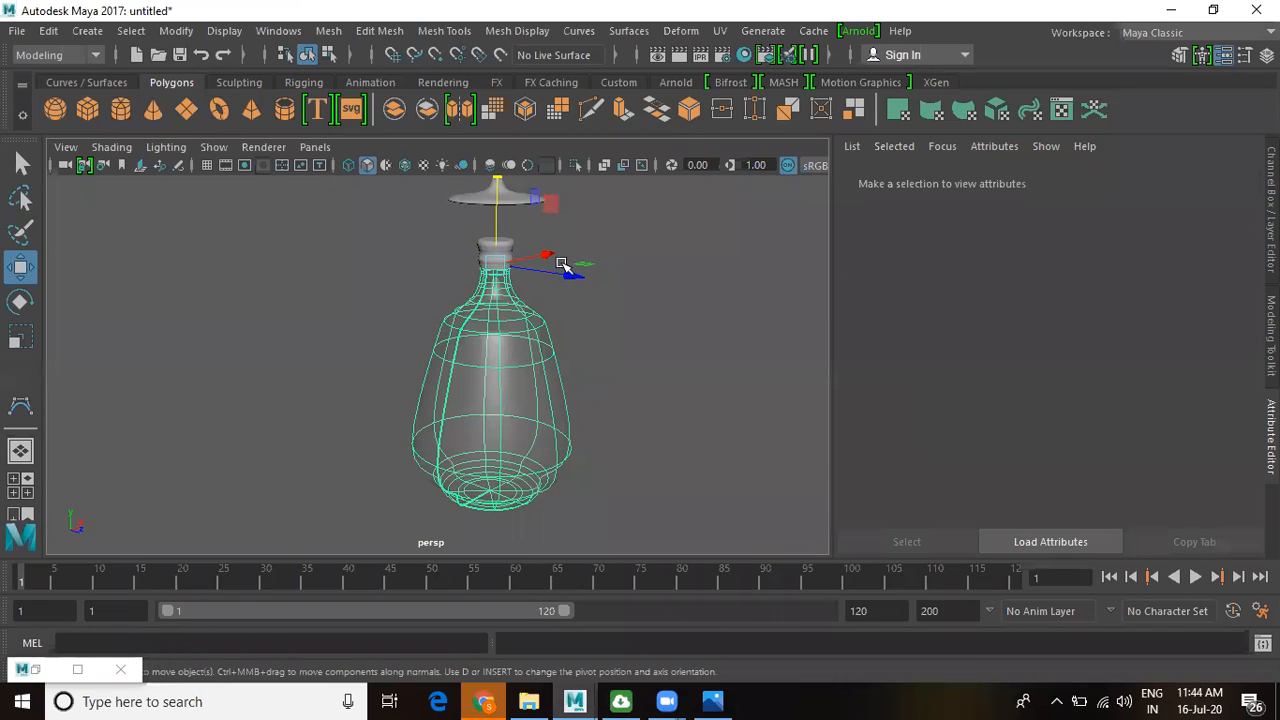
- Select the bottle's cap and assign a new Phong material to it
{"action": "left_click", "coordinate": [515, 236]}
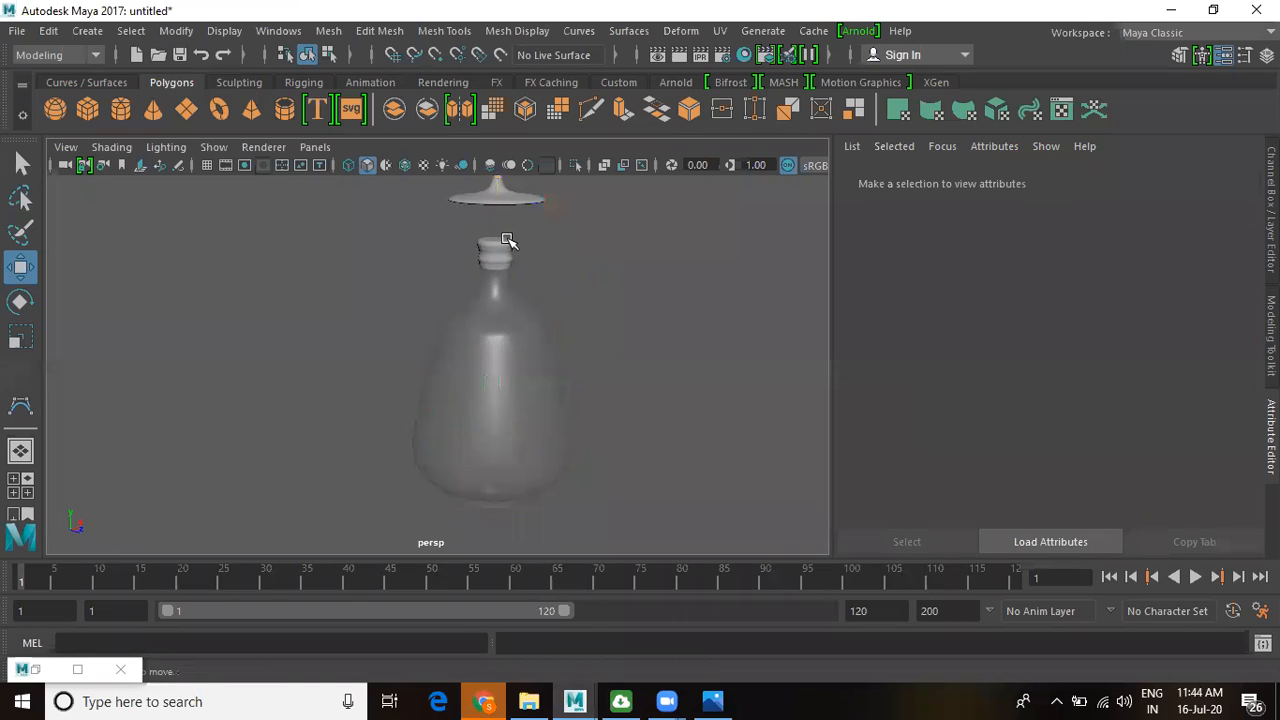
{"action": "left_click", "coordinate": [498, 244]}
{"action": "key", "text": "f"}
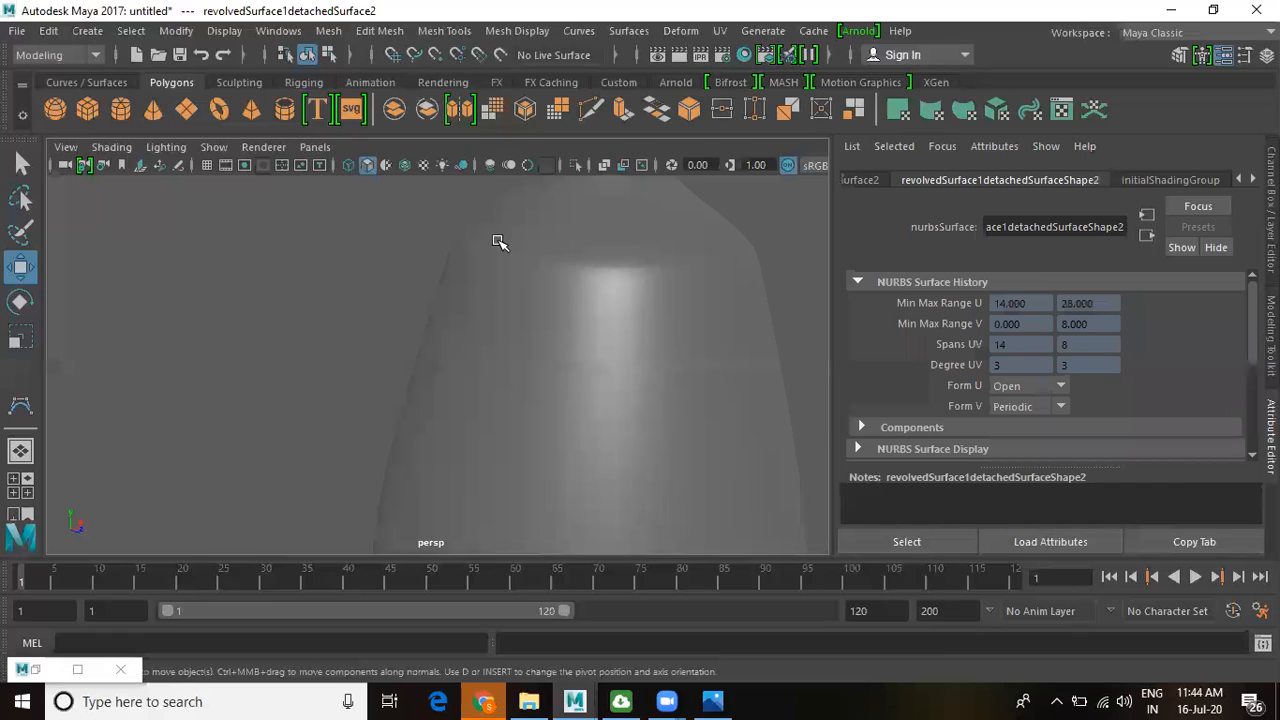
{"action": "right_click", "coordinate": [512, 306]}
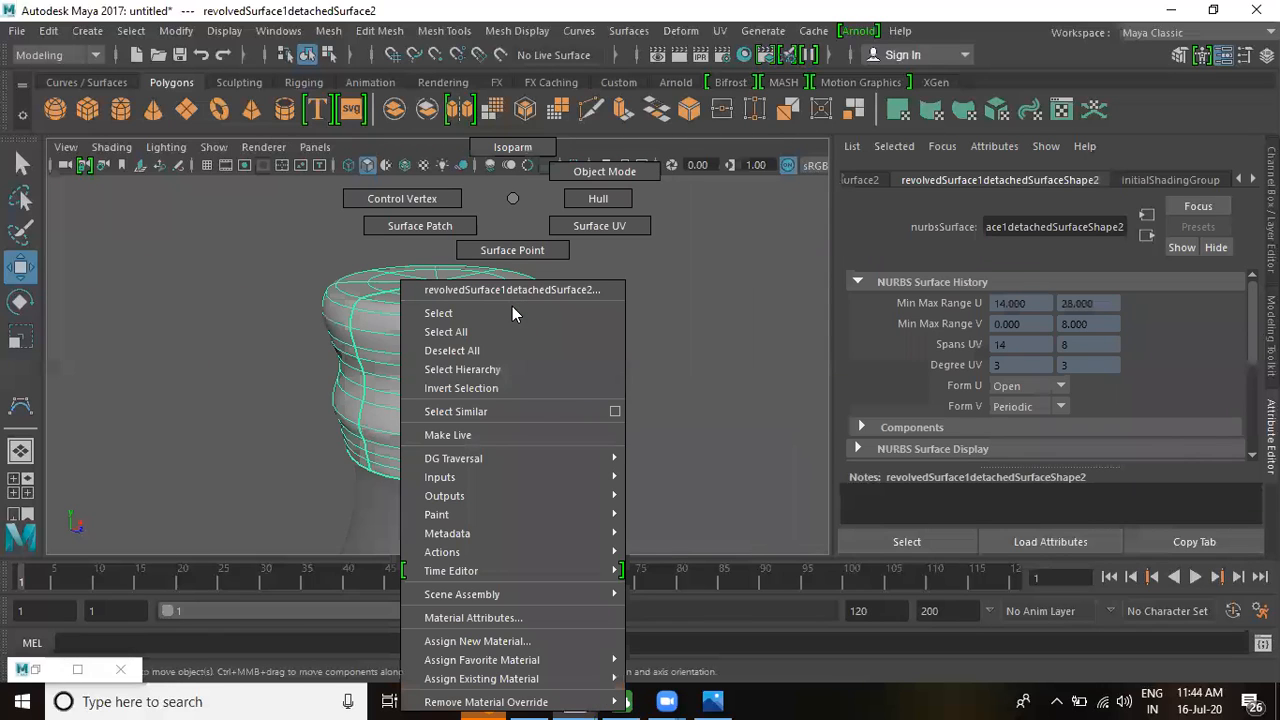
{"action": "left_click", "coordinate": [532, 645]}
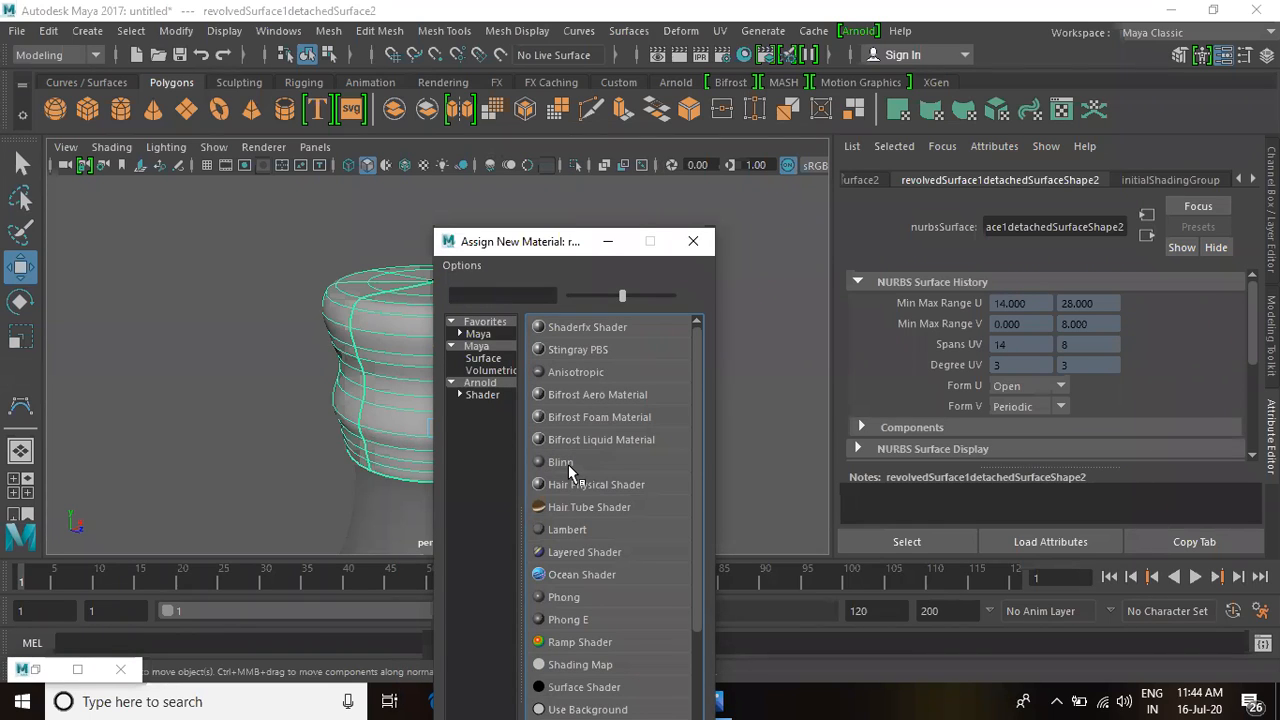
{"action": "left_click", "coordinate": [566, 597]}
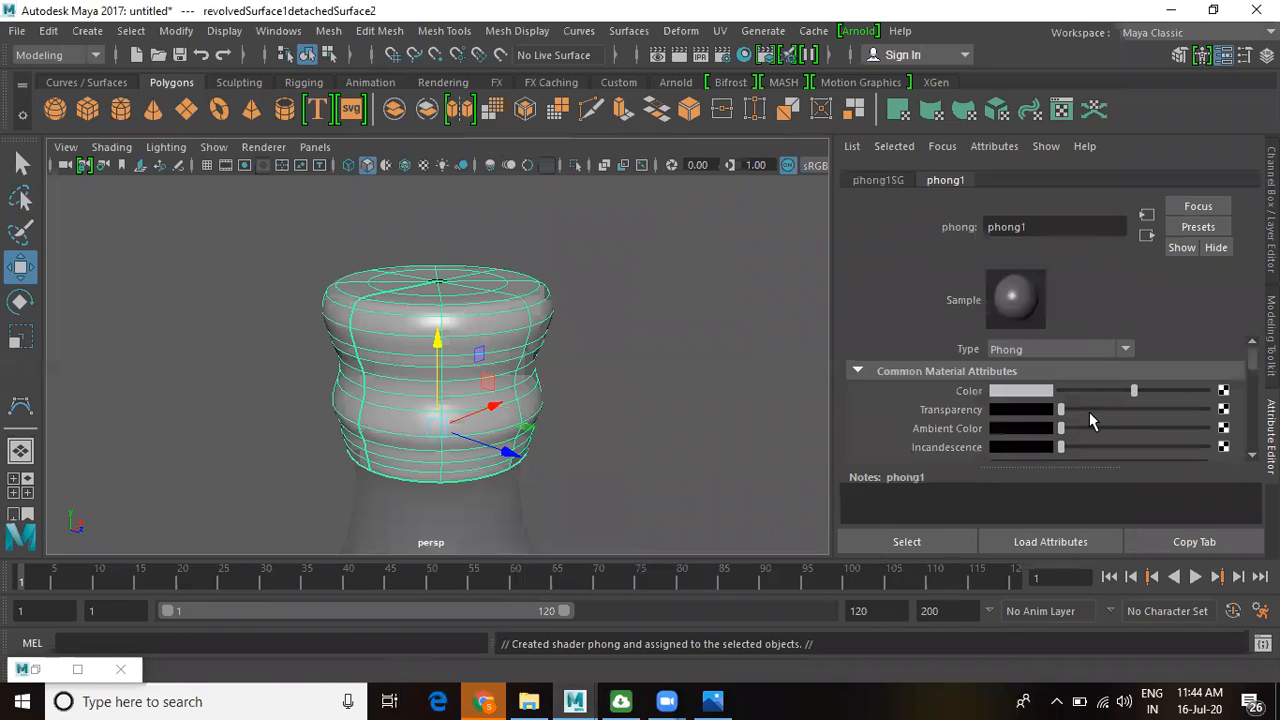
- Lower the cap material's cosine power to 7.091 and darken its specular color to a mid grey
{"action": "scroll", "coordinate": [1090, 420], "scroll_direction": "down", "scroll_amount": 3}
{"action": "scroll", "coordinate": [1090, 420], "scroll_direction": "down", "scroll_amount": 2}
{"action": "mouse_move", "coordinate": [1090, 372]}
{"action": "left_mouse_down"}
{"action": "mouse_move", "coordinate": [1136, 371]}
{"action": "mouse_move", "coordinate": [1069, 371]}
{"action": "left_mouse_up"}
{"action": "left_click_drag", "start_coordinate": [556, 374], "coordinate": [552, 341], "text": "alt"}
{"action": "right_click_drag", "start_coordinate": [552, 341], "coordinate": [648, 408], "text": "alt"}
{"action": "left_click_drag", "start_coordinate": [648, 408], "coordinate": [646, 401], "text": "alt"}
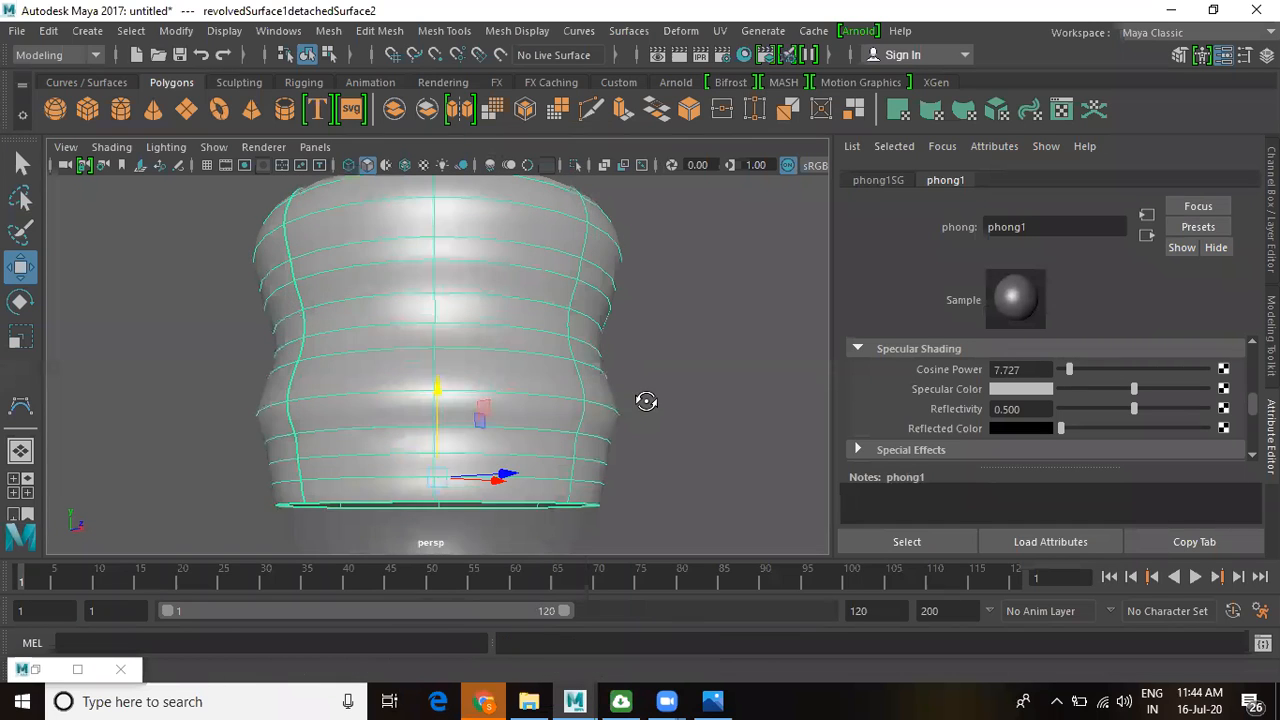
{"action": "left_click_drag", "start_coordinate": [1069, 371], "coordinate": [1095, 416]}
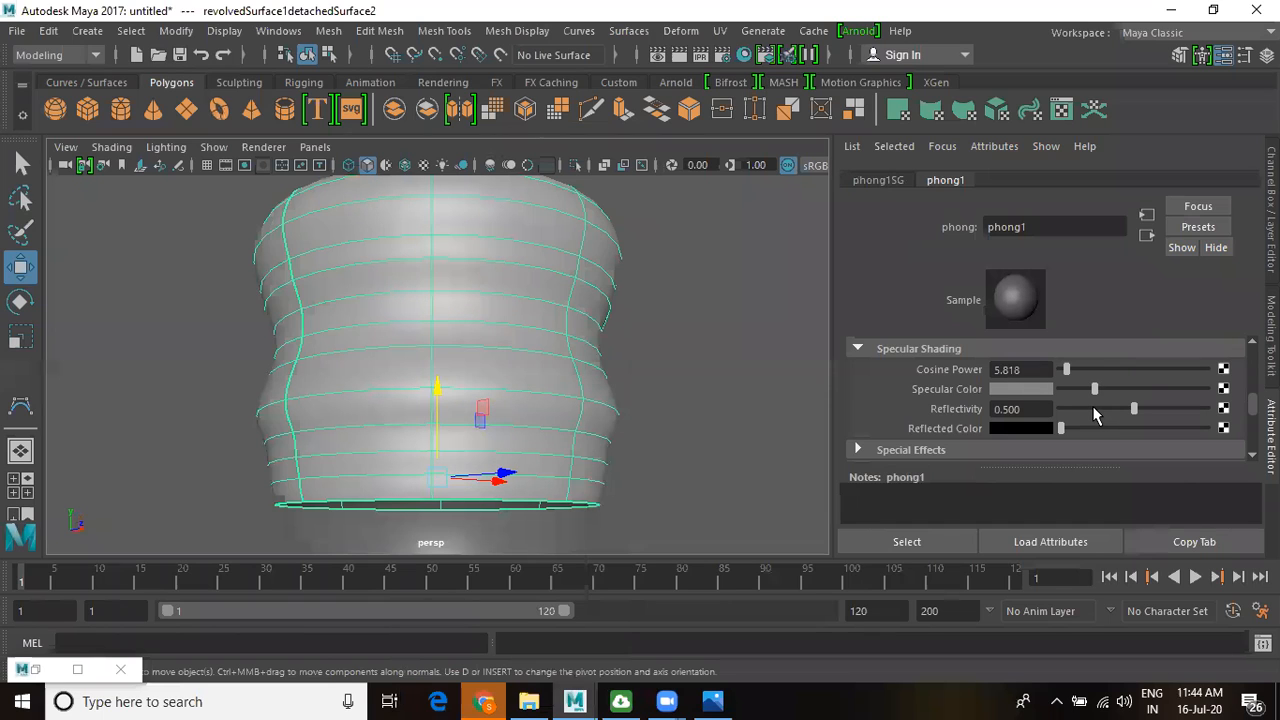
{"action": "left_click_drag", "start_coordinate": [1066, 370], "coordinate": [1092, 406]}
{"action": "scroll", "coordinate": [313, 336], "scroll_direction": "down", "scroll_amount": 5}
{"action": "left_click_drag", "start_coordinate": [313, 336], "coordinate": [466, 449], "text": "alt"}
{"action": "middle_click_drag", "start_coordinate": [466, 449], "coordinate": [531, 369], "text": "alt"}
- Set the cap material's color to dark red, with hue 360, saturation 0.903 and value 0.077, and deselect the cap
{"action": "scroll", "coordinate": [1077, 381], "scroll_direction": "up", "scroll_amount": 1}
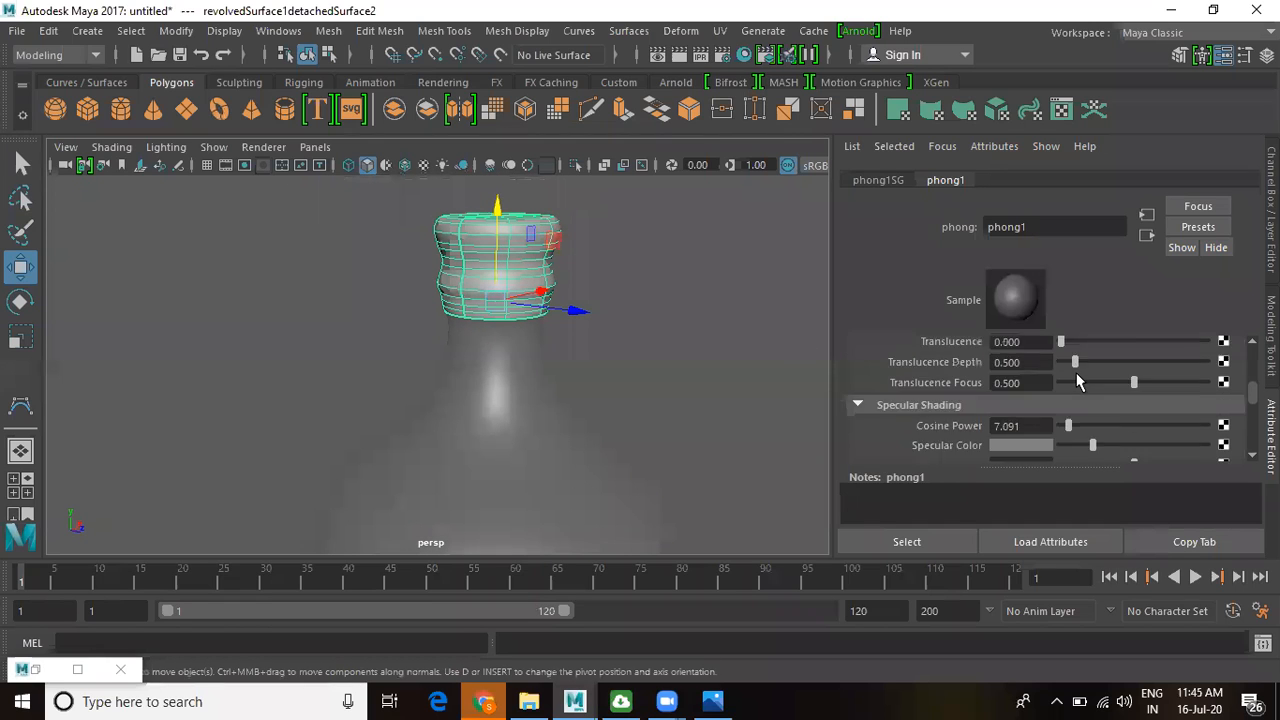
{"action": "scroll", "coordinate": [1077, 381], "scroll_direction": "up", "scroll_amount": 3}
{"action": "left_click", "coordinate": [1021, 389]}
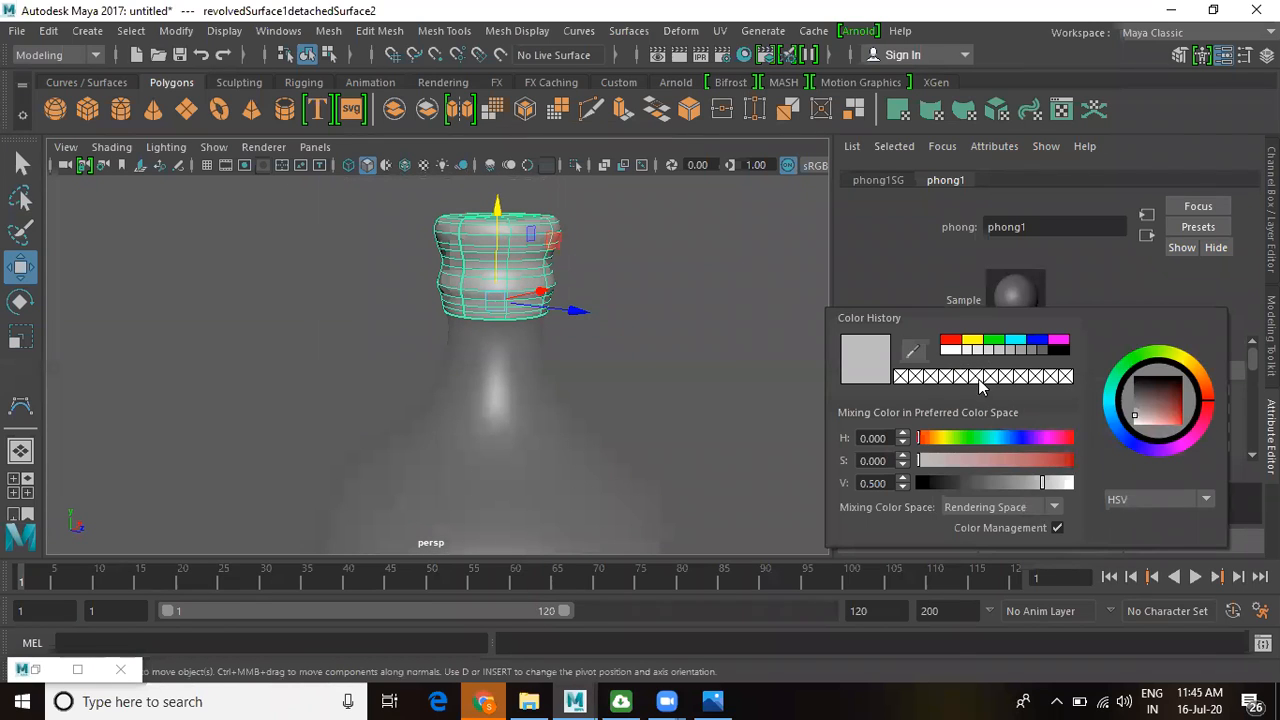
{"action": "left_click_drag", "start_coordinate": [1156, 403], "coordinate": [1175, 392]}
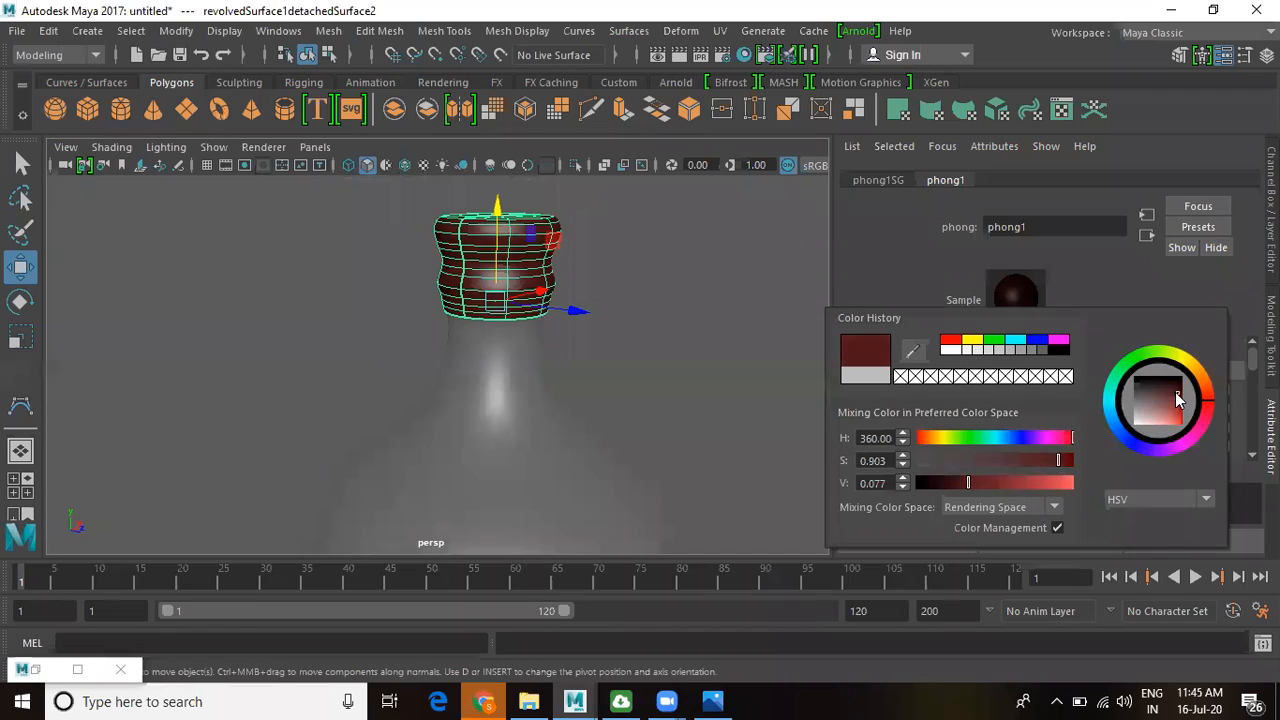
{"action": "left_click", "coordinate": [571, 364]}
- Examine the bottle and its dark red cap from several distances and angles, including in an enlarged perspective view
{"action": "left_click_drag", "start_coordinate": [571, 365], "coordinate": [611, 420], "text": "alt"}
{"action": "scroll", "coordinate": [611, 420], "scroll_direction": "down", "scroll_amount": 3}
{"action": "middle_click_drag", "start_coordinate": [583, 394], "coordinate": [664, 246], "text": "alt"}
{"action": "scroll", "coordinate": [723, 357], "scroll_direction": "down", "scroll_amount": 5}
{"action": "left_click_drag", "start_coordinate": [457, 366], "coordinate": [491, 374], "text": "alt"}
{"action": "scroll", "coordinate": [657, 423], "scroll_direction": "up", "scroll_amount": 5}
{"action": "middle_click_drag", "start_coordinate": [648, 395], "coordinate": [595, 470], "text": "alt"}
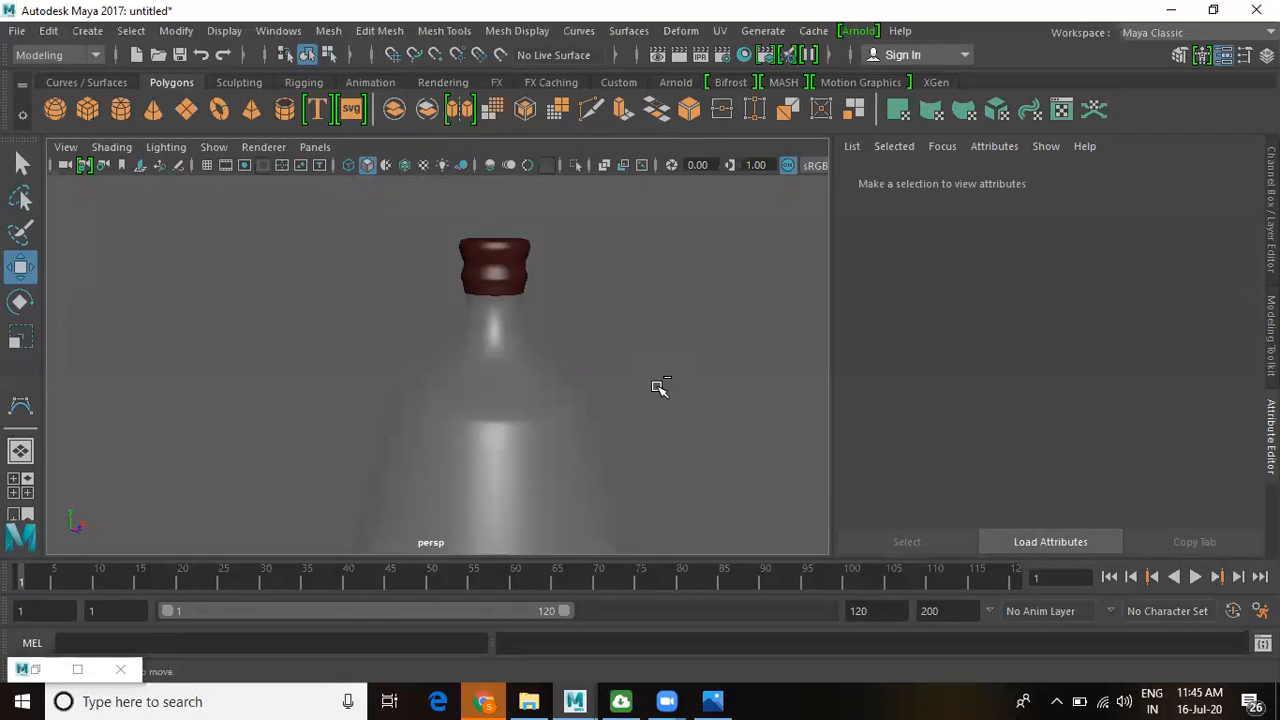
{"action": "key", "text": "ctrl+space"}
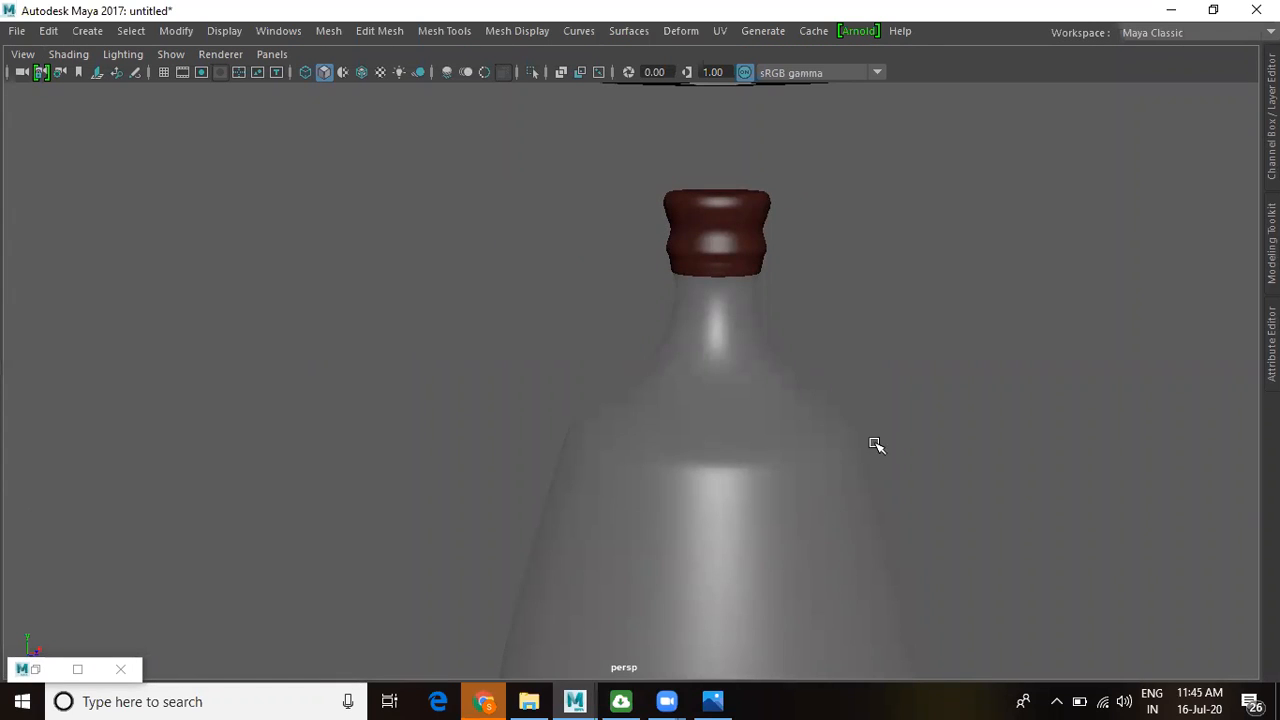
{"action": "left_click_drag", "start_coordinate": [950, 498], "coordinate": [609, 345], "text": "alt"}
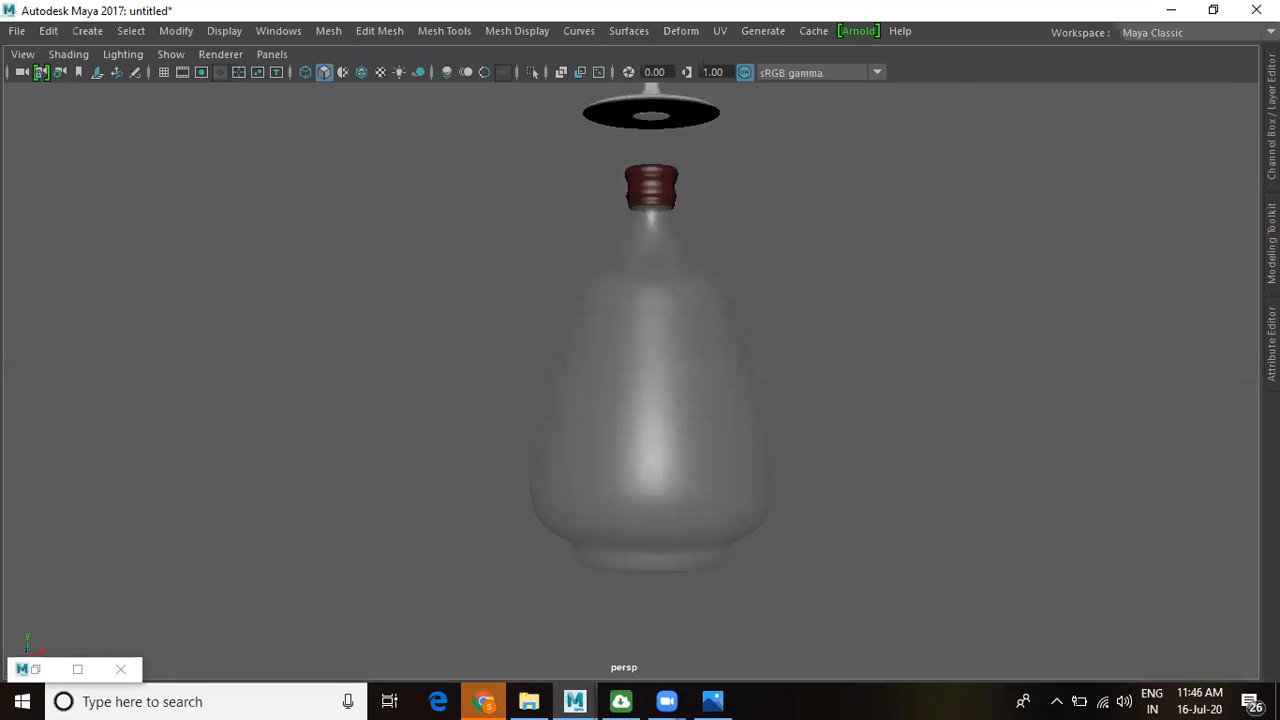
{"action": "left_click", "coordinate": [705, 176]}
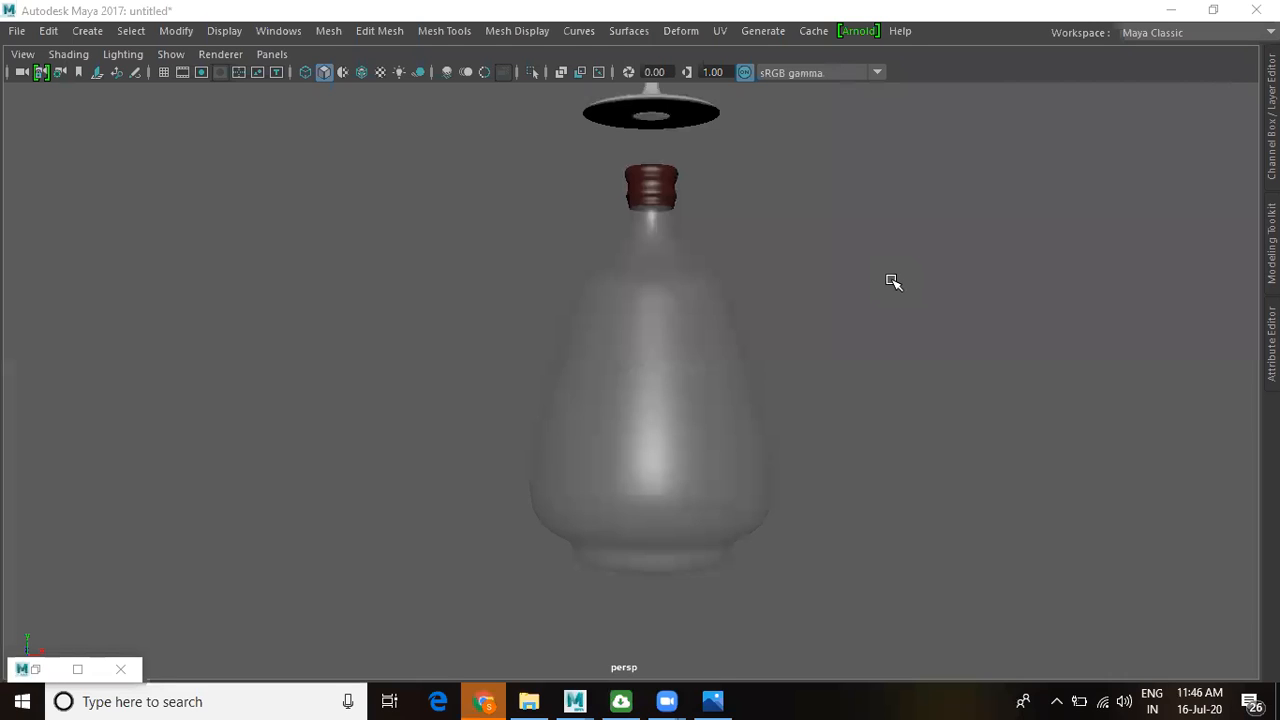
{"action": "scroll", "coordinate": [870, 345], "scroll_direction": "down", "scroll_amount": 3}
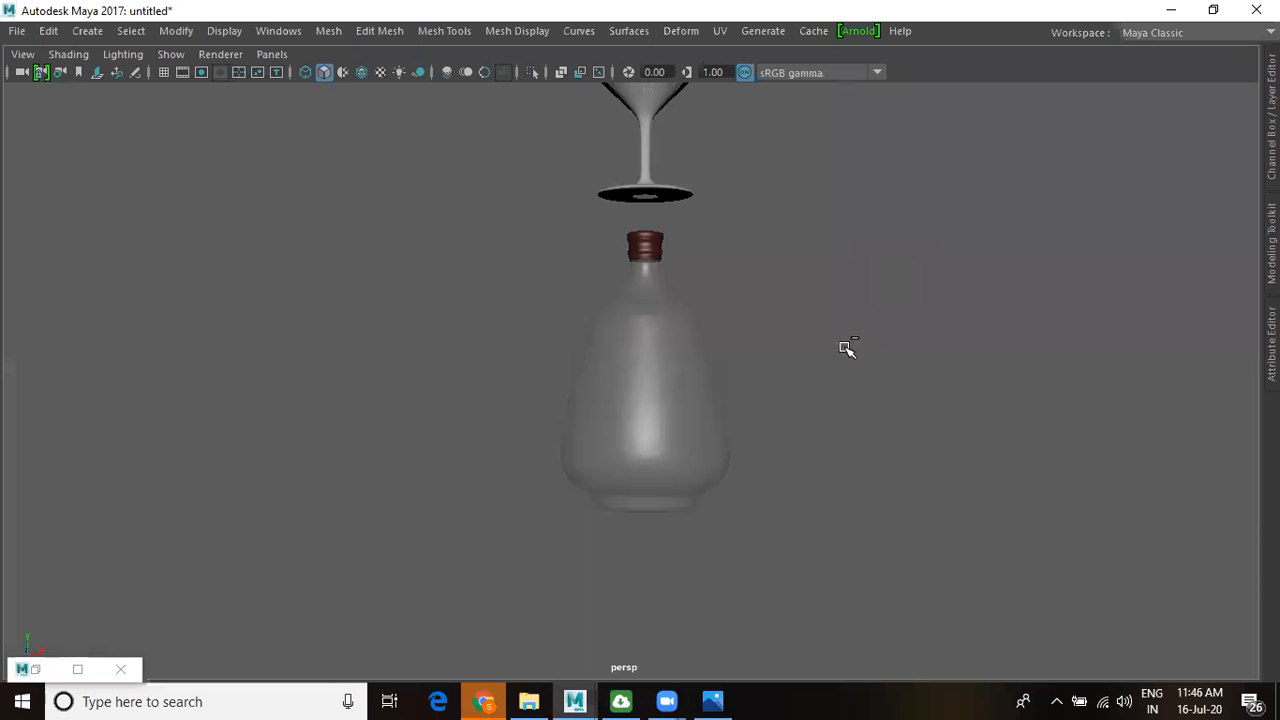
{"action": "key", "text": "ctrl+space"}
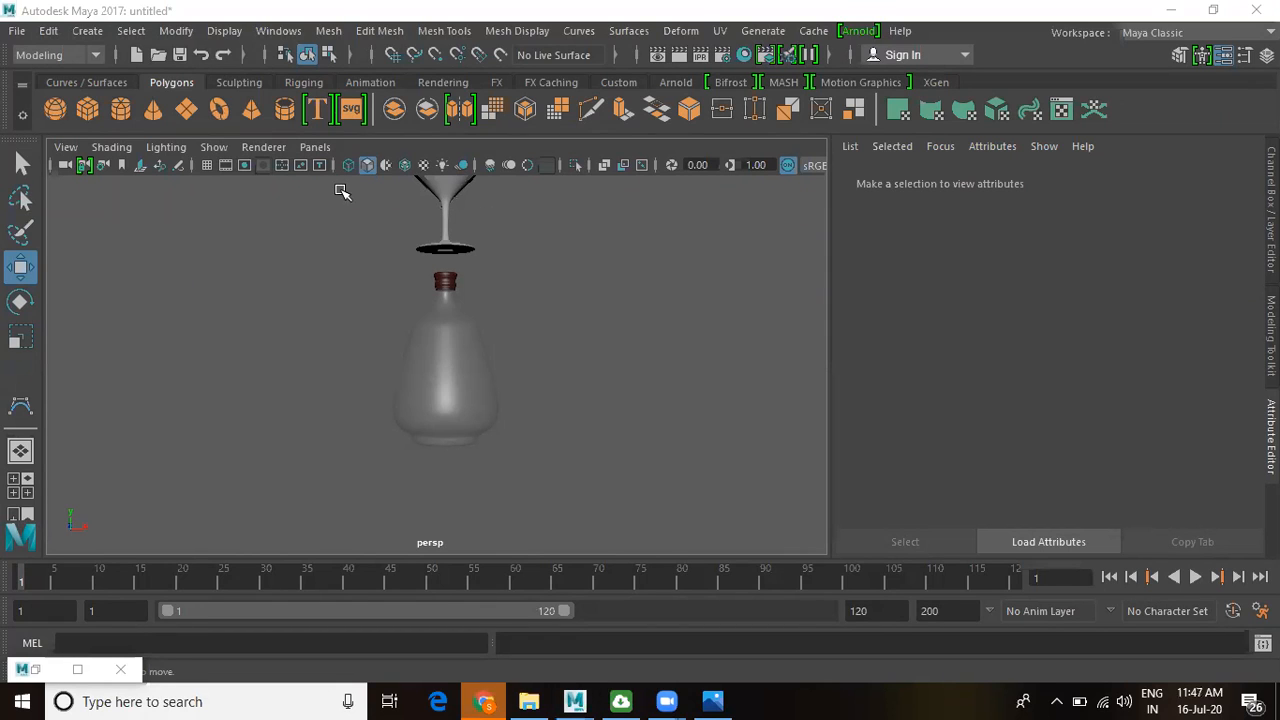
{"action": "left_click", "coordinate": [288, 36]}
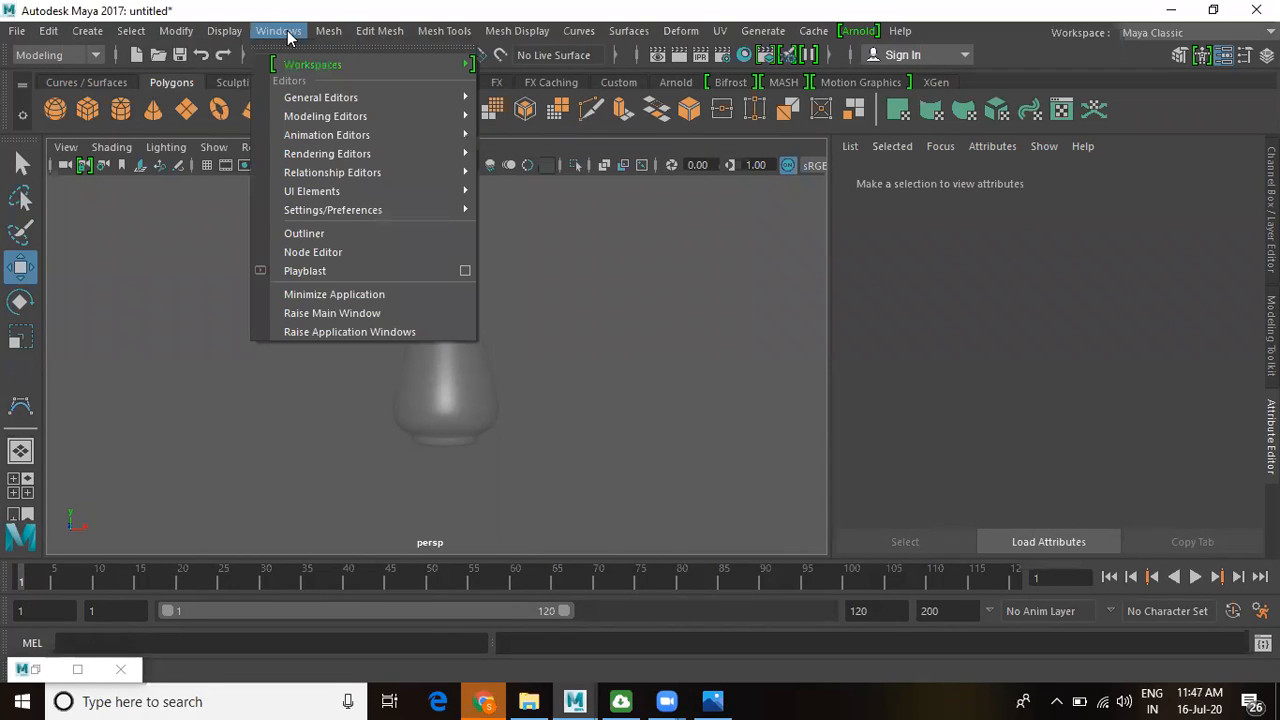
{"action": "left_click", "coordinate": [328, 202]}
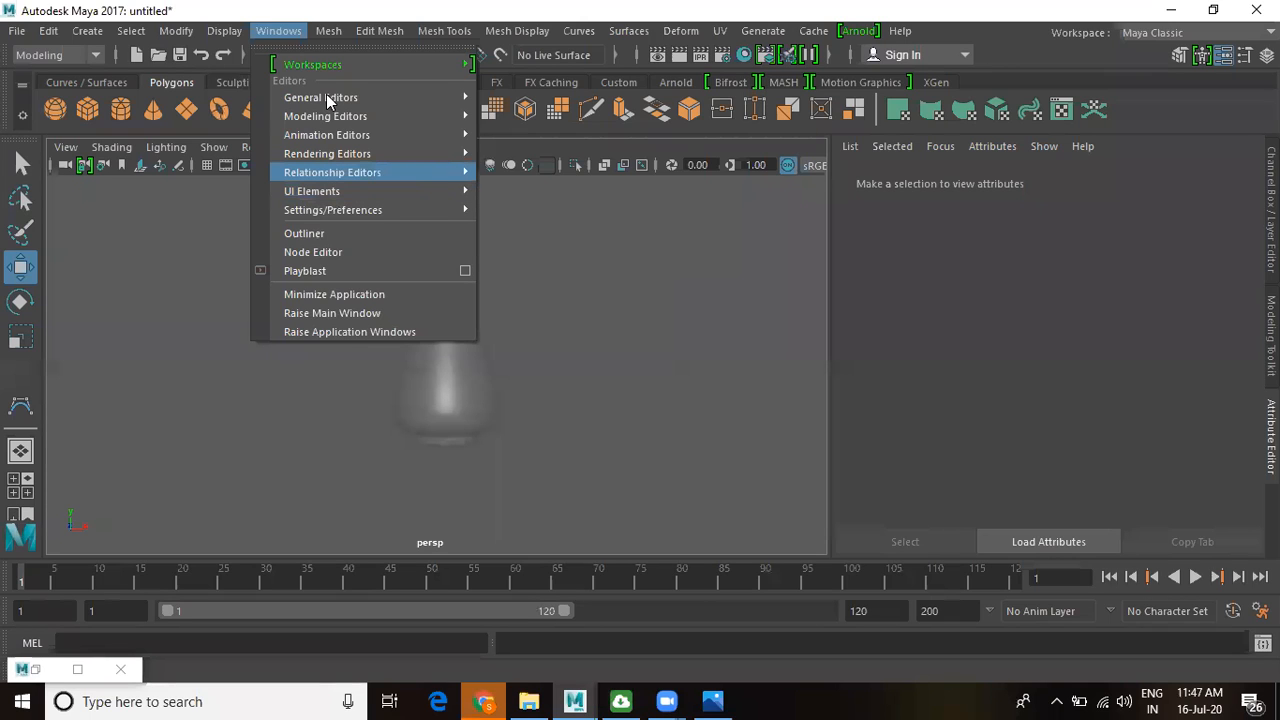
{"action": "left_click", "coordinate": [230, 33]}
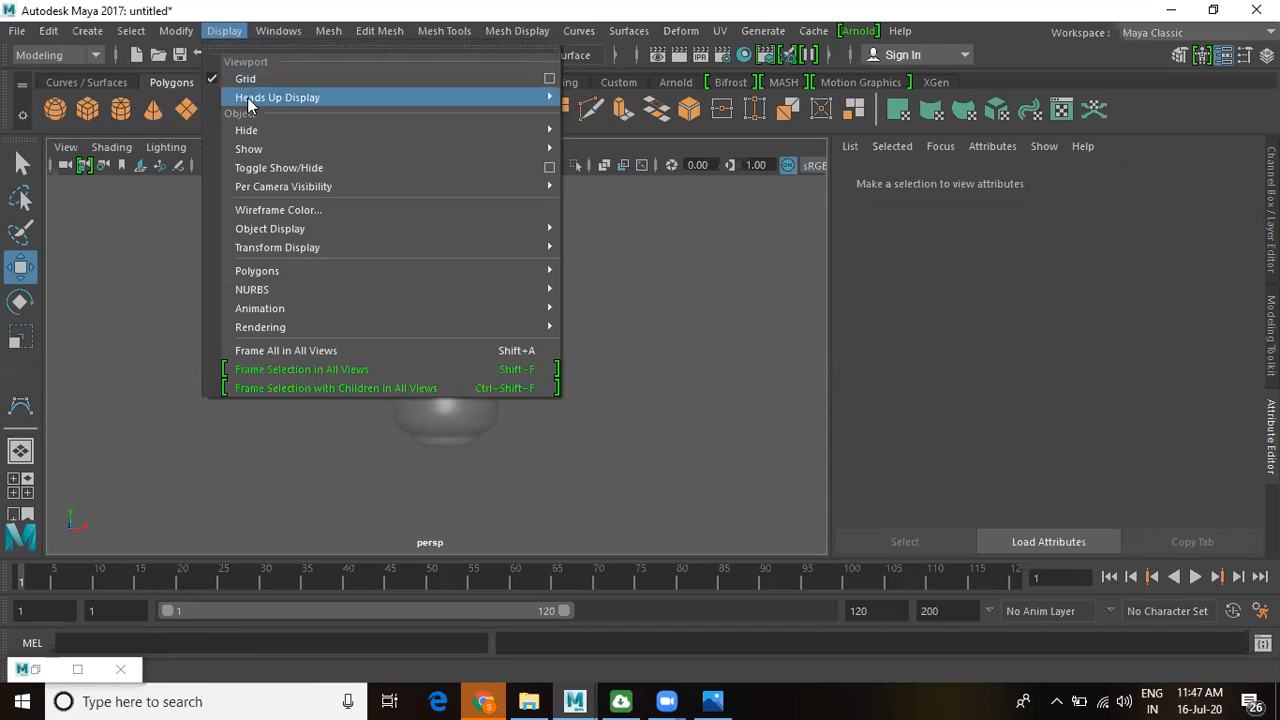
{"action": "mouse_move", "coordinate": [250, 106]}
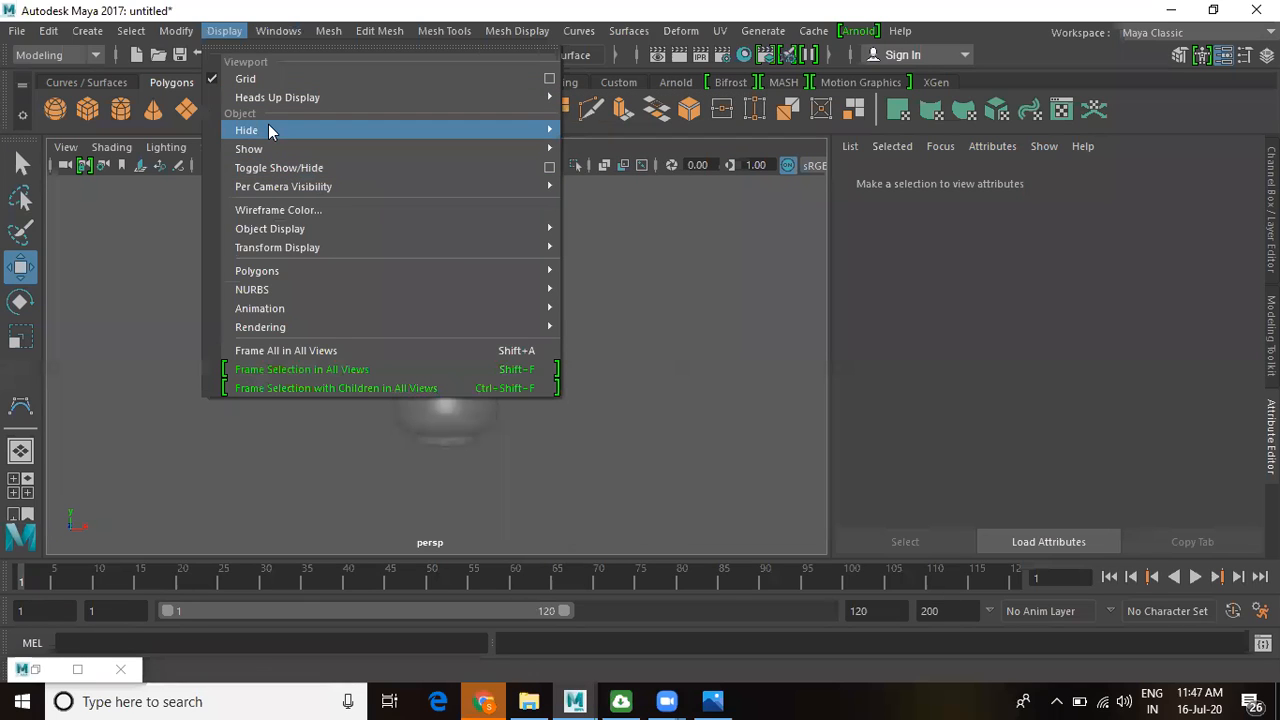
{"action": "mouse_move", "coordinate": [270, 148]}
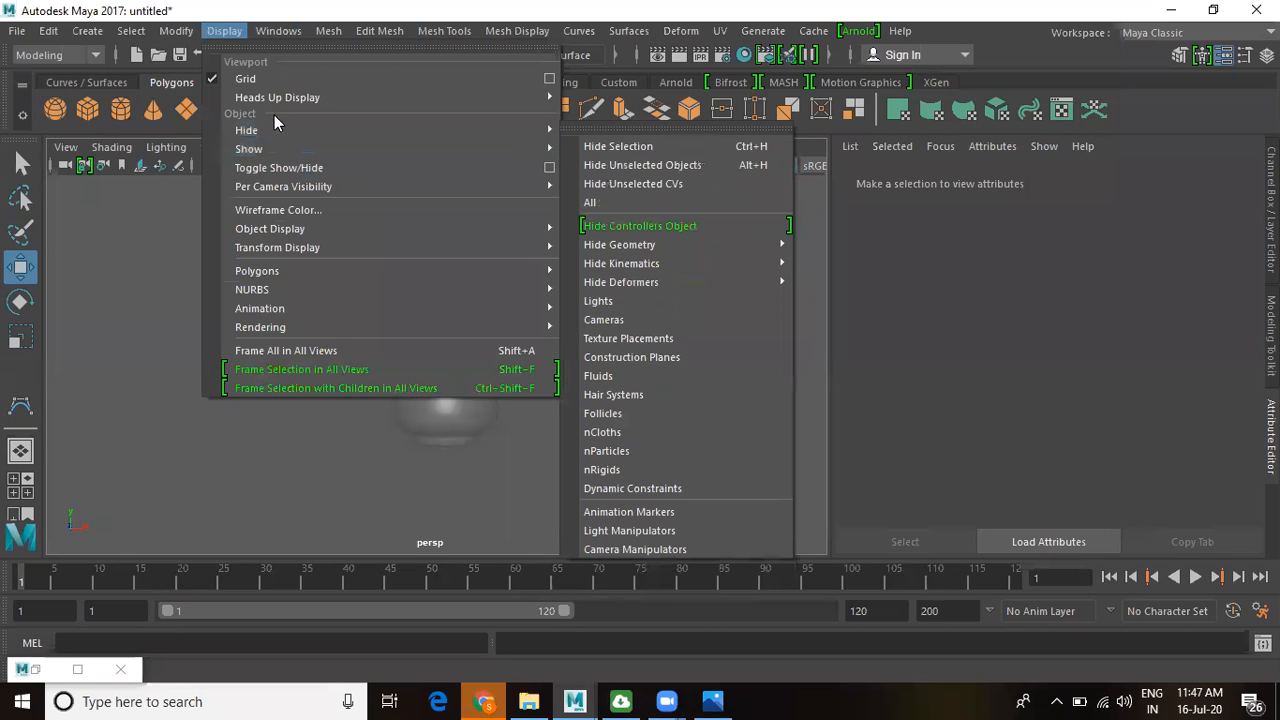
{"action": "mouse_move", "coordinate": [277, 36]}
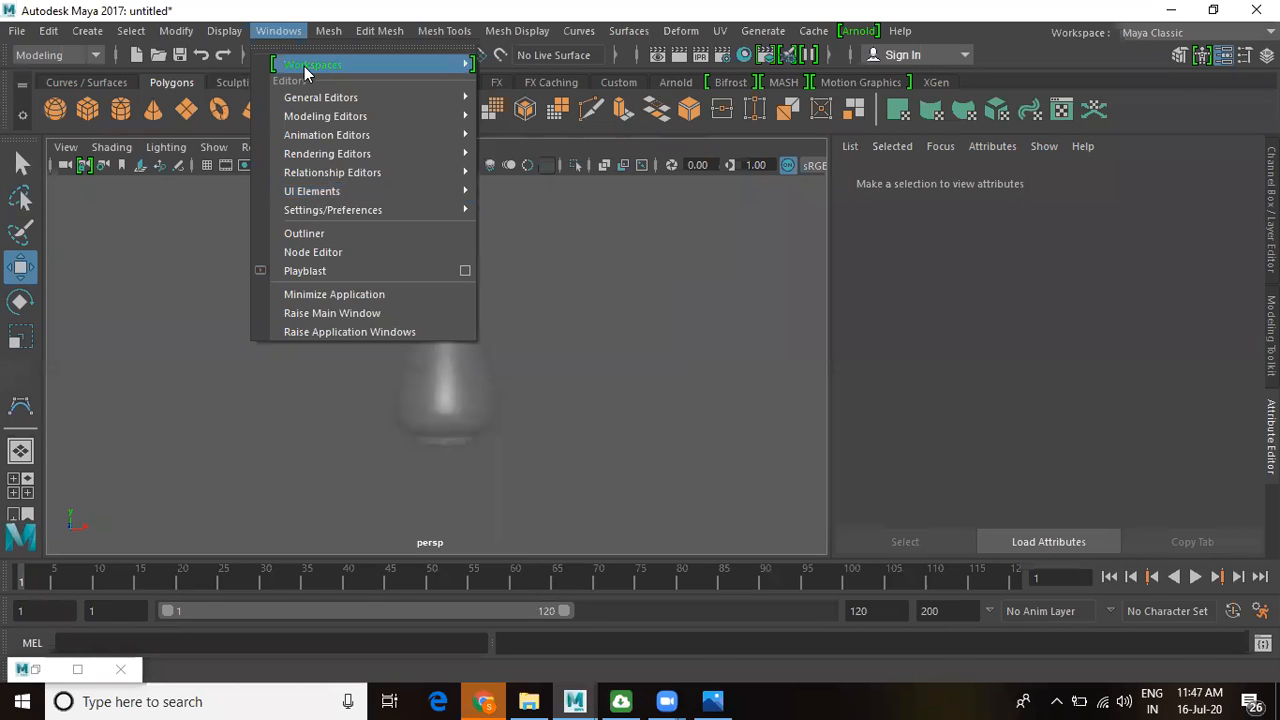
{"action": "mouse_move", "coordinate": [304, 66]}
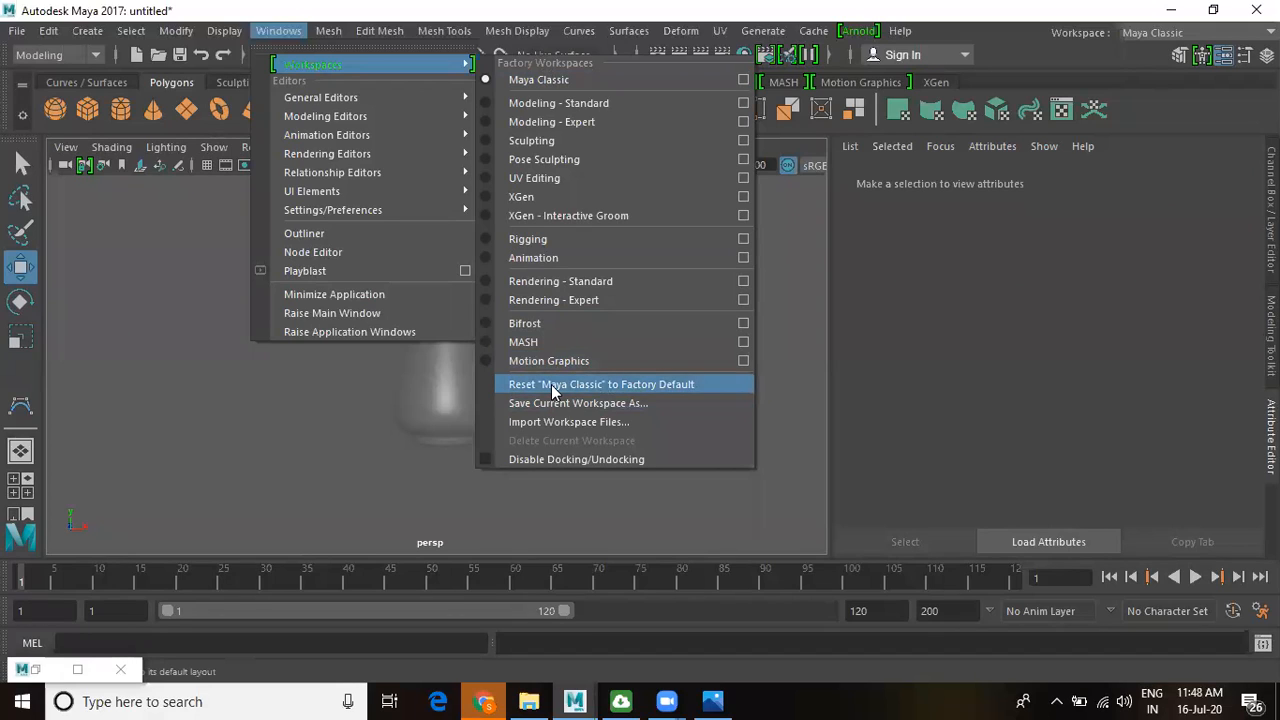
{"action": "left_click", "coordinate": [1175, 558]}
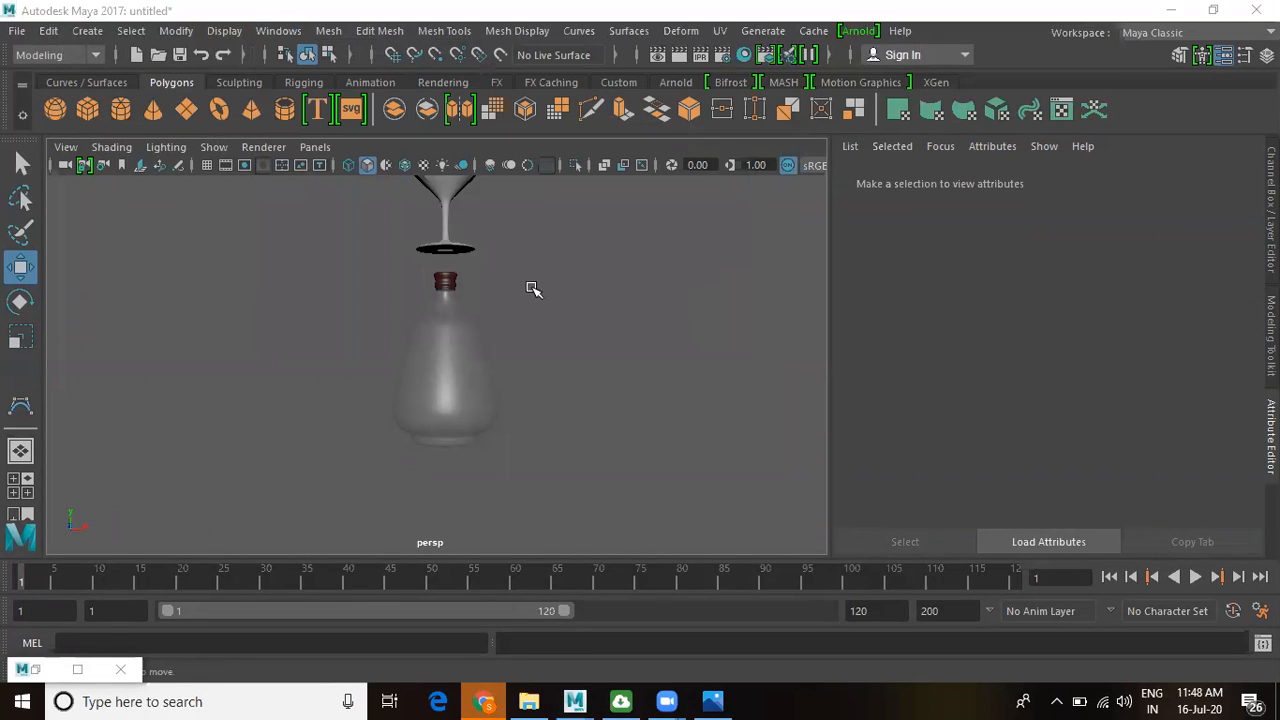
- Start a new empty scene in place of the bottle and wine glass scene
{"action": "scroll", "coordinate": [549, 418], "scroll_direction": "up", "scroll_amount": 2}
{"action": "scroll", "coordinate": [549, 418], "scroll_direction": "up", "scroll_amount": 5}
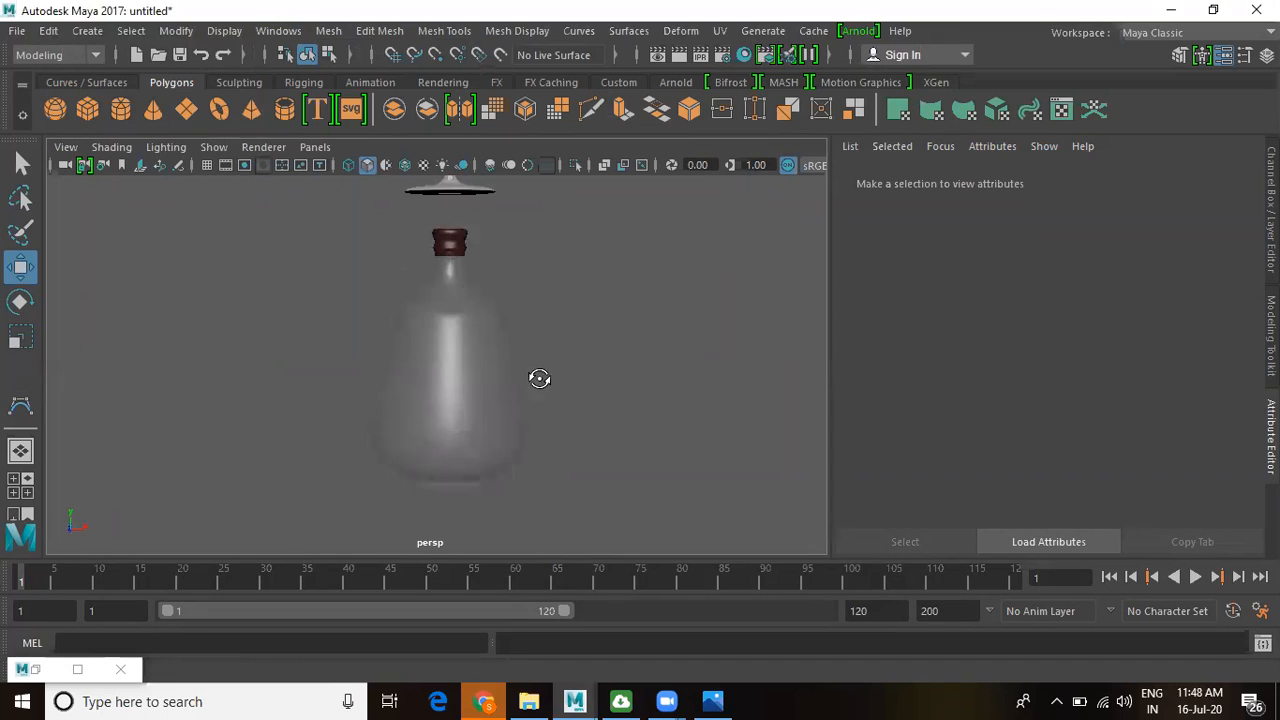
{"action": "right_click_drag", "start_coordinate": [500, 403], "coordinate": [446, 379], "text": "alt"}
{"action": "key", "text": "ctrl+n"}
{"action": "left_click", "coordinate": [627, 356]}
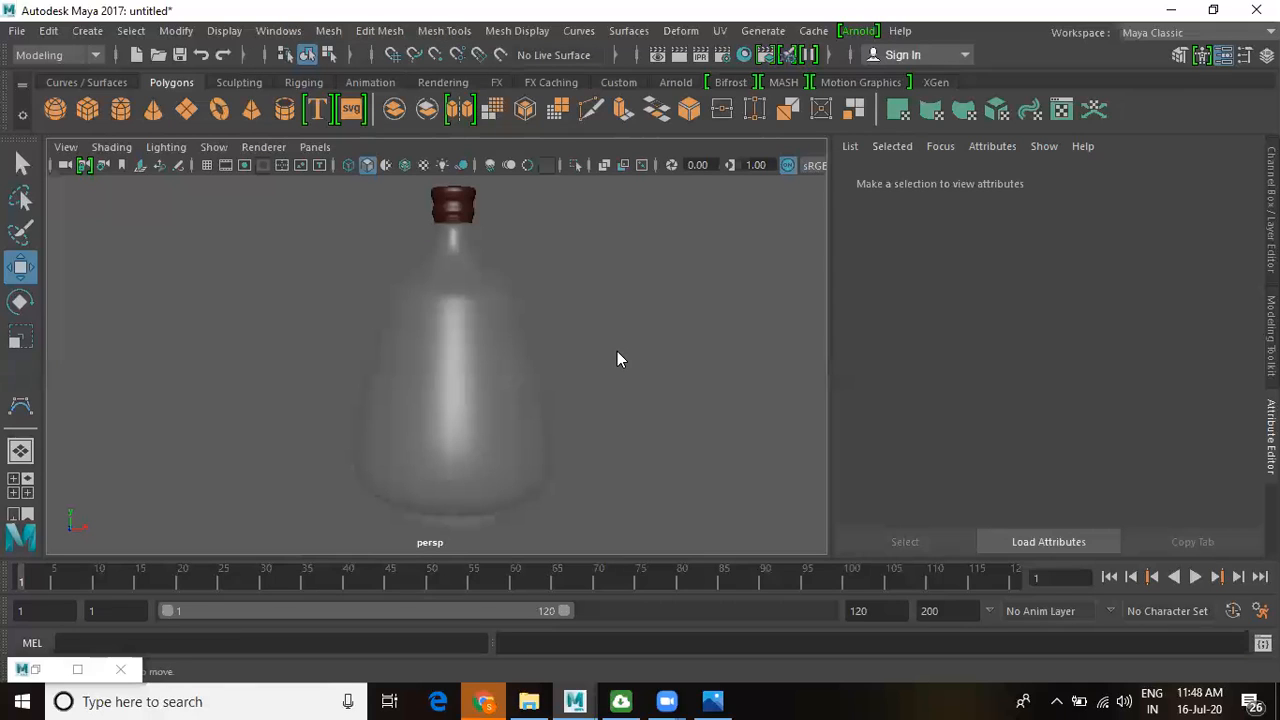
{"action": "key", "text": "q"}
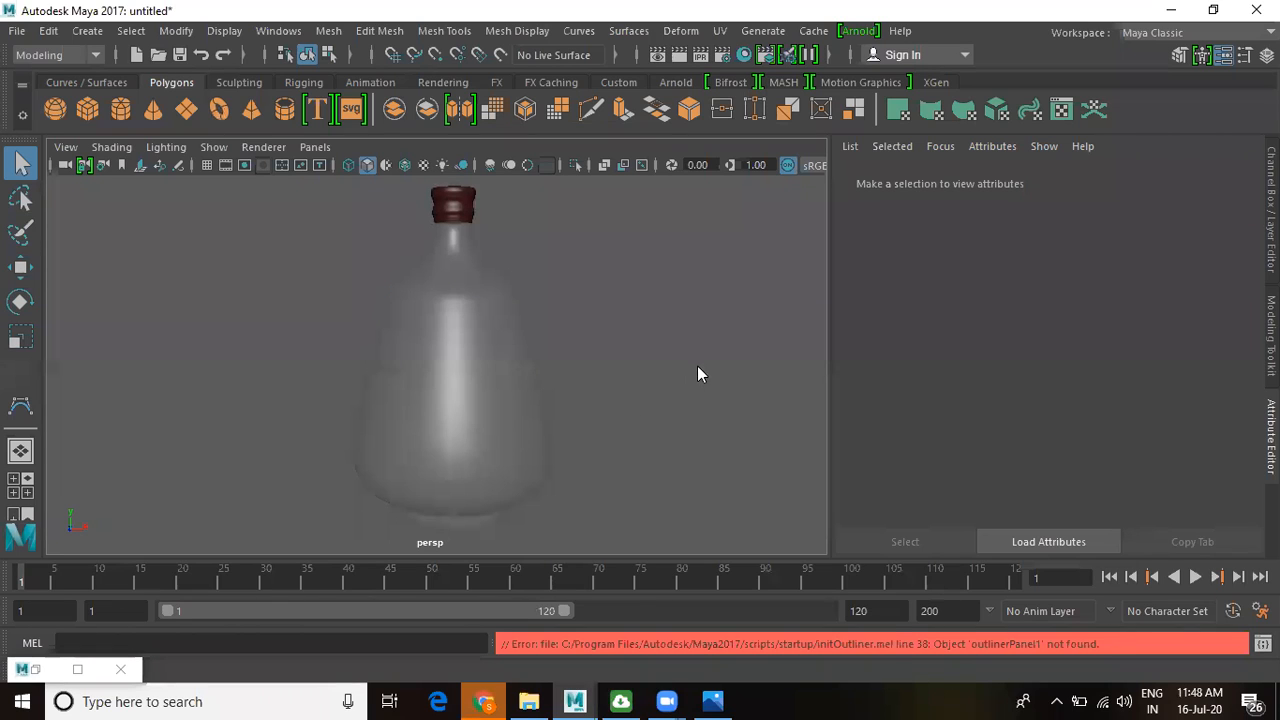
{"action": "key", "text": "ctrl+z"}
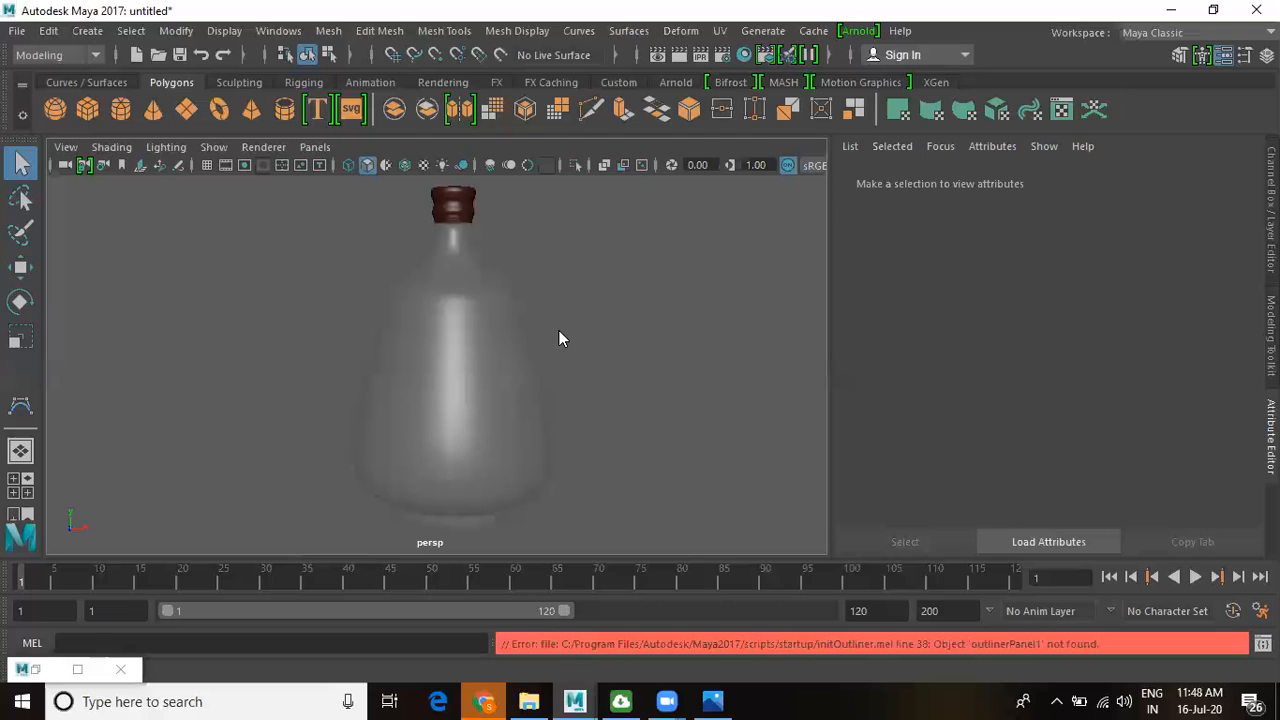
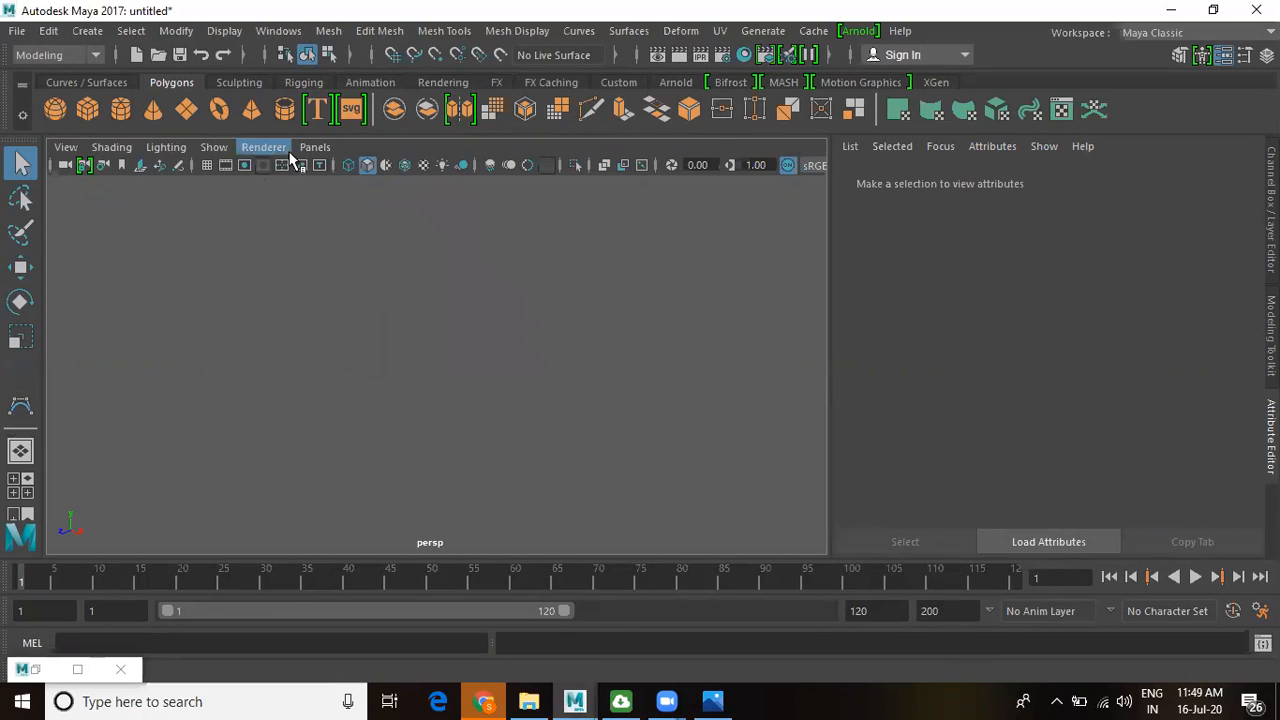
- Show the grid in the perspective view and switch to the full-size front view
{"action": "left_click", "coordinate": [216, 147]}
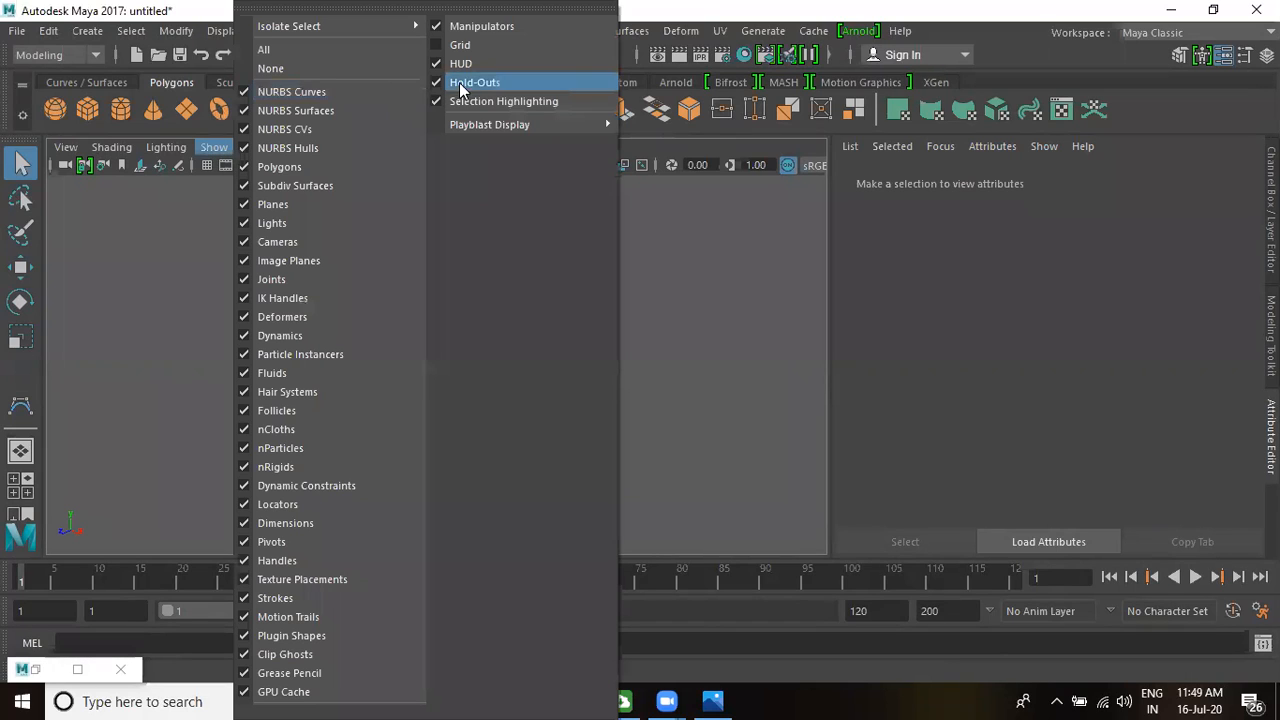
{"action": "left_click", "coordinate": [436, 52]}
{"action": "scroll", "coordinate": [506, 363], "scroll_direction": "up", "scroll_amount": 5}
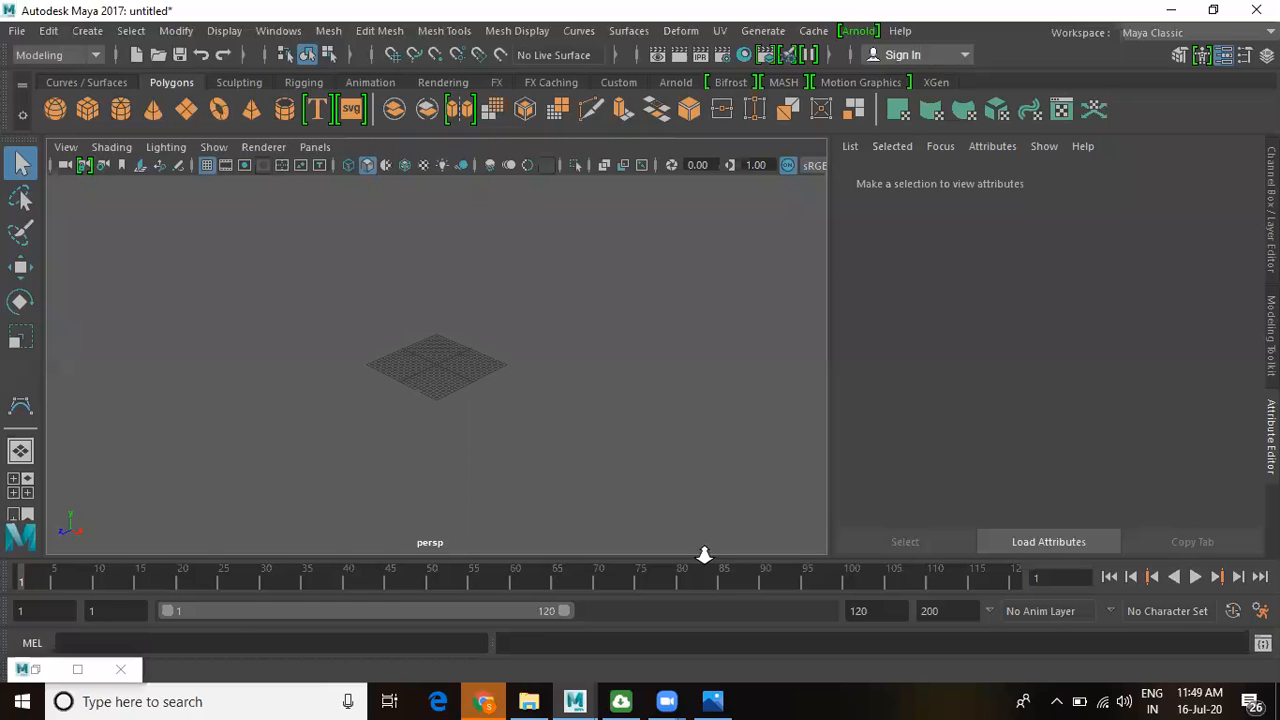
{"action": "key", "text": "space"}
{"action": "key", "text": "space"}
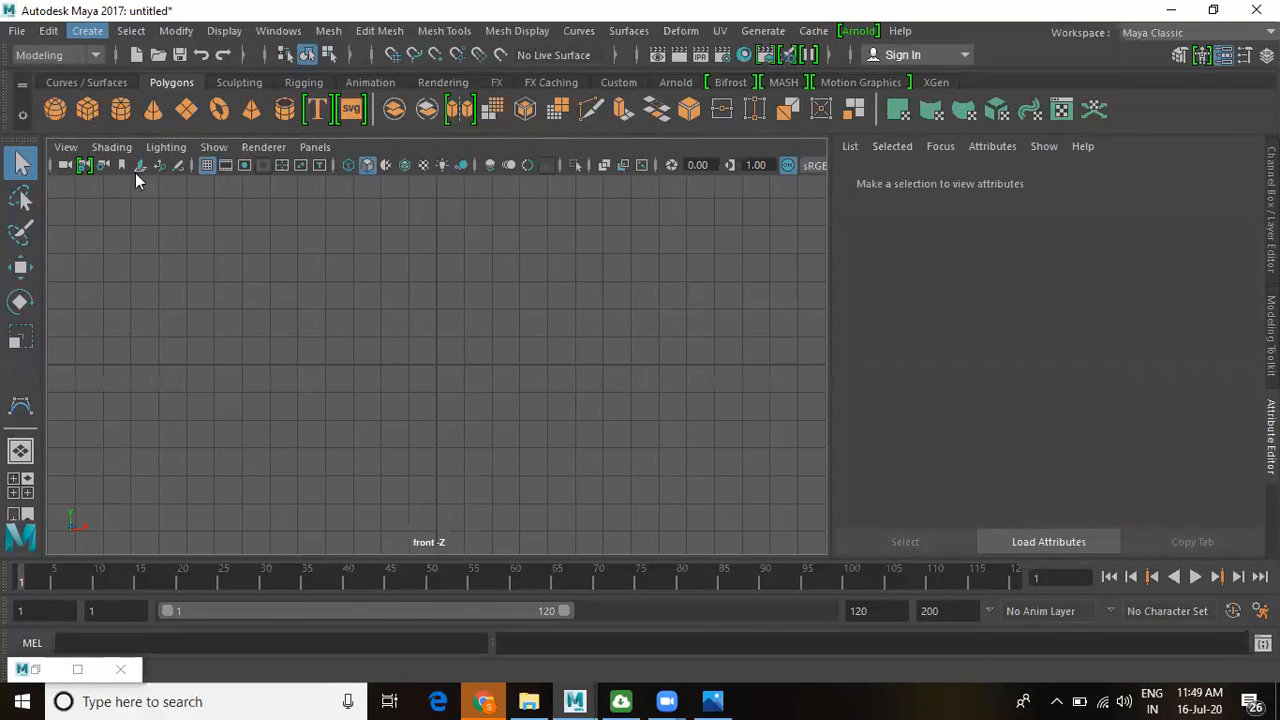
- Draw the upper part of a new bottle profile curve in the front view, tracing the cap, neck and sloping shoulder from the center axis
{"action": "left_click", "coordinate": [87, 31]}
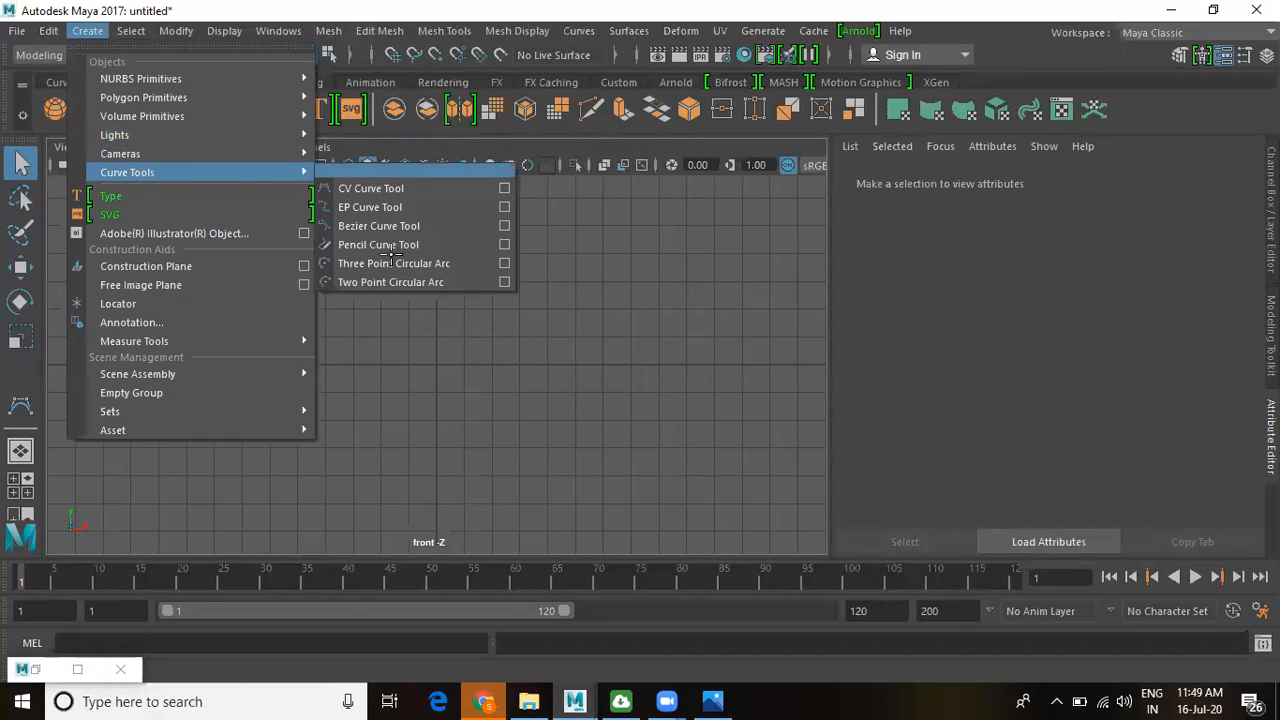
{"action": "left_click", "coordinate": [370, 176]}
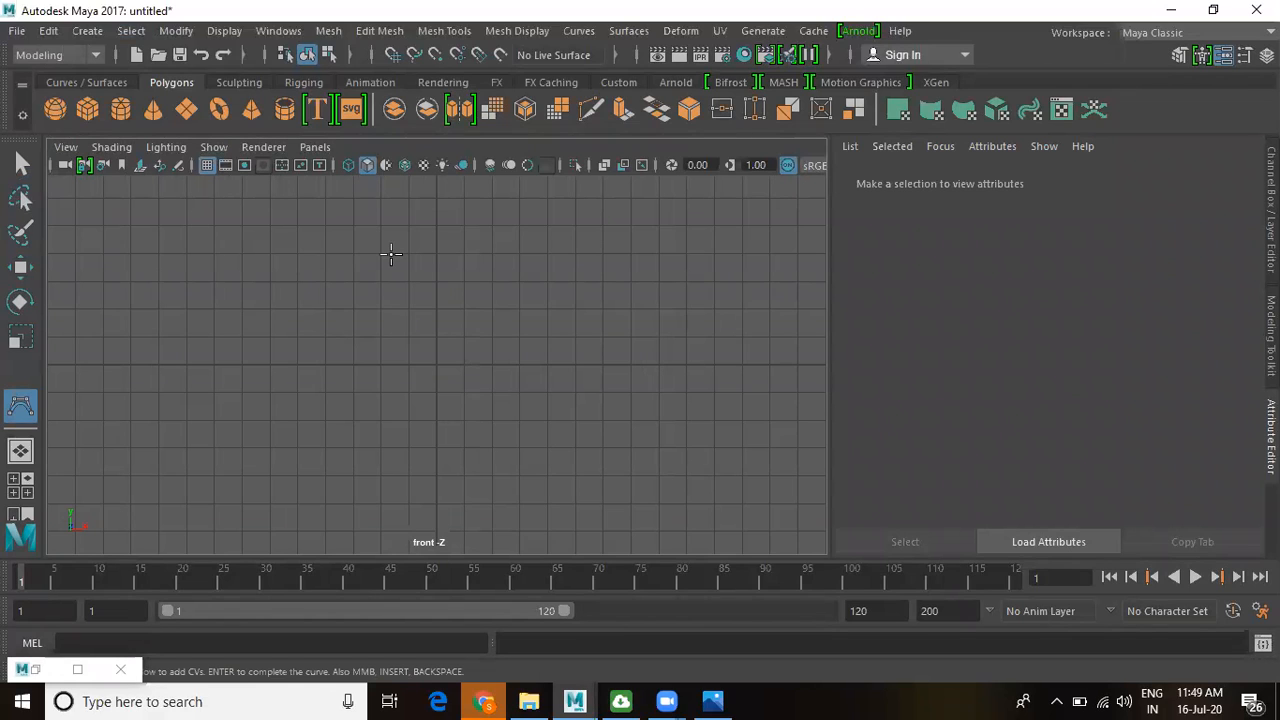
{"action": "left_click", "coordinate": [391, 254]}
{"action": "left_click", "coordinate": [391, 254]}
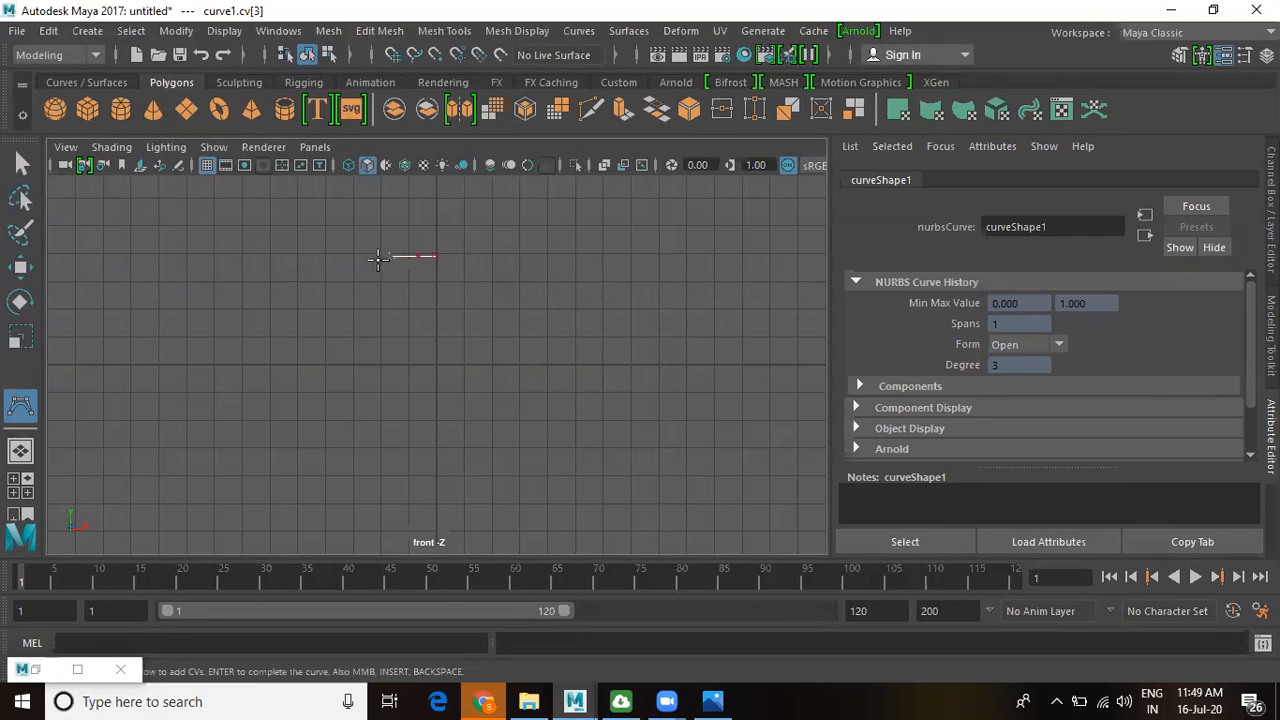
{"action": "left_click", "coordinate": [377, 255]}
{"action": "left_click", "coordinate": [379, 257]}
{"action": "left_click", "coordinate": [382, 266]}
{"action": "left_click", "coordinate": [383, 278]}
{"action": "left_click", "coordinate": [380, 318]}
{"action": "left_click", "coordinate": [383, 325]}
{"action": "left_click", "coordinate": [376, 336]}
{"action": "left_click", "coordinate": [376, 339]}
{"action": "left_click", "coordinate": [385, 347]}
{"action": "left_click", "coordinate": [389, 352]}
{"action": "left_click", "coordinate": [385, 388]}
{"action": "left_click", "coordinate": [350, 452]}
{"action": "left_click", "coordinate": [291, 482]}
{"action": "left_click", "coordinate": [246, 518]}
{"action": "left_click", "coordinate": [243, 530]}
- Continue the profile down a straight body and rounded foot, ending the curve on the center axis under the base
{"action": "right_click_drag", "start_coordinate": [431, 425], "coordinate": [300, 394], "text": "alt"}
{"action": "middle_click_drag", "start_coordinate": [680, 526], "coordinate": [729, 403], "text": "alt"}
{"action": "right_click_drag", "start_coordinate": [729, 403], "coordinate": [175, 350], "text": "alt"}
{"action": "middle_click_drag", "start_coordinate": [422, 419], "coordinate": [428, 383], "text": "alt"}
{"action": "right_click_drag", "start_coordinate": [431, 308], "coordinate": [645, 520], "text": "alt"}
{"action": "left_click", "coordinate": [401, 460]}
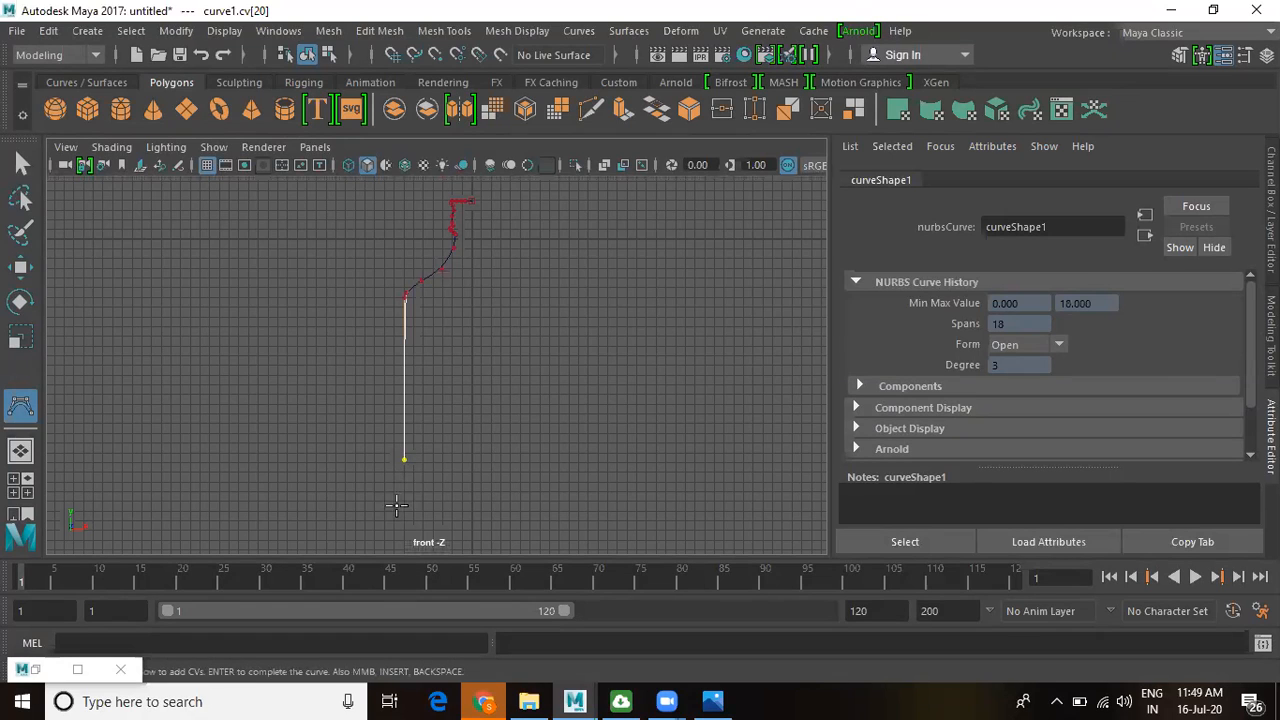
{"action": "left_click", "coordinate": [401, 462]}
{"action": "left_click", "coordinate": [400, 488]}
{"action": "left_click", "coordinate": [400, 494]}
{"action": "left_click", "coordinate": [403, 501]}
{"action": "left_click", "coordinate": [415, 510]}
{"action": "left_click", "coordinate": [428, 509]}
{"action": "left_click", "coordinate": [432, 508]}
{"action": "left_click", "coordinate": [440, 506]}
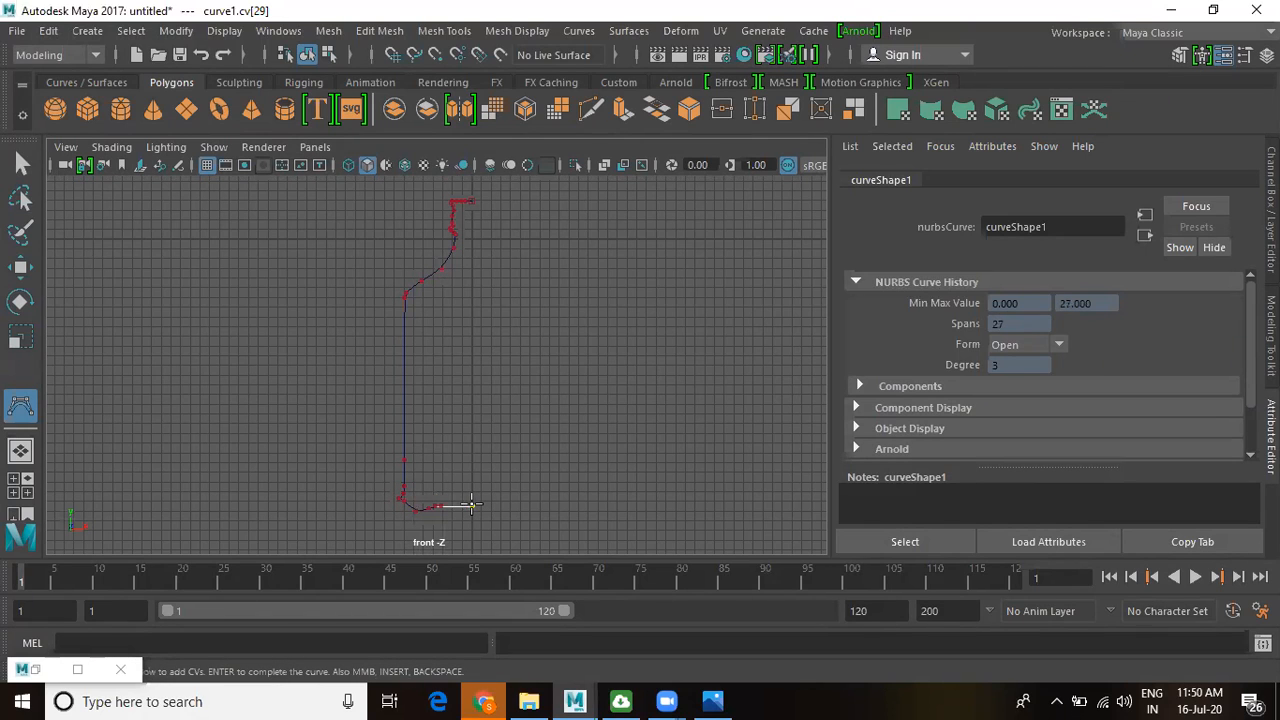
{"action": "left_click", "coordinate": [471, 505]}
{"action": "key", "text": "Return"}
- Revolve the profile curve into a bottle surface in the perspective view and reverse the surface direction
{"action": "key", "text": "space"}
{"action": "key", "text": "space"}
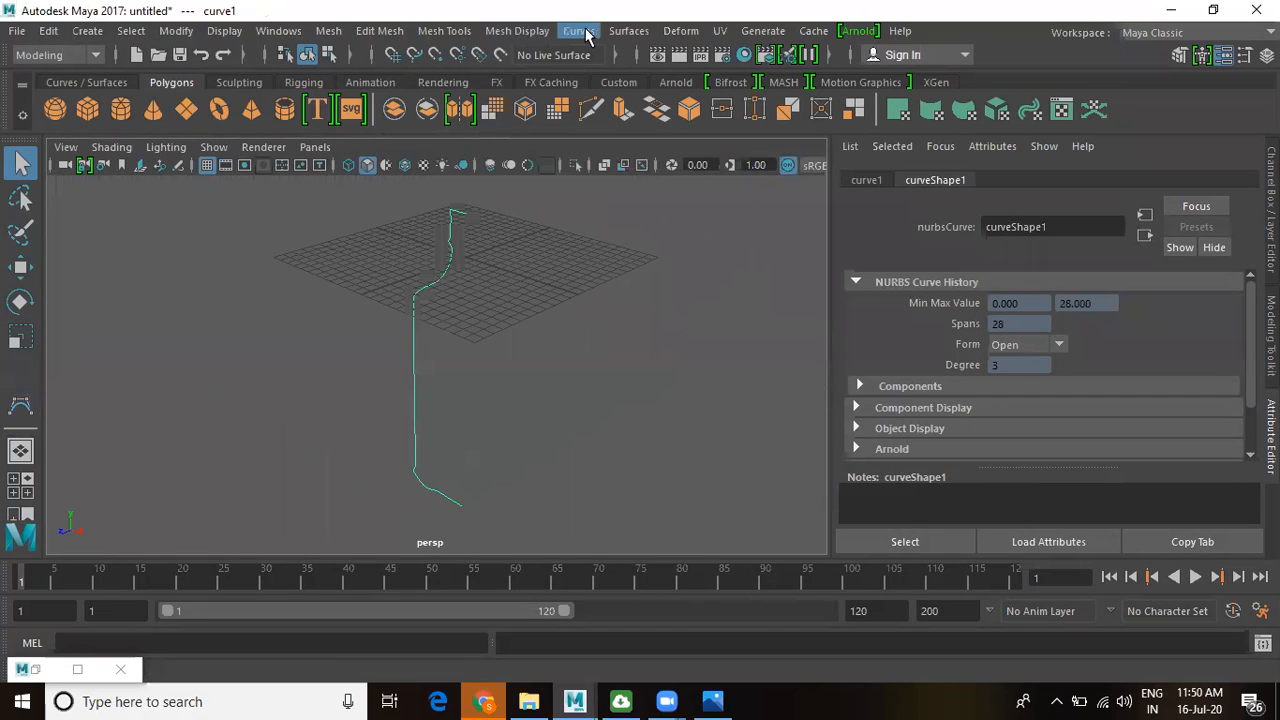
{"action": "left_click", "coordinate": [619, 33]}
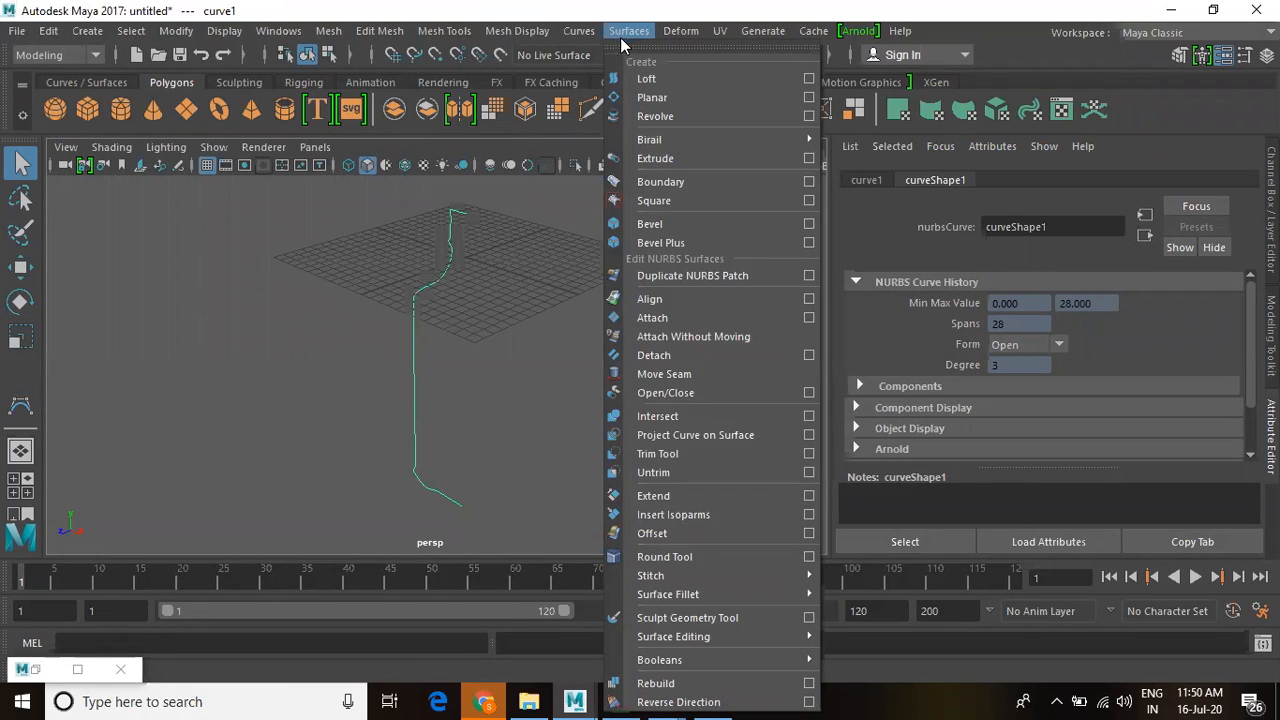
{"action": "left_click", "coordinate": [655, 116]}
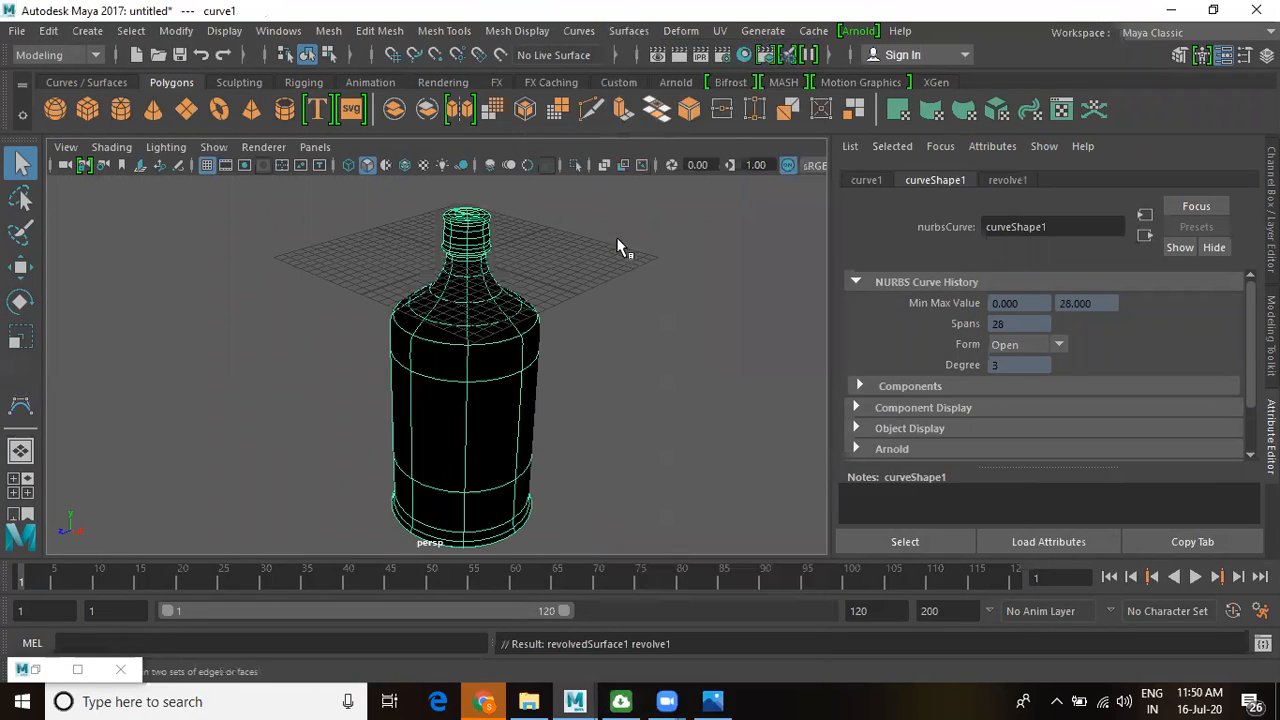
{"action": "left_click", "coordinate": [628, 31]}
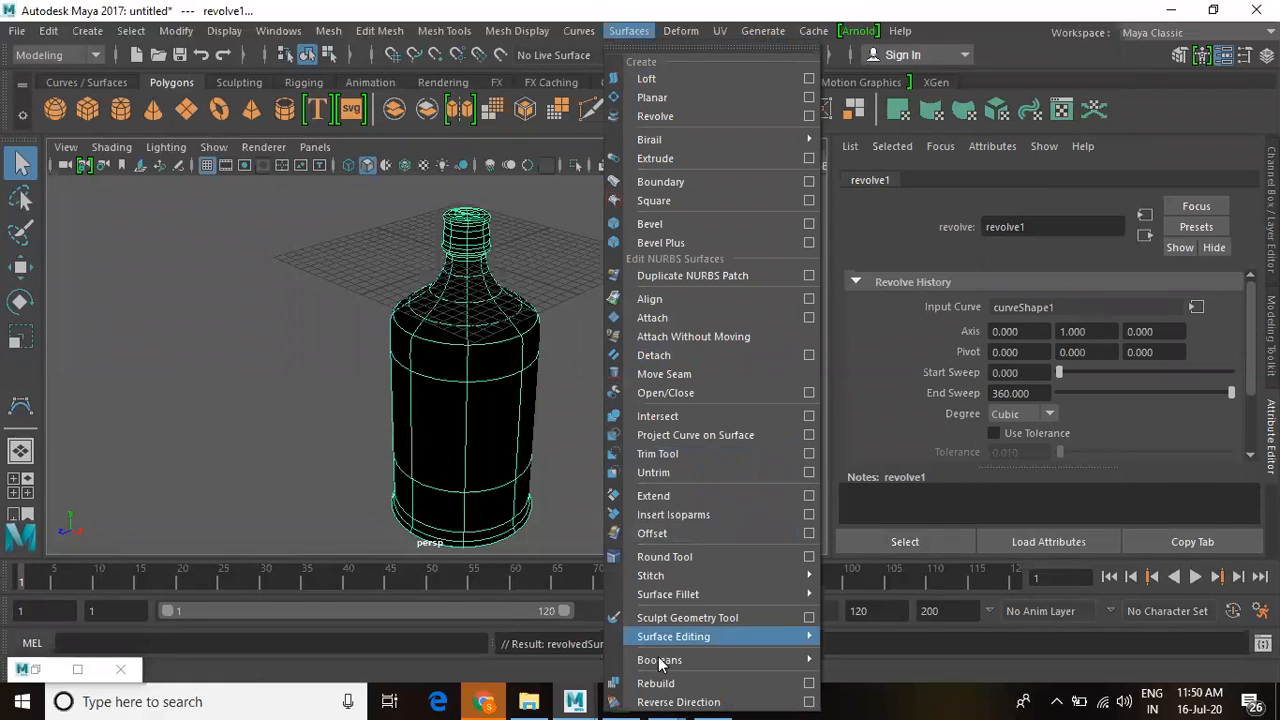
{"action": "left_click", "coordinate": [660, 702]}
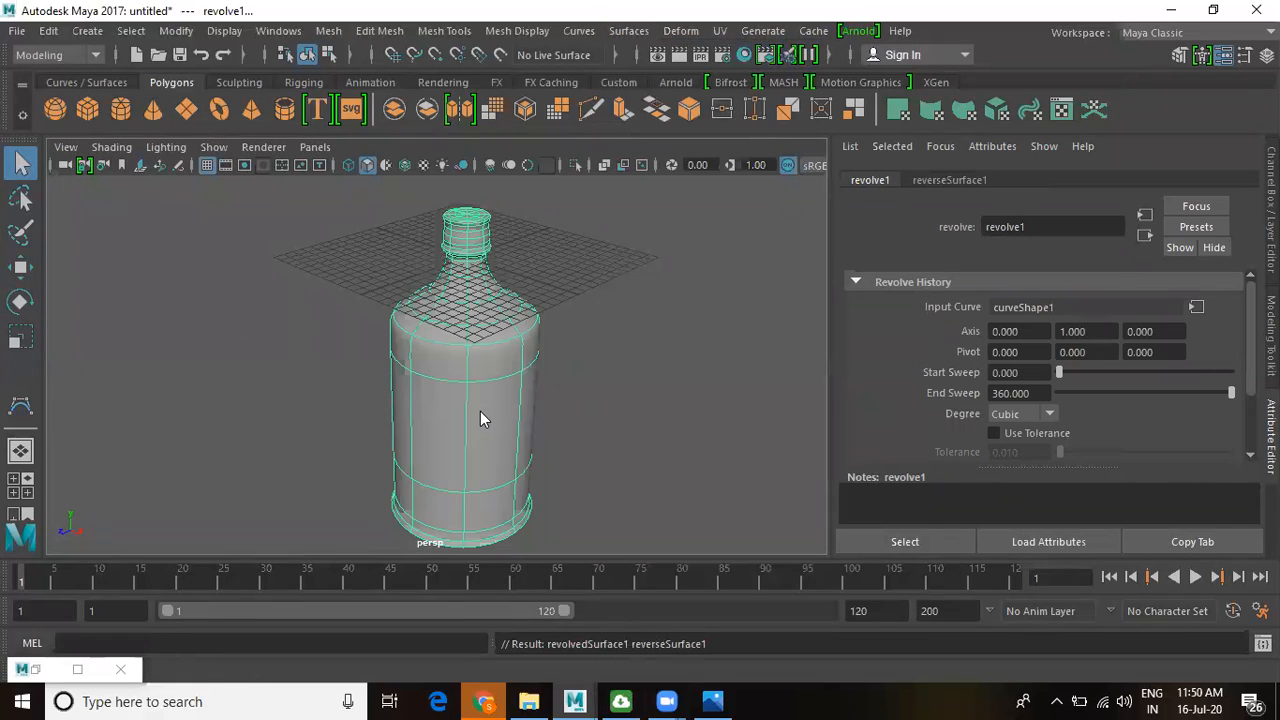
- Examine the revolved bottle's body and base from several distances and angles
{"action": "left_click", "coordinate": [552, 455]}
{"action": "left_click_drag", "start_coordinate": [450, 472], "coordinate": [445, 352], "text": "alt"}
{"action": "right_click_drag", "start_coordinate": [445, 352], "coordinate": [637, 566], "text": "alt"}
{"action": "middle_click_drag", "start_coordinate": [620, 530], "coordinate": [563, 257], "text": "alt"}
{"action": "left_click_drag", "start_coordinate": [535, 450], "coordinate": [480, 449], "text": "alt"}
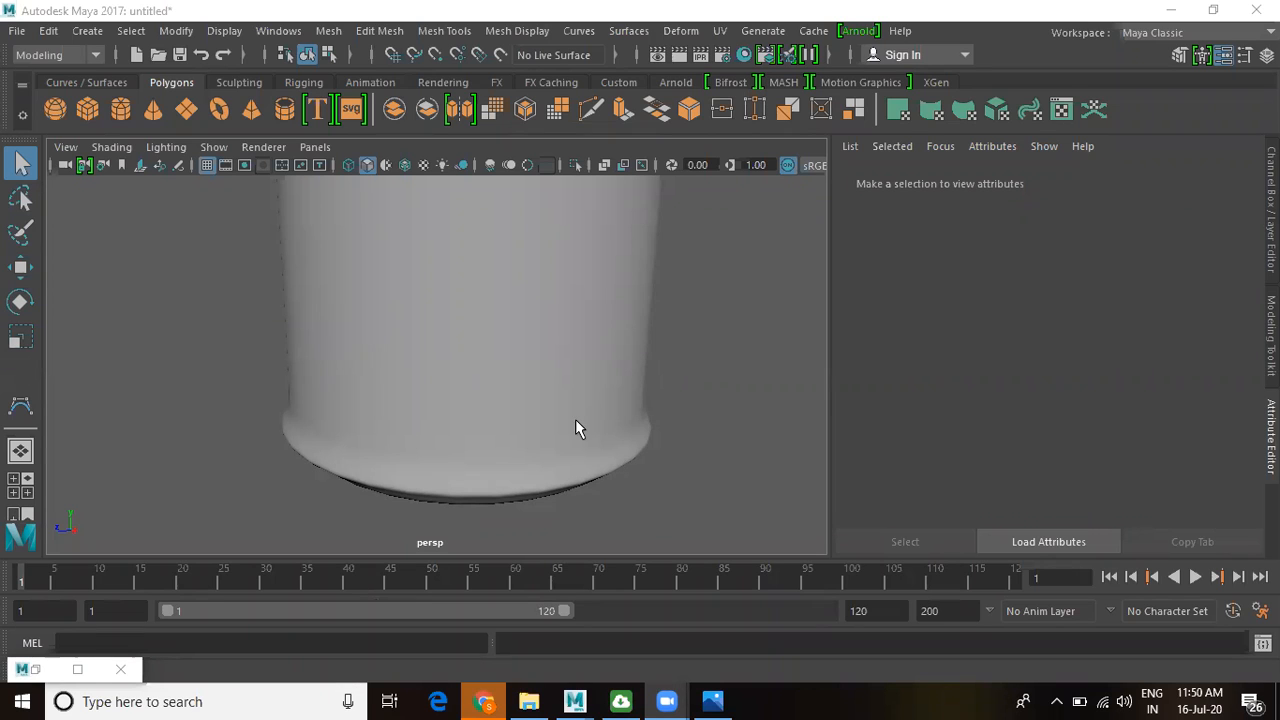
{"action": "left_click", "coordinate": [628, 349]}
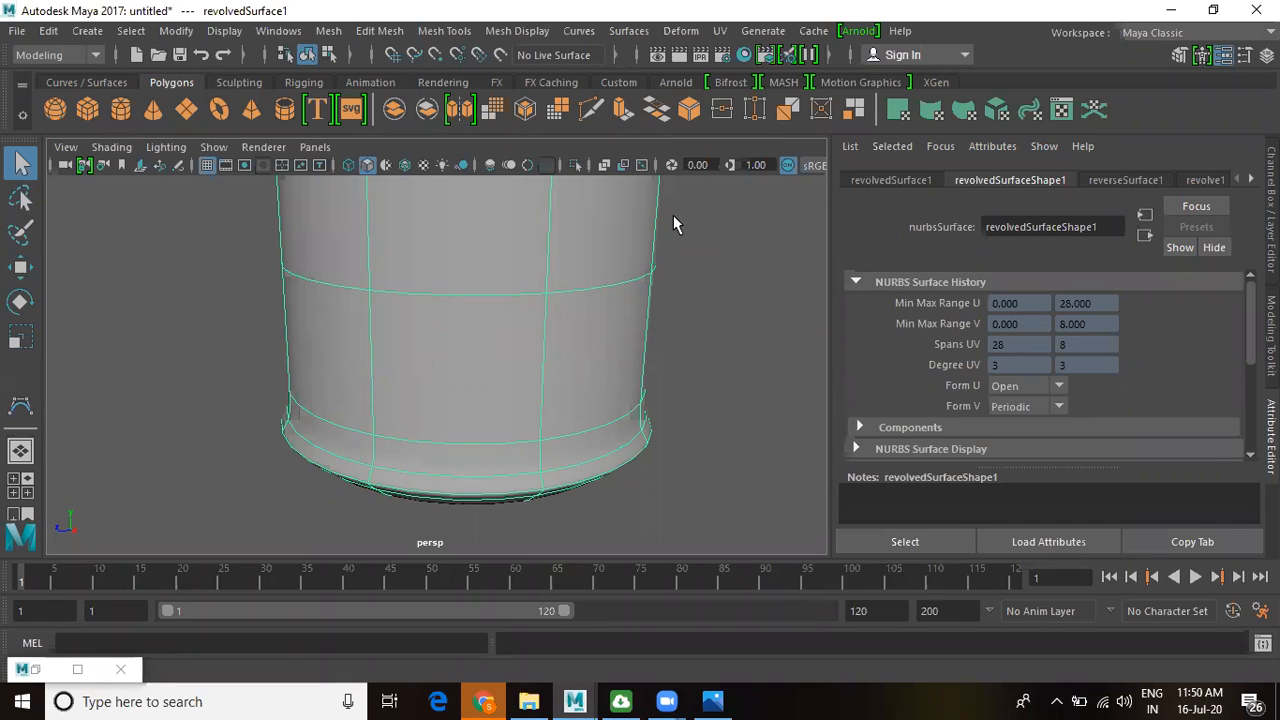
{"action": "left_click", "coordinate": [215, 256]}
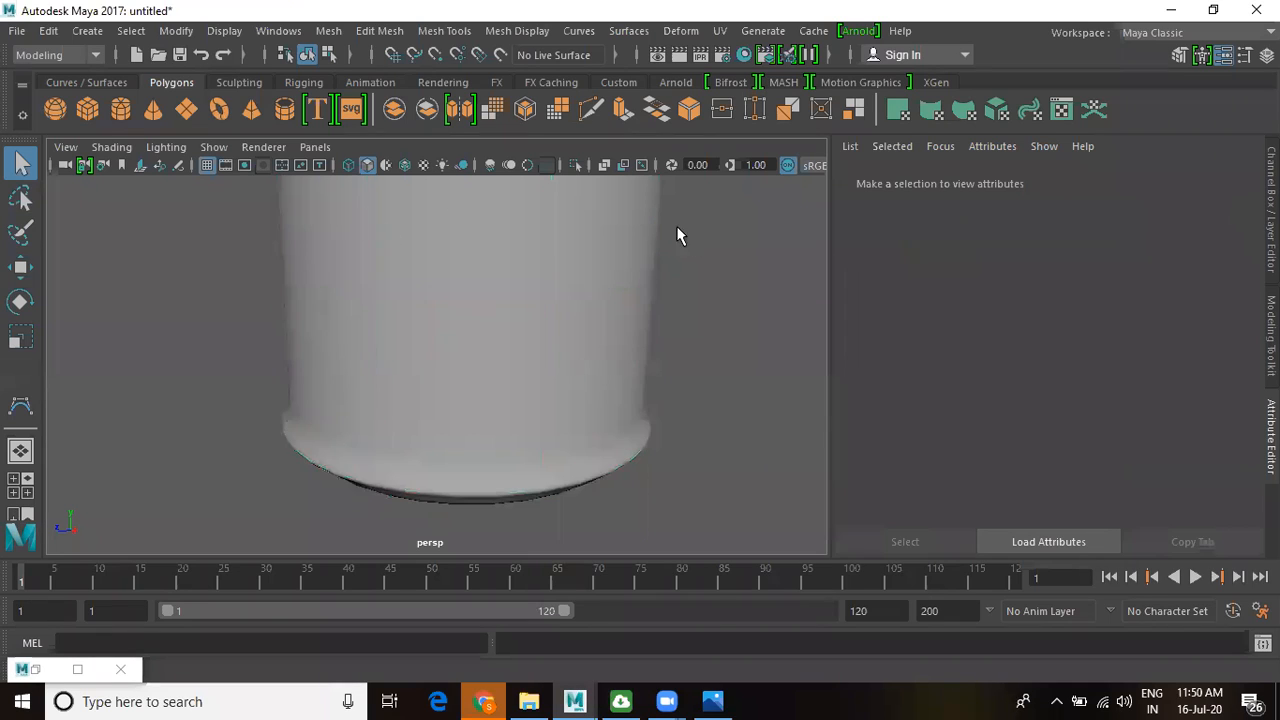
{"action": "scroll", "coordinate": [459, 443], "scroll_direction": "down", "scroll_amount": 5}
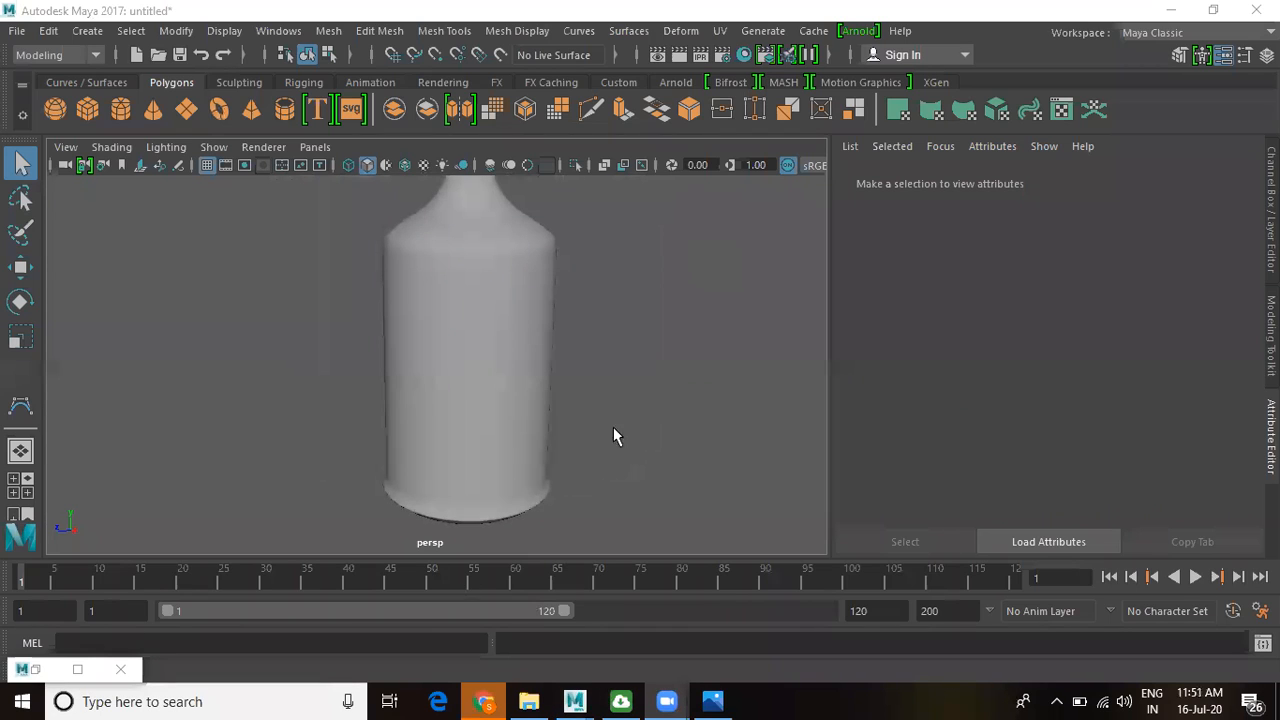
{"action": "left_click_drag", "start_coordinate": [634, 380], "coordinate": [756, 422], "text": "alt"}
- Delete the bottle's construction history and select the bottle surface
{"action": "left_click", "coordinate": [566, 294]}
{"action": "left_click_drag", "start_coordinate": [370, 316], "coordinate": [508, 463]}
{"action": "left_click", "coordinate": [609, 378]}
{"action": "left_click", "coordinate": [487, 374]}
- Hide the grid in the perspective view
{"action": "right_click_drag", "start_coordinate": [508, 463], "coordinate": [606, 505], "text": "alt"}
{"action": "middle_click_drag", "start_coordinate": [540, 317], "coordinate": [500, 437], "text": "alt"}
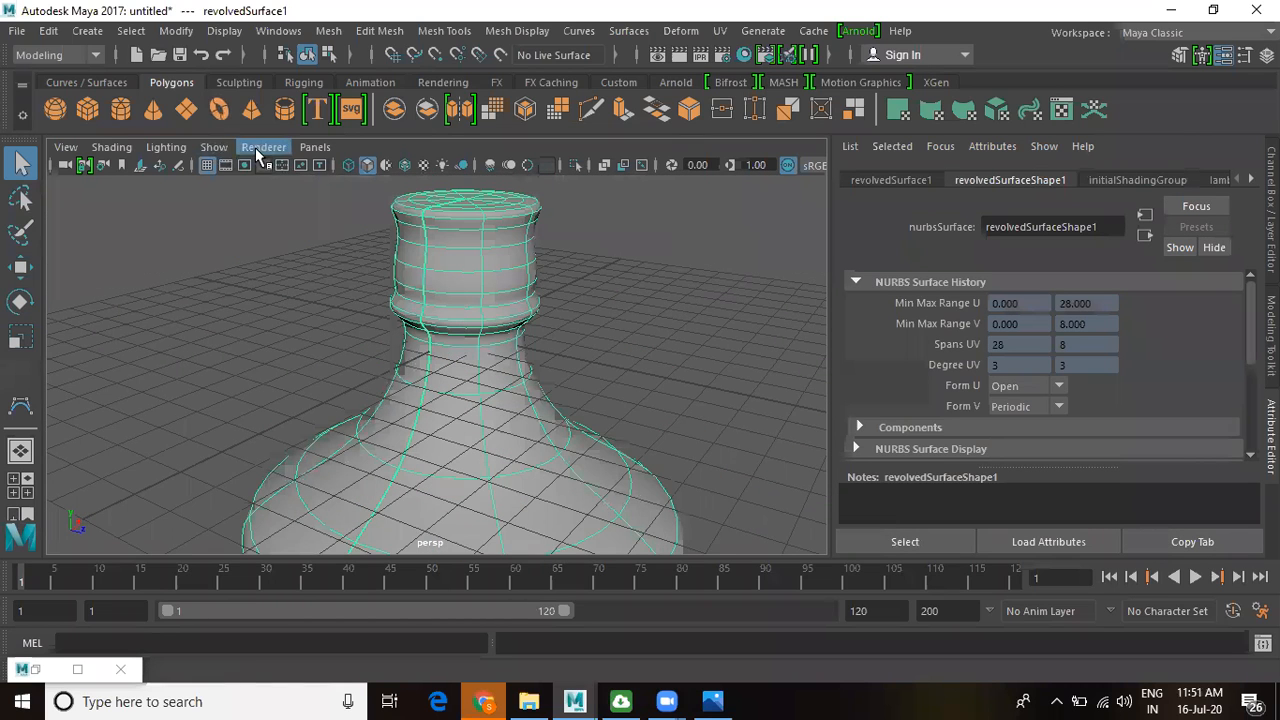
{"action": "left_click", "coordinate": [222, 157]}
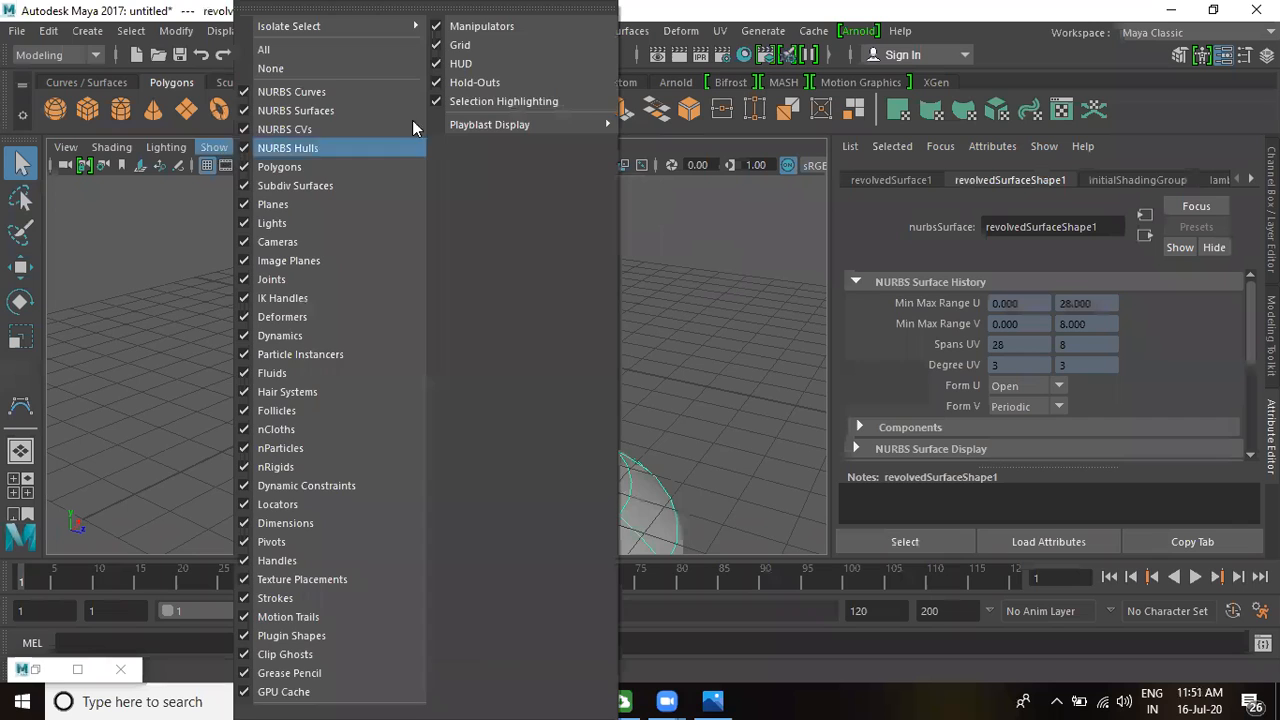
{"action": "left_click", "coordinate": [460, 44]}
- Detach the bottle surface at the horizontal isoparm just below the cap's lower ring
{"action": "left_click_drag", "start_coordinate": [528, 397], "coordinate": [526, 360], "text": "alt"}
{"action": "right_click_drag", "start_coordinate": [523, 411], "coordinate": [684, 556], "text": "alt"}
{"action": "right_click", "coordinate": [561, 436]}
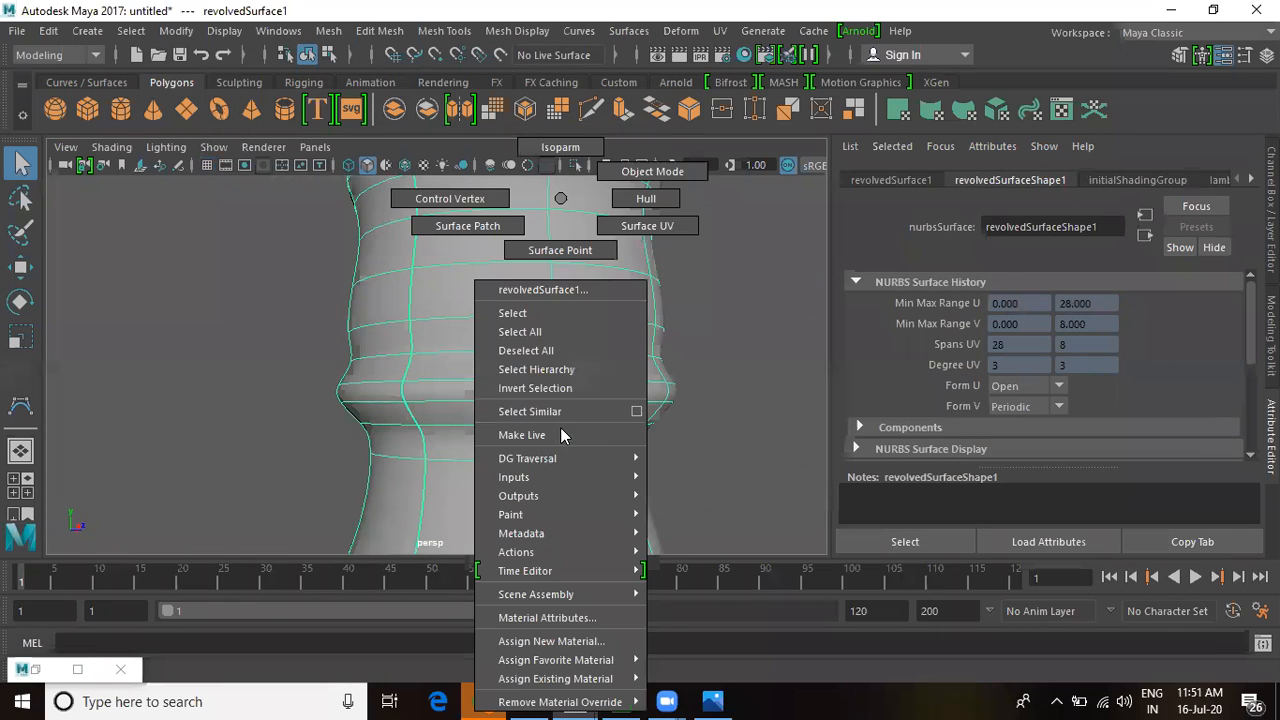
{"action": "left_click", "coordinate": [559, 147]}
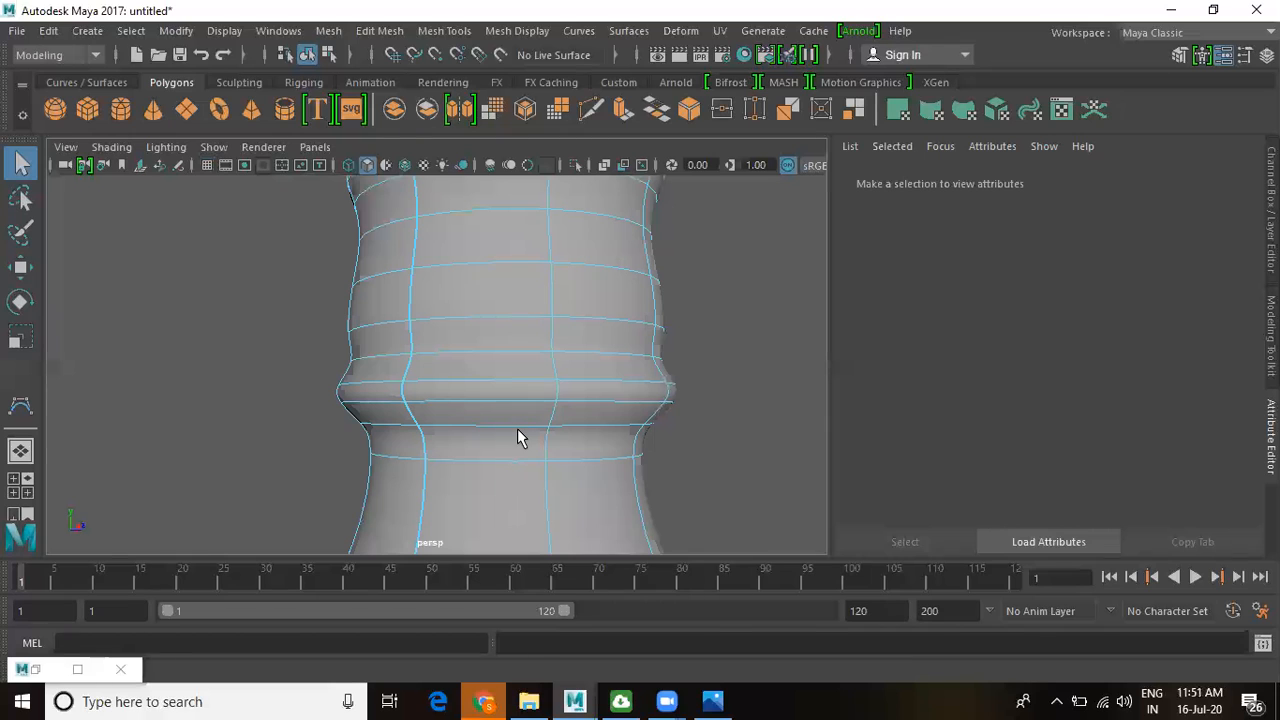
{"action": "left_click", "coordinate": [517, 430]}
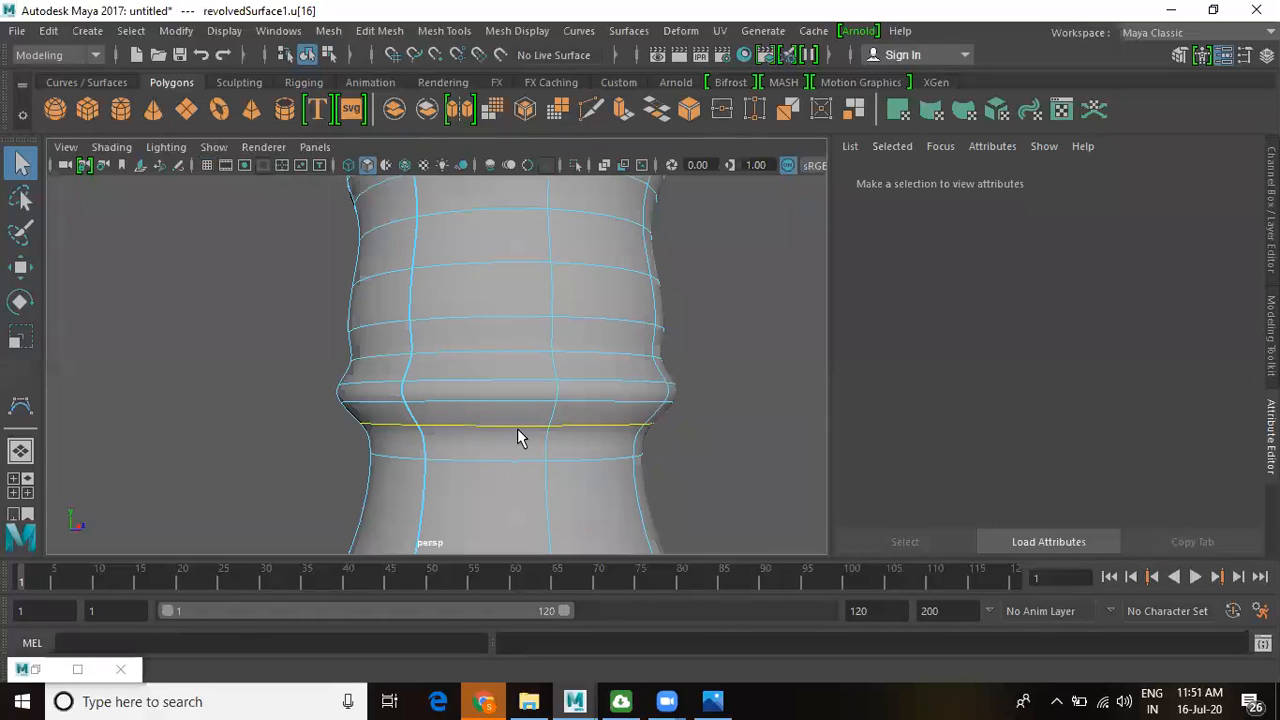
{"action": "left_click", "coordinate": [622, 30]}
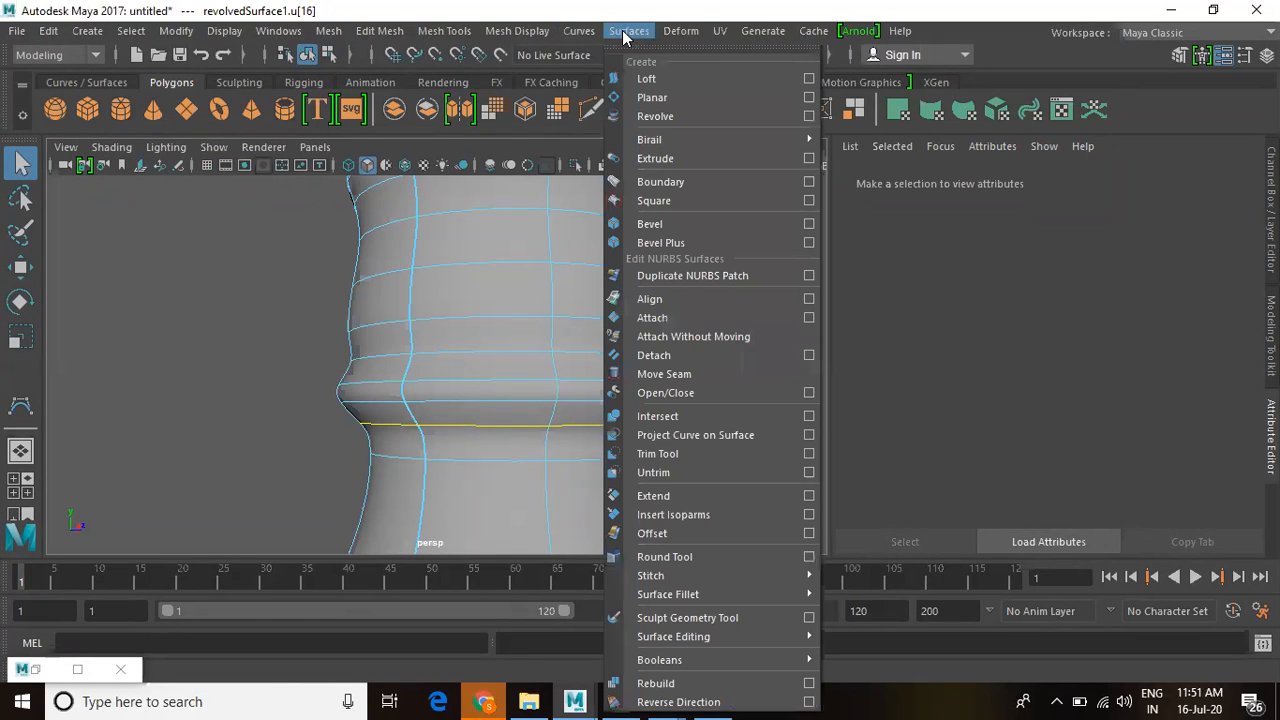
{"action": "left_click", "coordinate": [658, 357]}
- Check that the cap and the bottle body select separately, and examine the whole bottle and its neck
{"action": "left_click", "coordinate": [736, 357]}
{"action": "left_click", "coordinate": [546, 297]}
{"action": "left_click", "coordinate": [583, 480]}
{"action": "left_click", "coordinate": [699, 361]}
{"action": "right_click_drag", "start_coordinate": [540, 380], "coordinate": [272, 352], "text": "alt"}
{"action": "middle_click_drag", "start_coordinate": [422, 354], "coordinate": [462, 230], "text": "alt"}
{"action": "right_click_drag", "start_coordinate": [450, 300], "coordinate": [146, 333], "text": "alt"}
{"action": "left_click_drag", "start_coordinate": [440, 400], "coordinate": [457, 434], "text": "alt"}
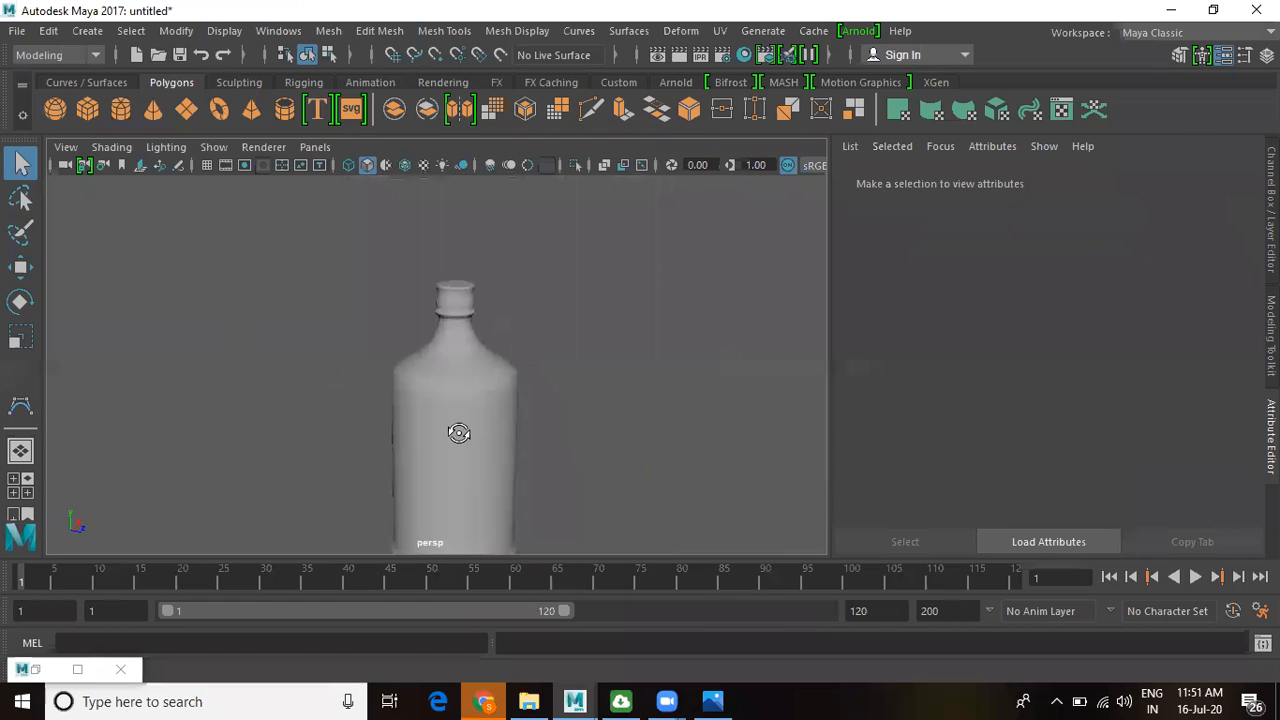
{"action": "middle_click_drag", "start_coordinate": [459, 432], "coordinate": [472, 351], "text": "alt"}
{"action": "right_click_drag", "start_coordinate": [472, 351], "coordinate": [590, 329], "text": "alt"}
{"action": "middle_click_drag", "start_coordinate": [590, 329], "coordinate": [573, 414], "text": "alt"}
{"action": "right_click_drag", "start_coordinate": [540, 355], "coordinate": [549, 303], "text": "alt"}
- Assign a new Phong material to the detached cap
{"action": "left_click", "coordinate": [549, 303]}
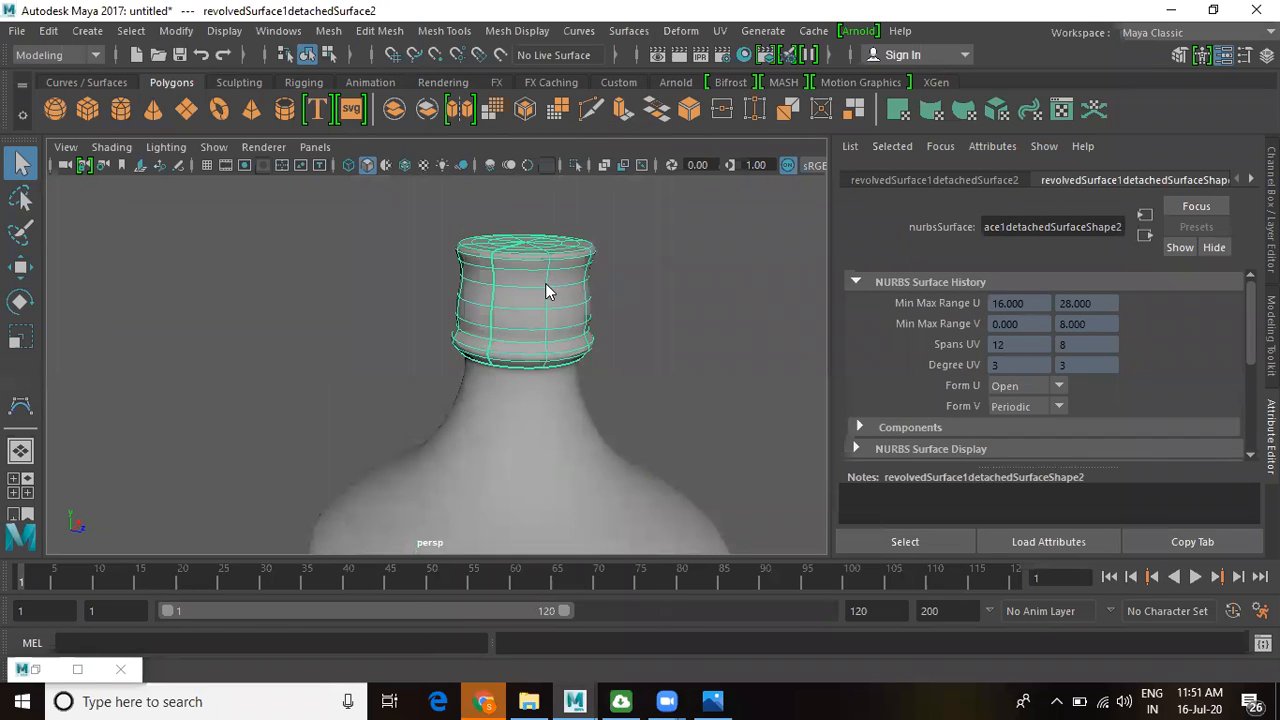
{"action": "right_click", "coordinate": [546, 291]}
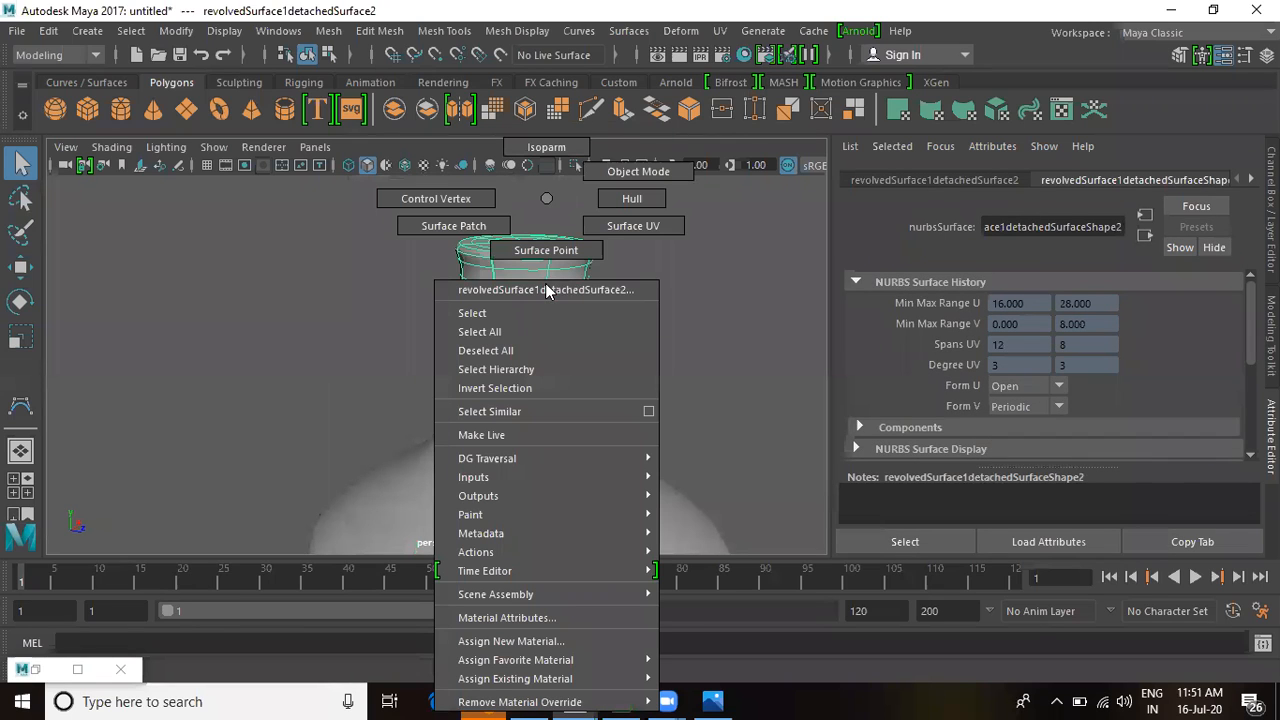
{"action": "left_click", "coordinate": [565, 641]}
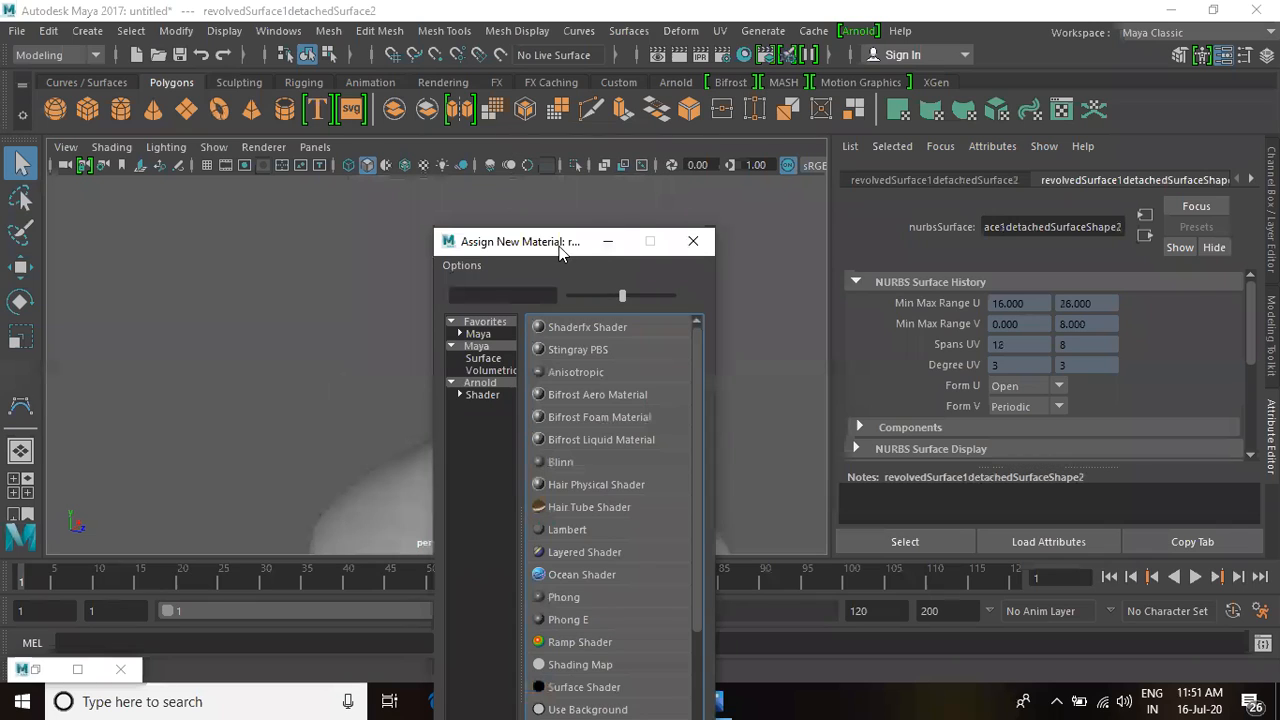
{"action": "left_click_drag", "start_coordinate": [575, 247], "coordinate": [886, 71]}
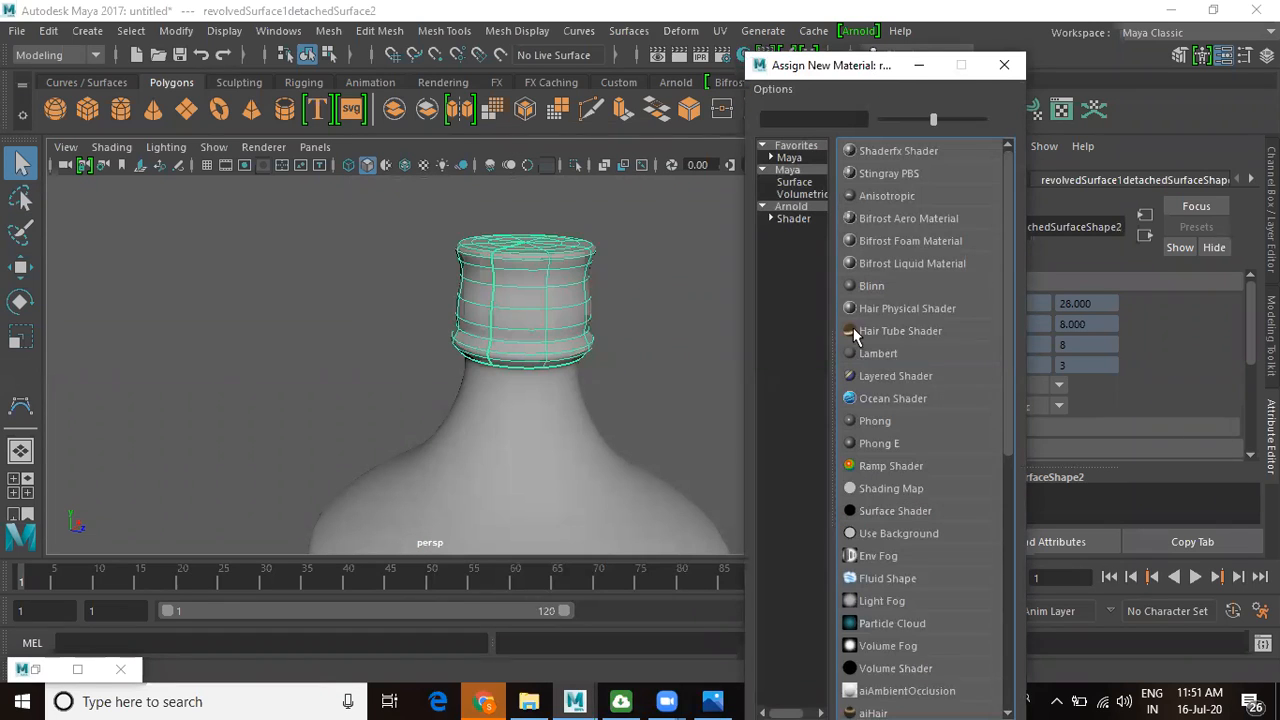
{"action": "left_click", "coordinate": [876, 421]}
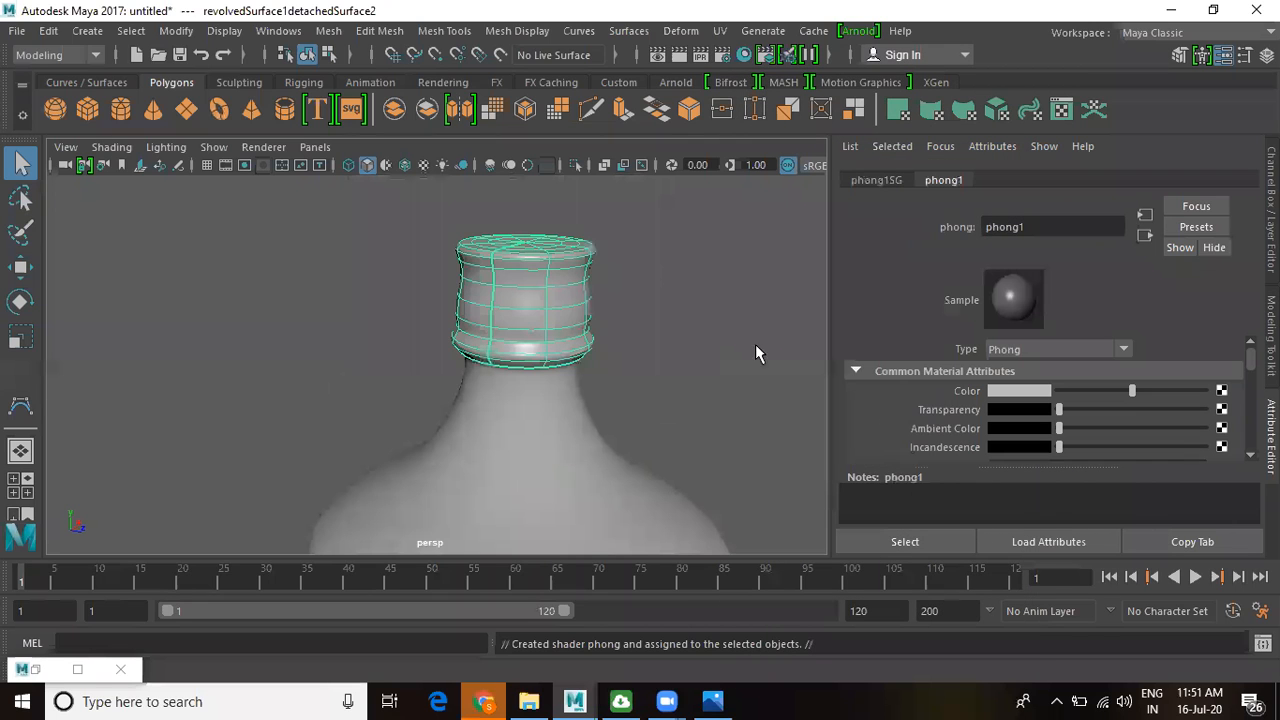
- Set the cap material's color to a saturated dark brown with hue 29.118
{"action": "right_click_drag", "start_coordinate": [538, 318], "coordinate": [609, 423], "text": "alt"}
{"action": "left_click_drag", "start_coordinate": [609, 423], "coordinate": [617, 360], "text": "alt"}
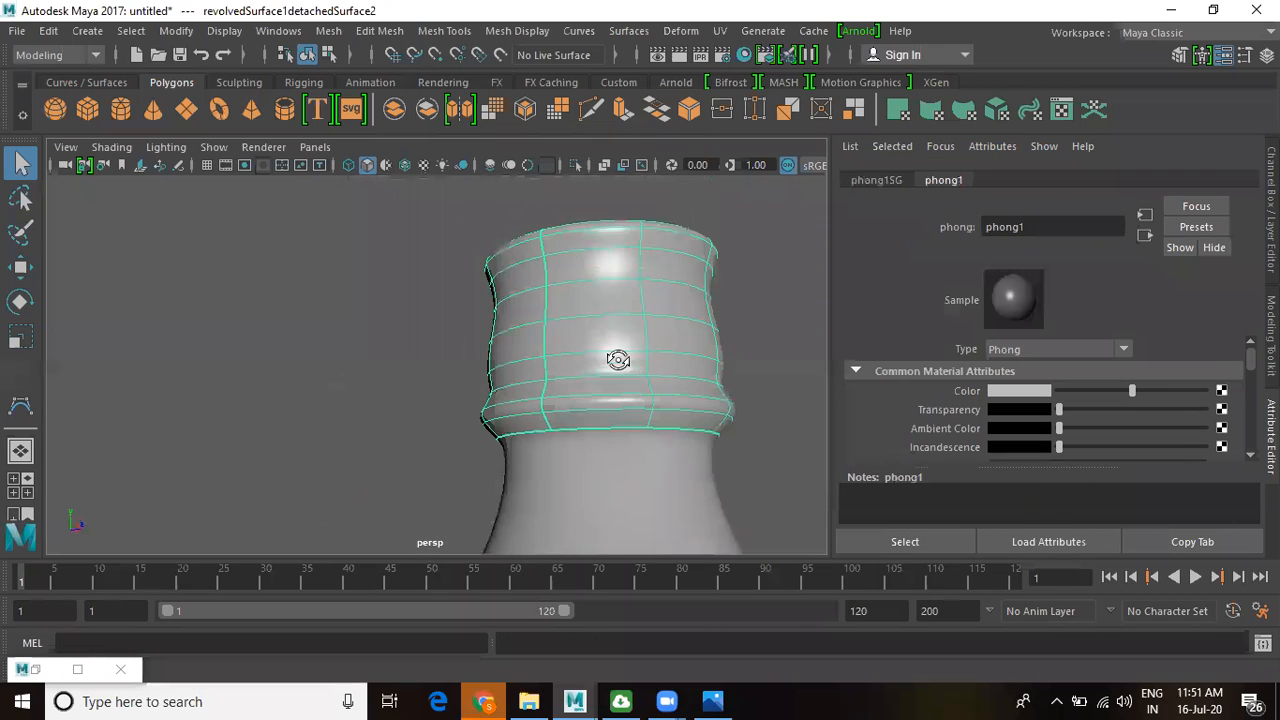
{"action": "middle_click_drag", "start_coordinate": [617, 360], "coordinate": [512, 368], "text": "alt"}
{"action": "right_click_drag", "start_coordinate": [512, 368], "coordinate": [579, 453], "text": "alt"}
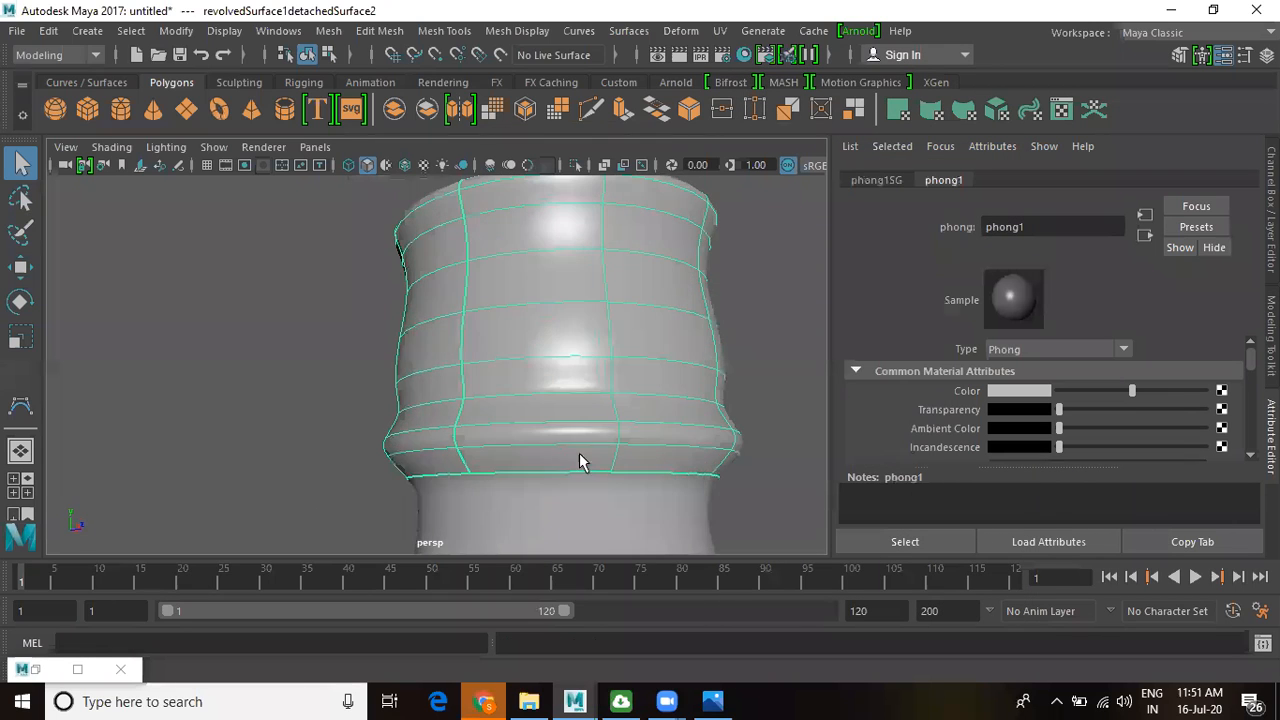
{"action": "left_click", "coordinate": [1020, 392]}
{"action": "left_click_drag", "start_coordinate": [1153, 400], "coordinate": [1201, 375]}
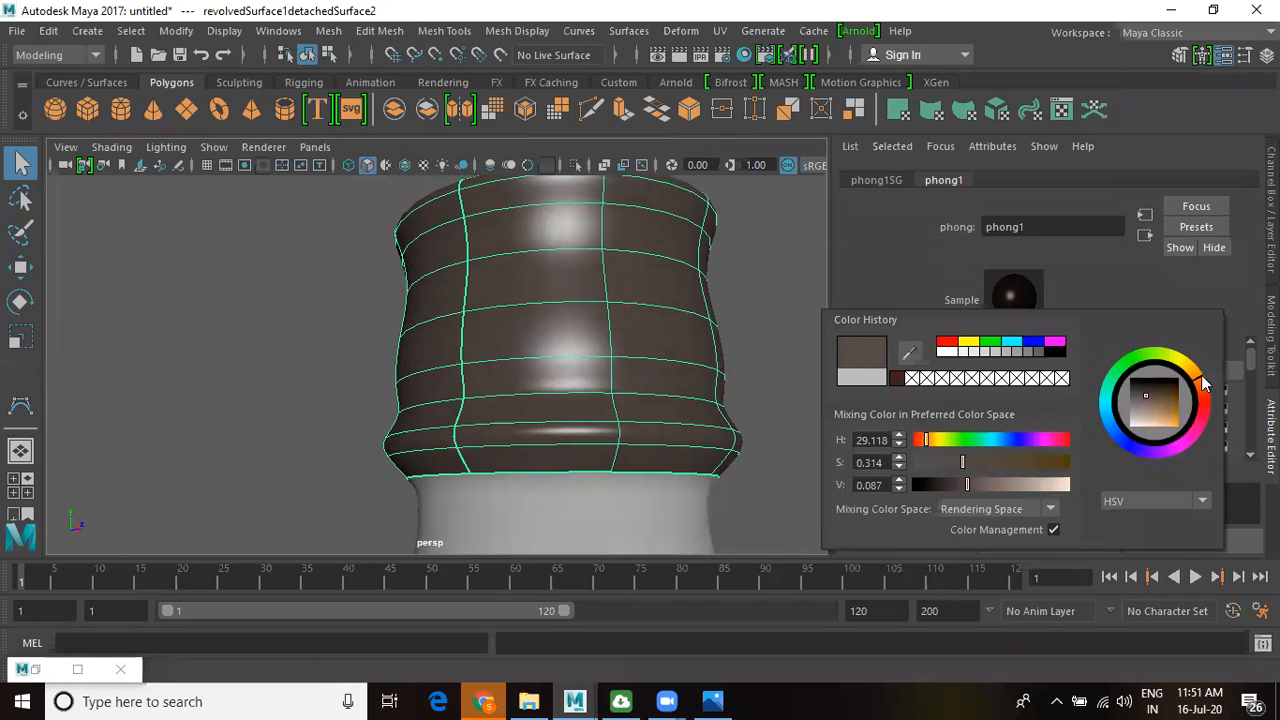
{"action": "left_click", "coordinate": [1170, 395]}
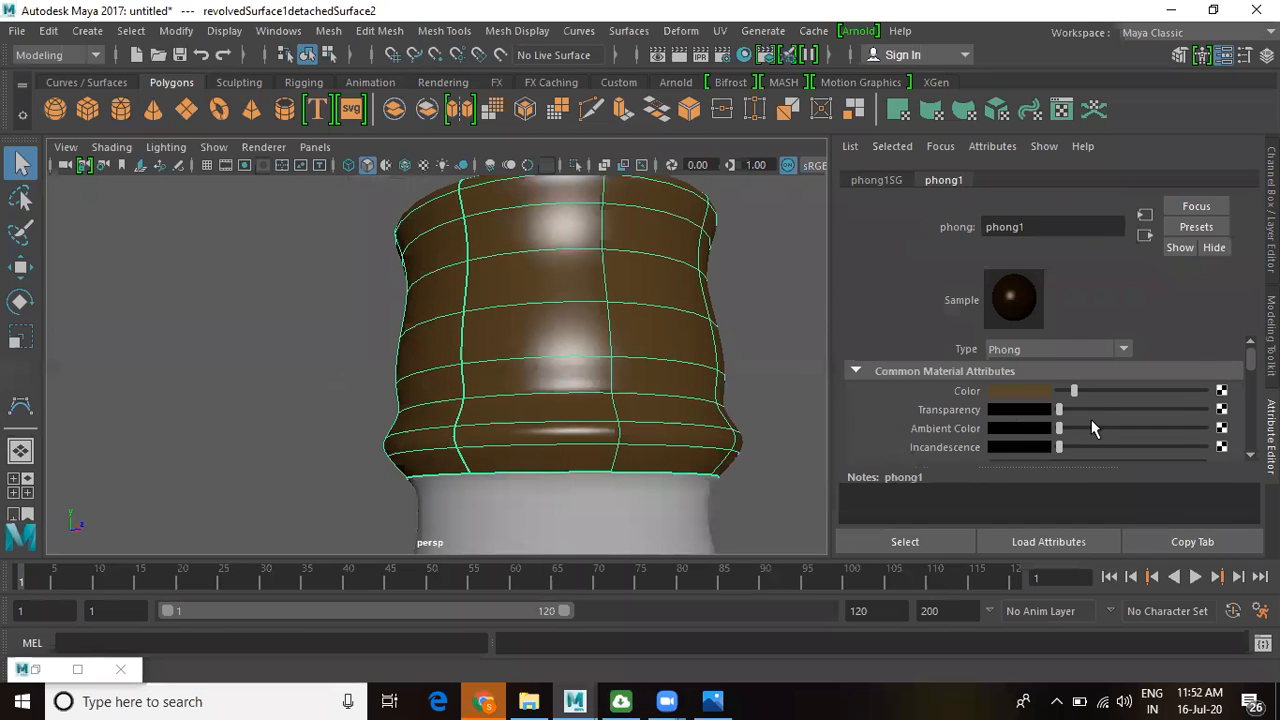
- Set the cap material's cosine power to 3.273 and darken its specular color to gray
{"action": "scroll", "coordinate": [1093, 415], "scroll_direction": "down", "scroll_amount": 6}
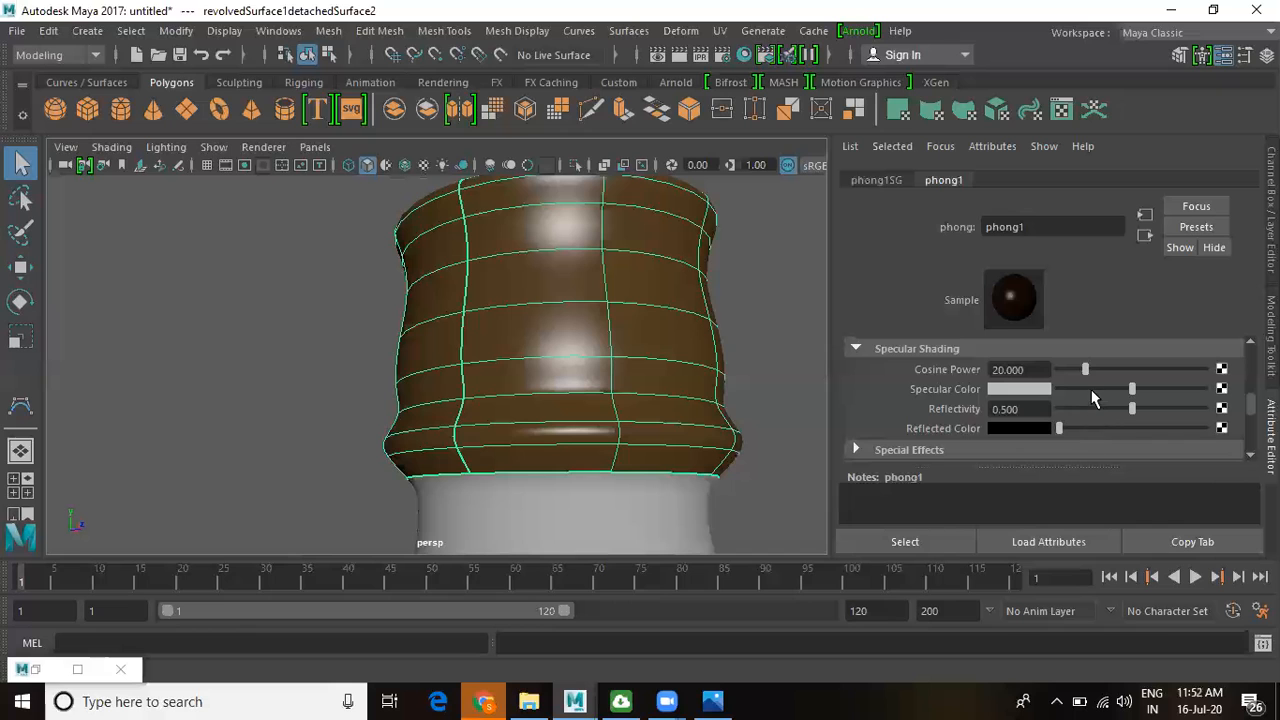
{"action": "left_click", "coordinate": [1060, 369]}
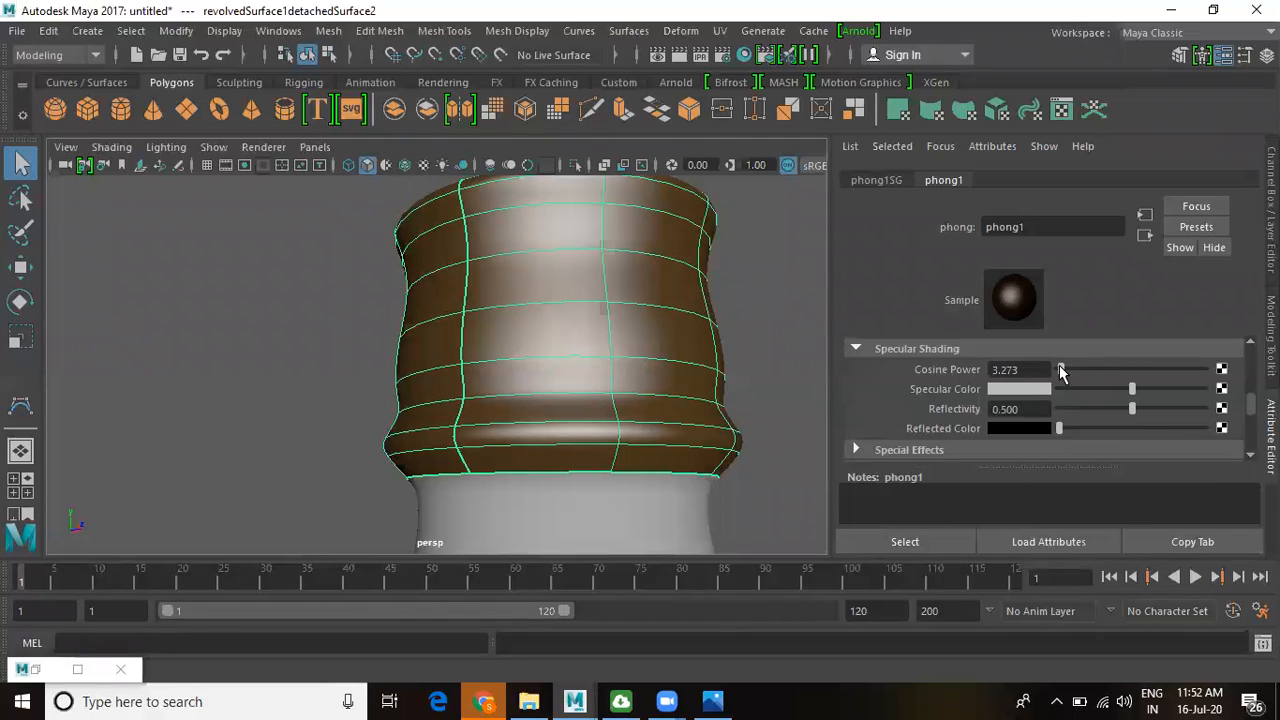
{"action": "left_click_drag", "start_coordinate": [1104, 390], "coordinate": [1075, 390]}
- Assign a new Blinn material to the bottle body below the cap
{"action": "left_click_drag", "start_coordinate": [790, 340], "coordinate": [582, 425], "text": "alt"}
{"action": "middle_click_drag", "start_coordinate": [591, 373], "coordinate": [607, 278], "text": "alt"}
{"action": "scroll", "coordinate": [656, 356], "scroll_direction": "down", "scroll_amount": 5}
{"action": "middle_click_drag", "start_coordinate": [656, 356], "coordinate": [700, 240], "text": "alt"}
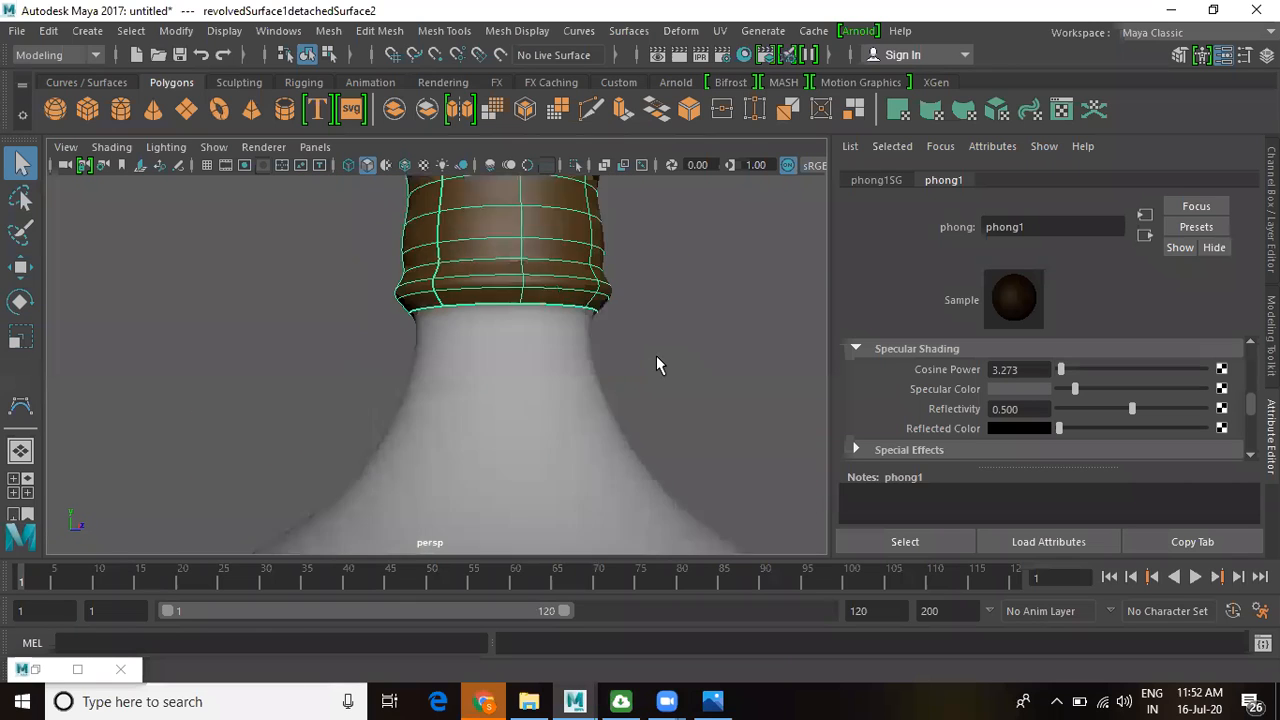
{"action": "scroll", "coordinate": [656, 362], "scroll_direction": "up", "scroll_amount": 3}
{"action": "left_click", "coordinate": [684, 402]}
{"action": "right_click_drag", "start_coordinate": [686, 406], "coordinate": [581, 643], "text": "alt"}
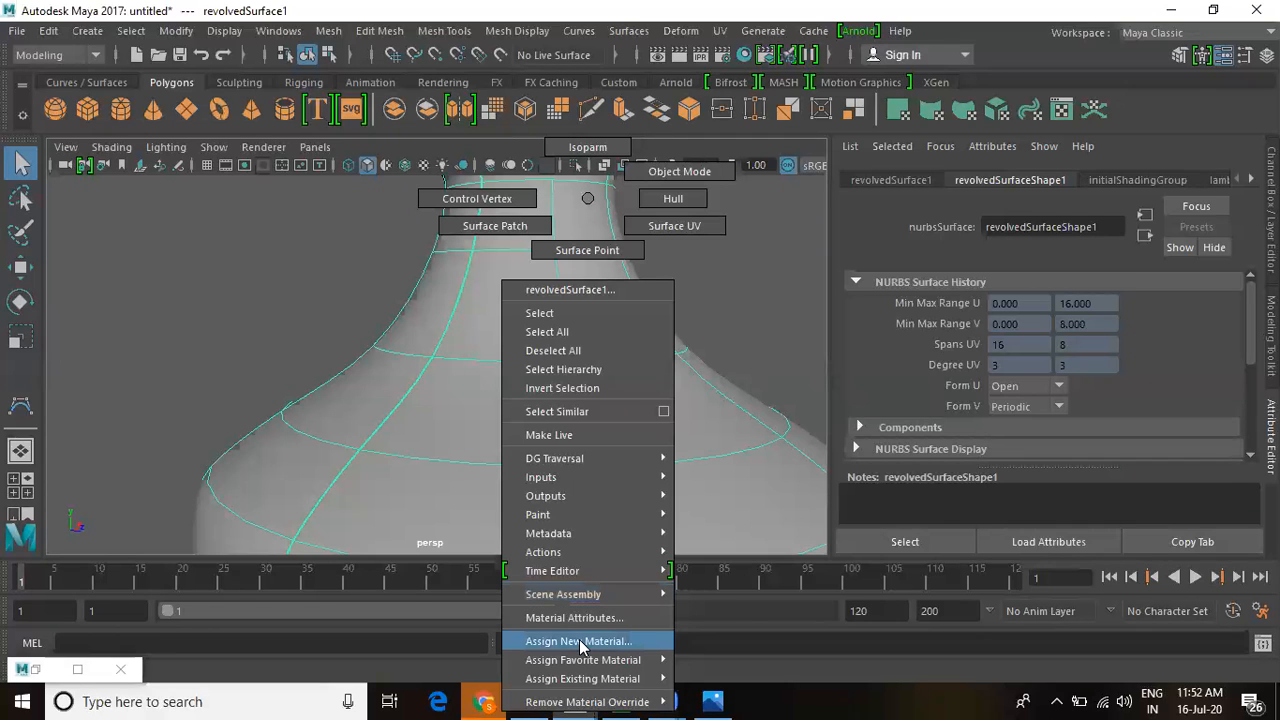
{"action": "left_click", "coordinate": [581, 644]}
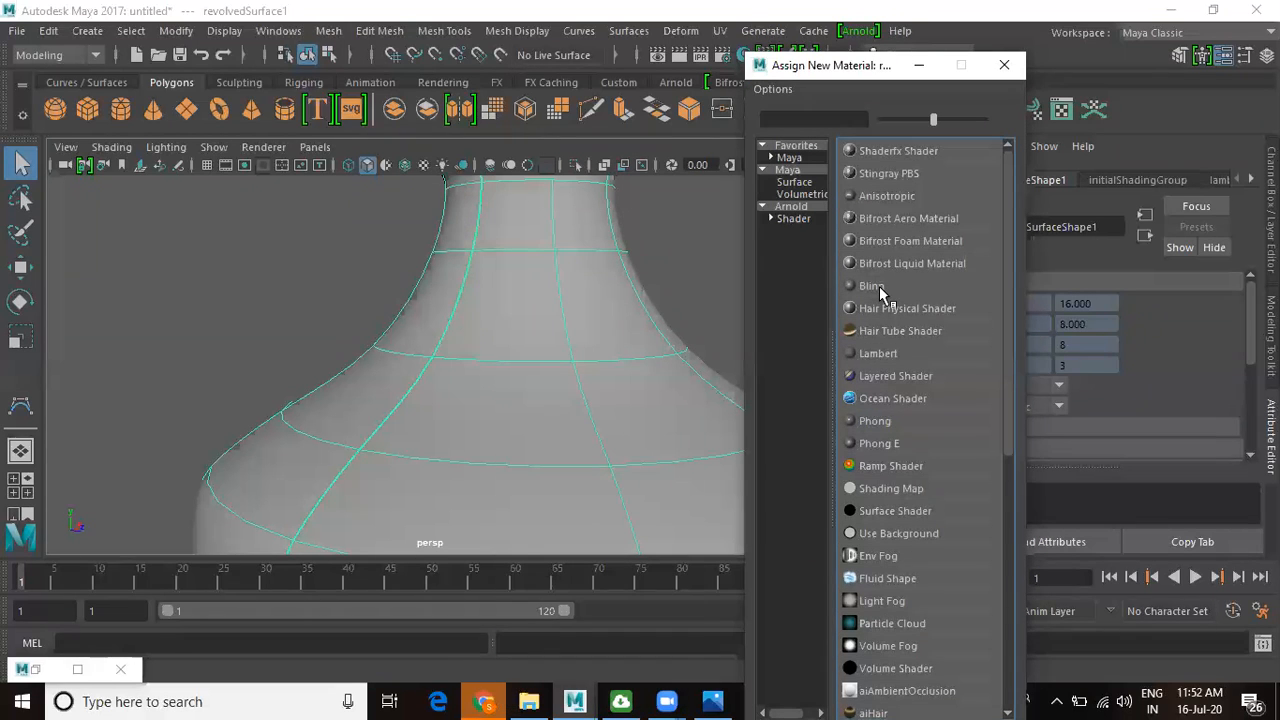
{"action": "left_click", "coordinate": [879, 286]}
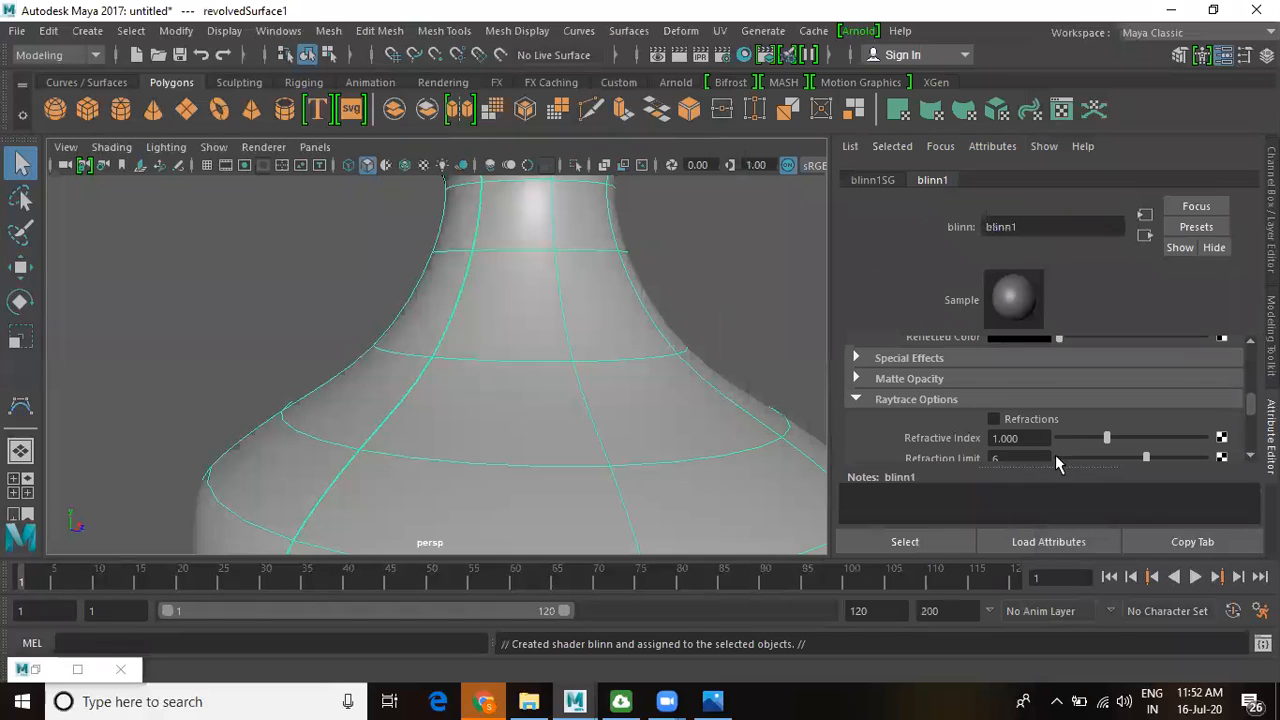
- Raise the Blinn material's transparency to nearly white so the bottle body is see-through like glass
{"action": "scroll", "coordinate": [1001, 337], "scroll_direction": "up", "scroll_amount": 6}
{"action": "left_click_drag", "start_coordinate": [1059, 403], "coordinate": [1173, 410]}
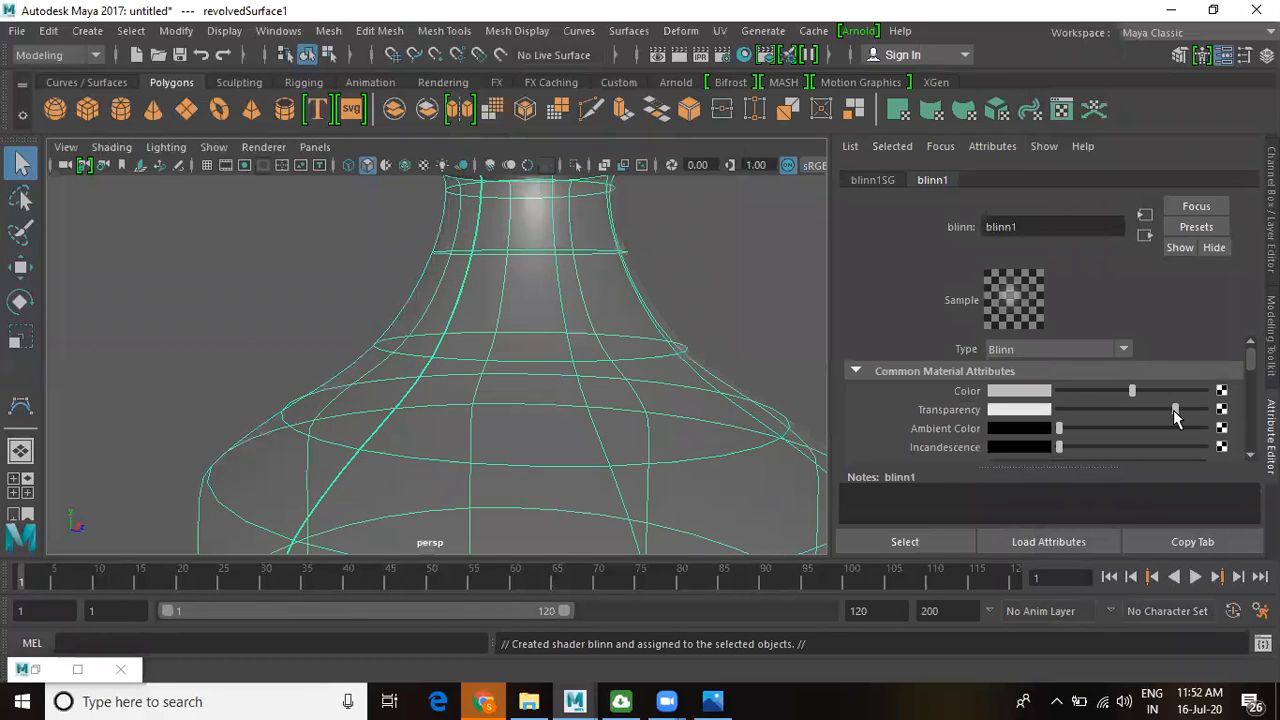
{"action": "scroll", "coordinate": [474, 404], "scroll_direction": "down", "scroll_amount": 4}
{"action": "left_click_drag", "start_coordinate": [470, 408], "coordinate": [506, 423], "text": "alt"}
{"action": "middle_click_drag", "start_coordinate": [506, 423], "coordinate": [506, 388], "text": "alt"}
- Set the bottle material's eccentricity to 0.136 and its specular roll off to 1.5
{"action": "scroll", "coordinate": [1074, 414], "scroll_direction": "down", "scroll_amount": 5}
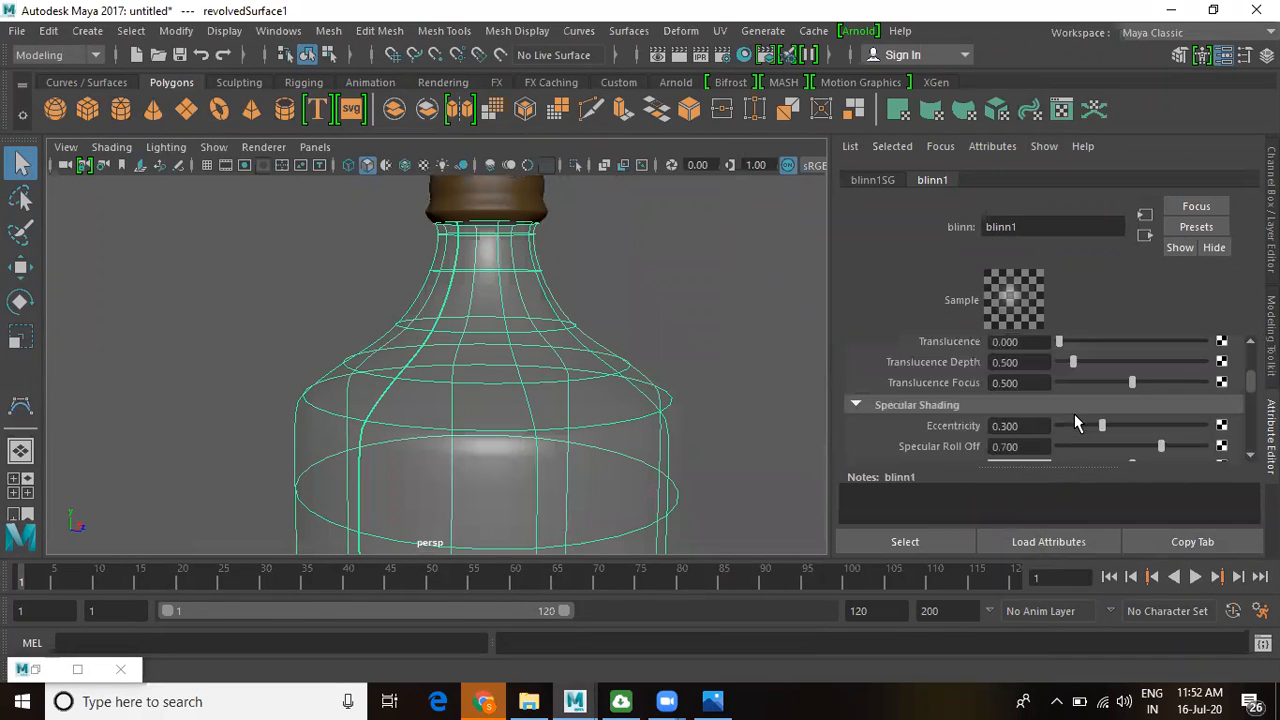
{"action": "mouse_move", "coordinate": [1101, 426]}
{"action": "left_mouse_down"}
{"action": "mouse_move", "coordinate": [1114, 428]}
{"action": "mouse_move", "coordinate": [1077, 434]}
{"action": "left_mouse_up"}
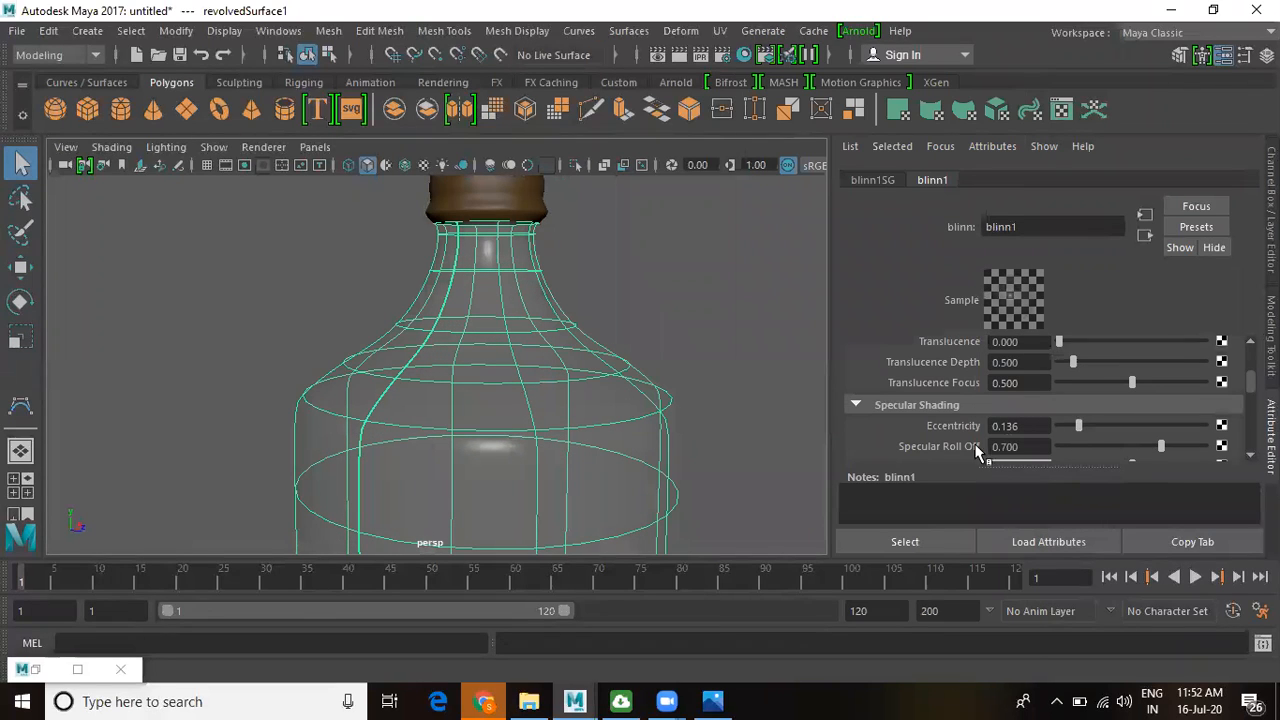
{"action": "double_click", "coordinate": [1008, 447]}
{"action": "type", "text": "1.5"}
{"action": "key", "text": "Return"}
{"action": "mouse_move", "coordinate": [613, 430]}
{"action": "left_mouse_down", "text": "alt"}
{"action": "mouse_move", "coordinate": [589, 394]}
{"action": "mouse_move", "coordinate": [609, 377]}
{"action": "mouse_move", "coordinate": [603, 457]}
{"action": "mouse_move", "coordinate": [584, 410]}
{"action": "mouse_move", "coordinate": [617, 391]}
{"action": "mouse_move", "coordinate": [604, 426]}
{"action": "left_mouse_up", "text": "alt"}
- Enable refractions for the bottle material and set its refractive index to 1.52
{"action": "scroll", "coordinate": [1061, 410], "scroll_direction": "down", "scroll_amount": 6}
{"action": "left_click", "coordinate": [994, 419]}
{"action": "left_click_drag", "start_coordinate": [1024, 438], "coordinate": [938, 444]}
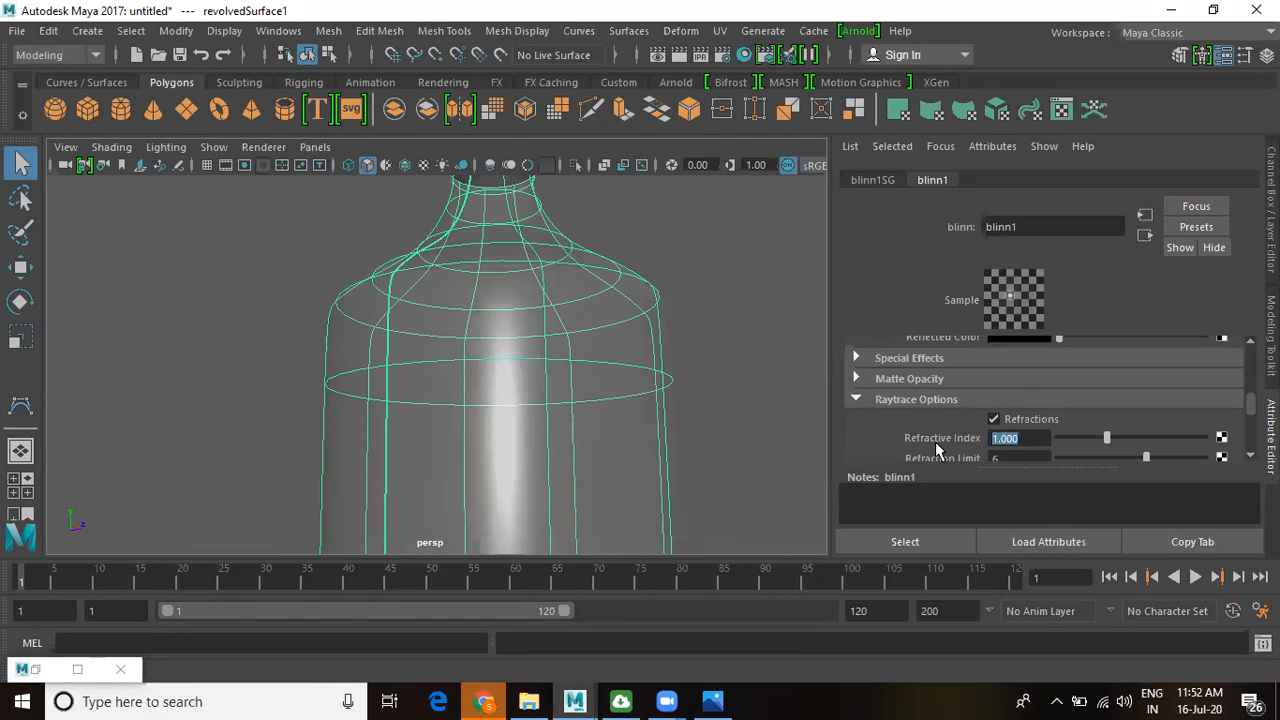
{"action": "type", "text": "1.52"}
{"action": "key", "text": "Return"}
- Deselect everything and examine the glass bottle and its brown cap from several angles in an enlarged perspective view
{"action": "right_click_drag", "start_coordinate": [655, 409], "coordinate": [414, 352], "text": "alt"}
{"action": "left_click_drag", "start_coordinate": [448, 380], "coordinate": [539, 300], "text": "alt"}
{"action": "left_click", "coordinate": [606, 300]}
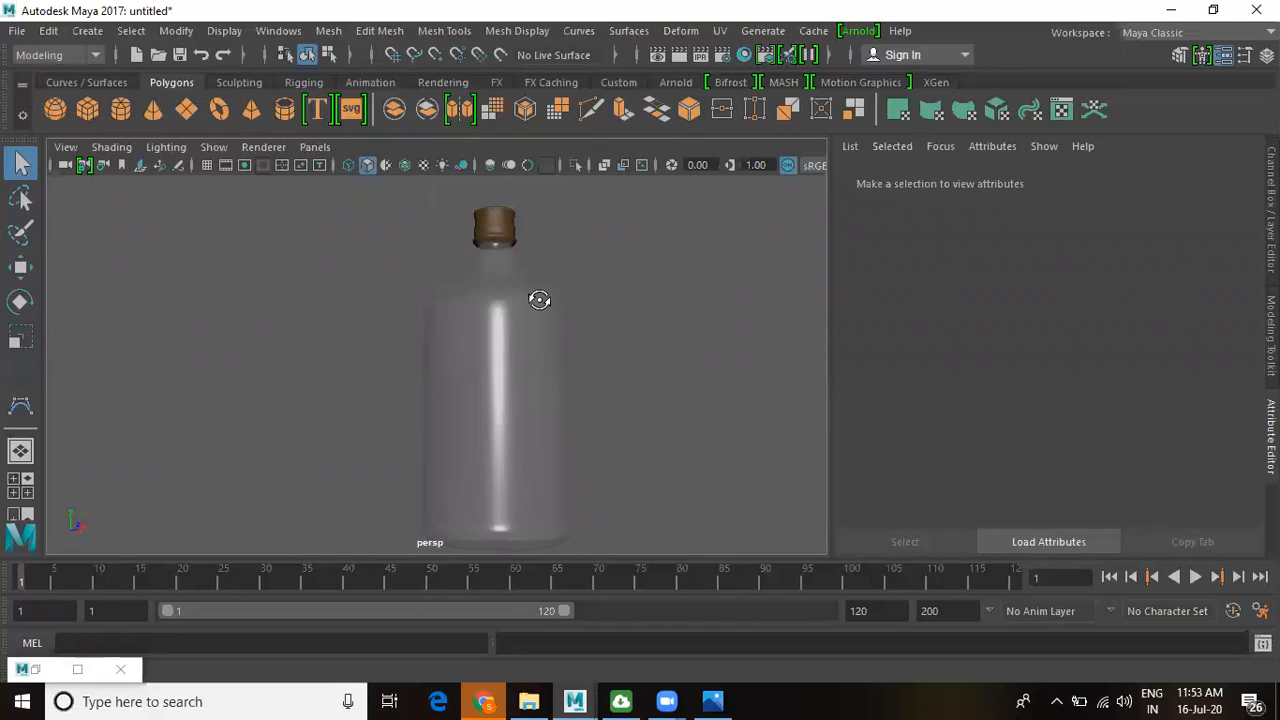
{"action": "key", "text": "ctrl+space"}
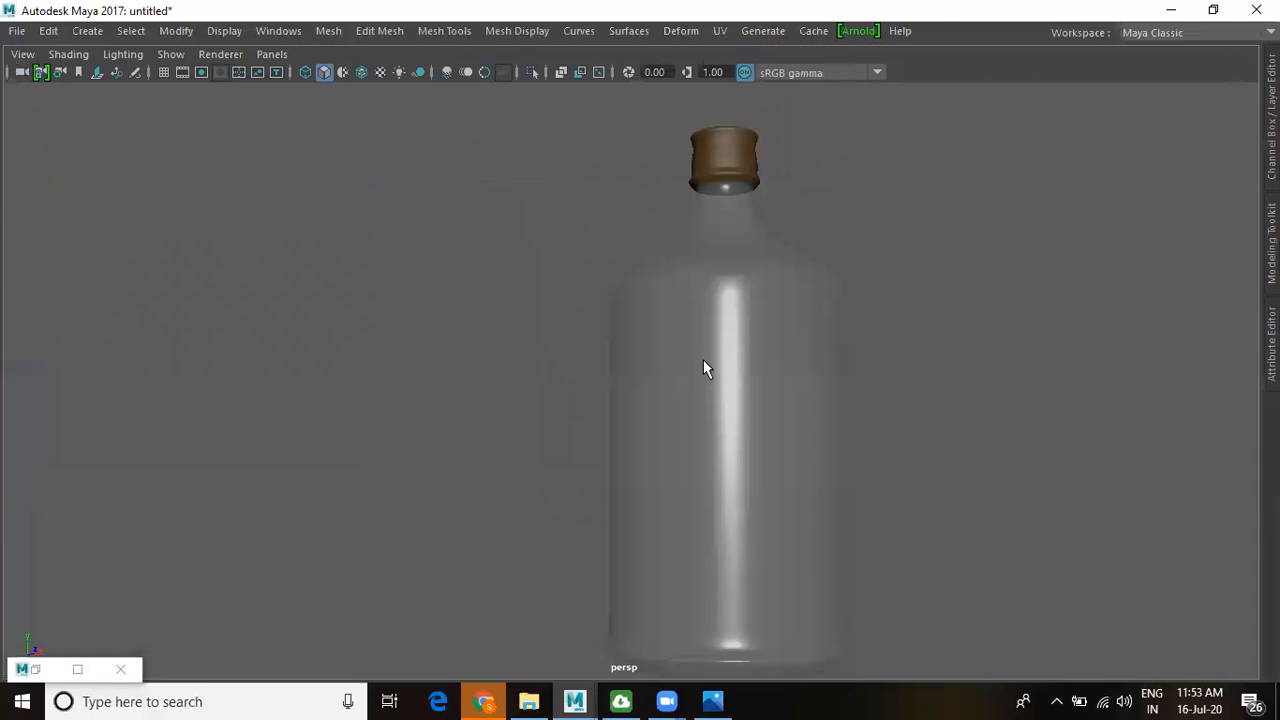
{"action": "left_click_drag", "start_coordinate": [697, 338], "coordinate": [691, 562], "text": "alt"}
{"action": "left_click_drag", "start_coordinate": [700, 583], "coordinate": [694, 440], "text": "alt"}
{"action": "right_click_drag", "start_coordinate": [694, 440], "coordinate": [614, 444], "text": "alt"}
{"action": "left_click_drag", "start_coordinate": [600, 398], "coordinate": [646, 412], "text": "alt"}
{"action": "right_click_drag", "start_coordinate": [596, 325], "coordinate": [766, 503], "text": "alt"}
{"action": "middle_click_drag", "start_coordinate": [702, 403], "coordinate": [807, 530], "text": "alt"}
{"action": "right_click_drag", "start_coordinate": [806, 462], "coordinate": [632, 405], "text": "alt"}
{"action": "left_click_drag", "start_coordinate": [633, 413], "coordinate": [685, 440], "text": "alt"}
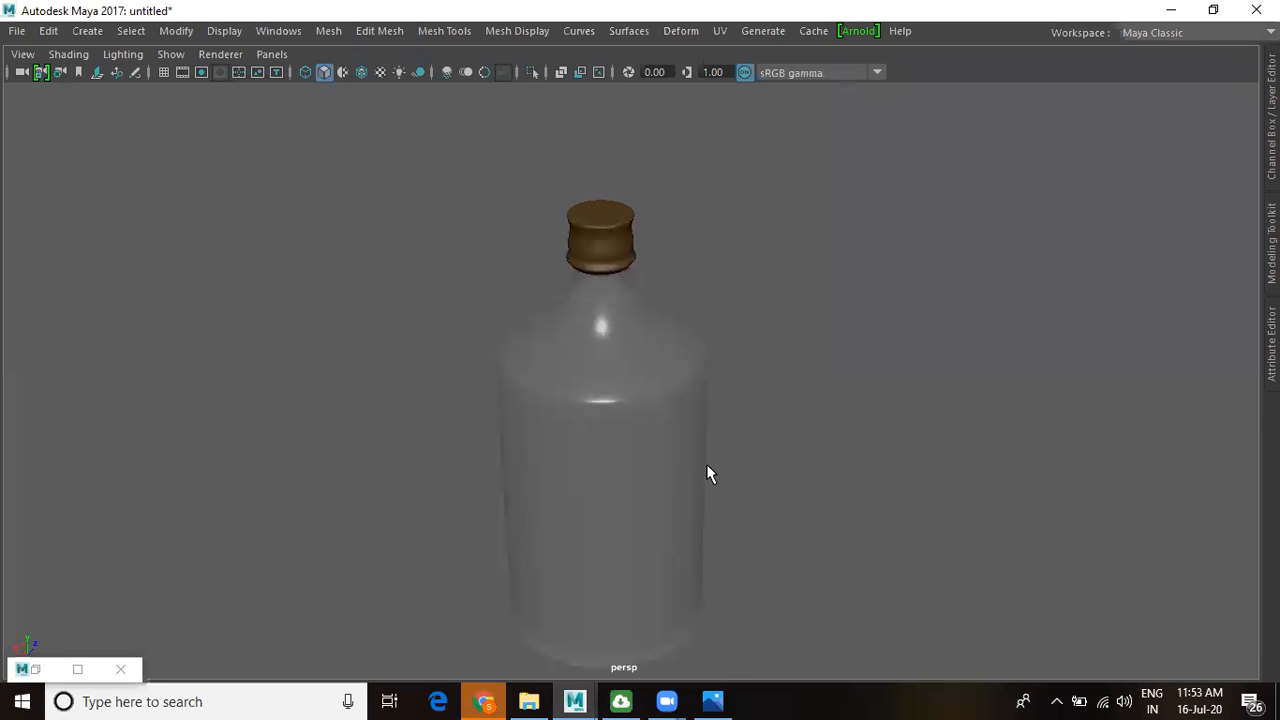
{"action": "right_click_drag", "start_coordinate": [709, 474], "coordinate": [609, 429], "text": "alt"}
{"action": "middle_click_drag", "start_coordinate": [609, 429], "coordinate": [530, 390], "text": "alt"}
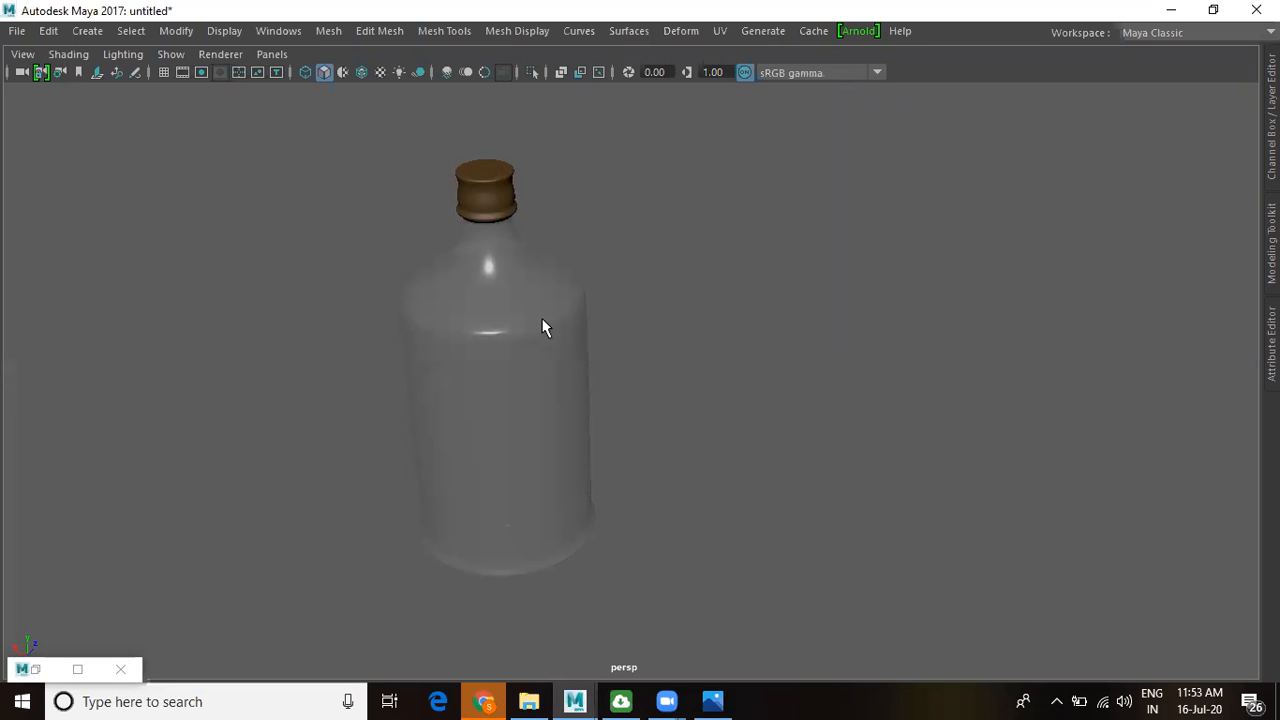
{"action": "key", "text": "ctrl+space"}
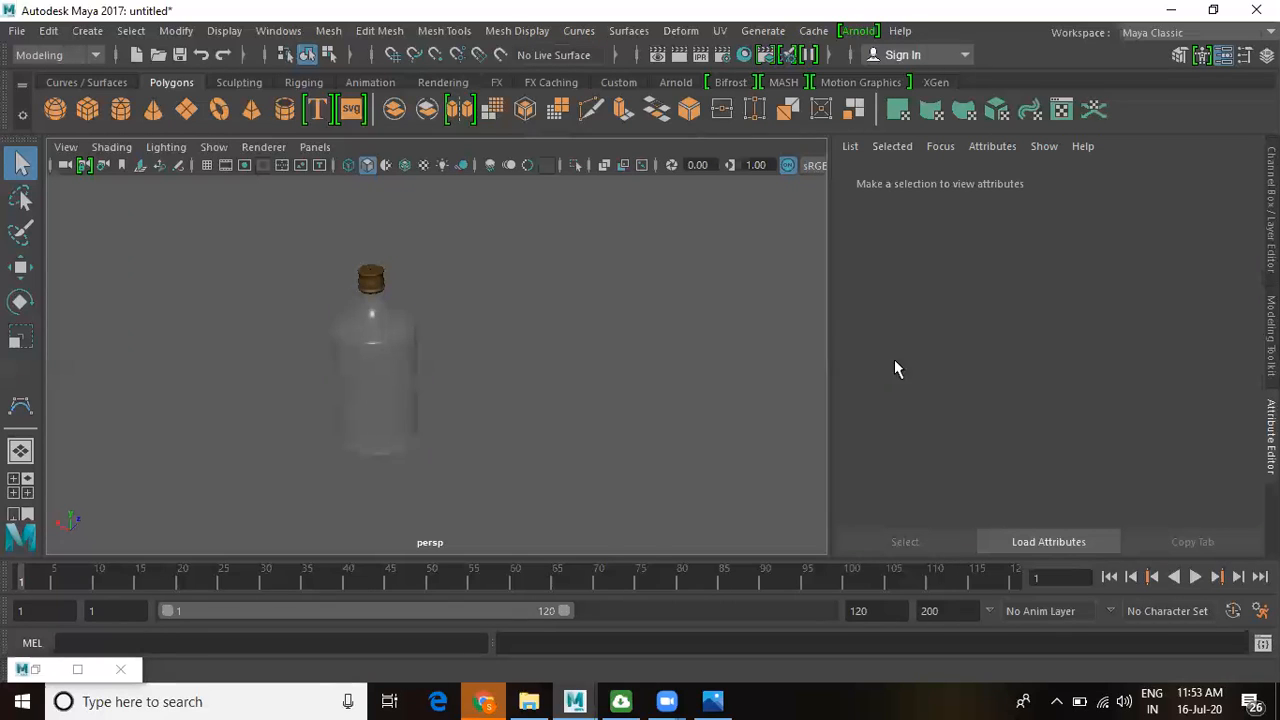
{"action": "scroll", "coordinate": [528, 474], "scroll_direction": "up", "scroll_amount": 6}
{"action": "left_click_drag", "start_coordinate": [452, 410], "coordinate": [440, 380], "text": "alt"}
{"action": "middle_click_drag", "start_coordinate": [450, 372], "coordinate": [646, 334], "text": "alt"}
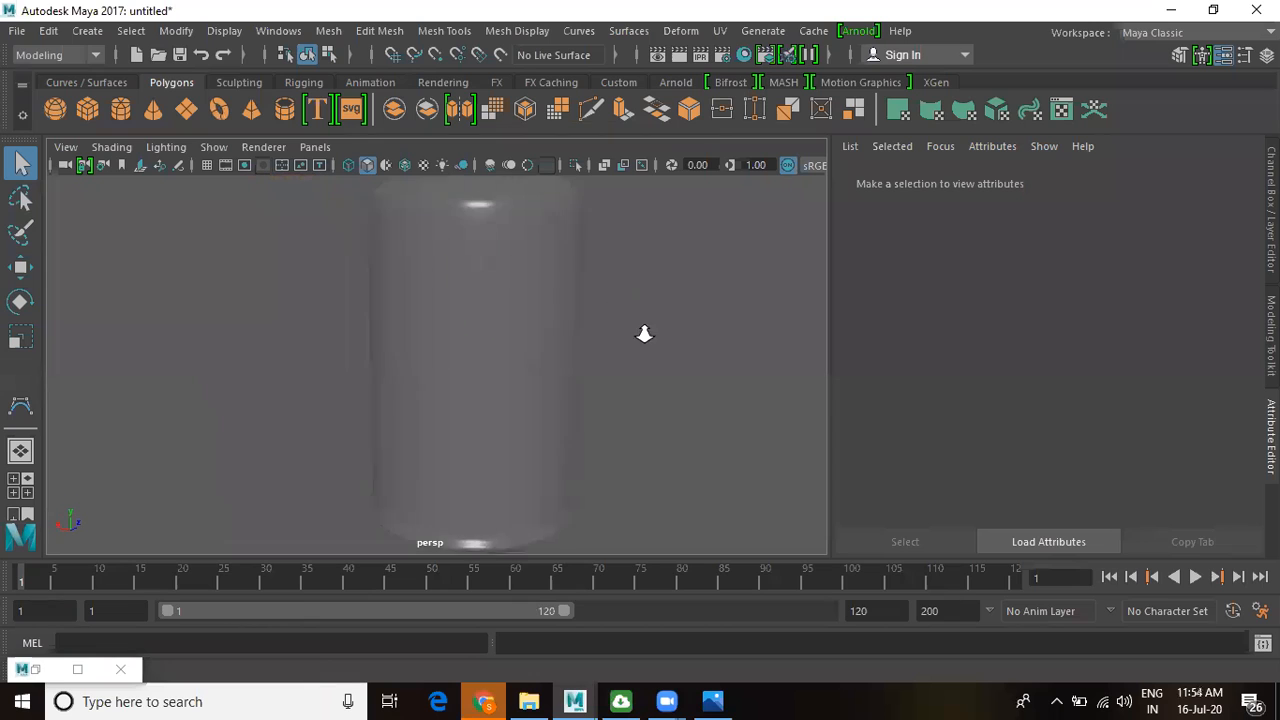
- Duplicate the glass bottle body and move the copy along X to stand beside the original in the front view
{"action": "left_click", "coordinate": [563, 341]}
{"action": "middle_click_drag", "start_coordinate": [609, 380], "coordinate": [597, 331], "text": "alt"}
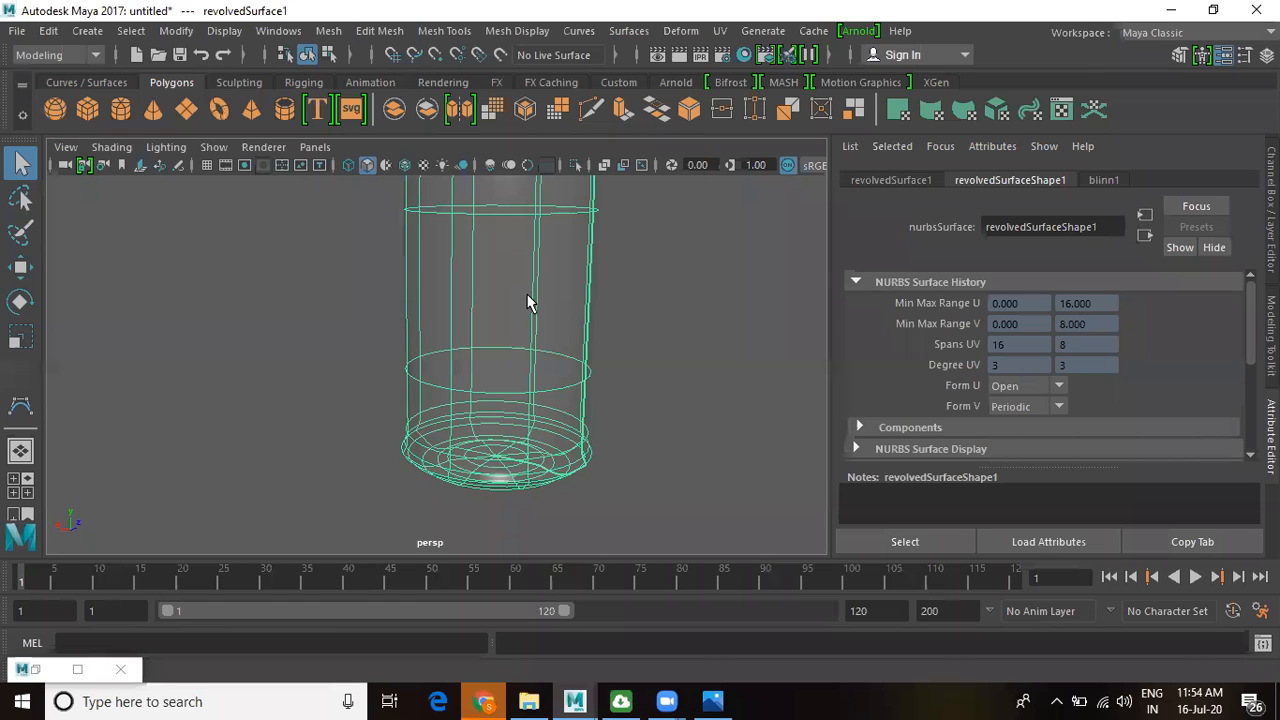
{"action": "scroll", "coordinate": [400, 314], "scroll_direction": "down", "scroll_amount": 3}
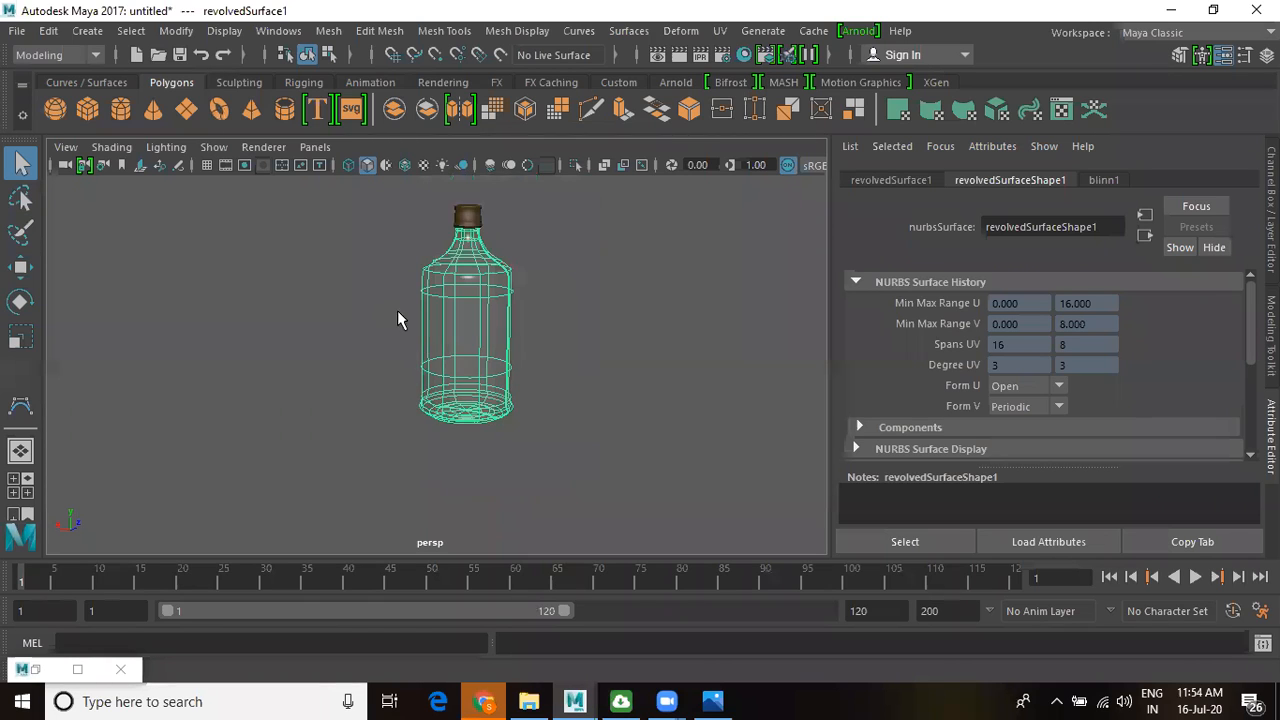
{"action": "left_click_drag", "start_coordinate": [449, 303], "coordinate": [512, 344], "text": "alt"}
{"action": "key", "text": "w"}
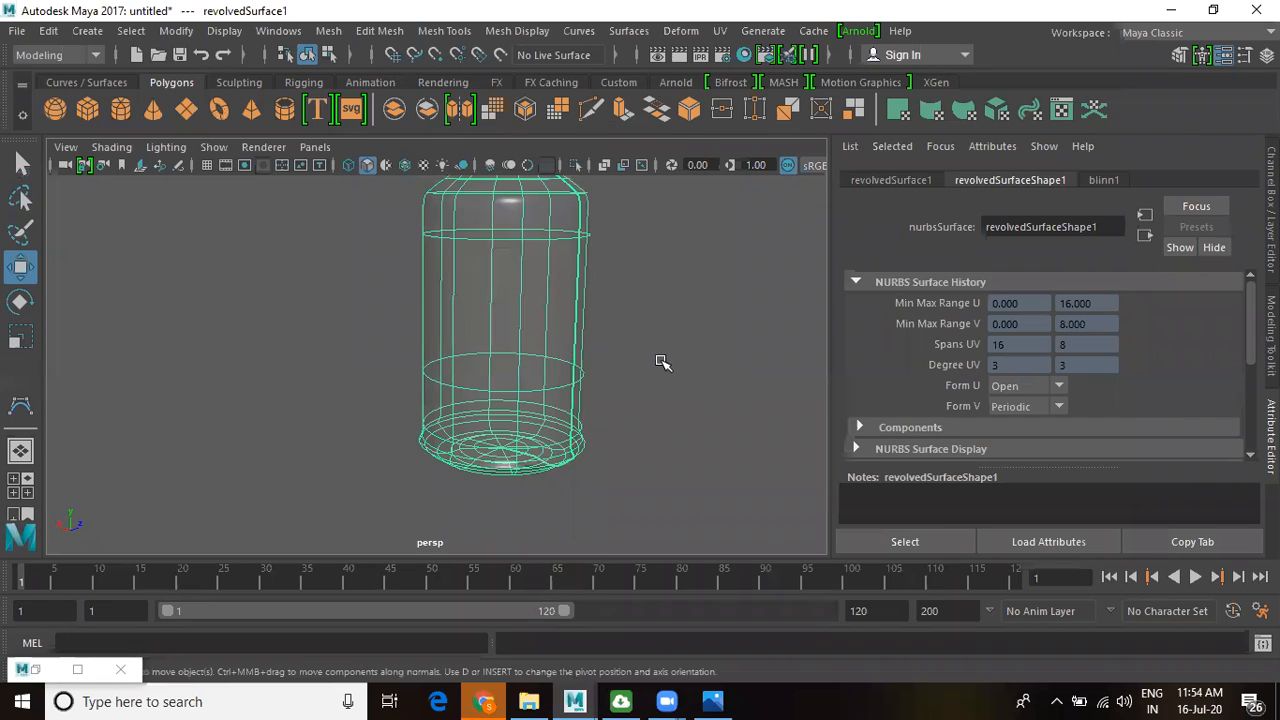
{"action": "scroll", "coordinate": [454, 323], "scroll_direction": "down", "scroll_amount": 4}
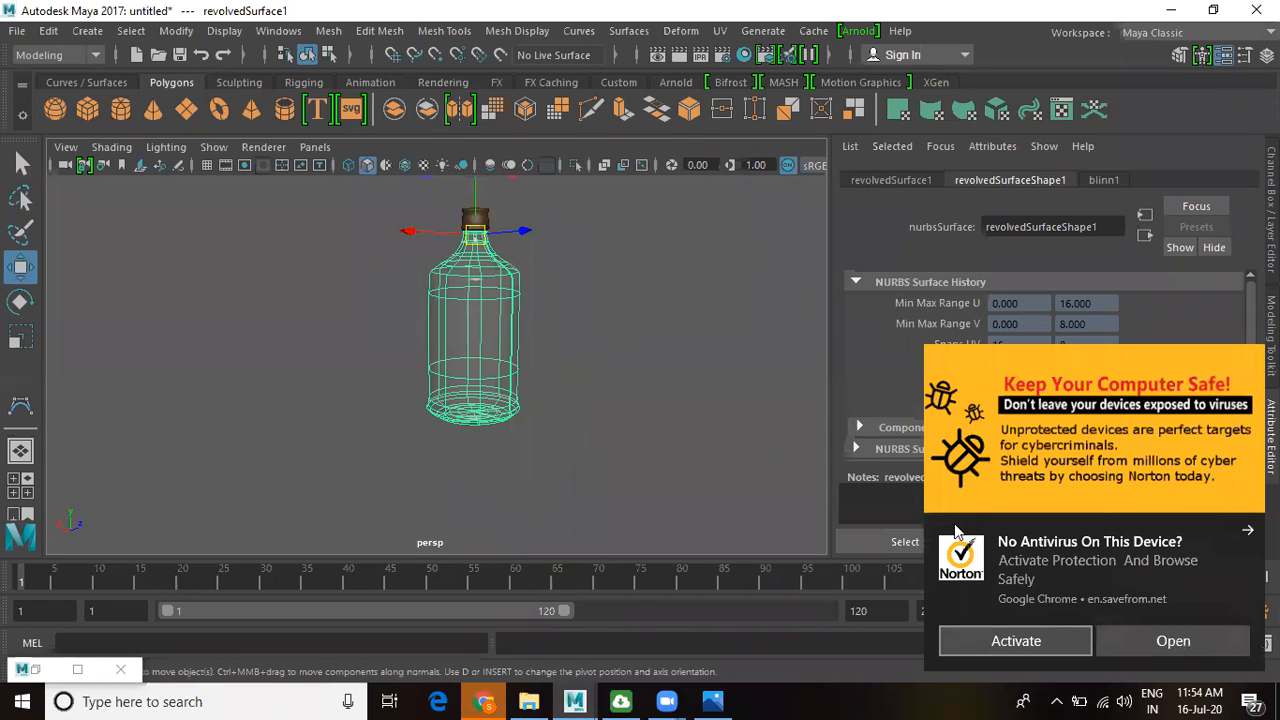
{"action": "scroll", "coordinate": [505, 350], "scroll_direction": "up", "scroll_amount": 3}
{"action": "key", "text": "space"}
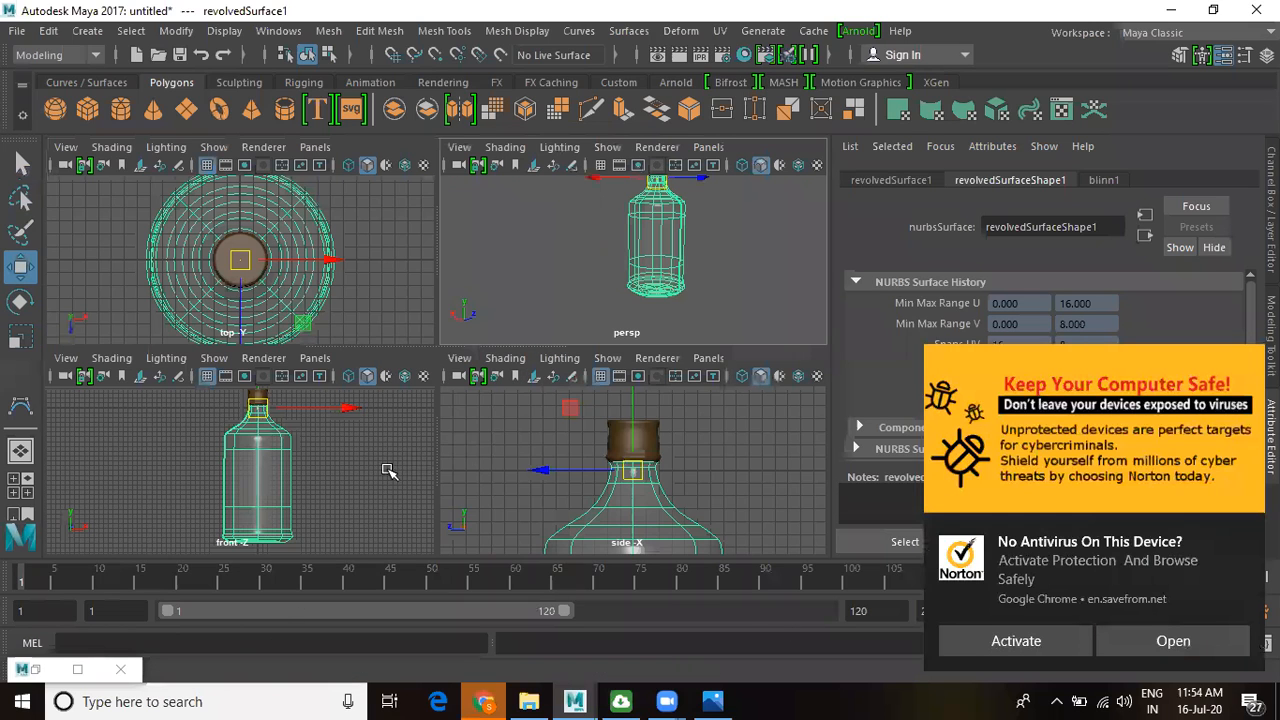
{"action": "key", "text": "space"}
{"action": "key", "text": "f"}
{"action": "scroll", "coordinate": [437, 374], "scroll_direction": "down", "scroll_amount": 3}
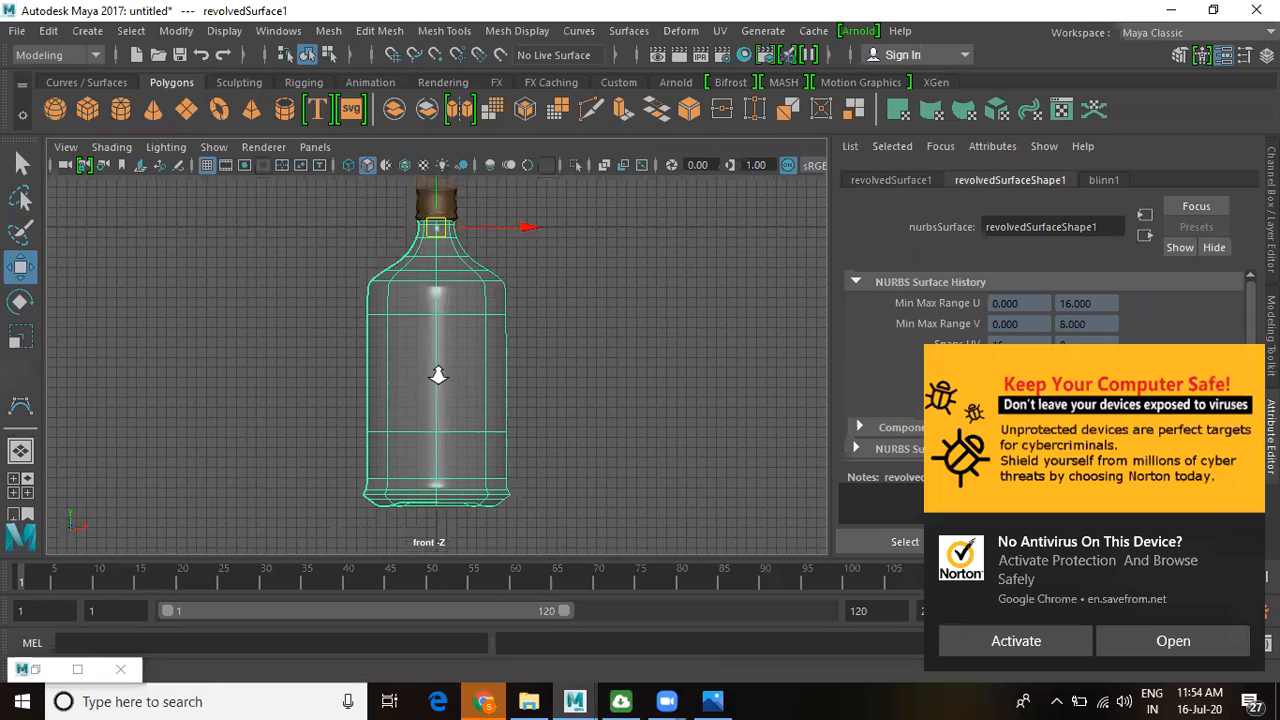
{"action": "middle_click_drag", "start_coordinate": [417, 369], "coordinate": [371, 373], "text": "alt"}
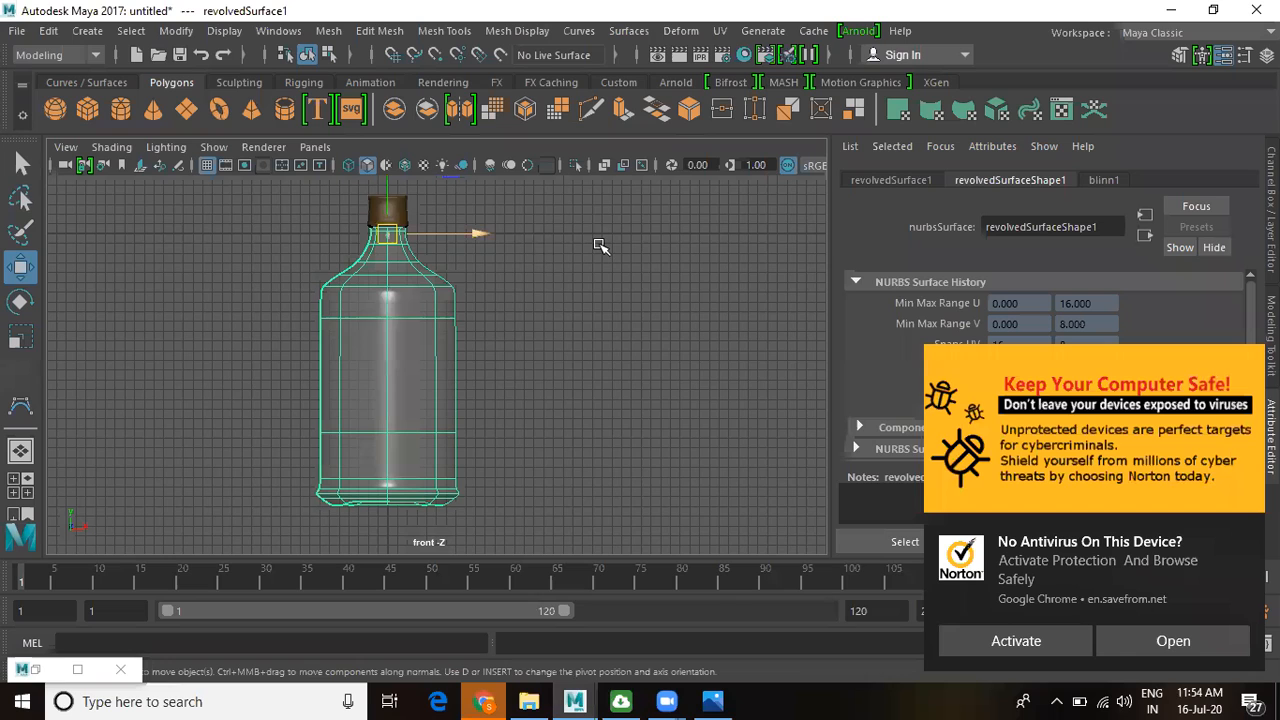
{"action": "key", "text": "ctrl+d"}
{"action": "middle_click_drag", "start_coordinate": [600, 246], "coordinate": [686, 271]}
- Insert an isoparm around the middle of the duplicated bottle body
{"action": "right_click_drag", "start_coordinate": [620, 367], "coordinate": [618, 147]}
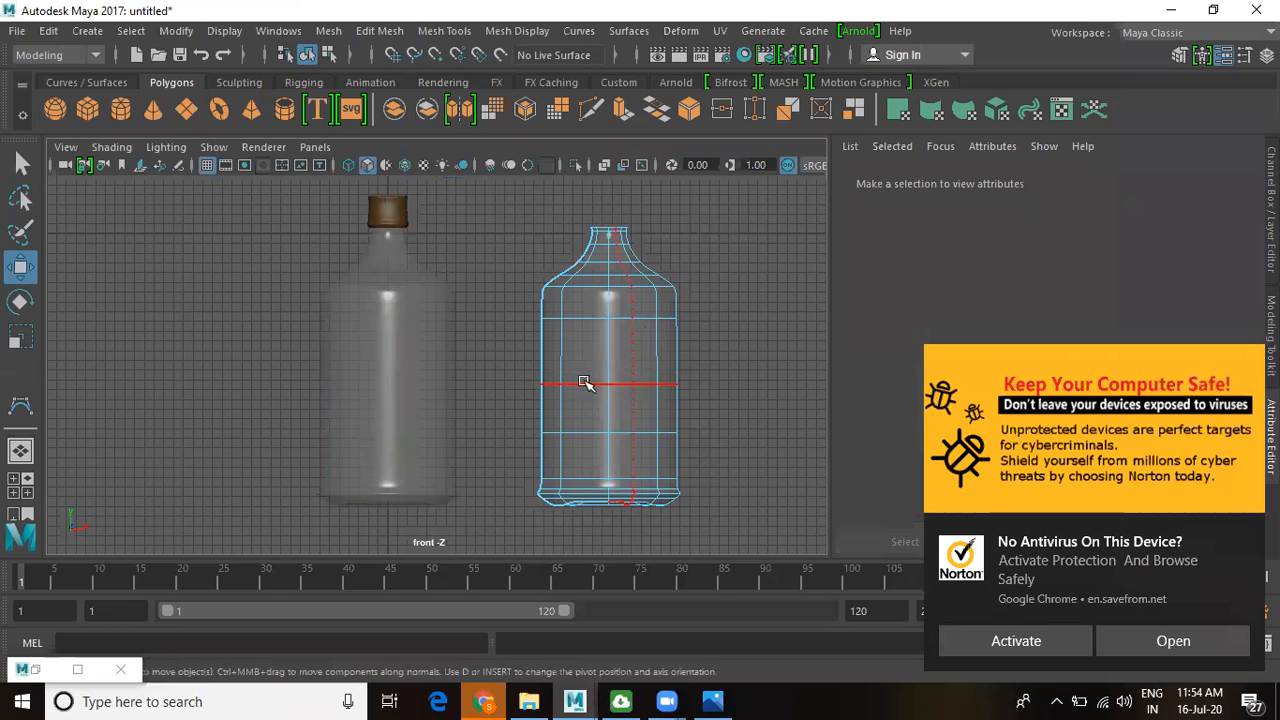
{"action": "left_click", "coordinate": [658, 385]}
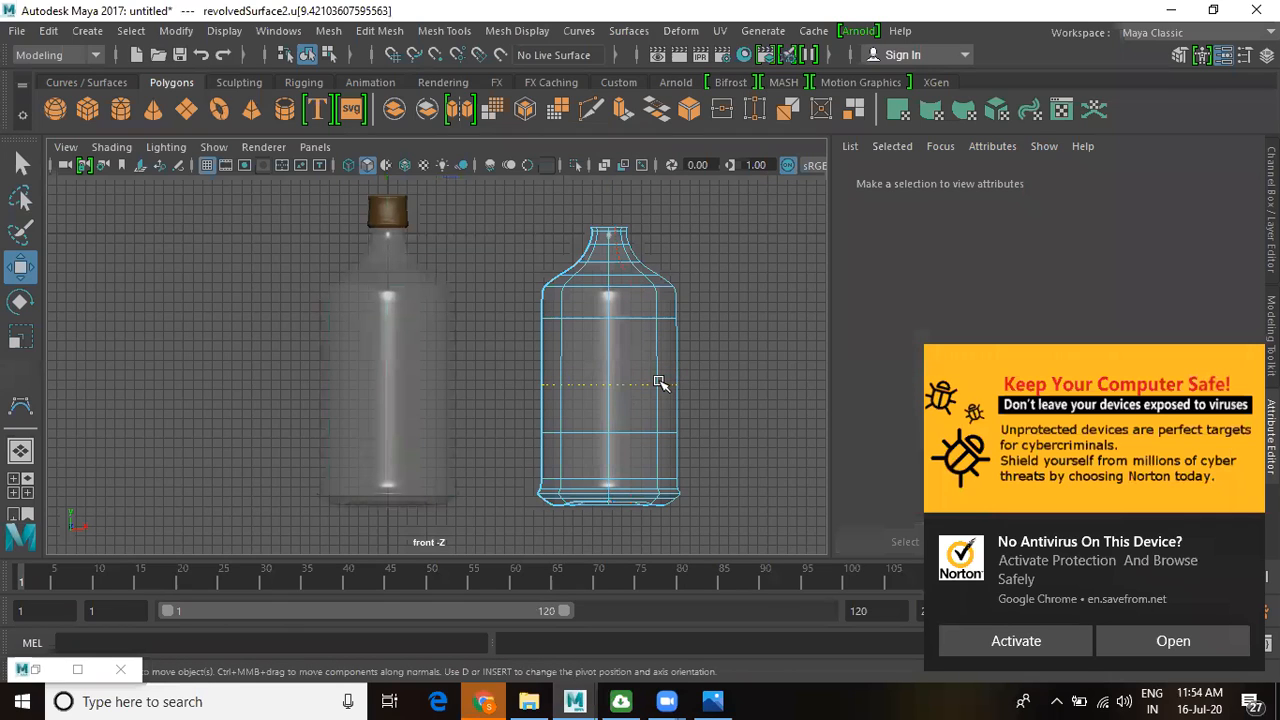
{"action": "left_click", "coordinate": [631, 30]}
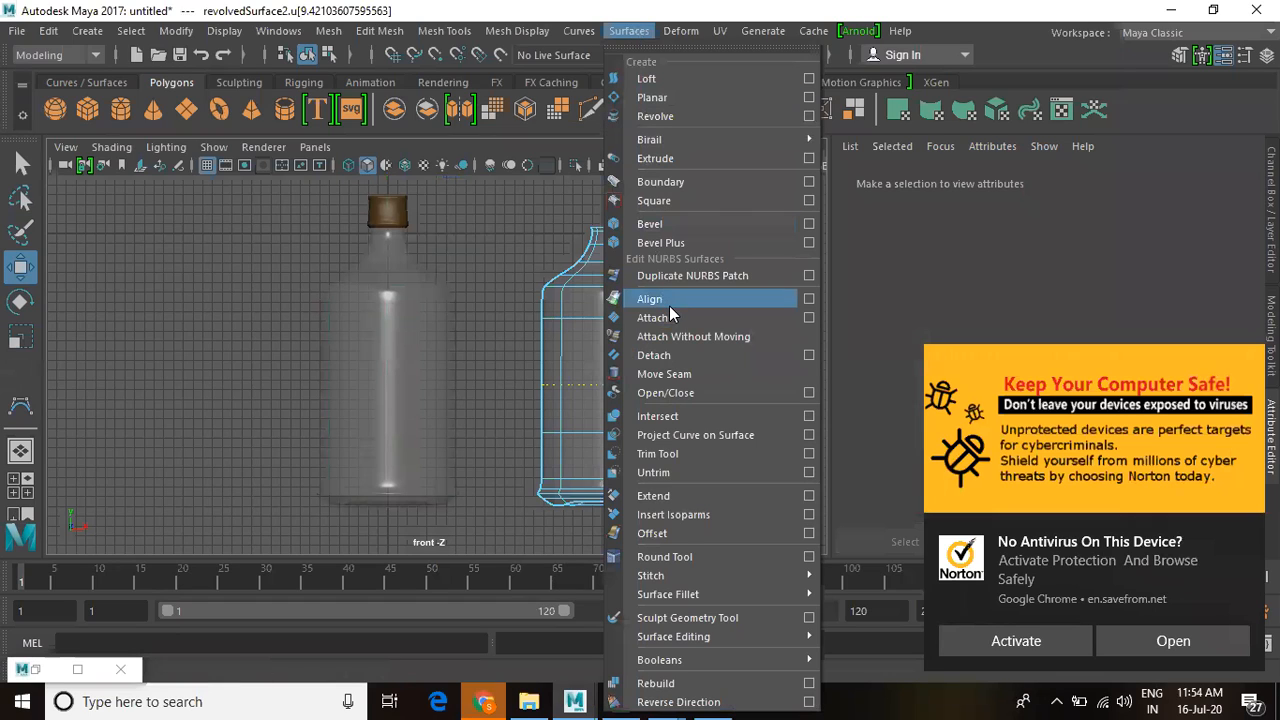
{"action": "left_click", "coordinate": [678, 517]}
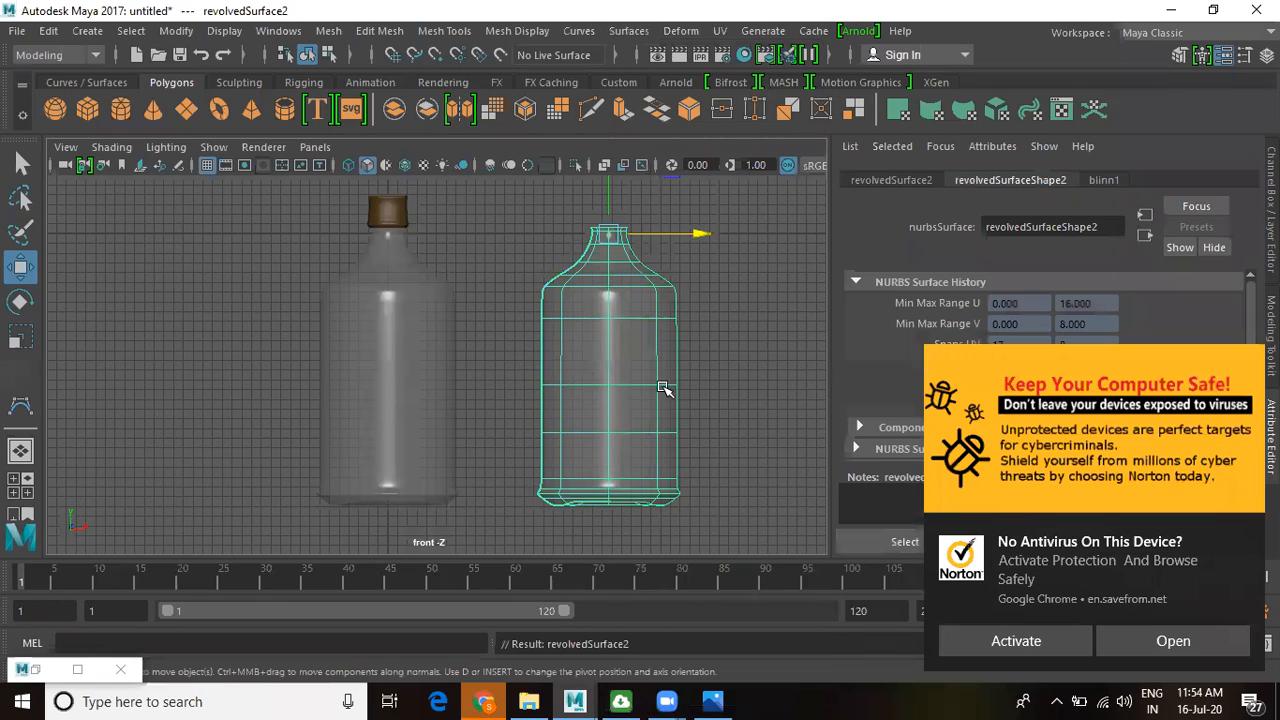
{"action": "scroll", "coordinate": [641, 385], "scroll_direction": "up", "scroll_amount": 5}
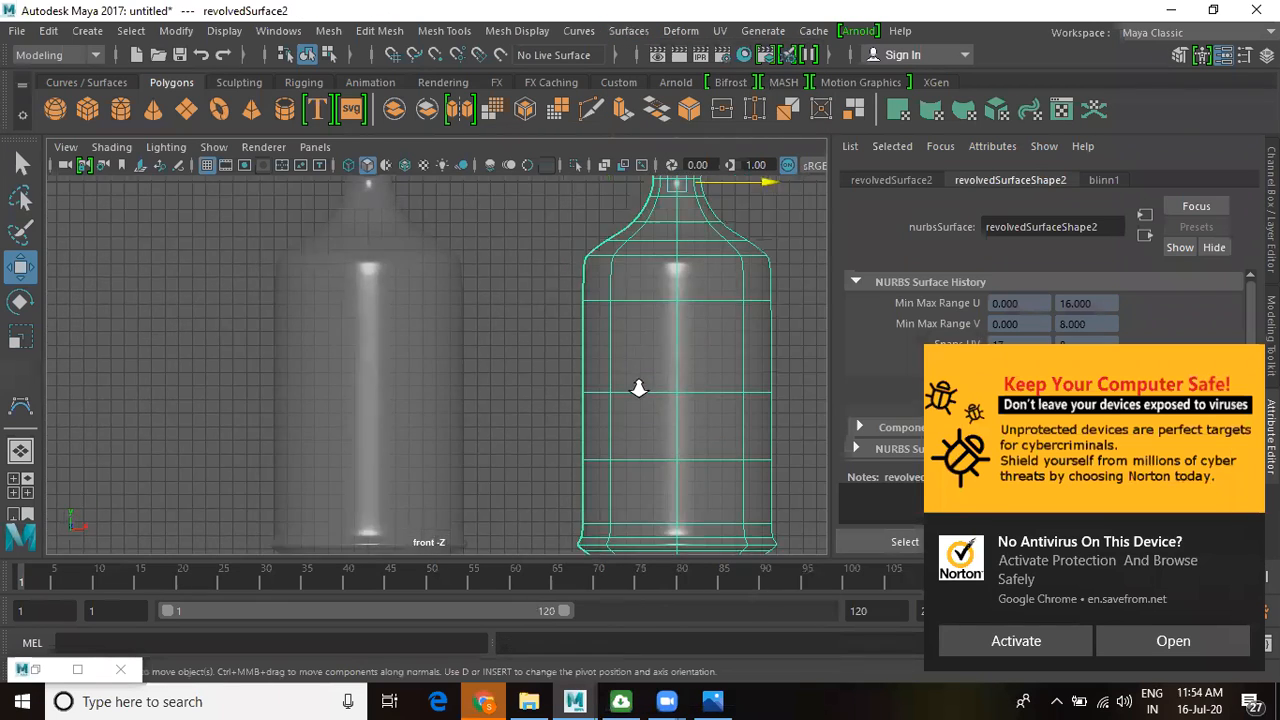
{"action": "scroll", "coordinate": [643, 390], "scroll_direction": "down", "scroll_amount": 4}
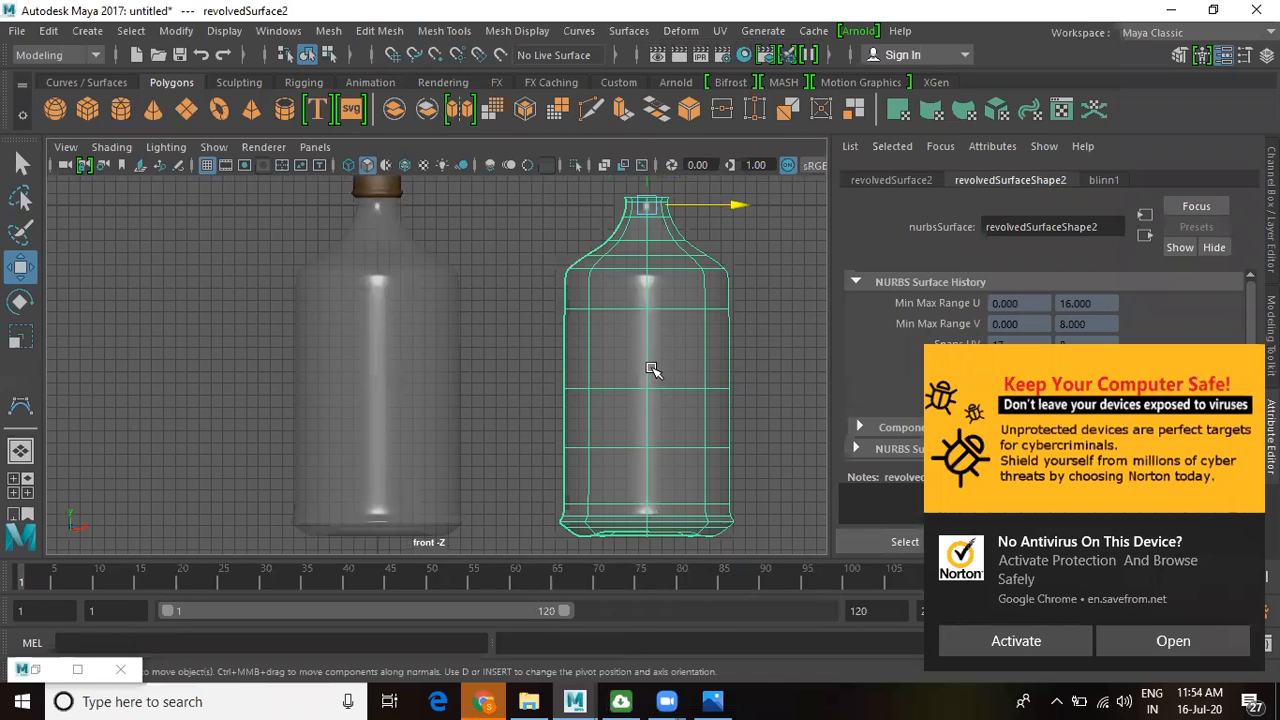
- Detach the duplicated bottle's surface at the isoparm inserted around its middle
{"action": "right_click_drag", "start_coordinate": [650, 375], "coordinate": [652, 149]}
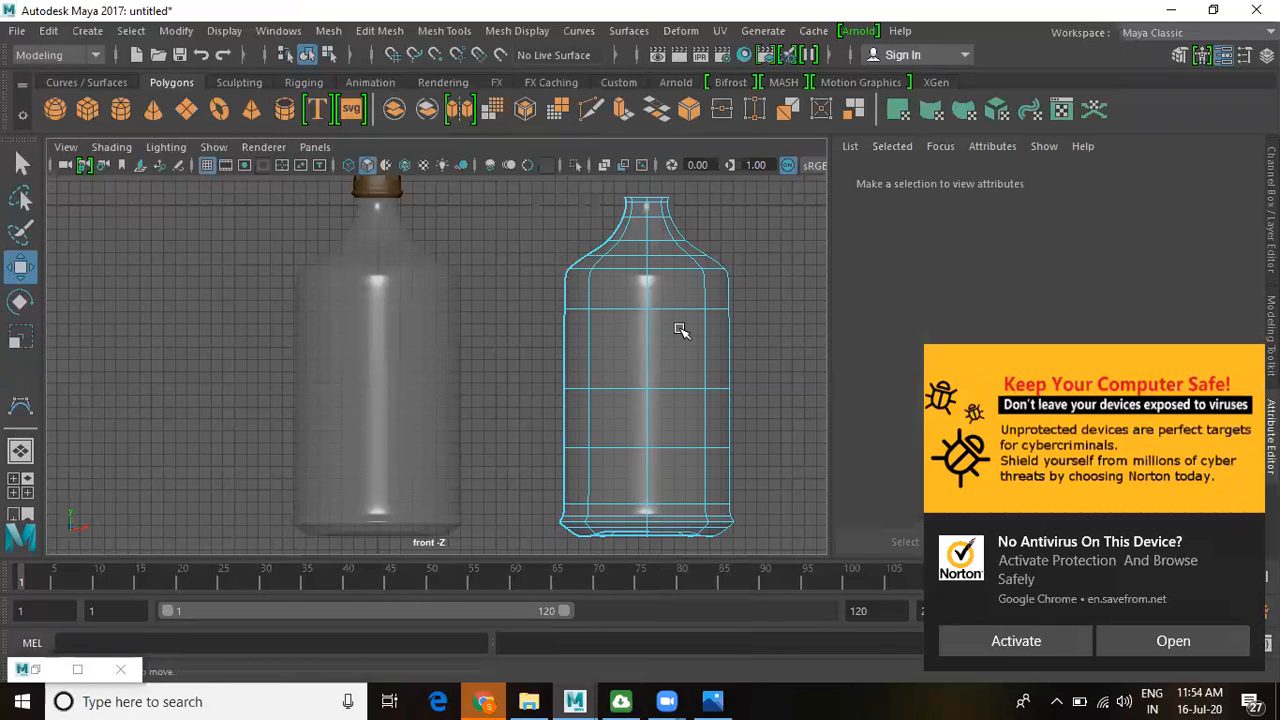
{"action": "left_click", "coordinate": [674, 389]}
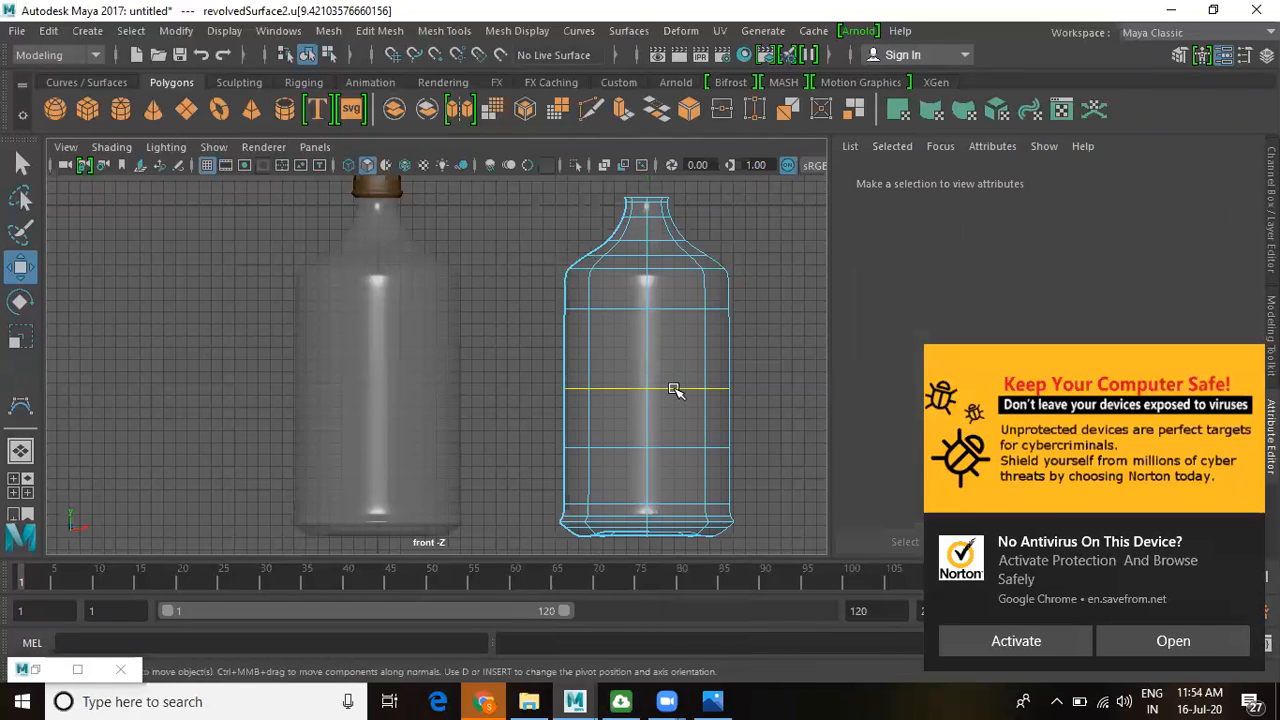
{"action": "left_click", "coordinate": [640, 33]}
{"action": "left_click", "coordinate": [655, 355]}
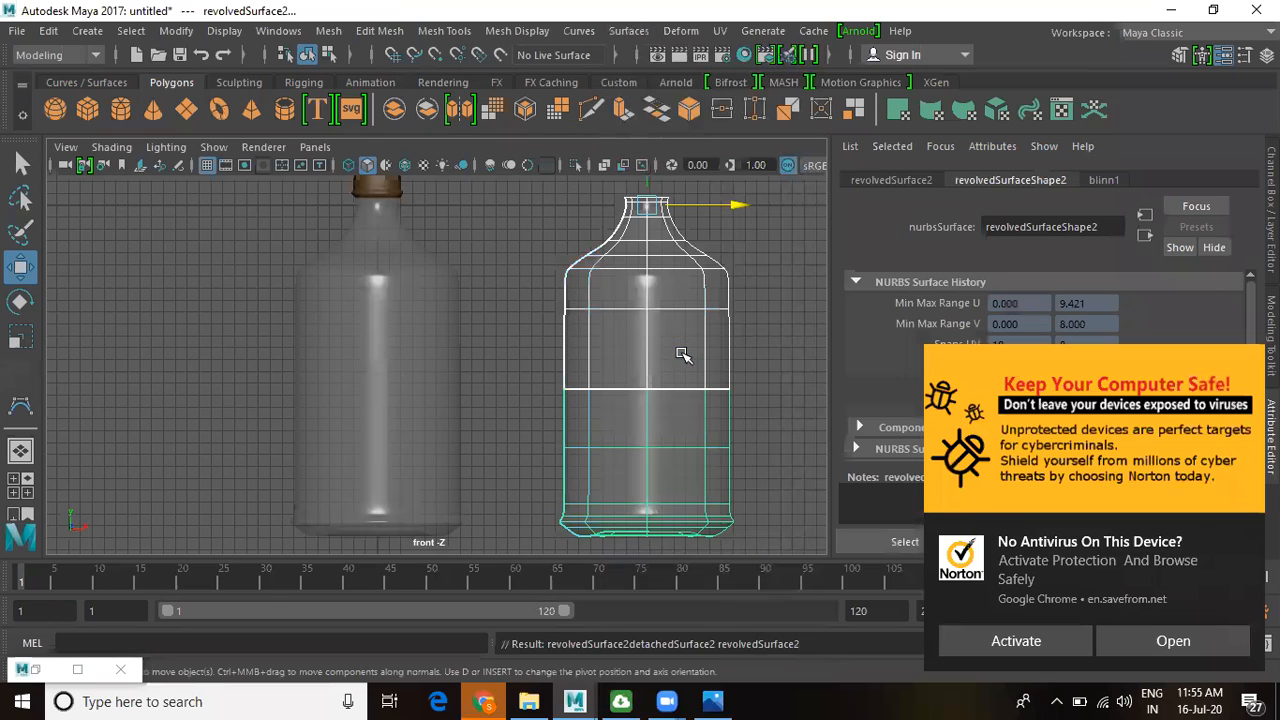
- Delete the detached upper half of the duplicated bottle
{"action": "left_click", "coordinate": [766, 343]}
{"action": "left_click", "coordinate": [684, 343]}
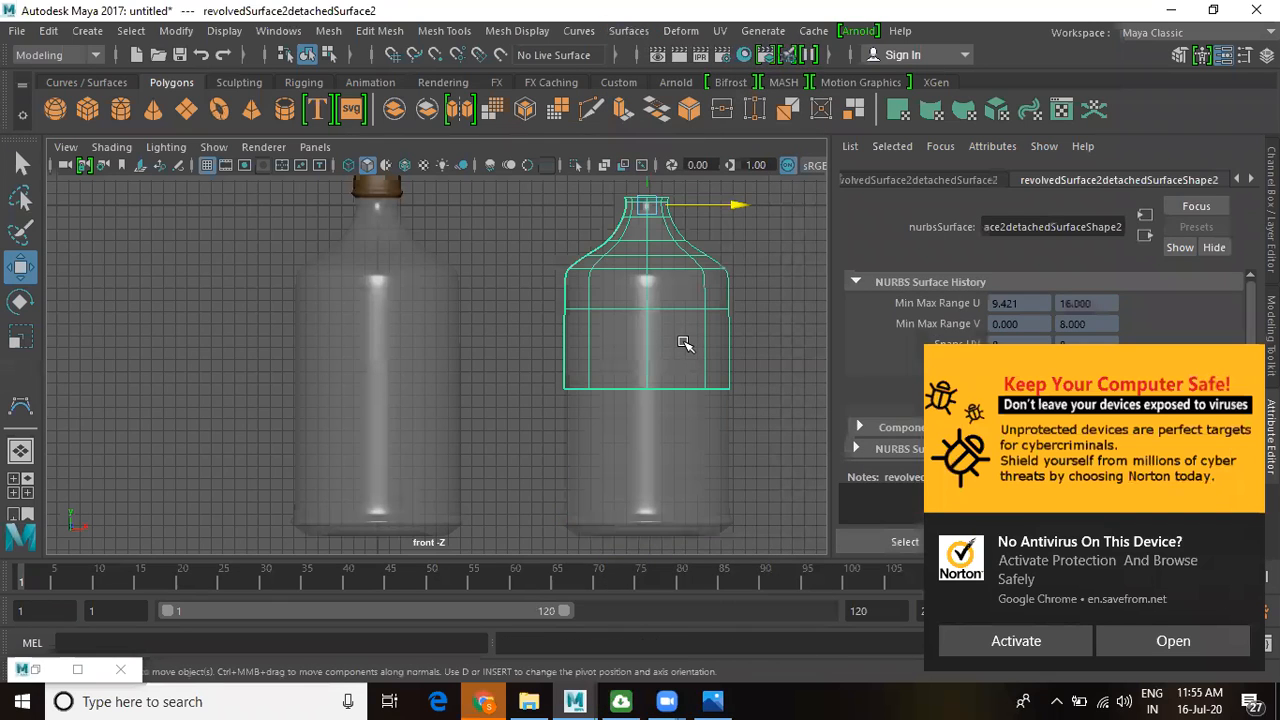
{"action": "key", "text": "Delete"}
- Select the duplicate's remaining lower half, frame it in the perspective view and examine its open rim
{"action": "left_click", "coordinate": [683, 424]}
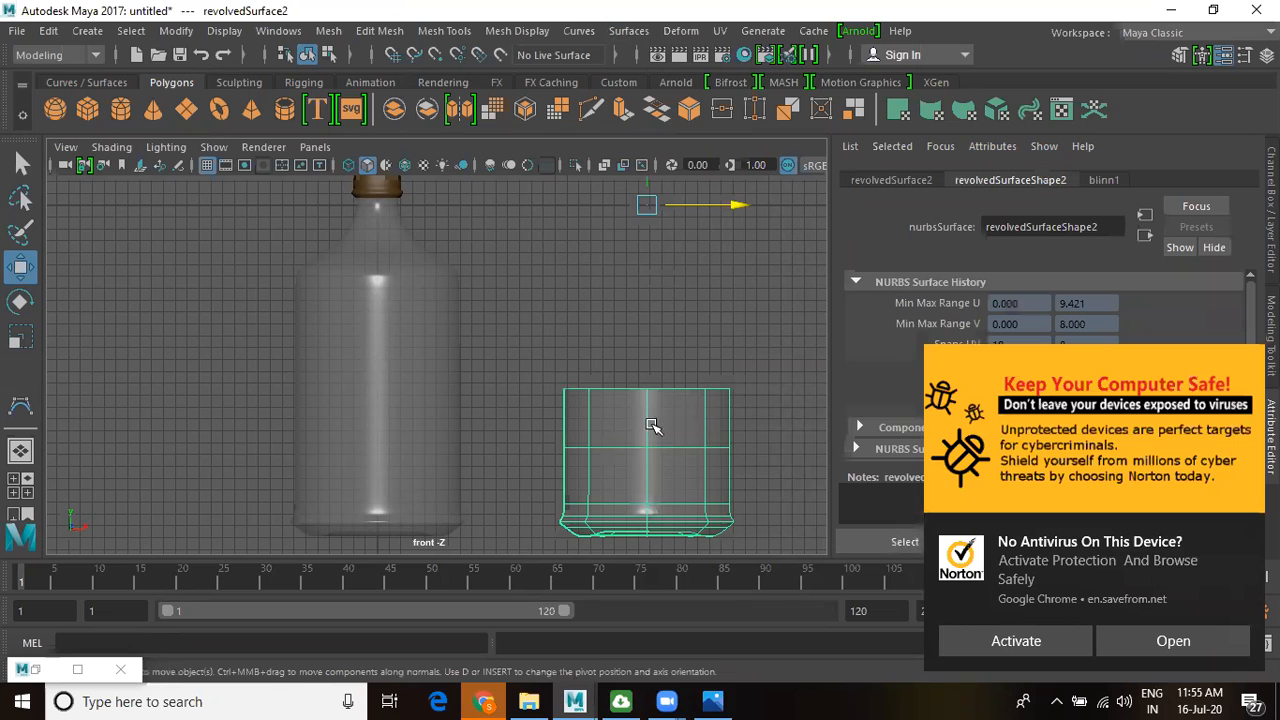
{"action": "middle_click_drag", "start_coordinate": [697, 434], "coordinate": [579, 370], "text": "alt"}
{"action": "scroll", "coordinate": [572, 400], "scroll_direction": "up", "scroll_amount": 1}
{"action": "scroll", "coordinate": [540, 346], "scroll_direction": "down", "scroll_amount": 3}
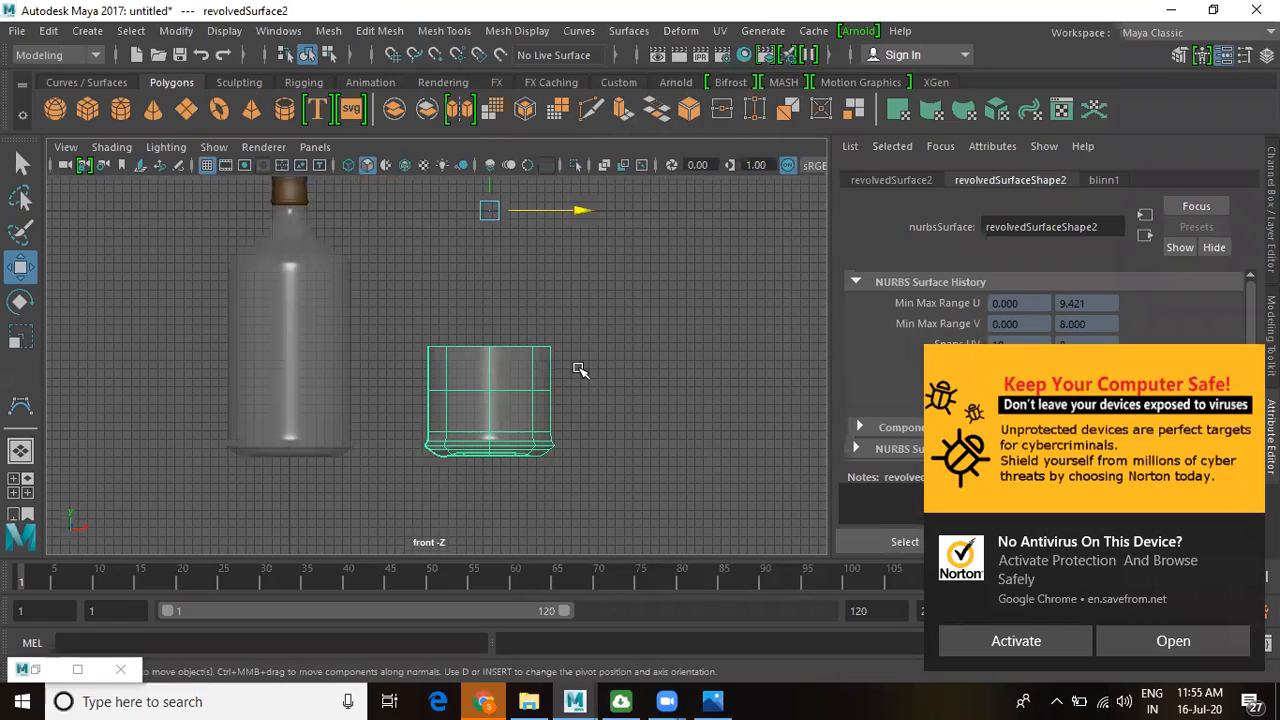
{"action": "key", "text": "space"}
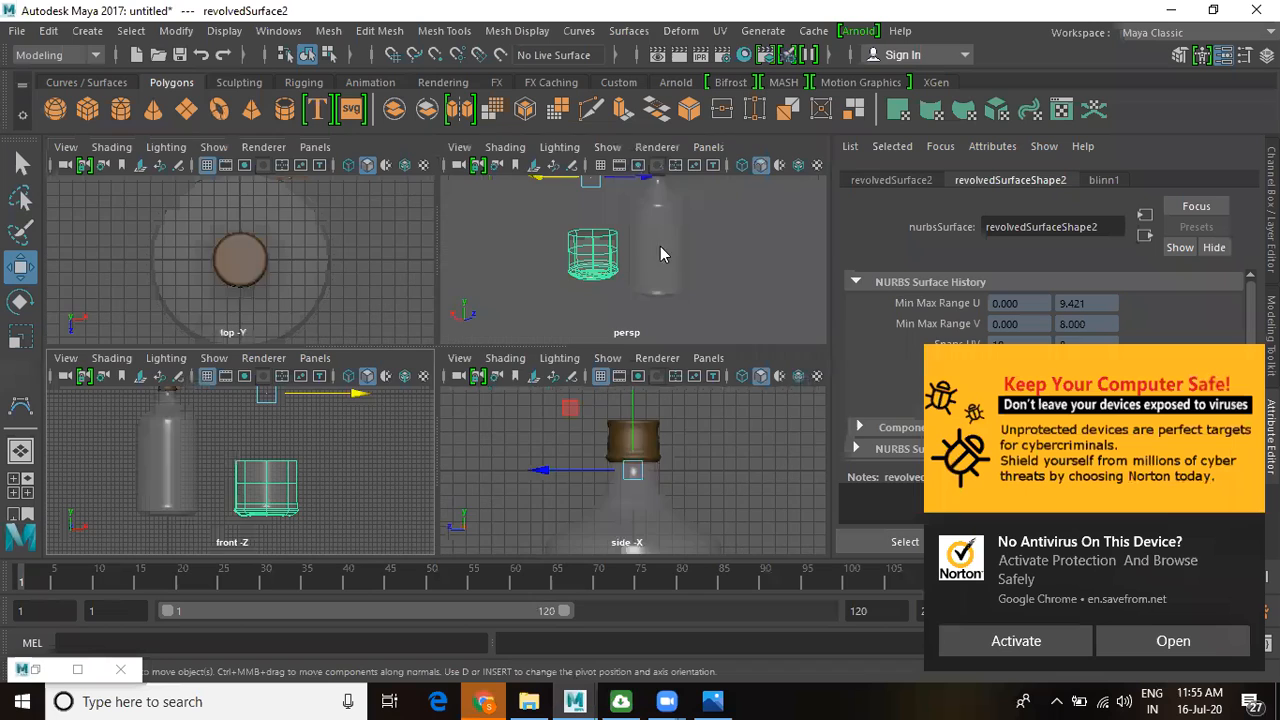
{"action": "key", "text": "space"}
{"action": "key", "text": "f"}
{"action": "left_click_drag", "start_coordinate": [529, 346], "coordinate": [543, 397], "text": "alt"}
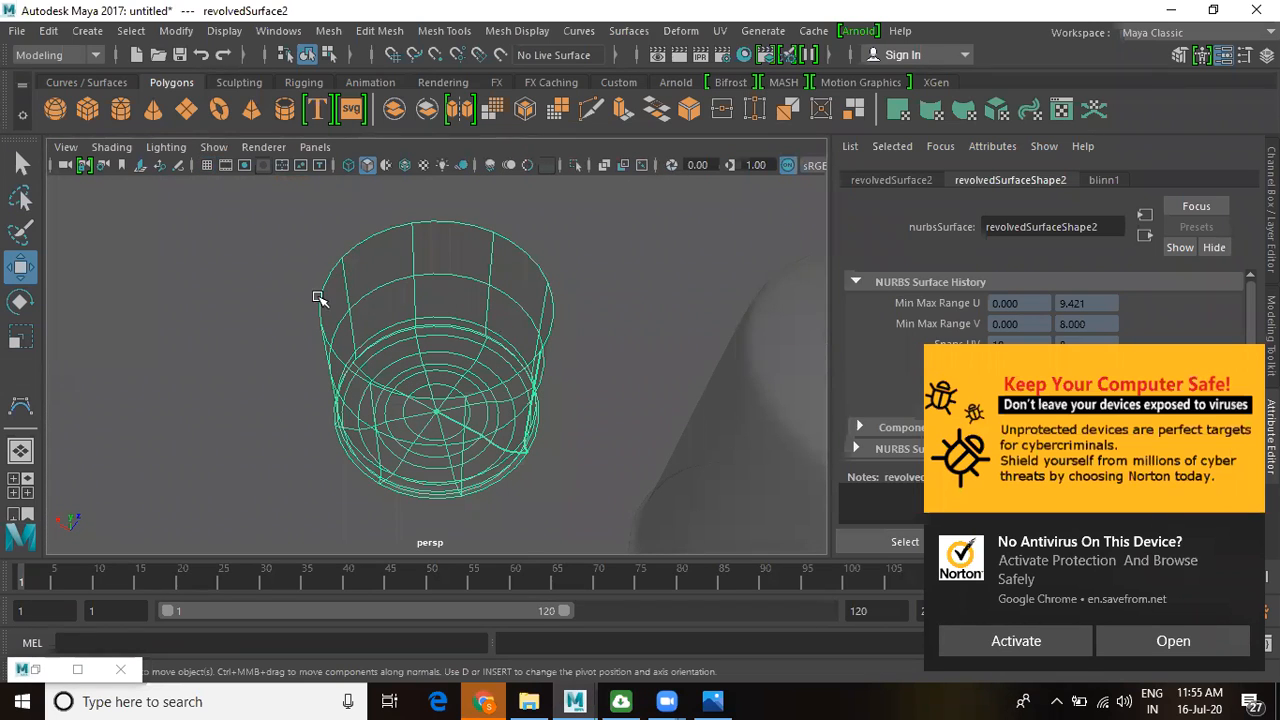
- Try capping the open rim of the duplicate's lower half with a planar surface, and delete that surface
{"action": "right_click_drag", "start_coordinate": [491, 195], "coordinate": [491, 130]}
{"action": "left_click", "coordinate": [467, 222]}
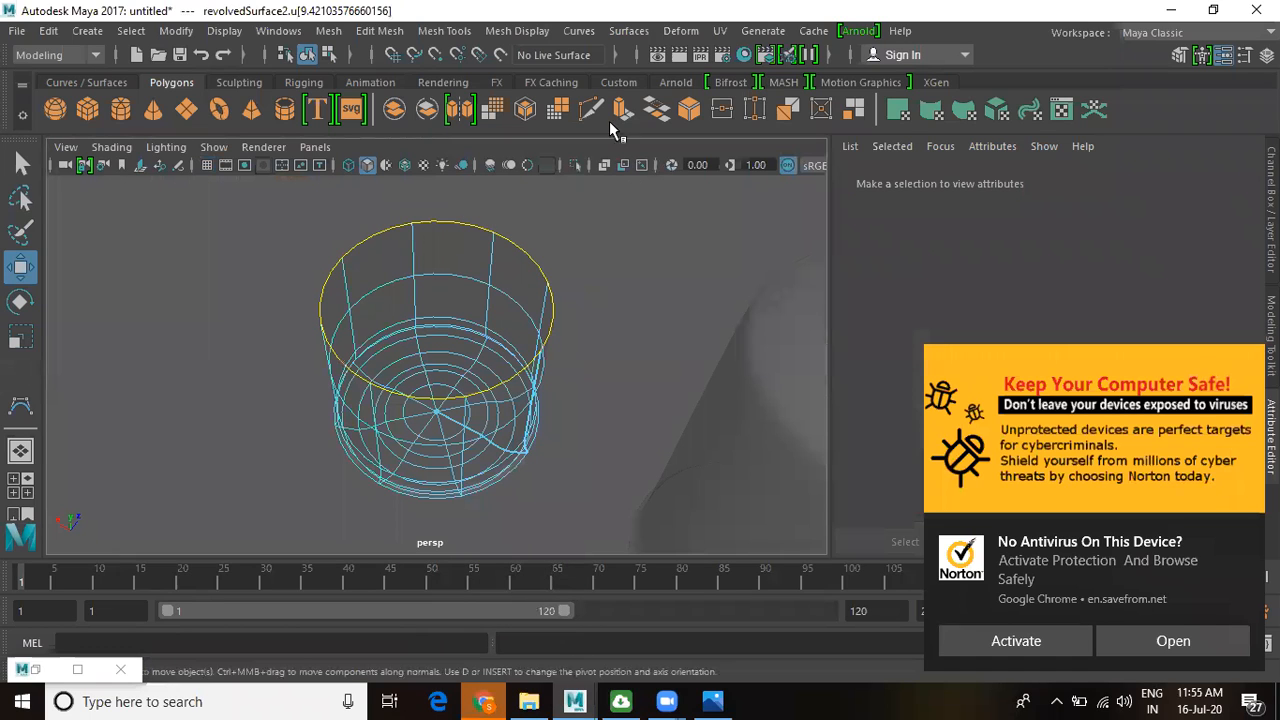
{"action": "left_click", "coordinate": [627, 31]}
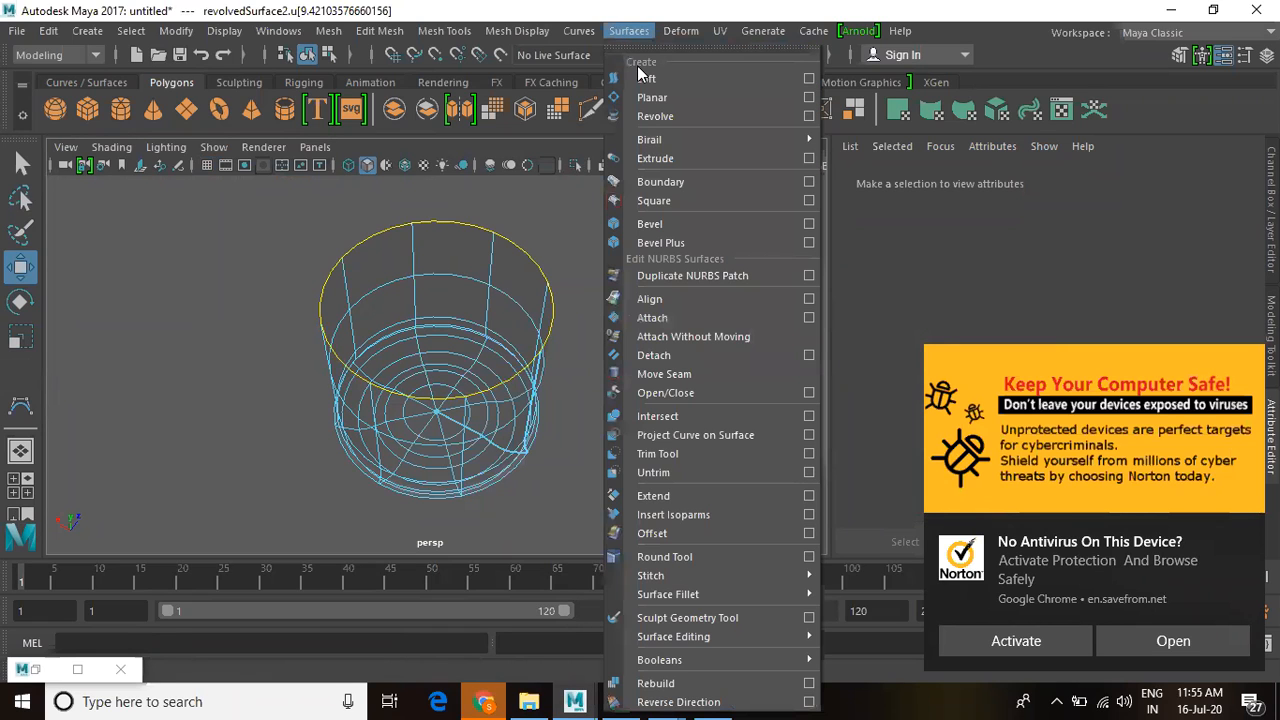
{"action": "left_click", "coordinate": [647, 102]}
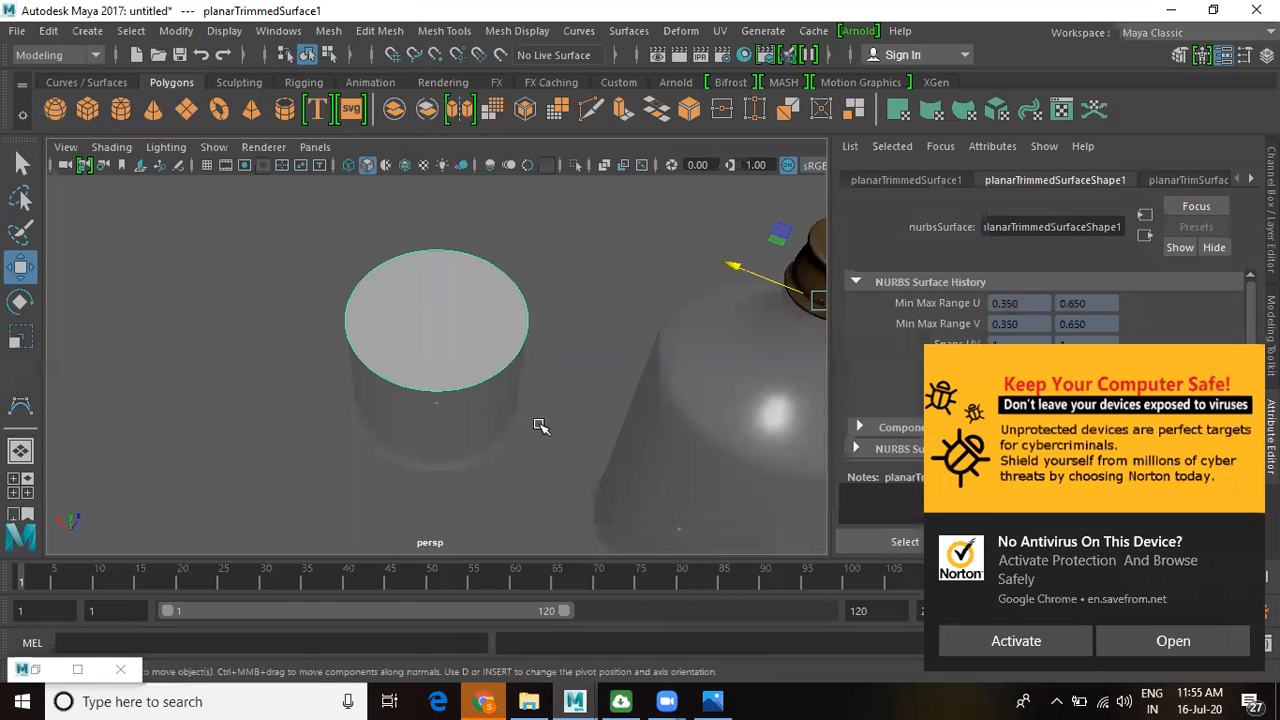
{"action": "left_click_drag", "start_coordinate": [597, 384], "coordinate": [432, 367], "text": "alt"}
{"action": "key", "text": "Delete"}
- Scale the duplicate's lower half uniformly to 0.983, working in the front view
{"action": "left_click", "coordinate": [452, 362]}
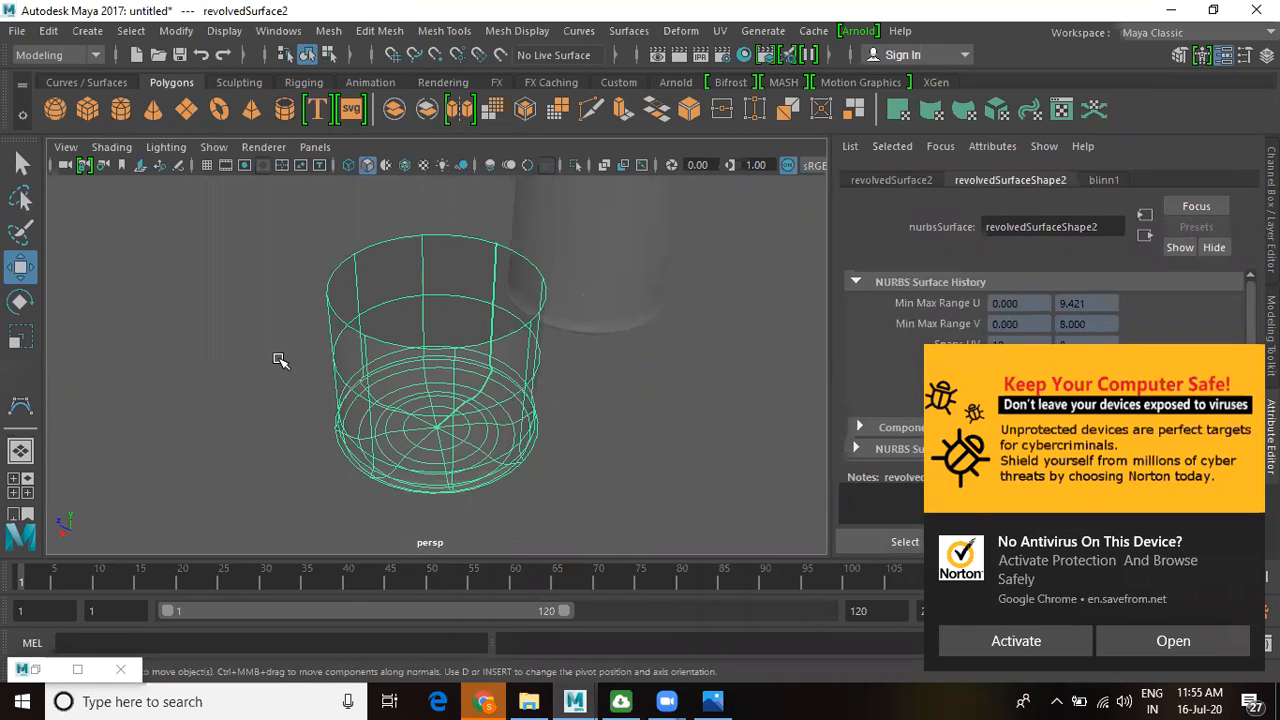
{"action": "key", "text": "r"}
{"action": "scroll", "coordinate": [566, 409], "scroll_direction": "down", "scroll_amount": 5}
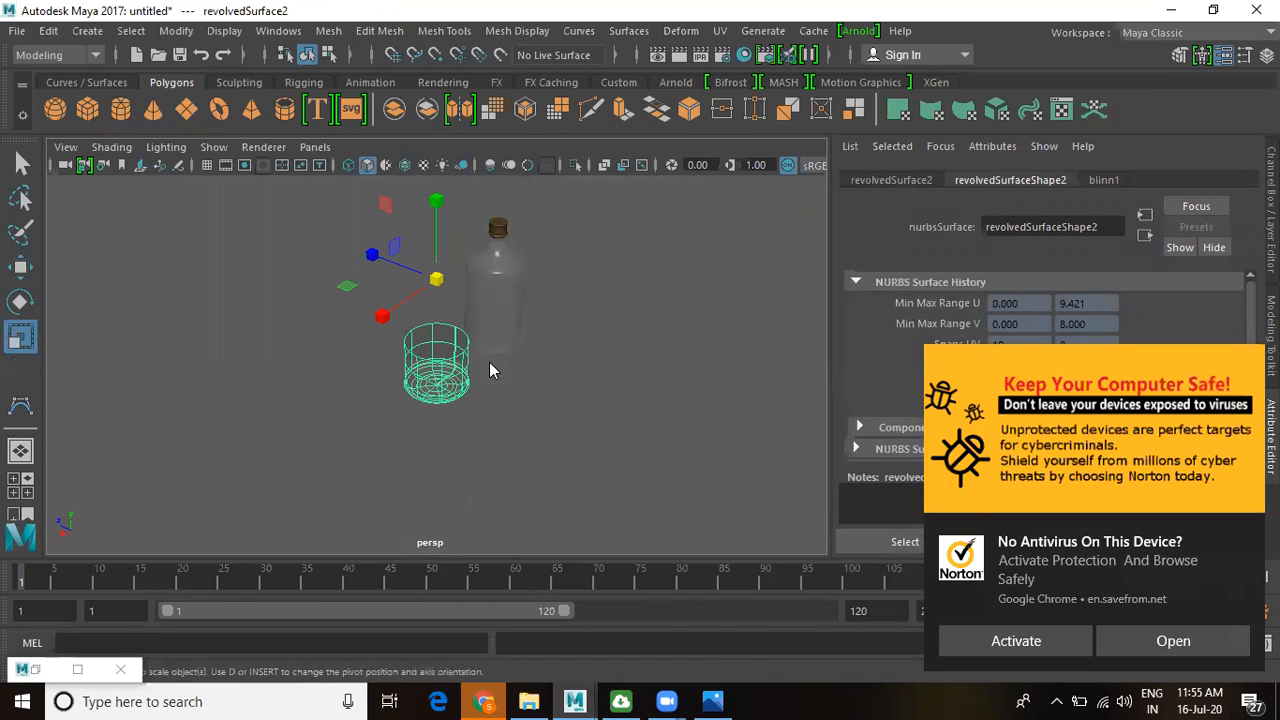
{"action": "key", "text": "space"}
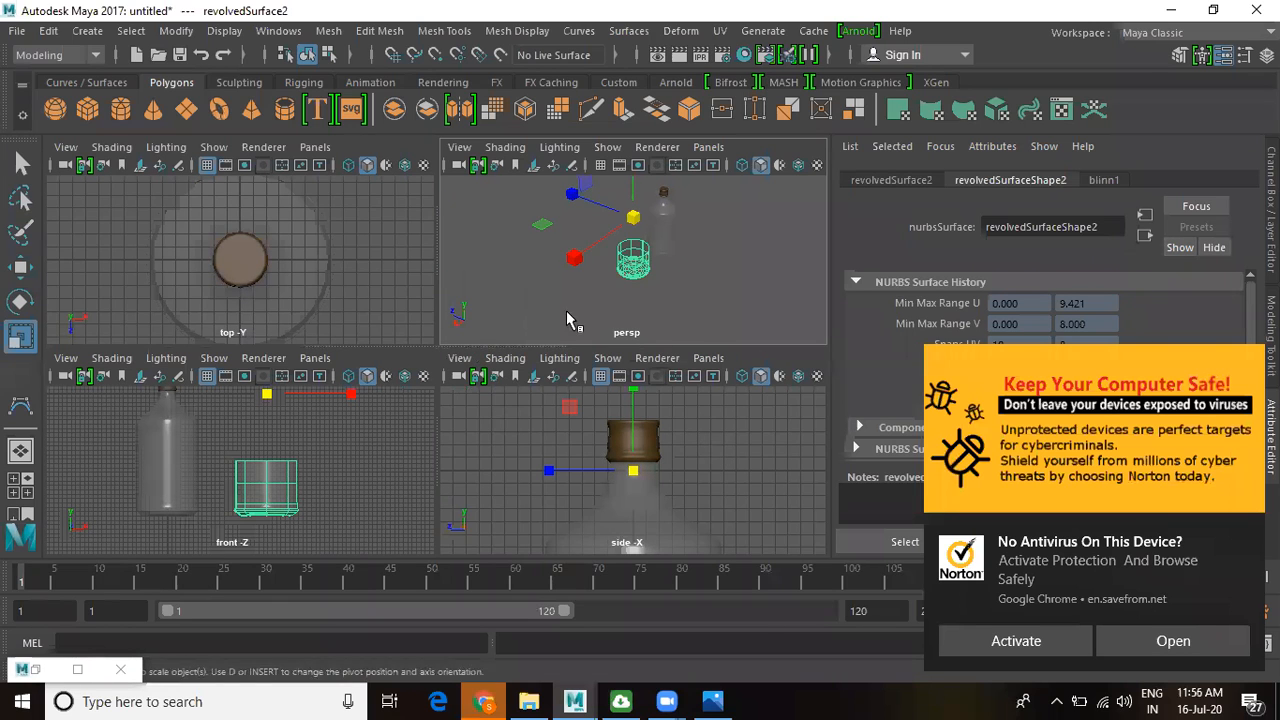
{"action": "key", "text": "space"}
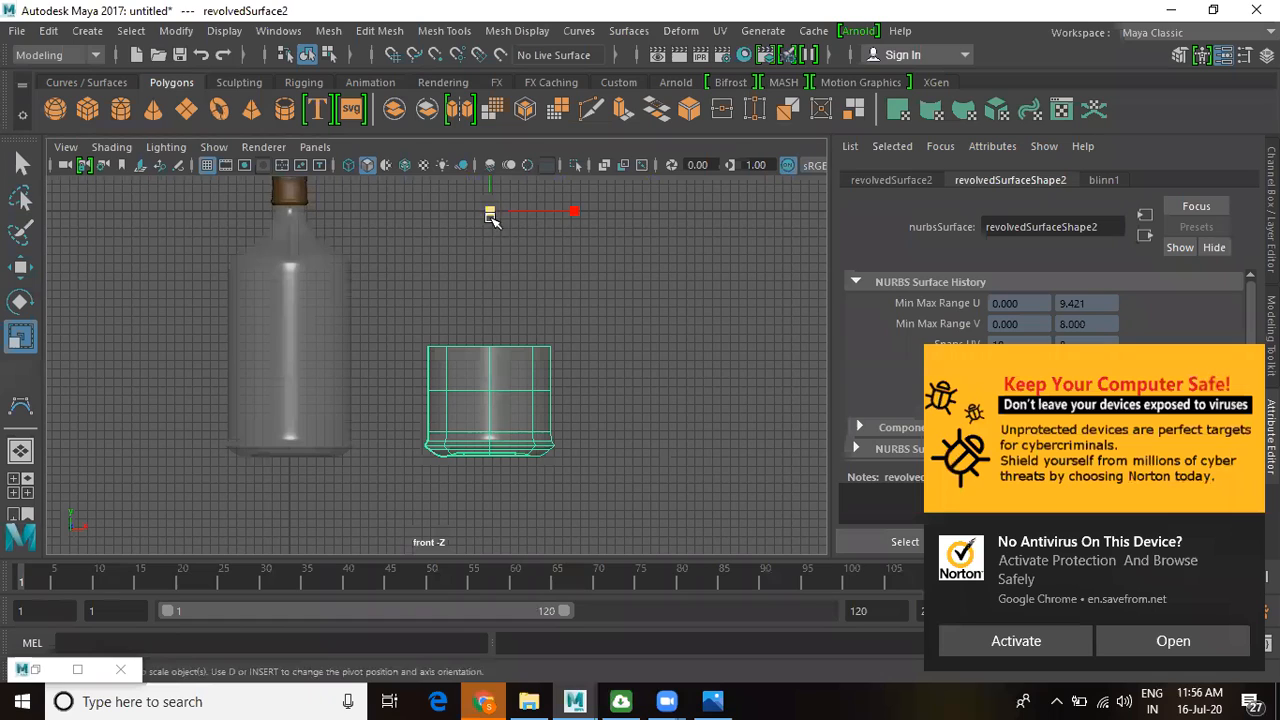
{"action": "left_click_drag", "start_coordinate": [487, 213], "coordinate": [484, 214]}
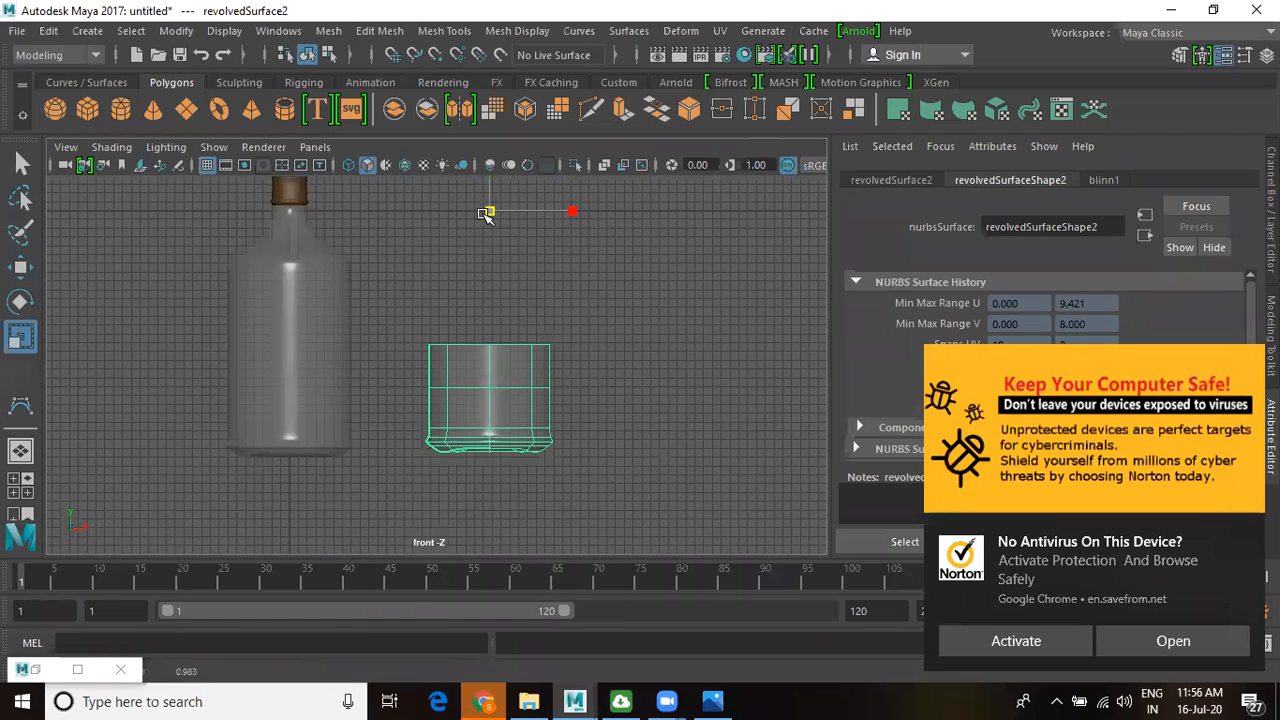
- Move the scaled lower half sideways in the top view so it sits concentric with the original bottle
{"action": "key", "text": "w"}
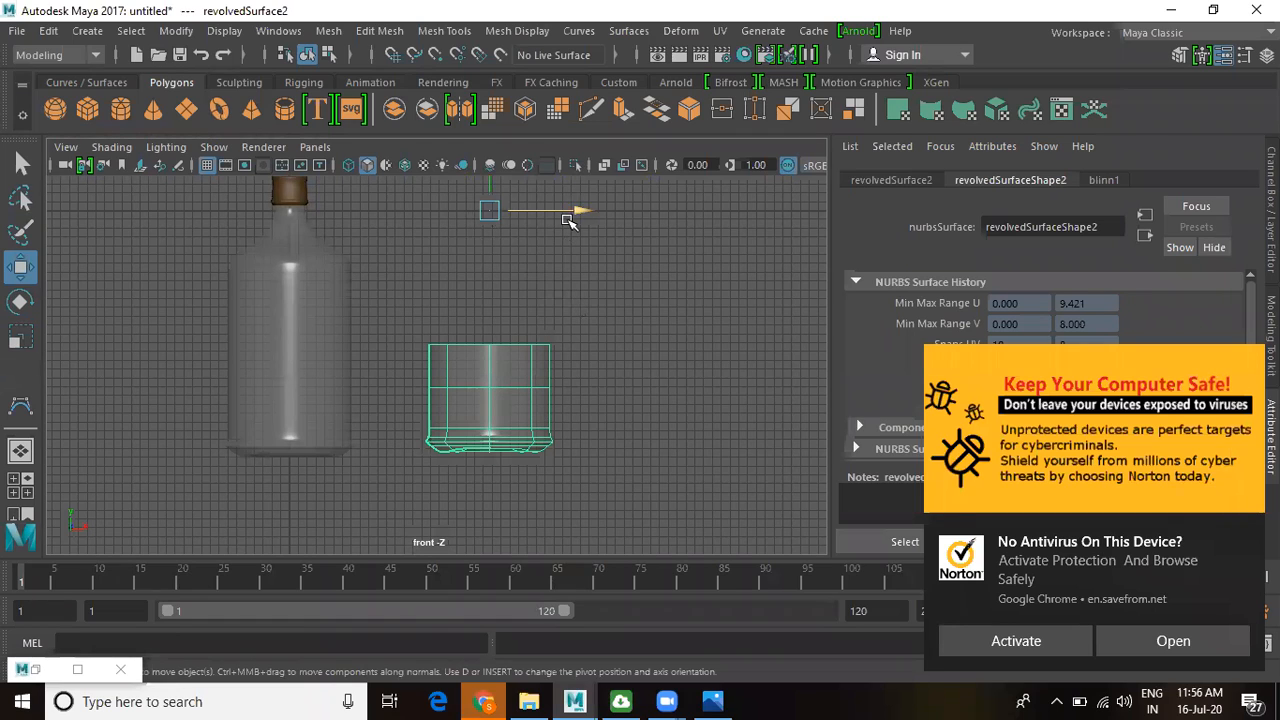
{"action": "key", "text": "space"}
{"action": "key", "text": "space"}
{"action": "scroll", "coordinate": [163, 311], "scroll_direction": "down", "scroll_amount": 5}
{"action": "left_click_drag", "start_coordinate": [770, 365], "coordinate": [529, 361]}
{"action": "key", "text": "space"}
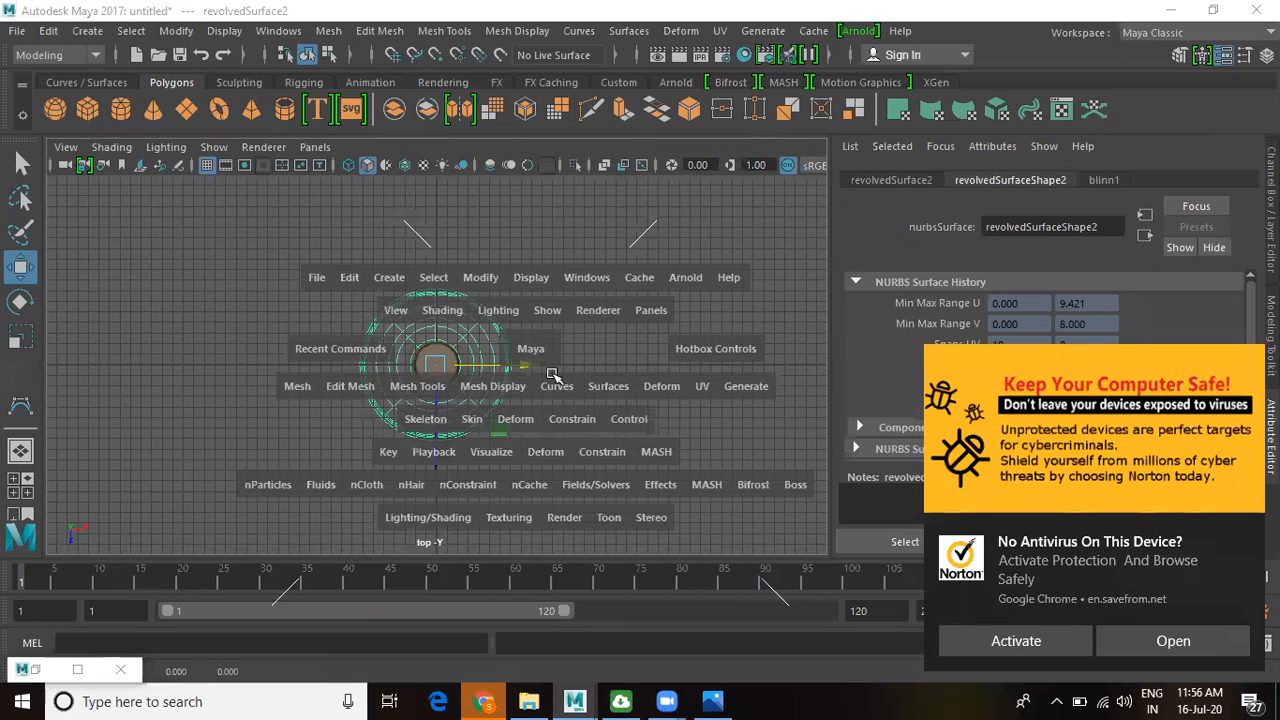
- Fine-tune the lower half's position inside the bottle in the front view to Translate X 0.056 and Y -0.512
{"action": "key", "text": "space"}
{"action": "key", "text": "f"}
{"action": "scroll", "coordinate": [421, 440], "scroll_direction": "down", "scroll_amount": 5}
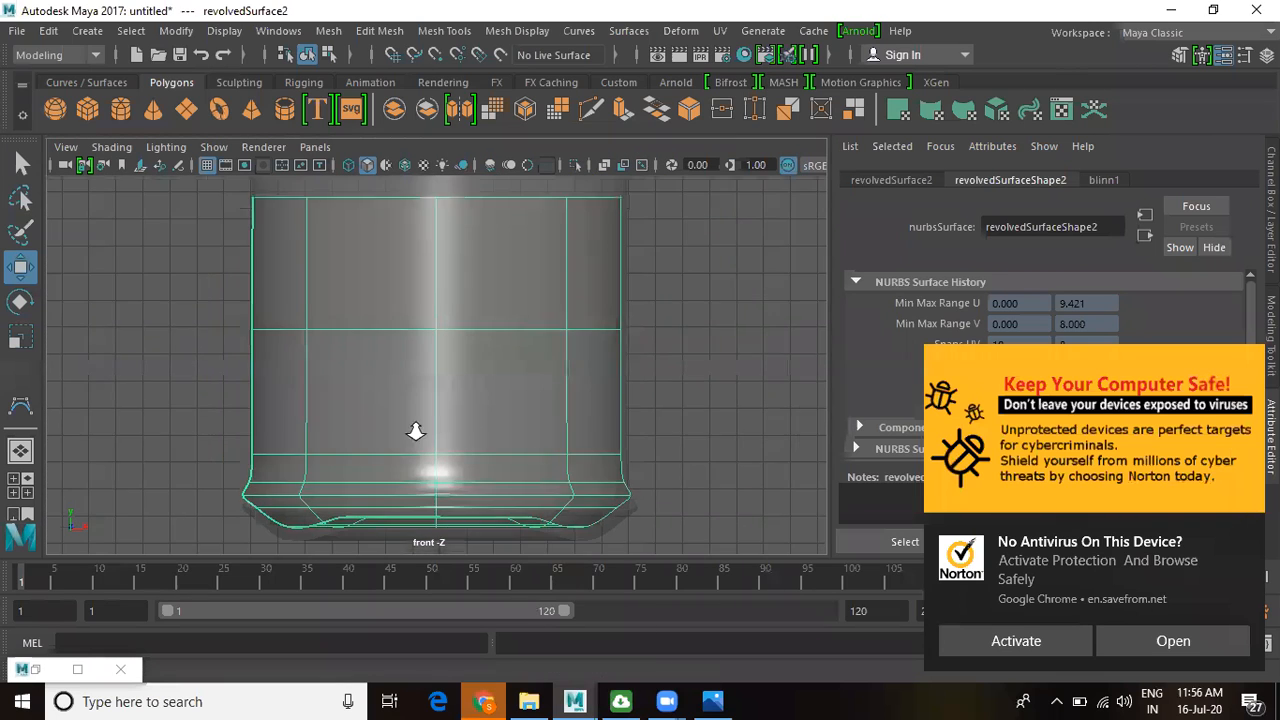
{"action": "scroll", "coordinate": [540, 386], "scroll_direction": "down", "scroll_amount": 3}
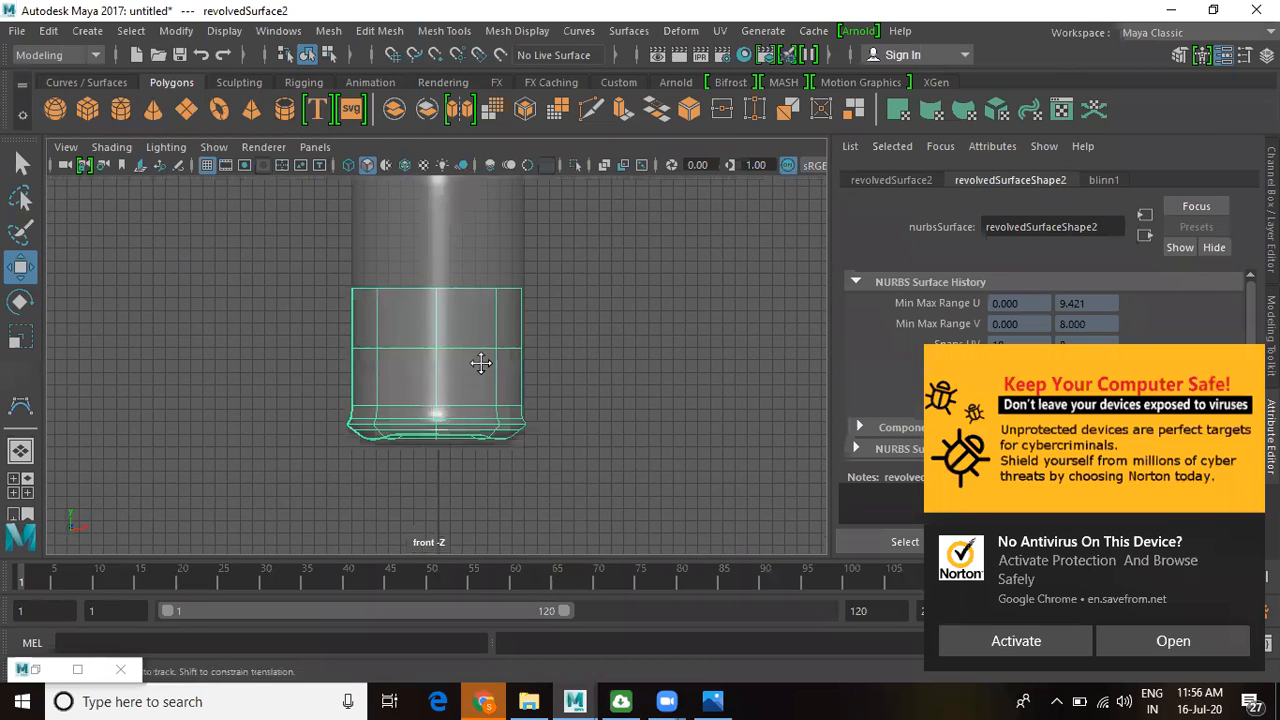
{"action": "middle_click_drag", "start_coordinate": [480, 363], "coordinate": [513, 443], "text": "alt"}
{"action": "scroll", "coordinate": [514, 434], "scroll_direction": "down", "scroll_amount": 2}
{"action": "left_click_drag", "start_coordinate": [470, 180], "coordinate": [472, 190]}
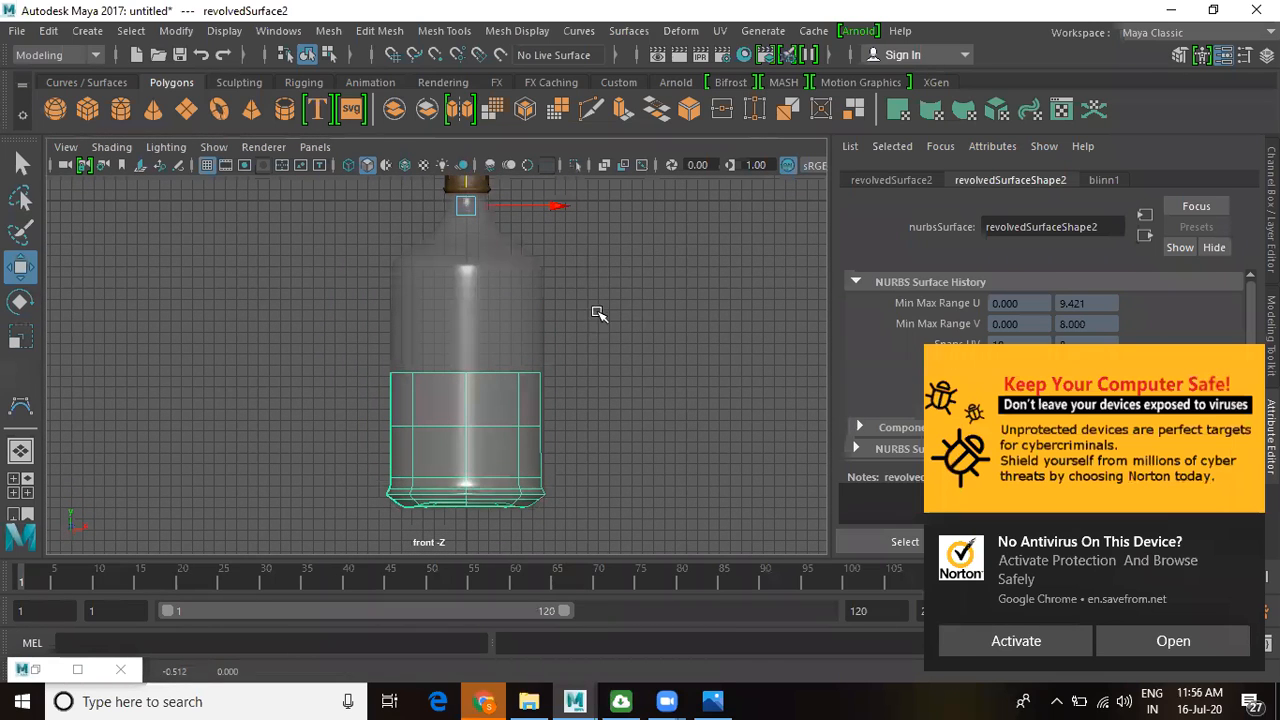
{"action": "left_click_drag", "start_coordinate": [551, 209], "coordinate": [555, 211]}
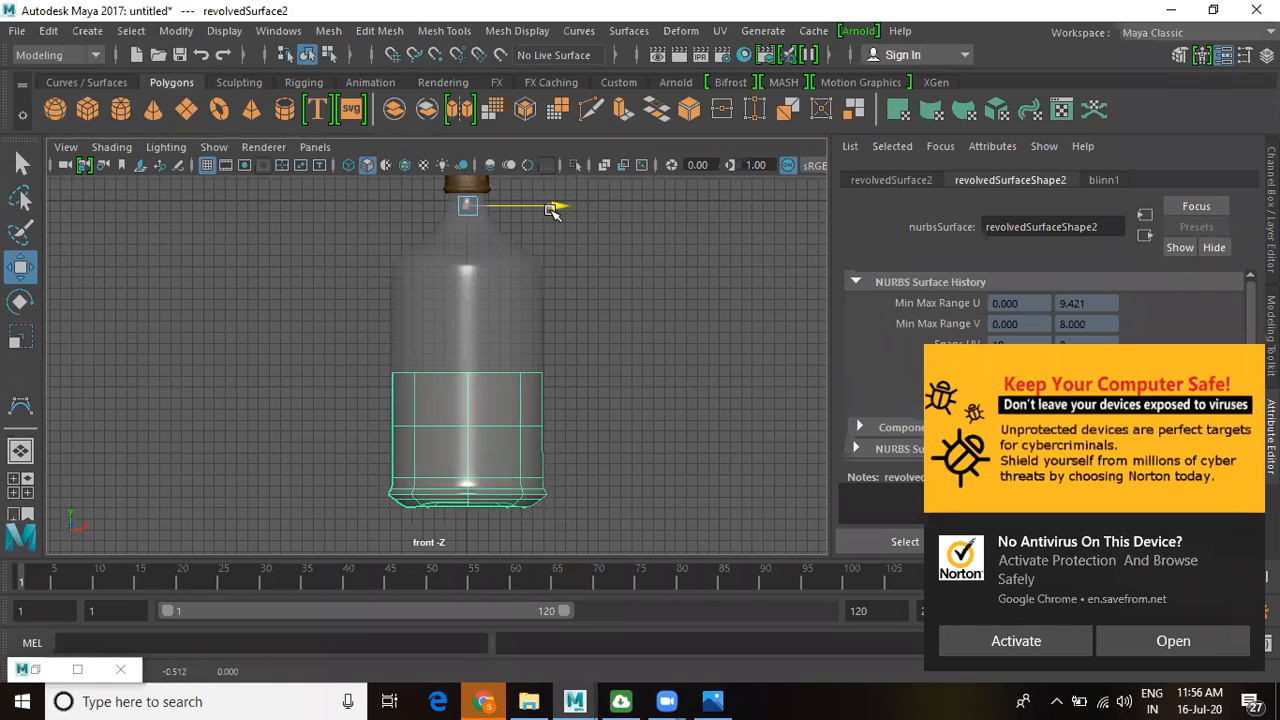
- Switch from the Attribute Editor to the Channel Box and create an empty display layer
{"action": "key", "text": "space"}
{"action": "key", "text": "space"}
{"action": "right_click_drag", "start_coordinate": [522, 308], "coordinate": [609, 467], "text": "alt"}
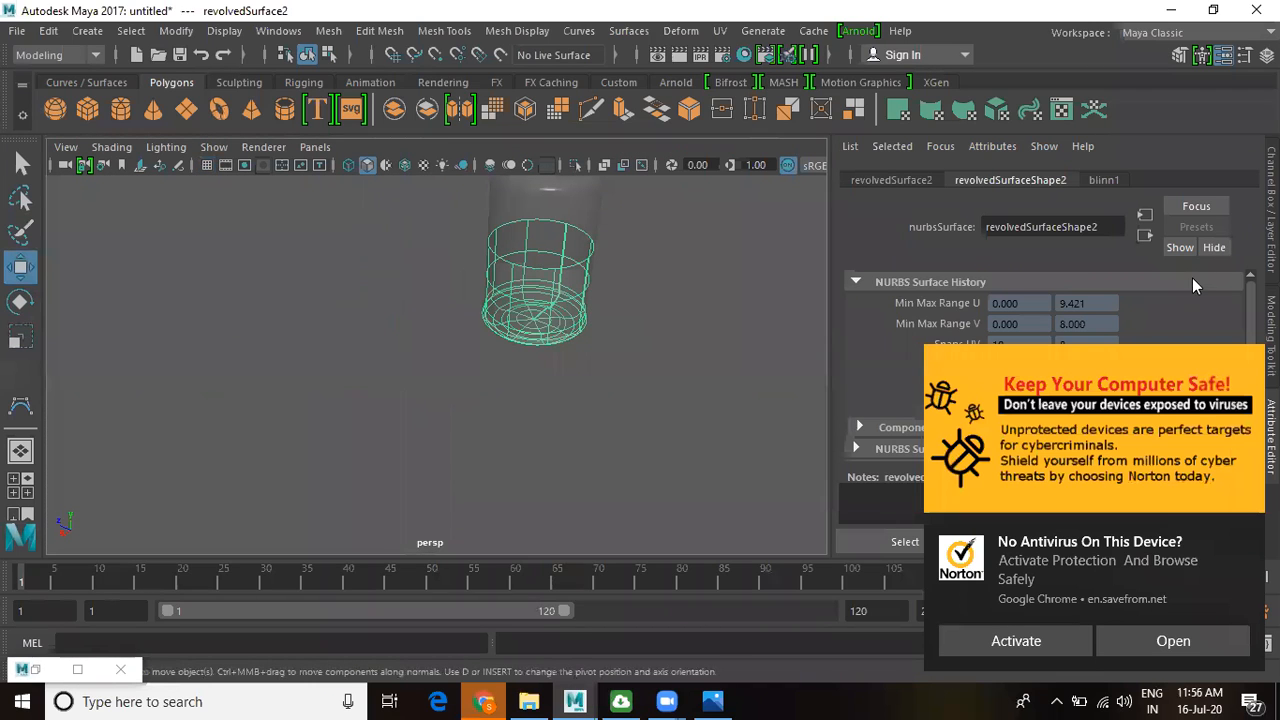
{"action": "left_click", "coordinate": [632, 355]}
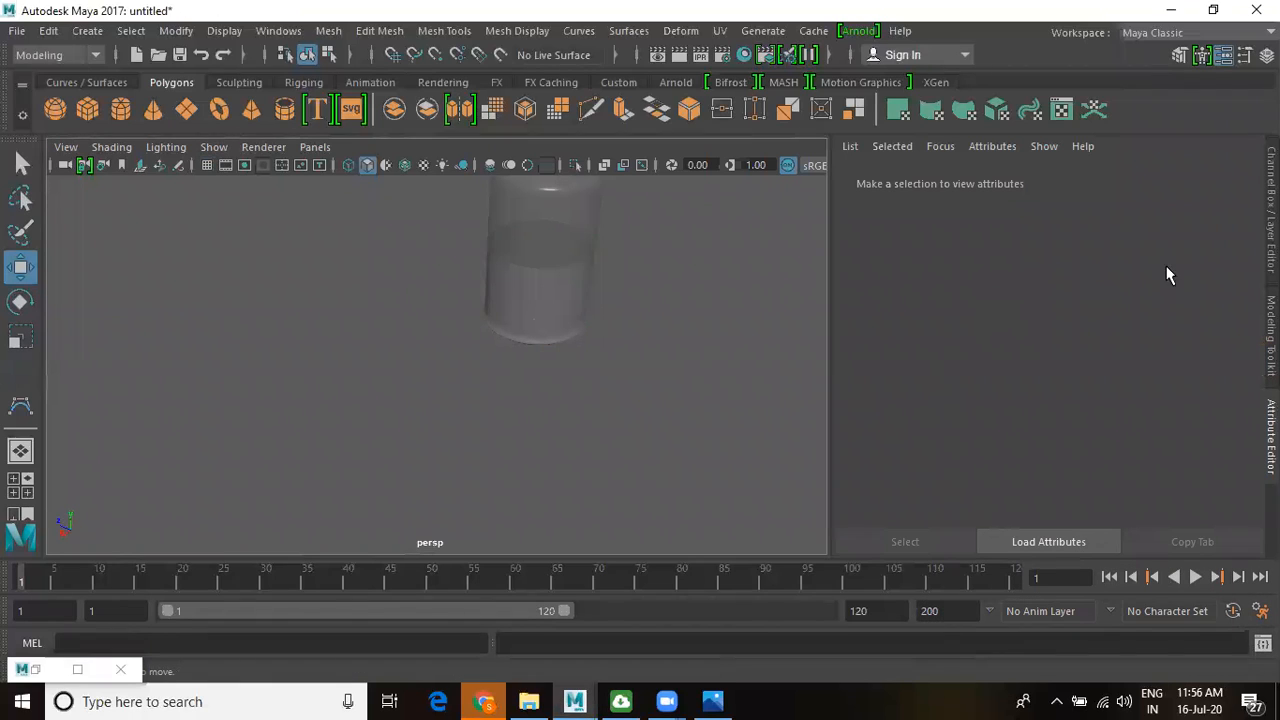
{"action": "key", "text": "ctrl+a"}
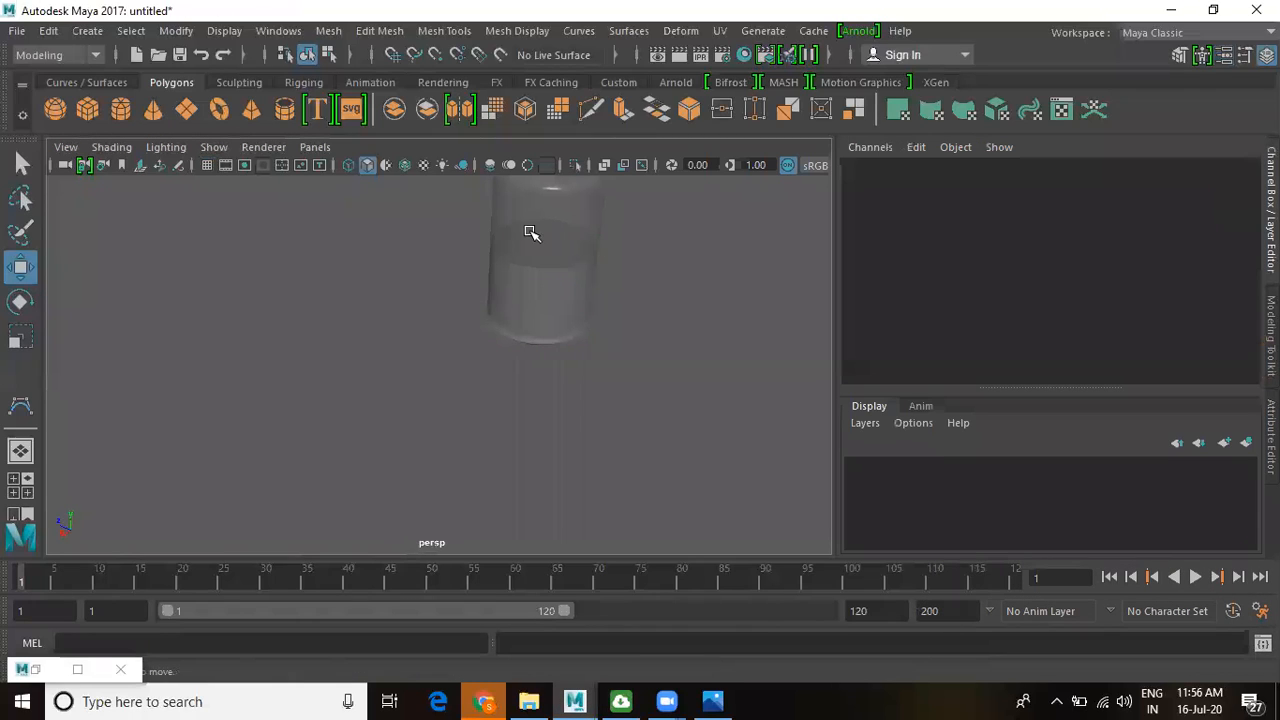
{"action": "left_click", "coordinate": [543, 263]}
{"action": "middle_click_drag", "start_coordinate": [566, 226], "coordinate": [451, 329], "text": "alt"}
{"action": "right_click_drag", "start_coordinate": [451, 329], "coordinate": [568, 485], "text": "alt"}
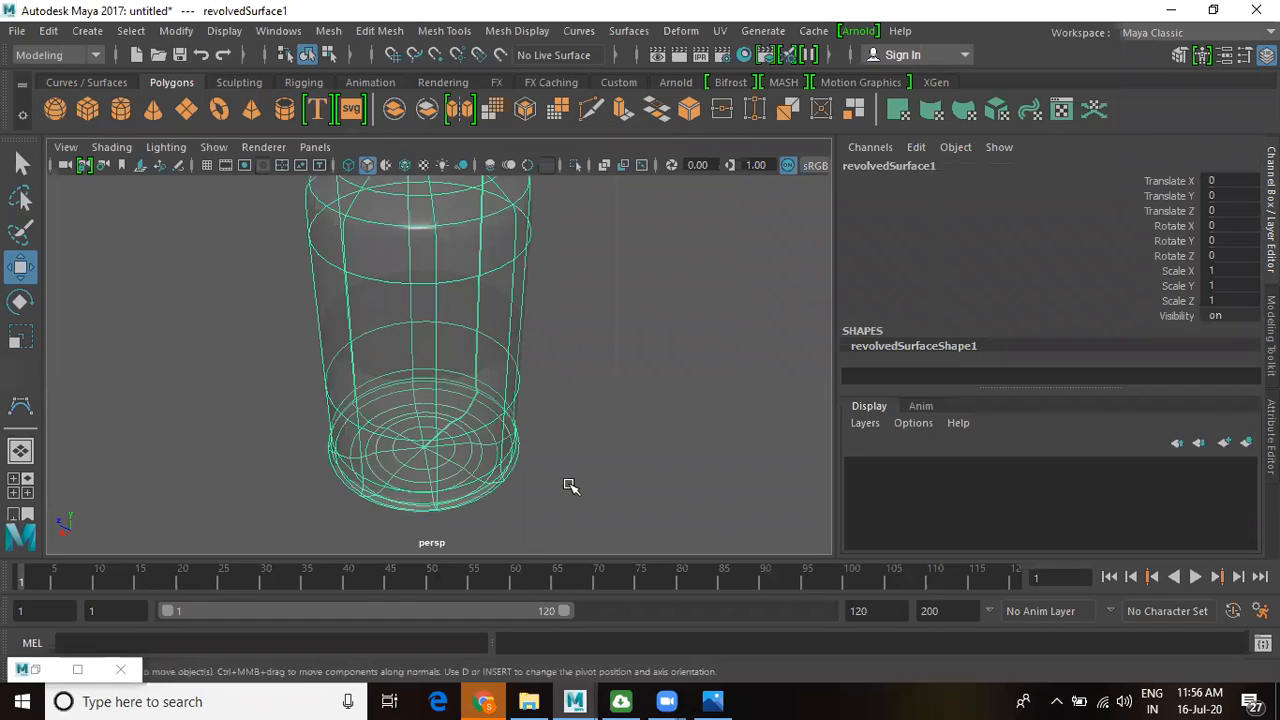
{"action": "middle_click_drag", "start_coordinate": [568, 485], "coordinate": [570, 524], "text": "alt"}
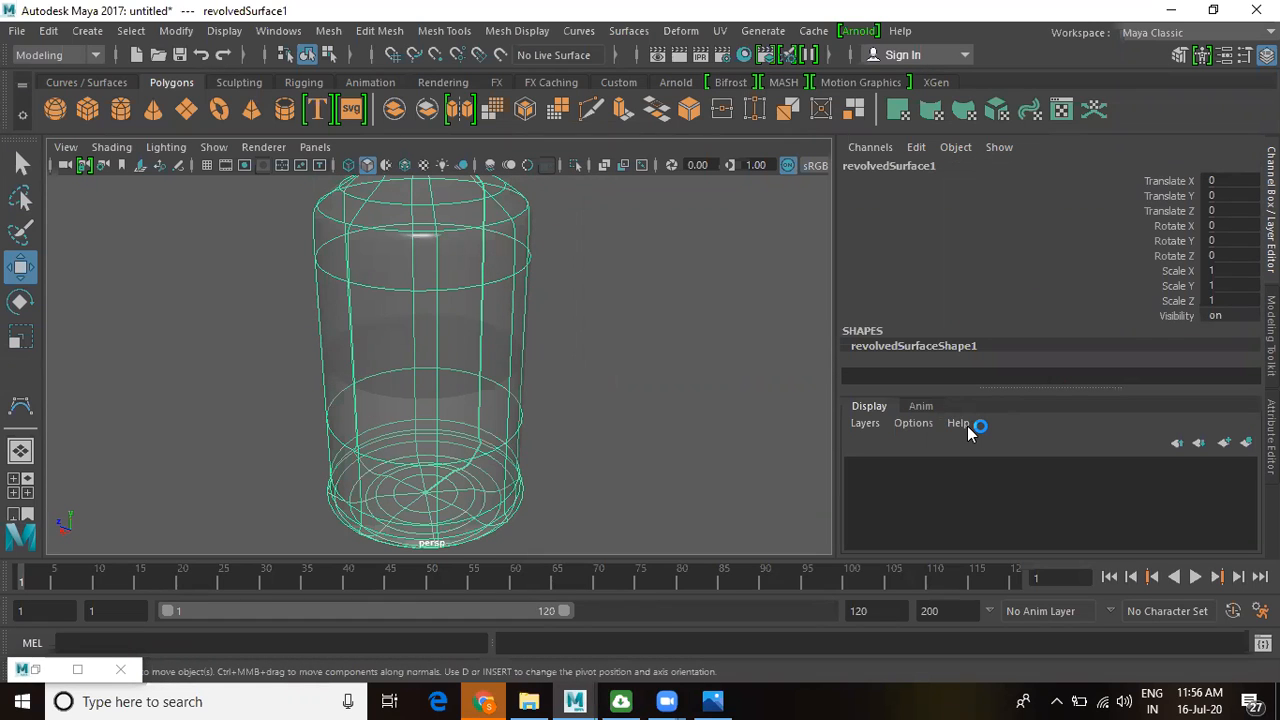
{"action": "left_click", "coordinate": [729, 414]}
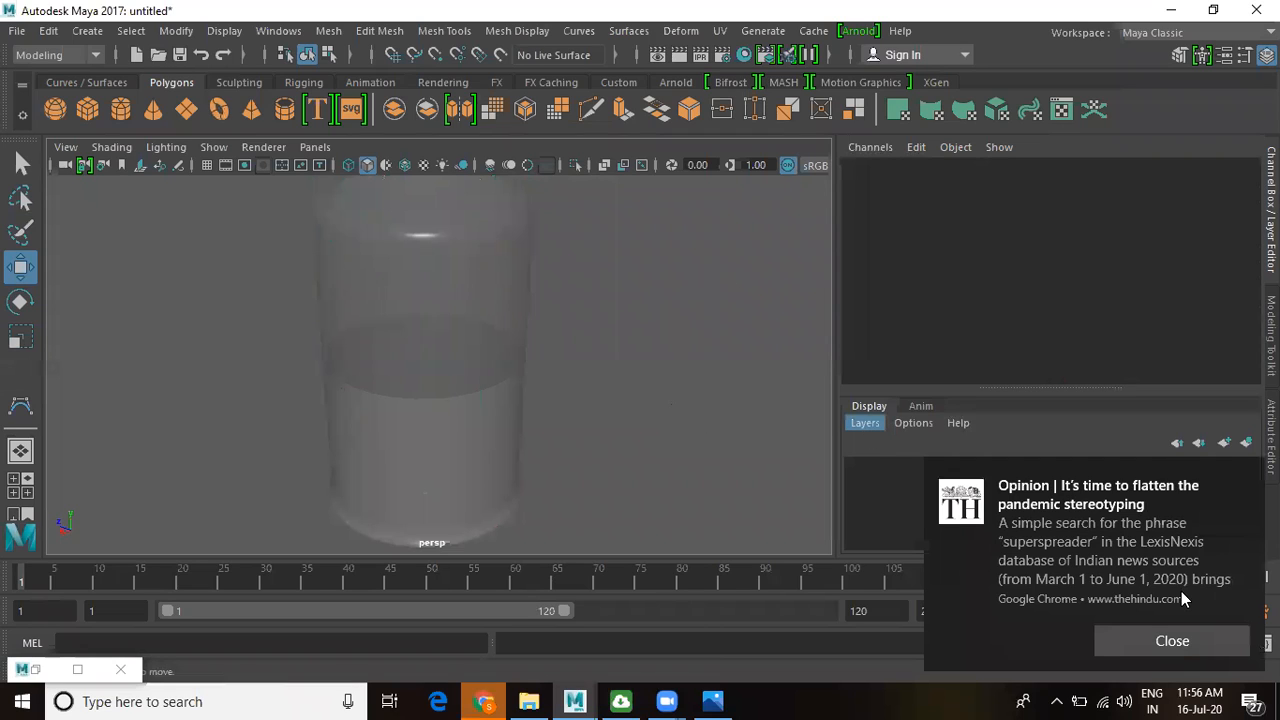
{"action": "left_click", "coordinate": [866, 423]}
{"action": "left_click", "coordinate": [891, 445]}
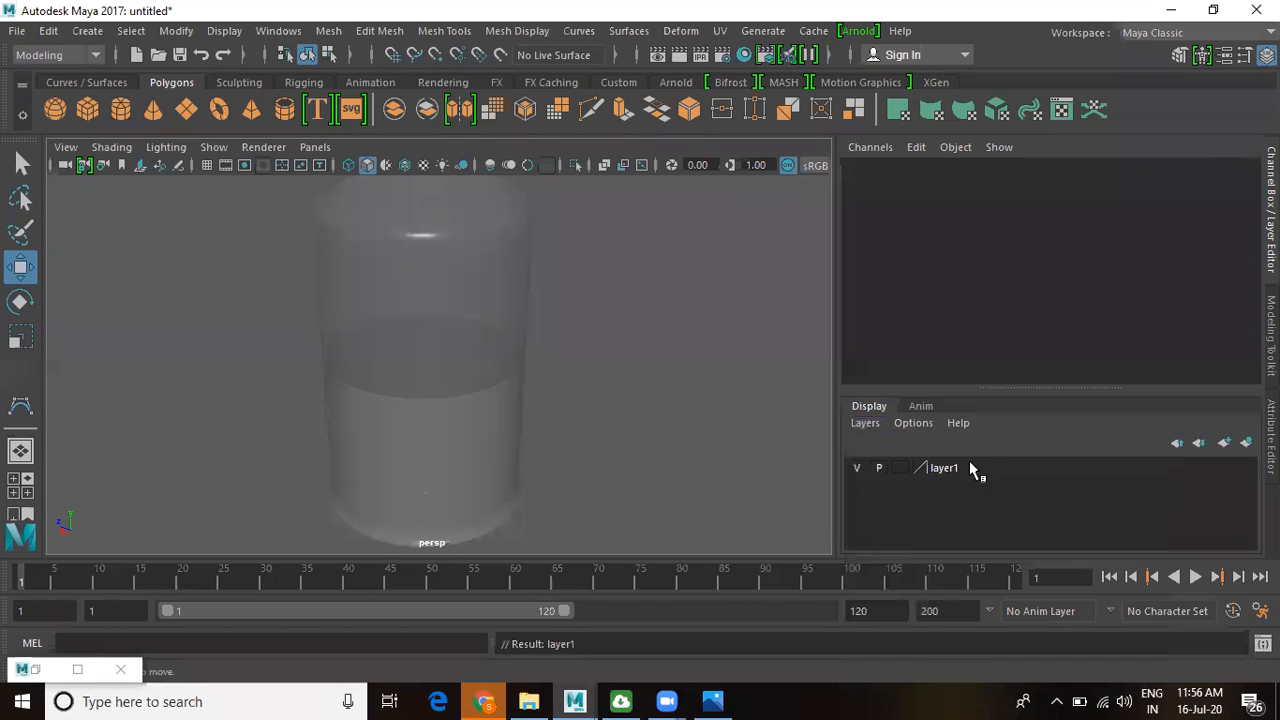
- Add the original glass bottle to the new display layer and hide that layer
{"action": "left_click", "coordinate": [434, 289]}
{"action": "right_click", "coordinate": [950, 480]}
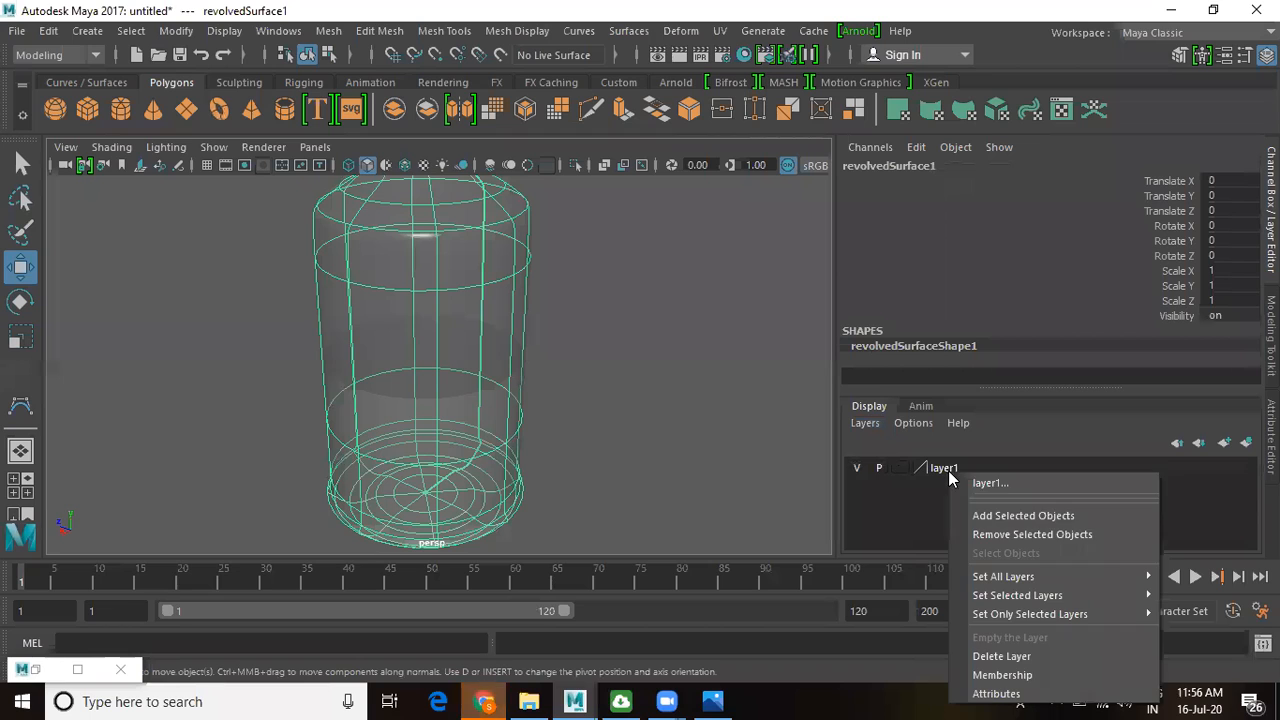
{"action": "left_click", "coordinate": [992, 518]}
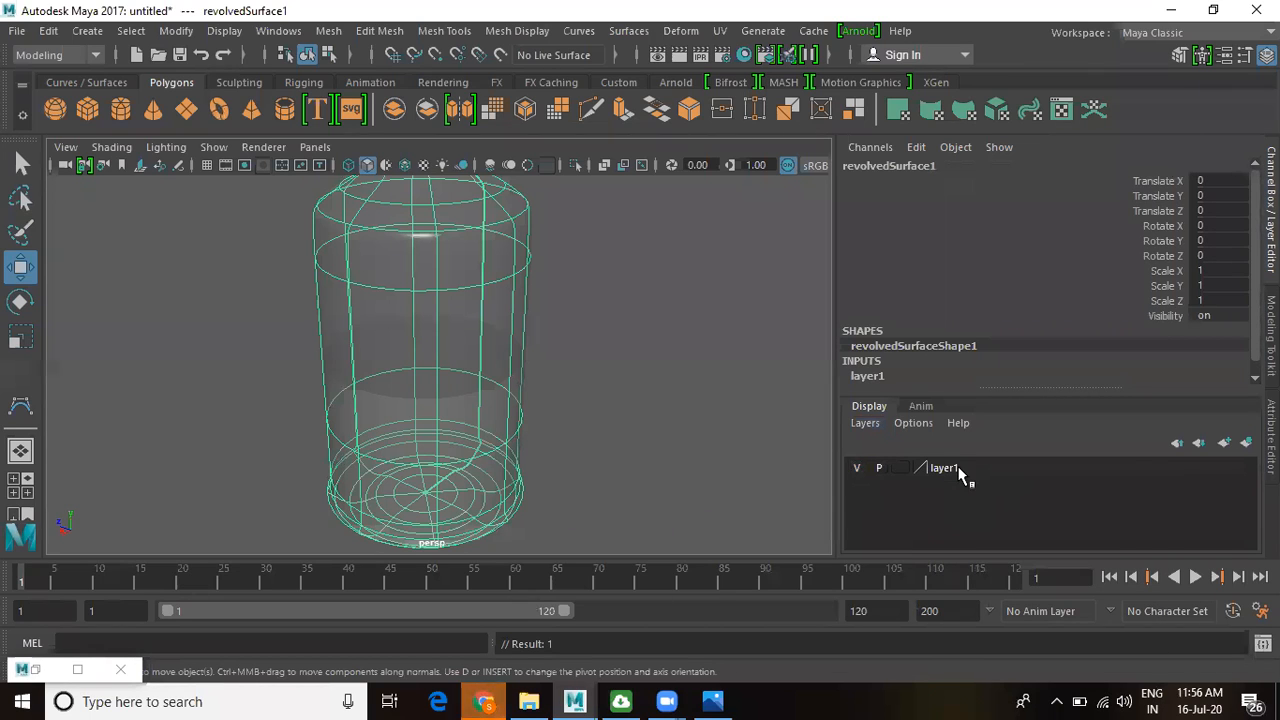
{"action": "scroll", "coordinate": [694, 351], "scroll_direction": "up", "scroll_amount": 2}
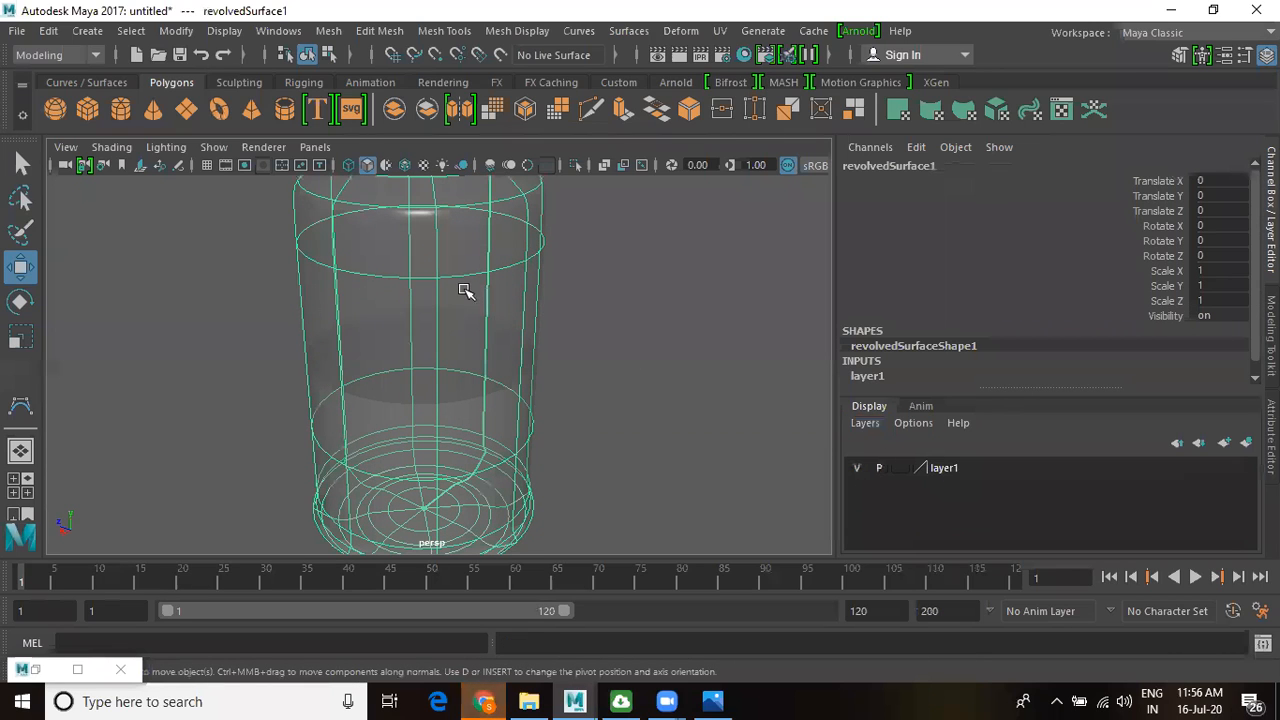
{"action": "left_click", "coordinate": [857, 468]}
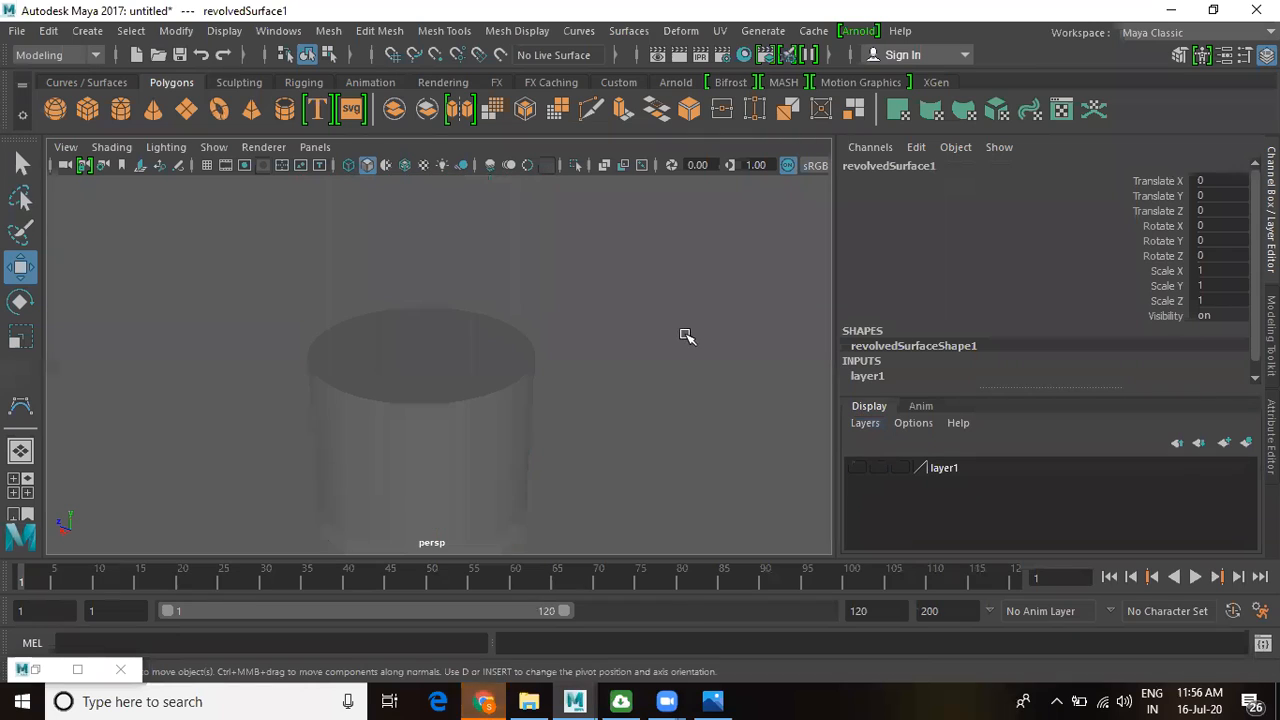
{"action": "left_click", "coordinate": [683, 337]}
- Cap the lower half's open rim with a planar surface built from its top edge isoparm
{"action": "left_click", "coordinate": [485, 382]}
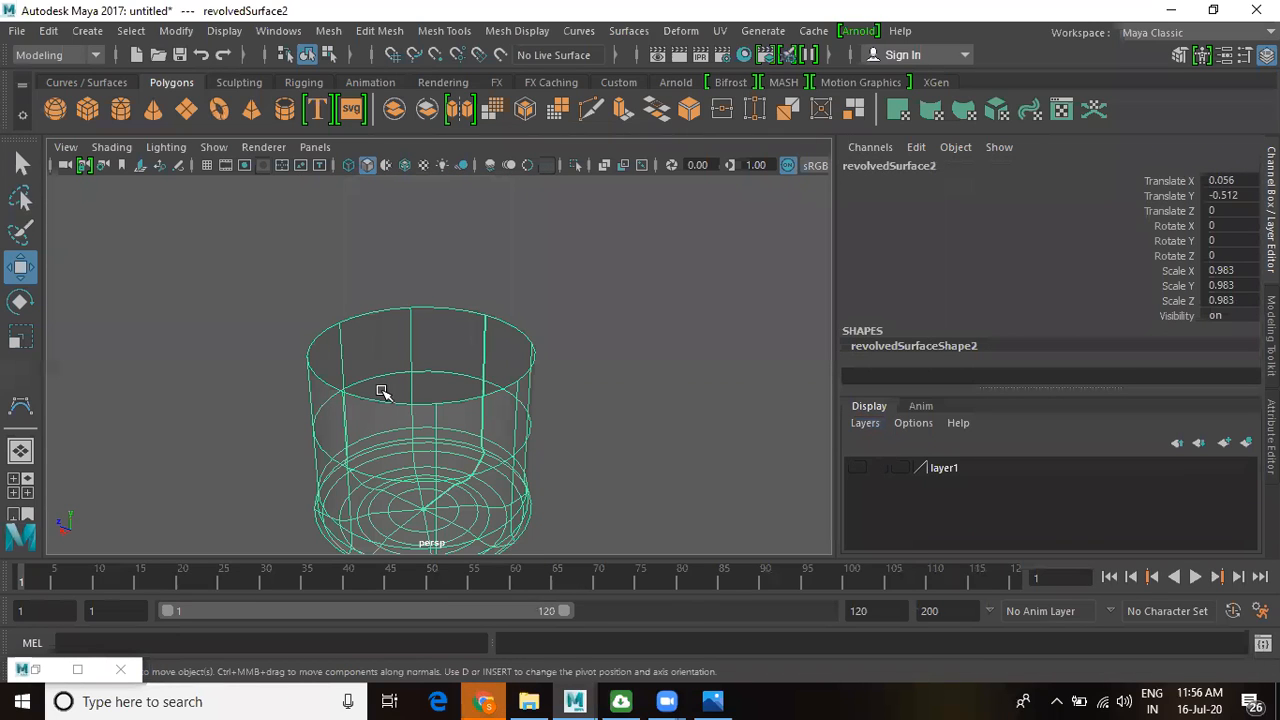
{"action": "right_click_drag", "start_coordinate": [474, 337], "coordinate": [458, 209]}
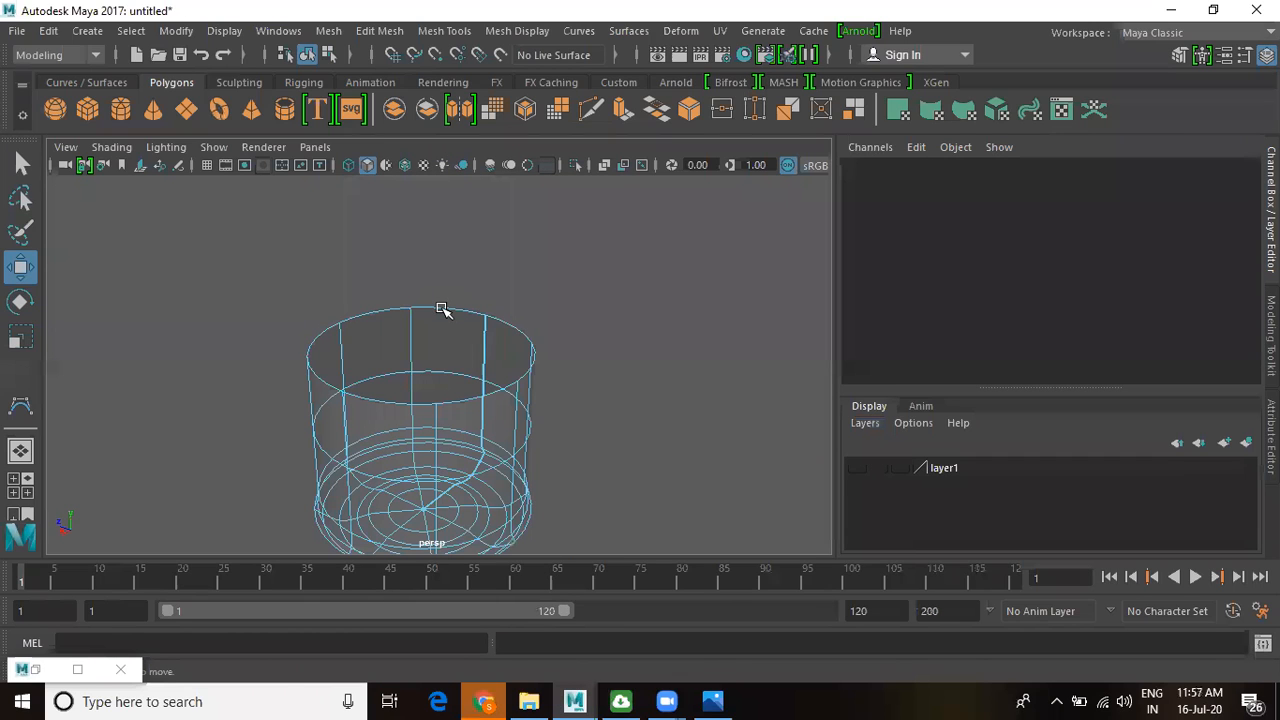
{"action": "left_click", "coordinate": [441, 309]}
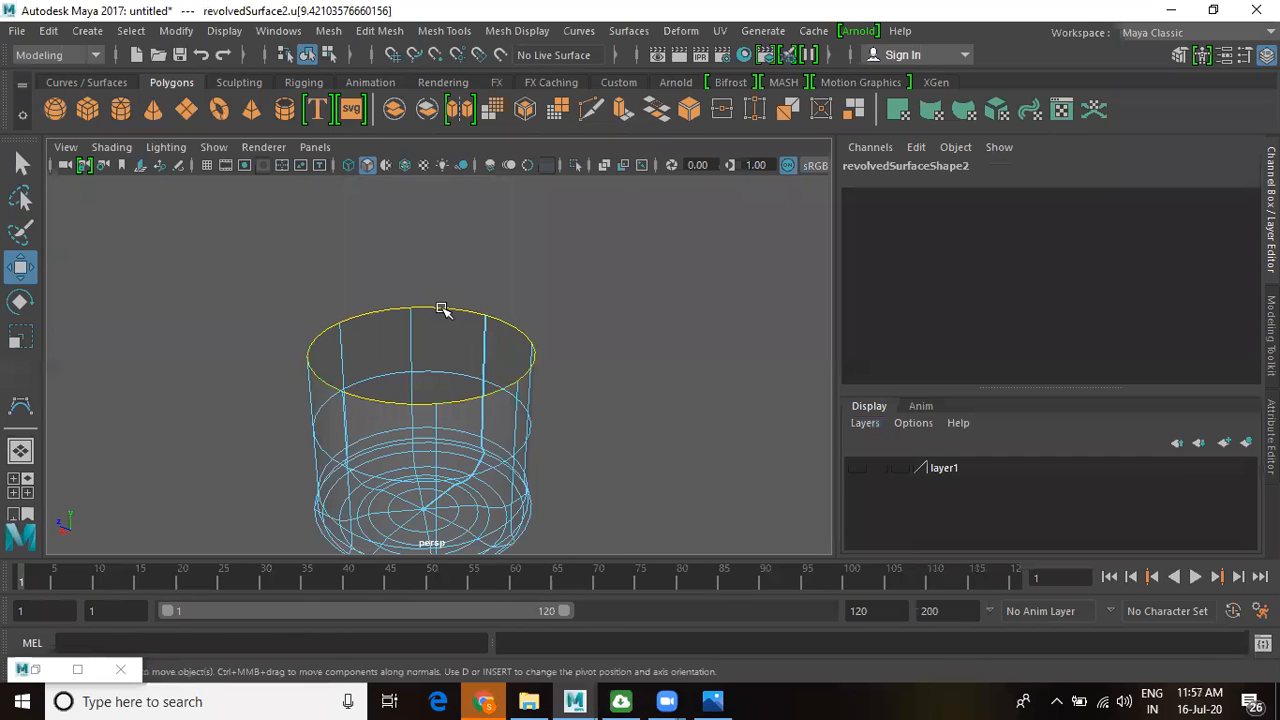
{"action": "left_click", "coordinate": [614, 35]}
{"action": "left_click", "coordinate": [645, 97]}
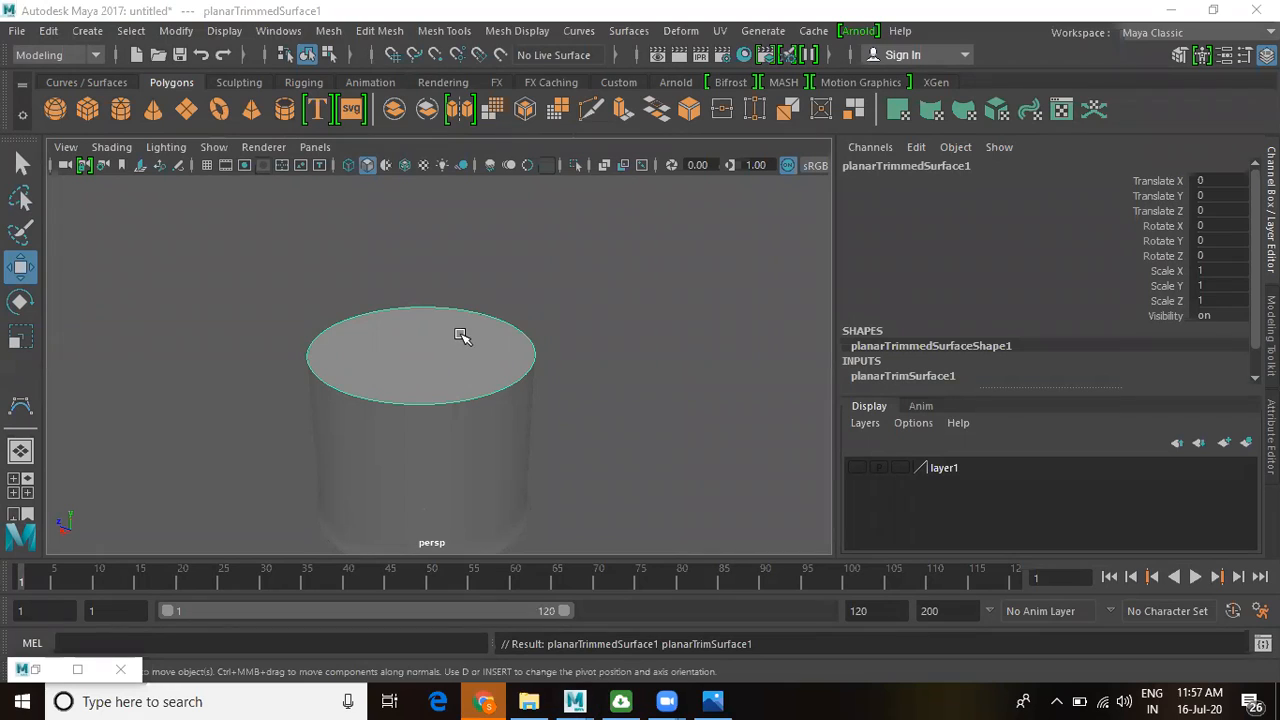
- Assign the existing blinn1 material to the planar cap surface
{"action": "right_click", "coordinate": [460, 340]}
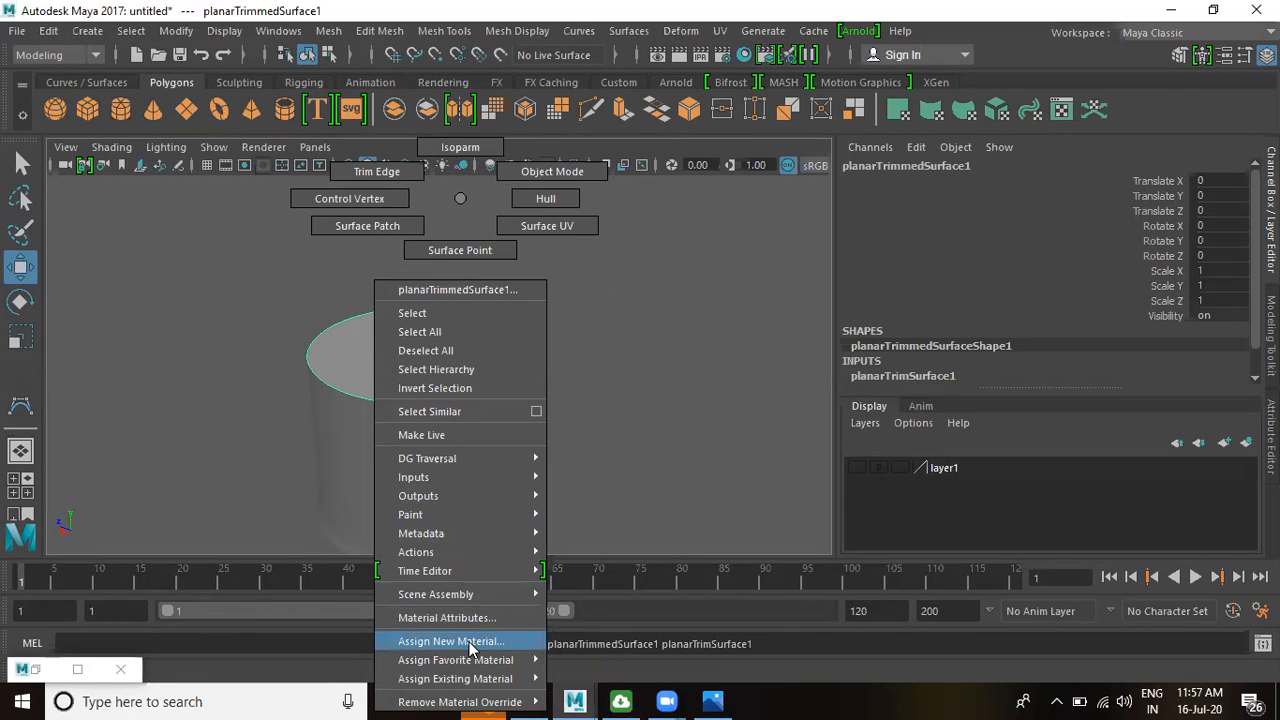
{"action": "mouse_move", "coordinate": [470, 680]}
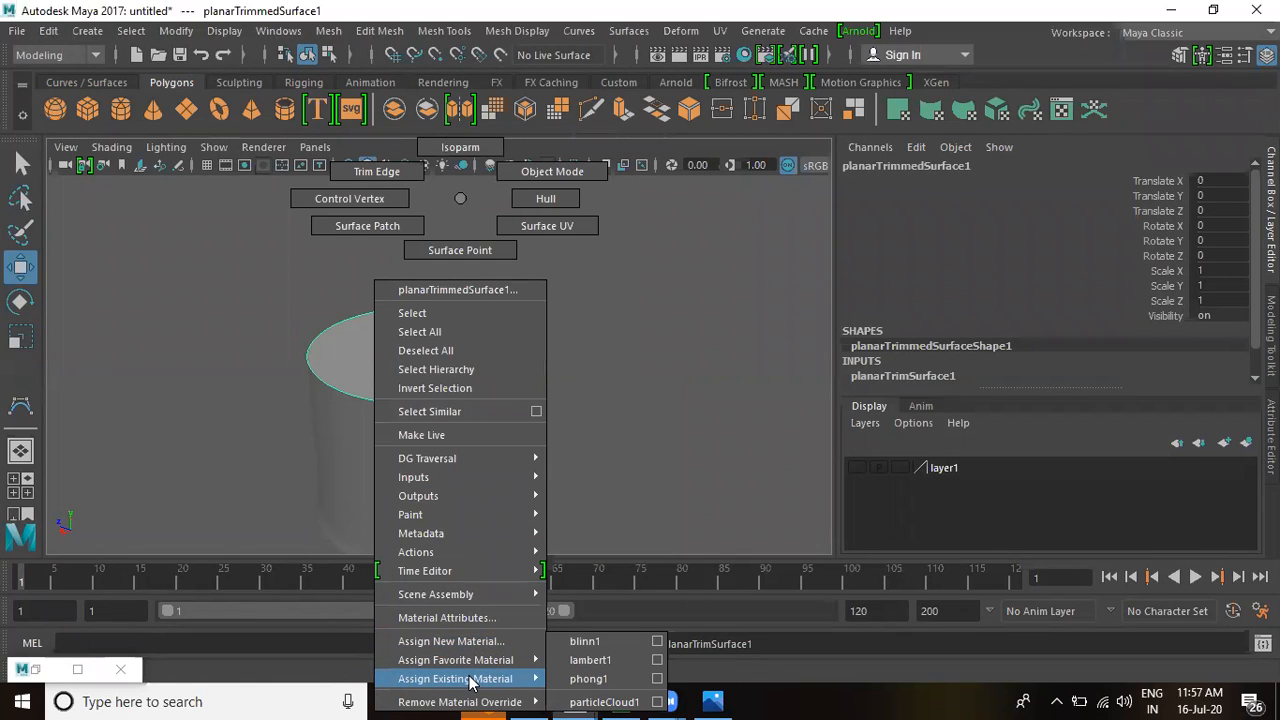
{"action": "left_click", "coordinate": [585, 641]}
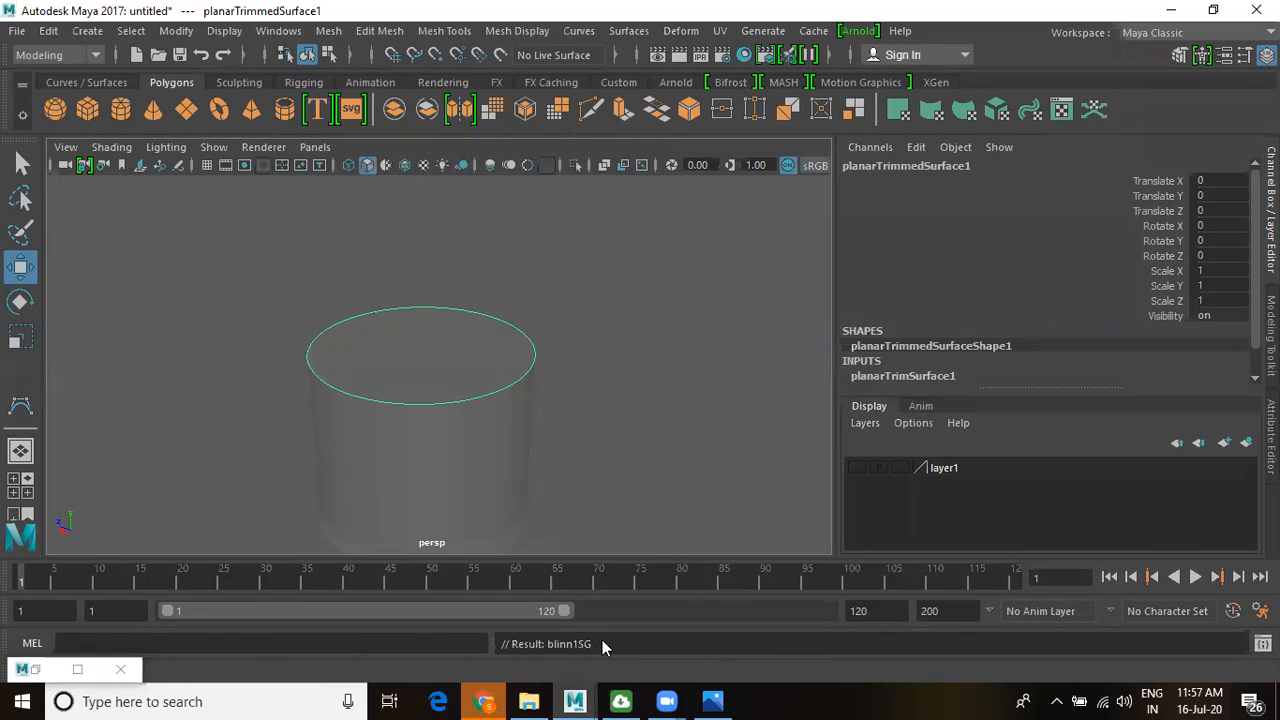
{"action": "left_click", "coordinate": [629, 414]}
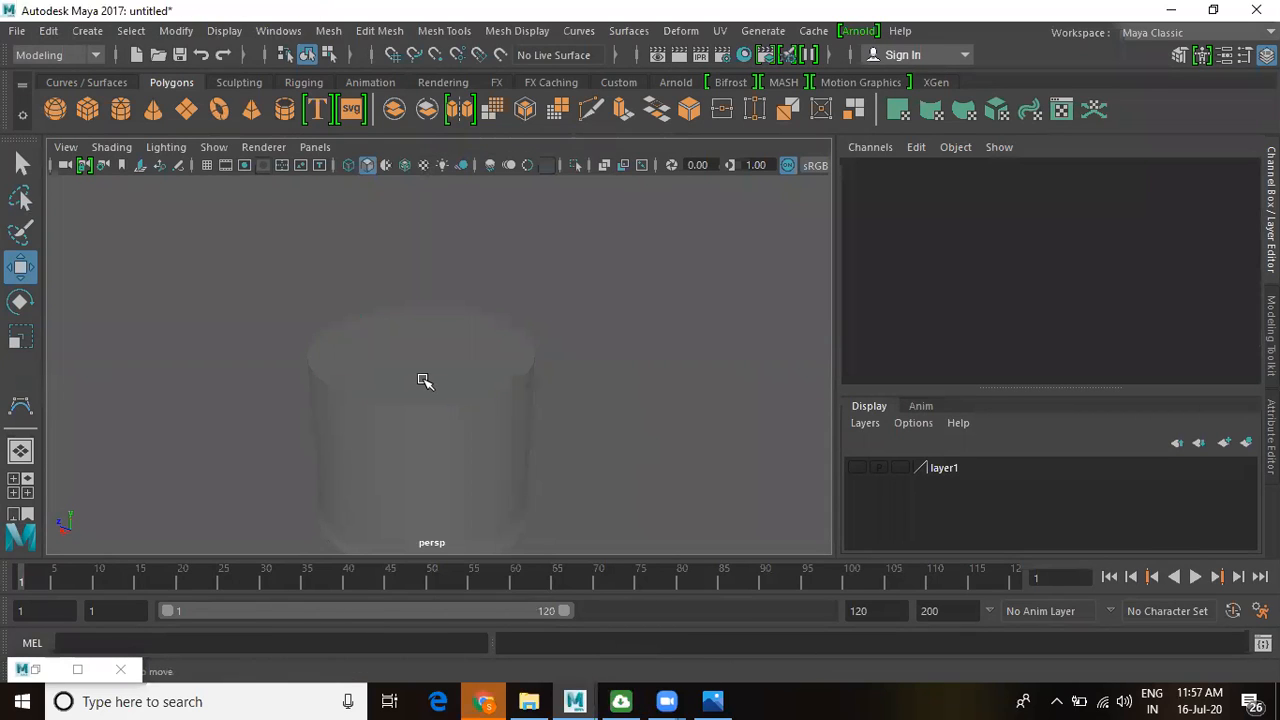
- Assign a new Blinn material to the duplicated lower-half surface of the bottle
{"action": "left_click", "coordinate": [395, 322]}
{"action": "left_click_drag", "start_coordinate": [267, 300], "coordinate": [397, 436]}
{"action": "left_click", "coordinate": [688, 304]}
{"action": "left_click", "coordinate": [392, 341]}
{"action": "left_click", "coordinate": [432, 420]}
{"action": "left_click", "coordinate": [575, 405]}
{"action": "left_click", "coordinate": [506, 417]}
{"action": "right_click", "coordinate": [504, 414]}
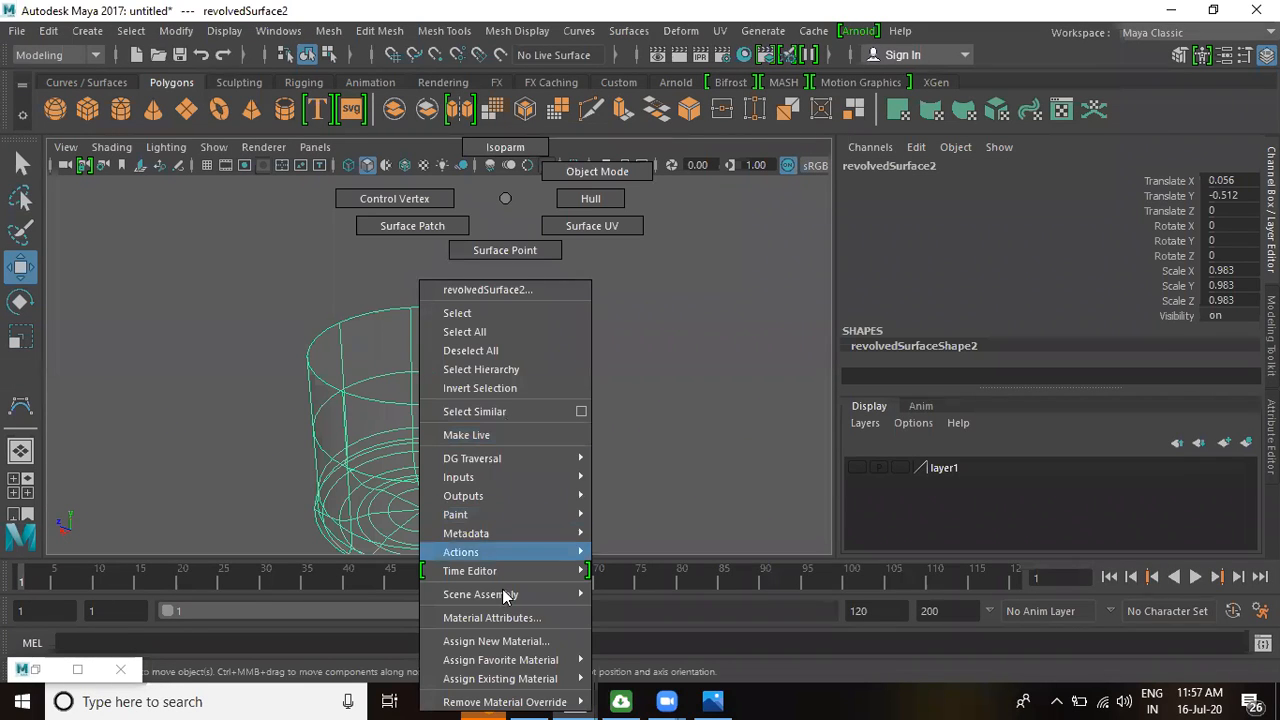
{"action": "left_click", "coordinate": [502, 641]}
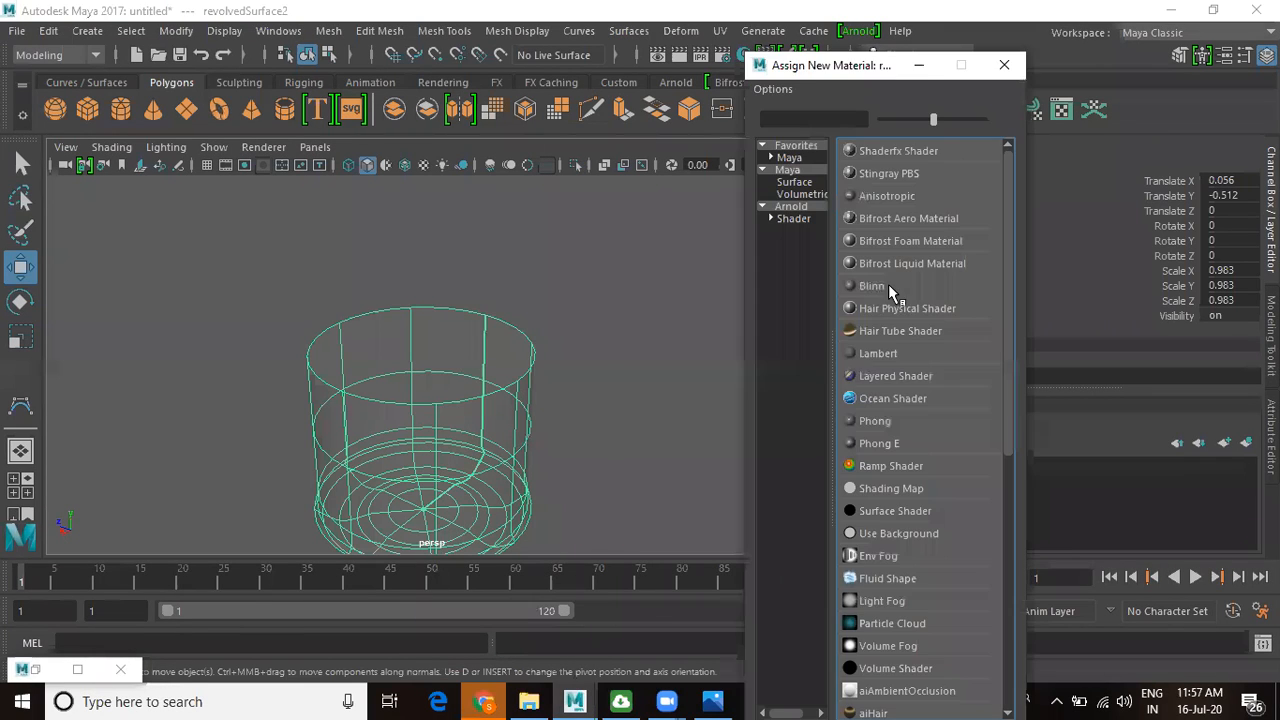
{"action": "left_click", "coordinate": [890, 287]}
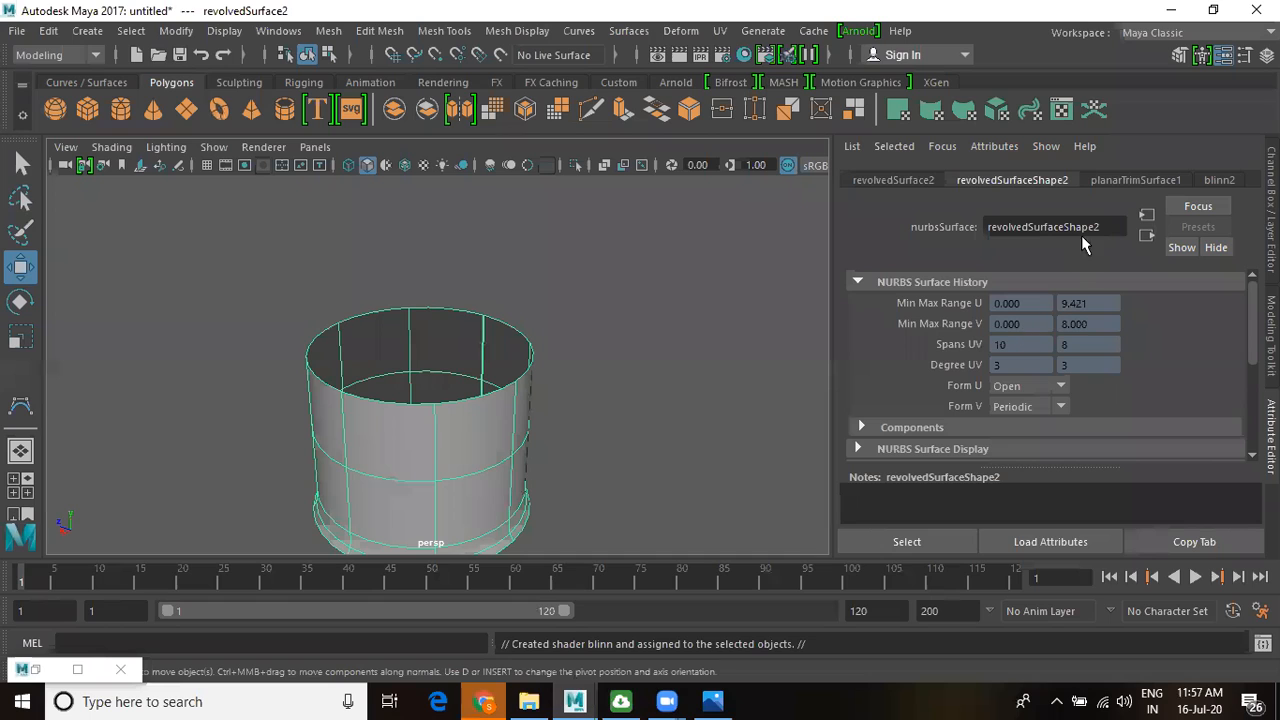
- Rename the lower half's new Blinn material to sharbat
{"action": "left_click", "coordinate": [1219, 180]}
{"action": "left_click_drag", "start_coordinate": [1074, 229], "coordinate": [695, 228]}
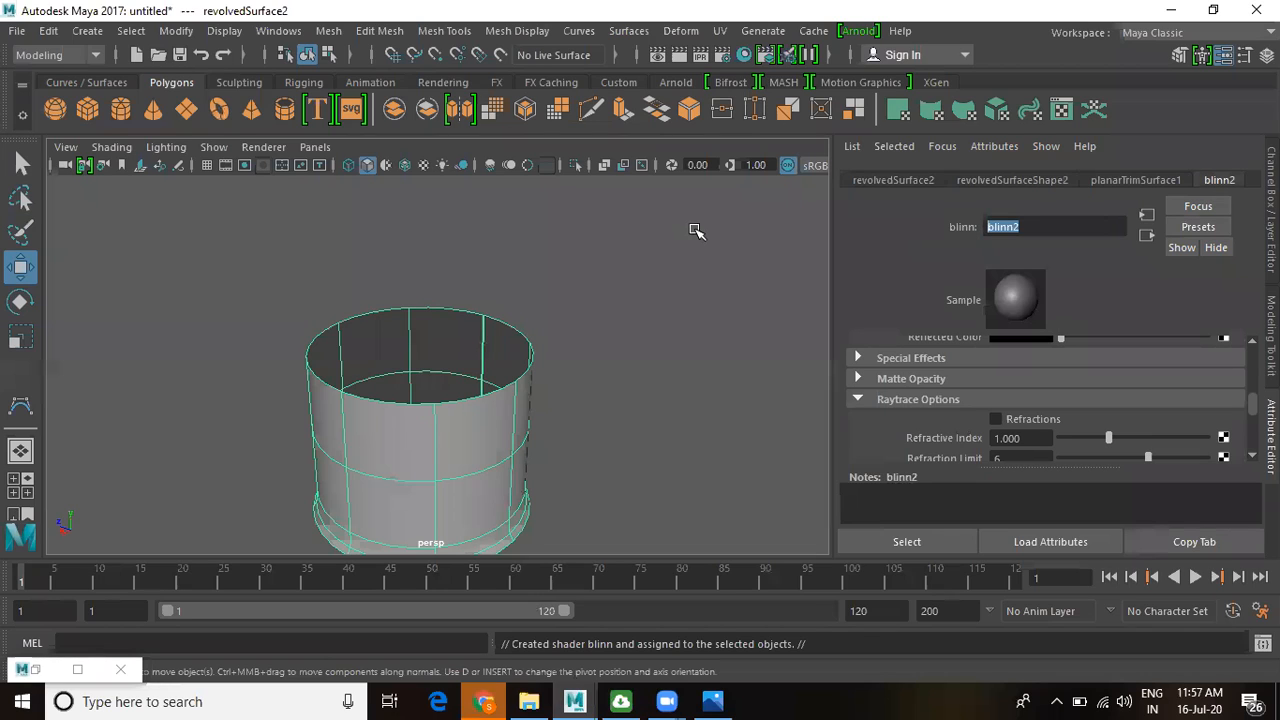
{"action": "type", "text": "sharbat"}
{"action": "key", "text": "Return"}
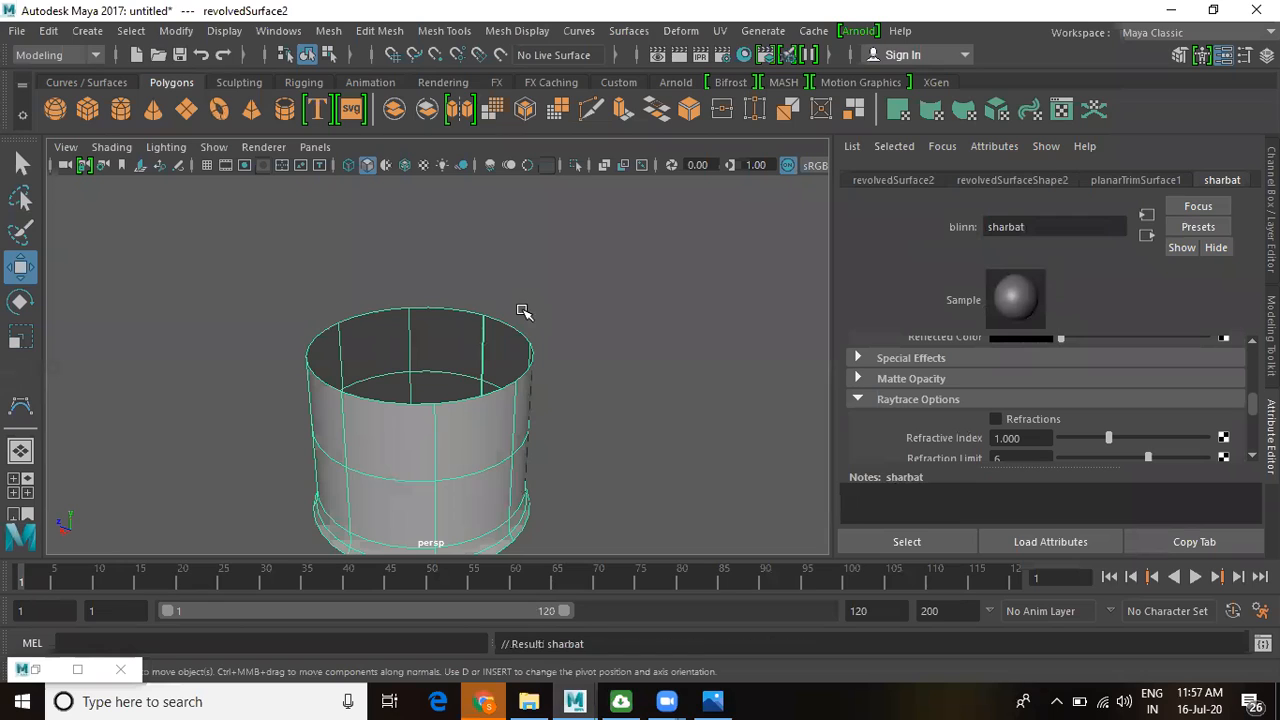
- Give the sharbat material a dark reddish-brown color (H 4.466, S 0.922, V 0.077) and make it partly transparent
{"action": "scroll", "coordinate": [1078, 402], "scroll_direction": "up", "scroll_amount": 10}
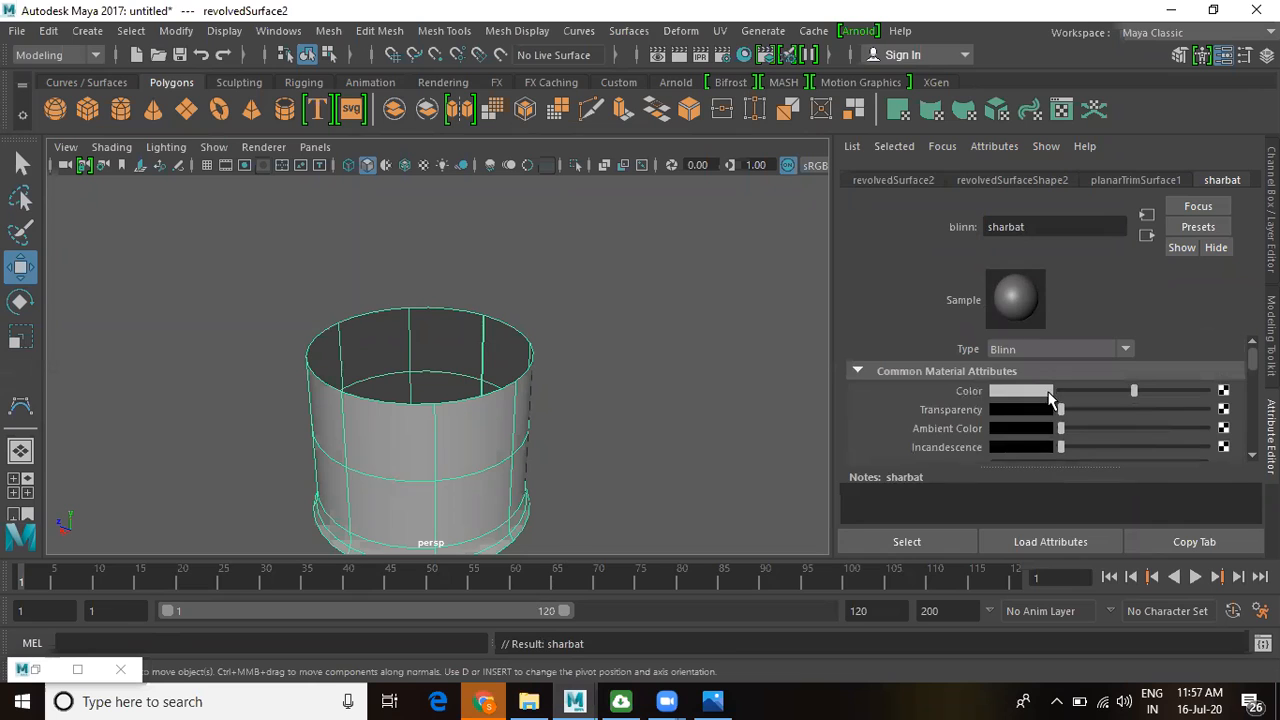
{"action": "left_click", "coordinate": [1040, 391]}
{"action": "left_click", "coordinate": [1228, 402]}
{"action": "left_click_drag", "start_coordinate": [1190, 390], "coordinate": [1200, 396]}
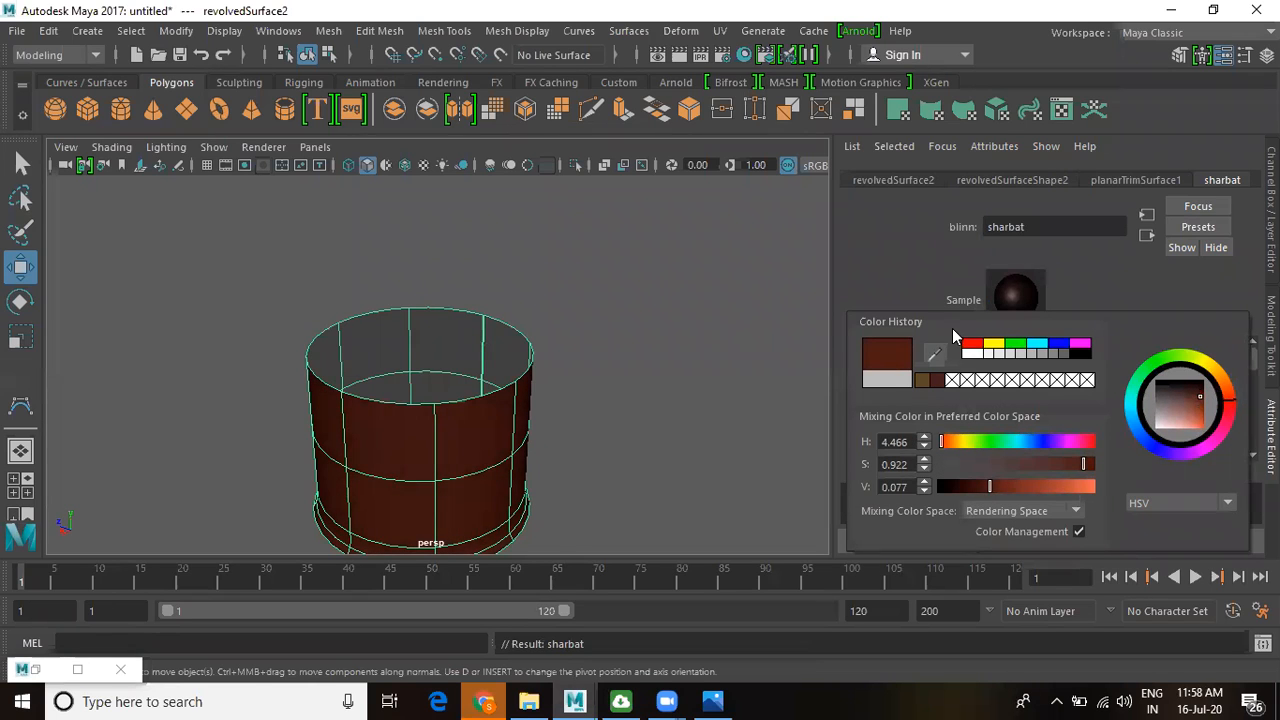
{"action": "mouse_move", "coordinate": [1083, 410]}
{"action": "left_mouse_down"}
{"action": "mouse_move", "coordinate": [1164, 416]}
{"action": "mouse_move", "coordinate": [1088, 428]}
{"action": "left_mouse_up"}
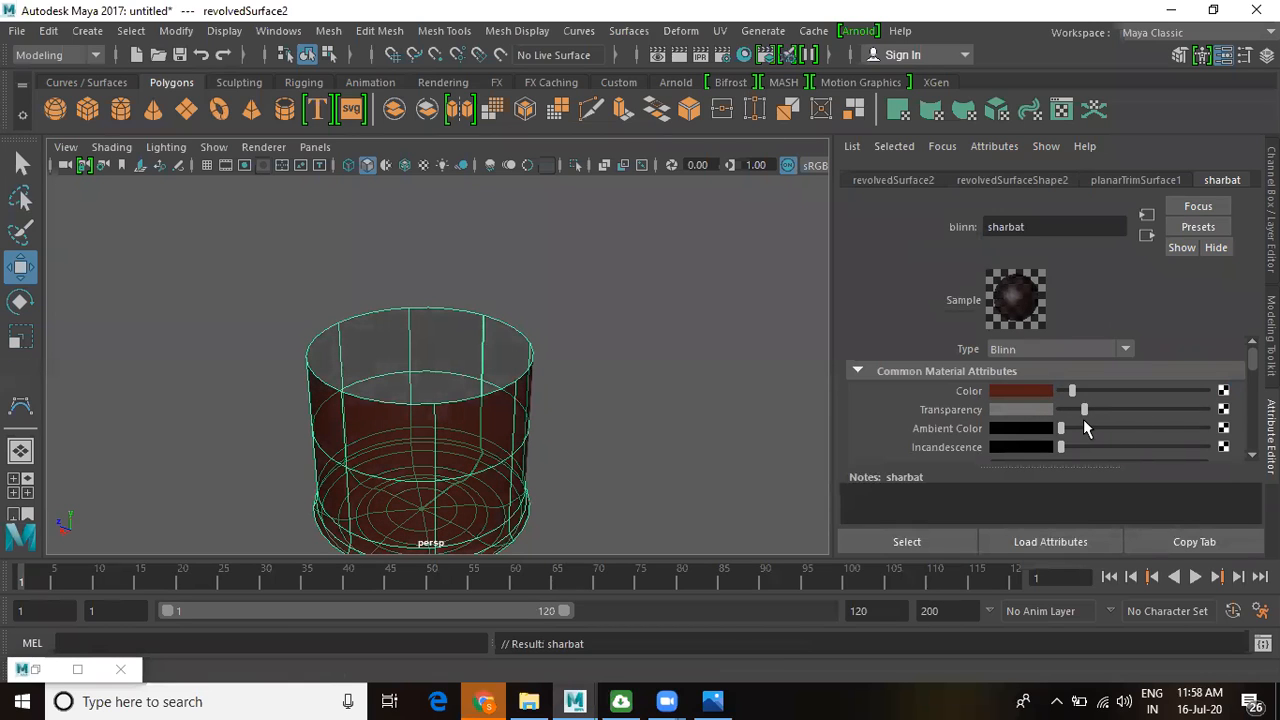
- Sharpen the sharbat material's highlight by lowering its eccentricity and slightly raising its specular roll-off
{"action": "scroll", "coordinate": [962, 420], "scroll_direction": "down", "scroll_amount": 6}
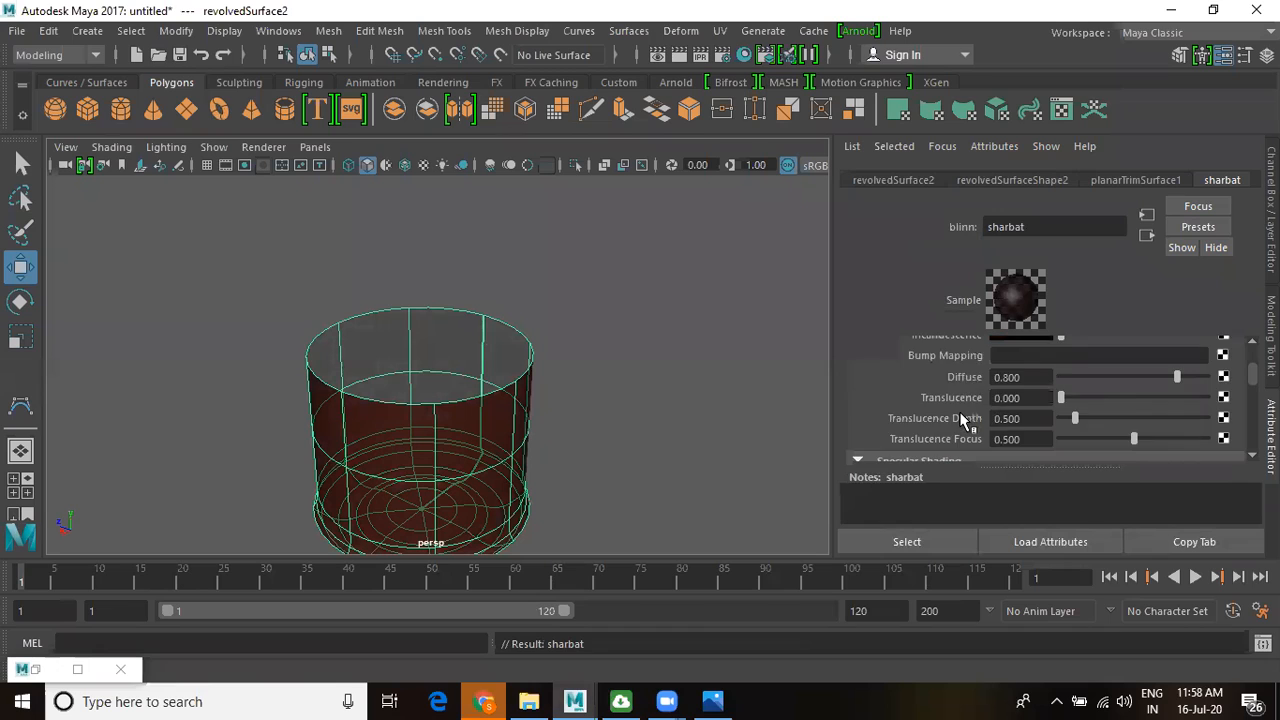
{"action": "scroll", "coordinate": [962, 420], "scroll_direction": "up", "scroll_amount": 4}
{"action": "left_click_drag", "start_coordinate": [1086, 372], "coordinate": [1068, 372]}
{"action": "mouse_move", "coordinate": [1163, 390]}
{"action": "left_mouse_down"}
{"action": "mouse_move", "coordinate": [1196, 390]}
{"action": "mouse_move", "coordinate": [1174, 392]}
{"action": "left_mouse_up"}
- Enable refractions on the sharbat material and set its refractive index to 1.33
{"action": "scroll", "coordinate": [962, 420], "scroll_direction": "down", "scroll_amount": 2}
{"action": "scroll", "coordinate": [970, 415], "scroll_direction": "down", "scroll_amount": 1}
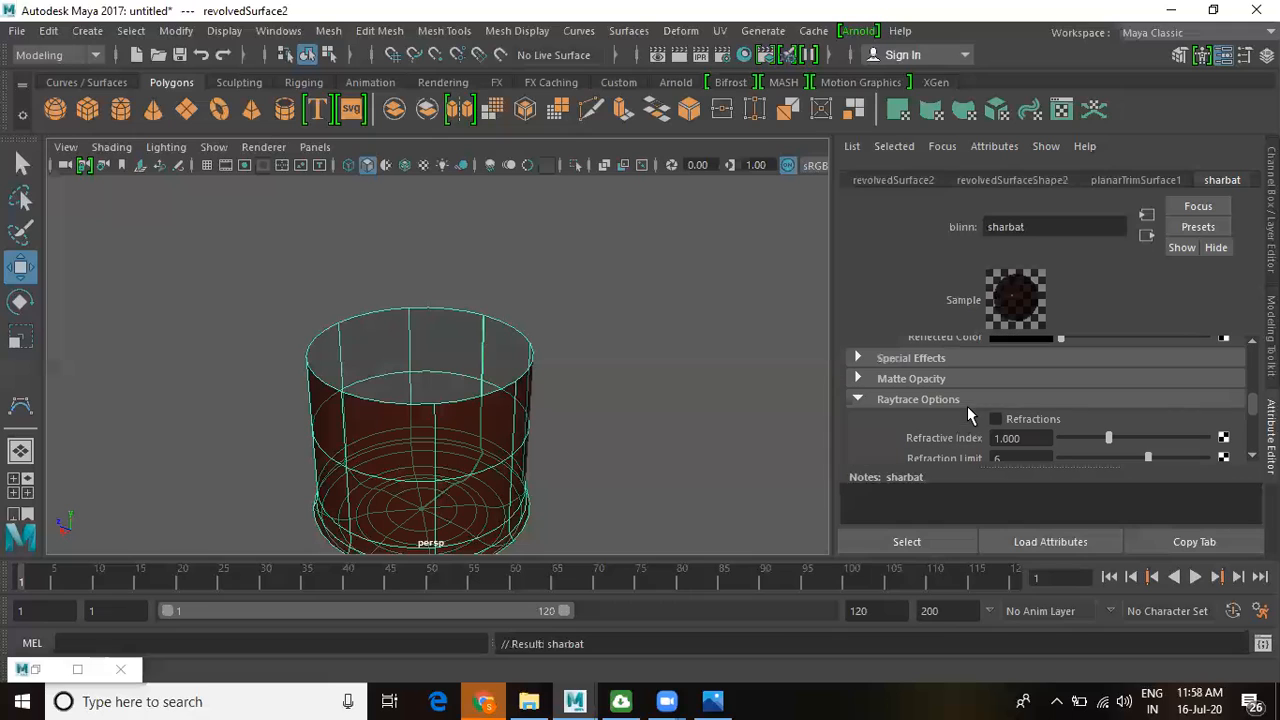
{"action": "double_click", "coordinate": [1036, 437]}
{"action": "type", "text": "1.33"}
{"action": "key", "text": "Return"}
- Assign the existing sharbat material to the planar cap surface on top of the liquid
{"action": "left_click_drag", "start_coordinate": [471, 466], "coordinate": [471, 471], "text": "alt"}
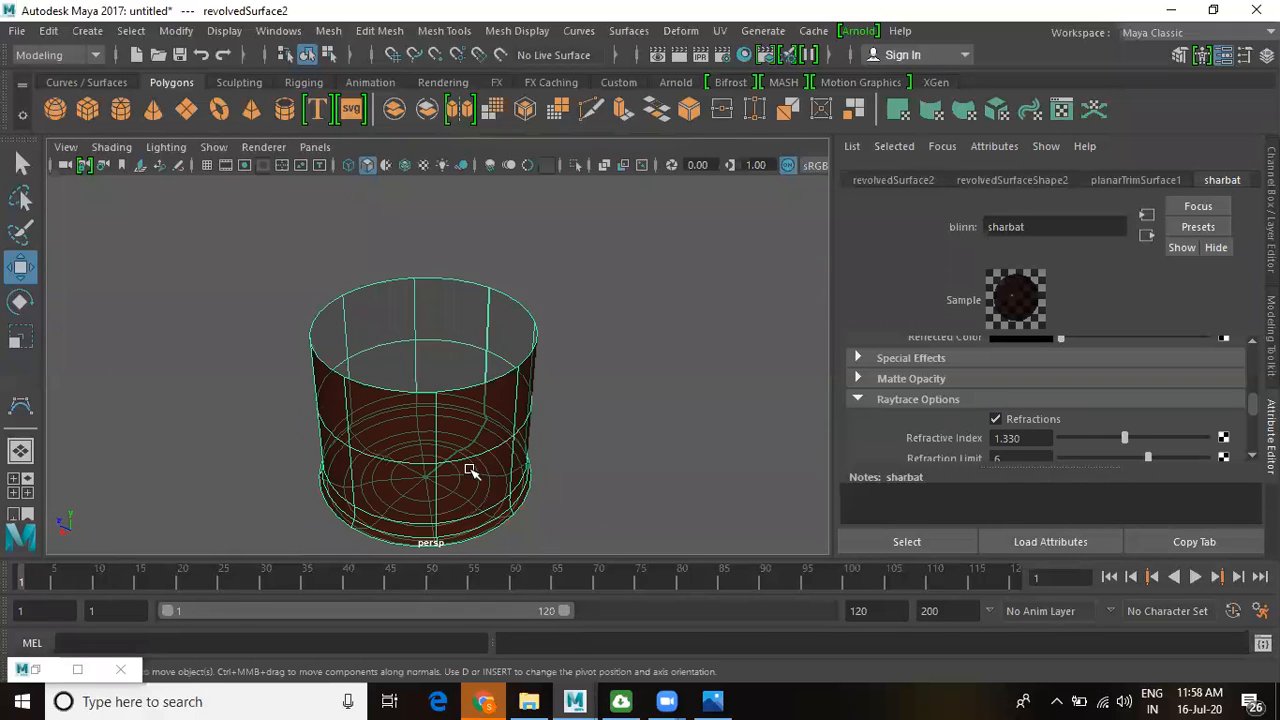
{"action": "left_click", "coordinate": [431, 337]}
{"action": "right_click", "coordinate": [434, 345]}
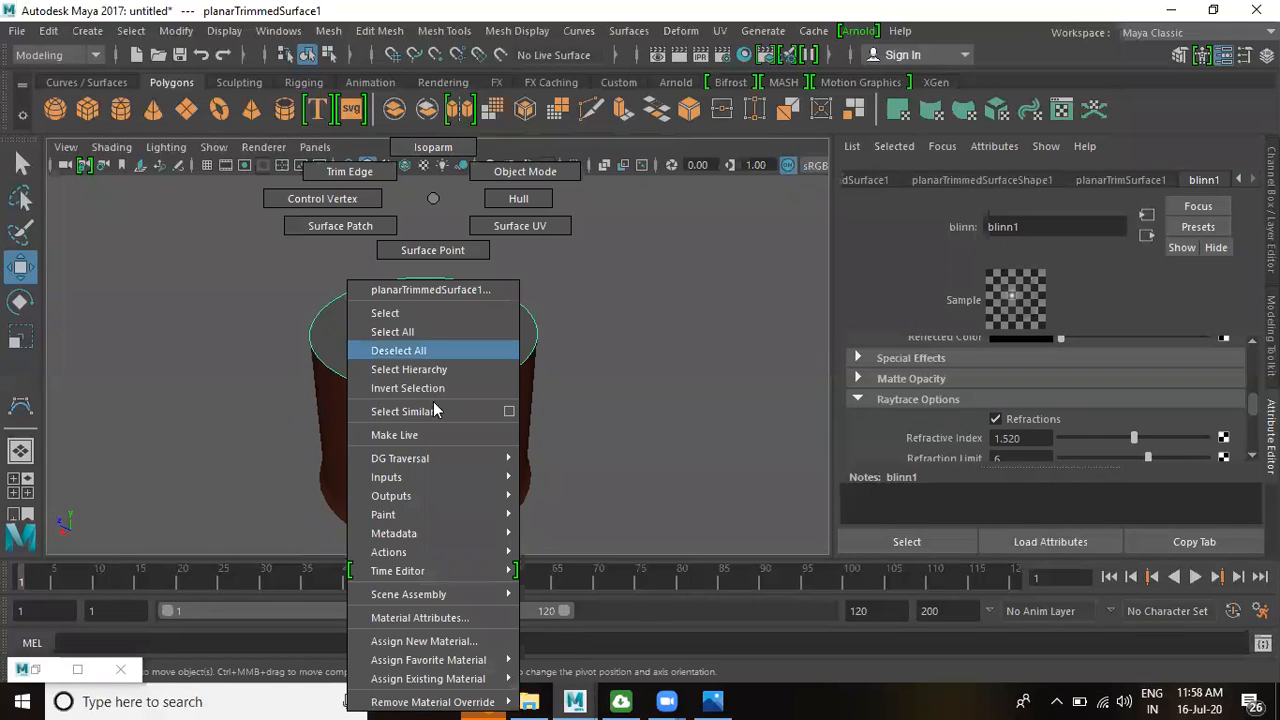
{"action": "mouse_move", "coordinate": [423, 679]}
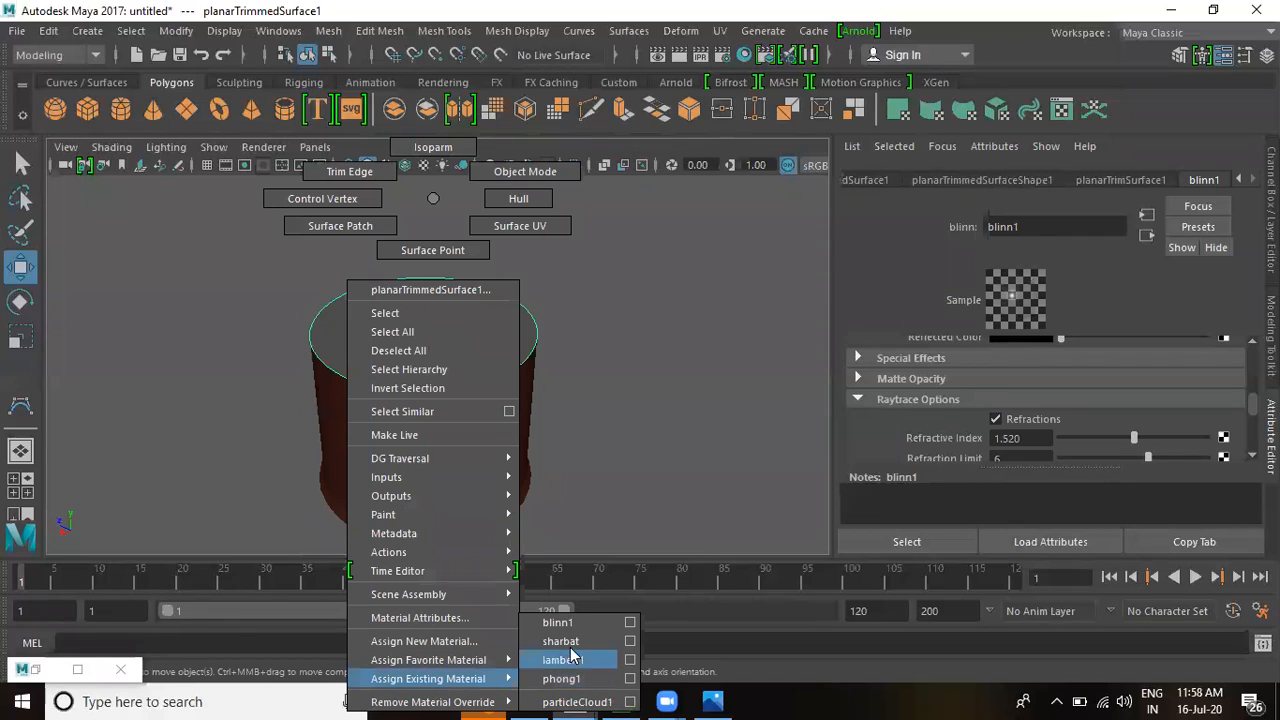
{"action": "left_click", "coordinate": [576, 641]}
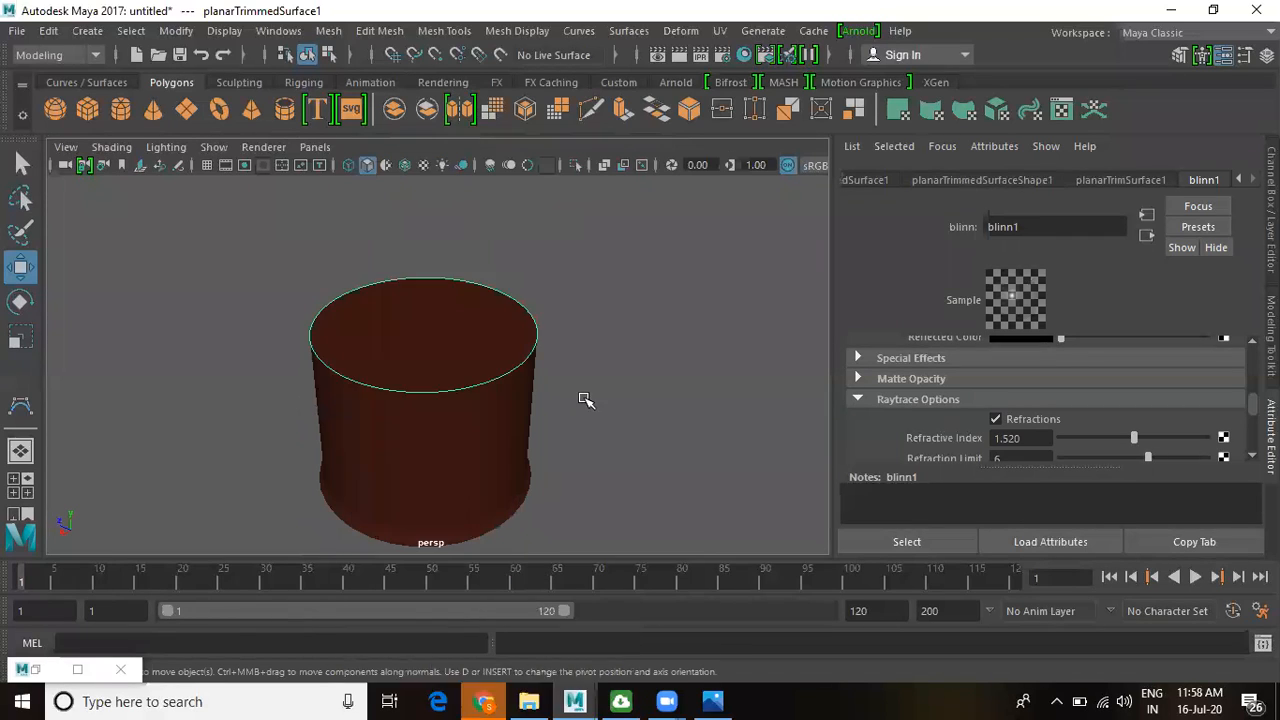
- Switch back to the Channel Box and layers, and unhide layer1 with the glass bottle
{"action": "left_click", "coordinate": [574, 440]}
{"action": "mouse_move", "coordinate": [574, 440]}
{"action": "left_mouse_down", "text": "alt"}
{"action": "mouse_move", "coordinate": [563, 391]}
{"action": "mouse_move", "coordinate": [547, 406]}
{"action": "mouse_move", "coordinate": [554, 446]}
{"action": "left_mouse_up", "text": "alt"}
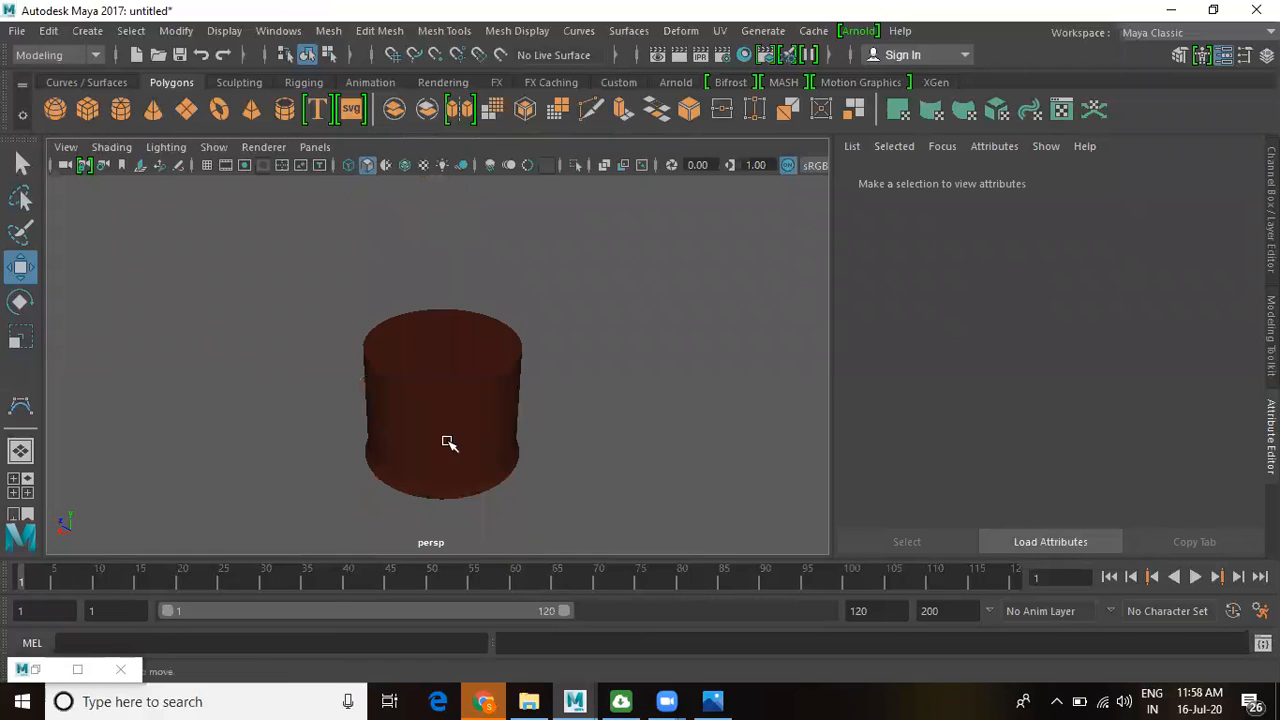
{"action": "left_click", "coordinate": [471, 423]}
{"action": "right_click_drag", "start_coordinate": [532, 467], "coordinate": [565, 506], "text": "alt"}
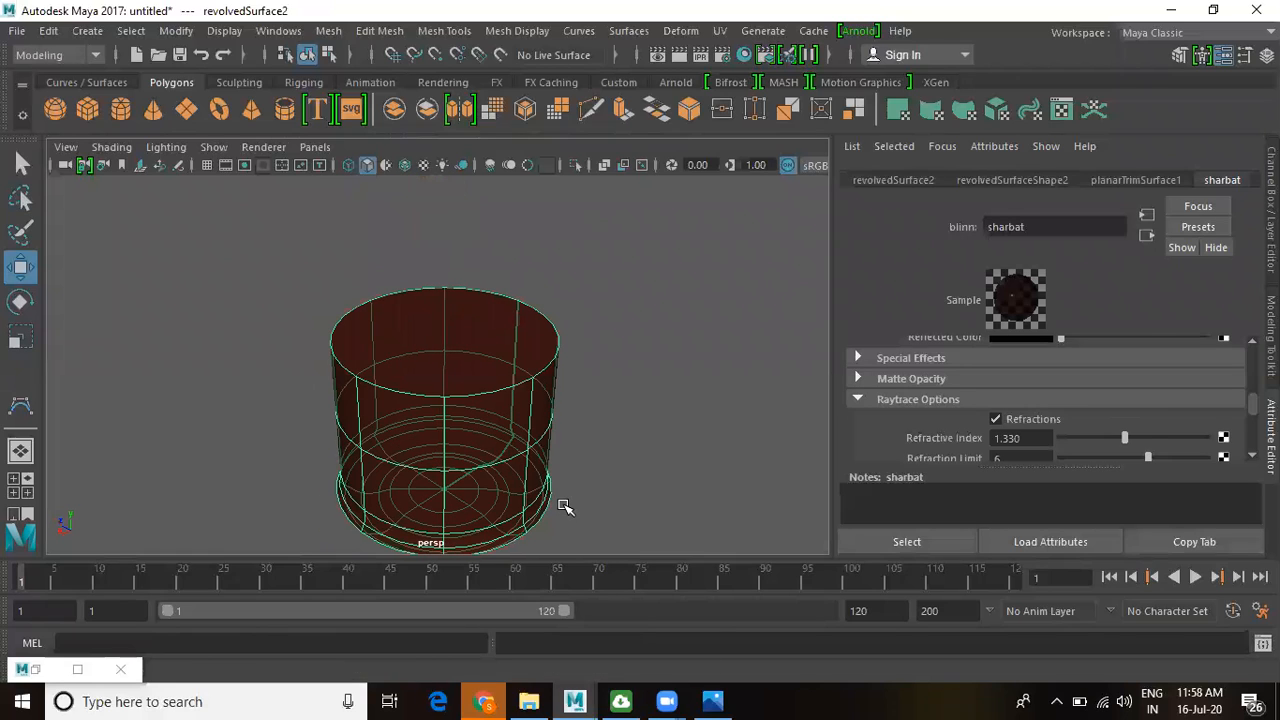
{"action": "left_click", "coordinate": [630, 396]}
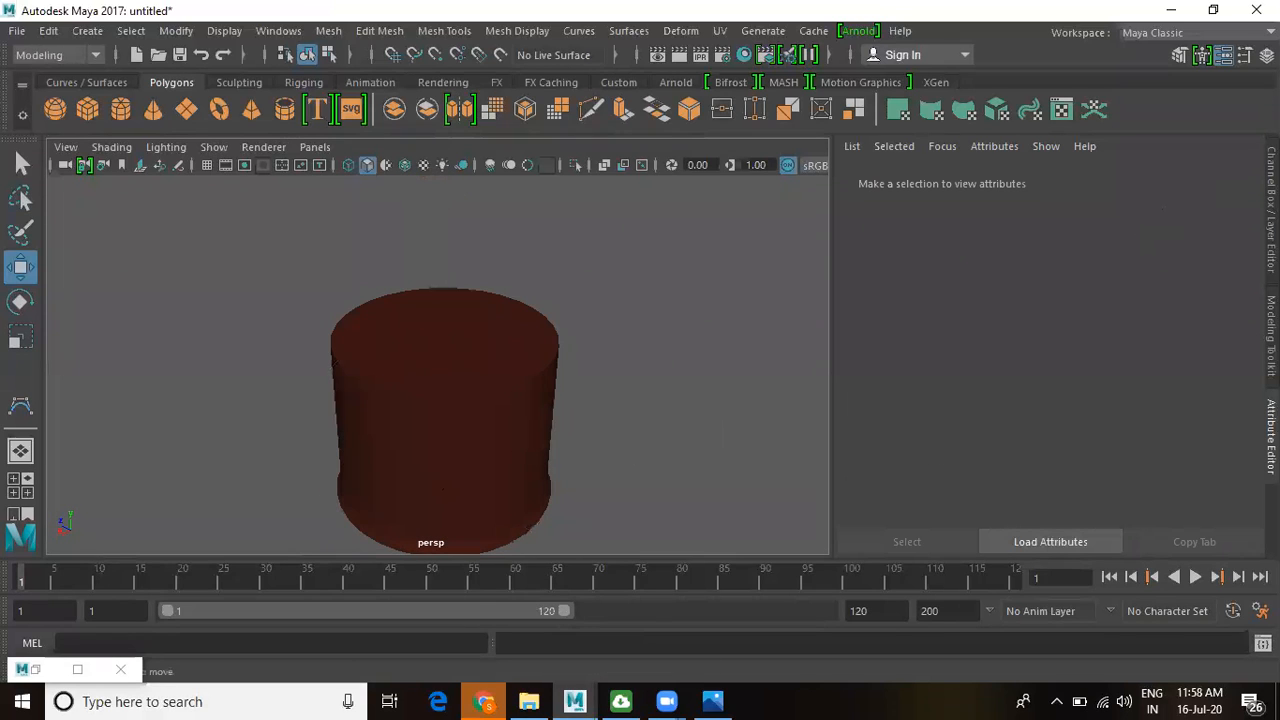
{"action": "left_click", "coordinate": [1271, 212]}
{"action": "left_click", "coordinate": [859, 468]}
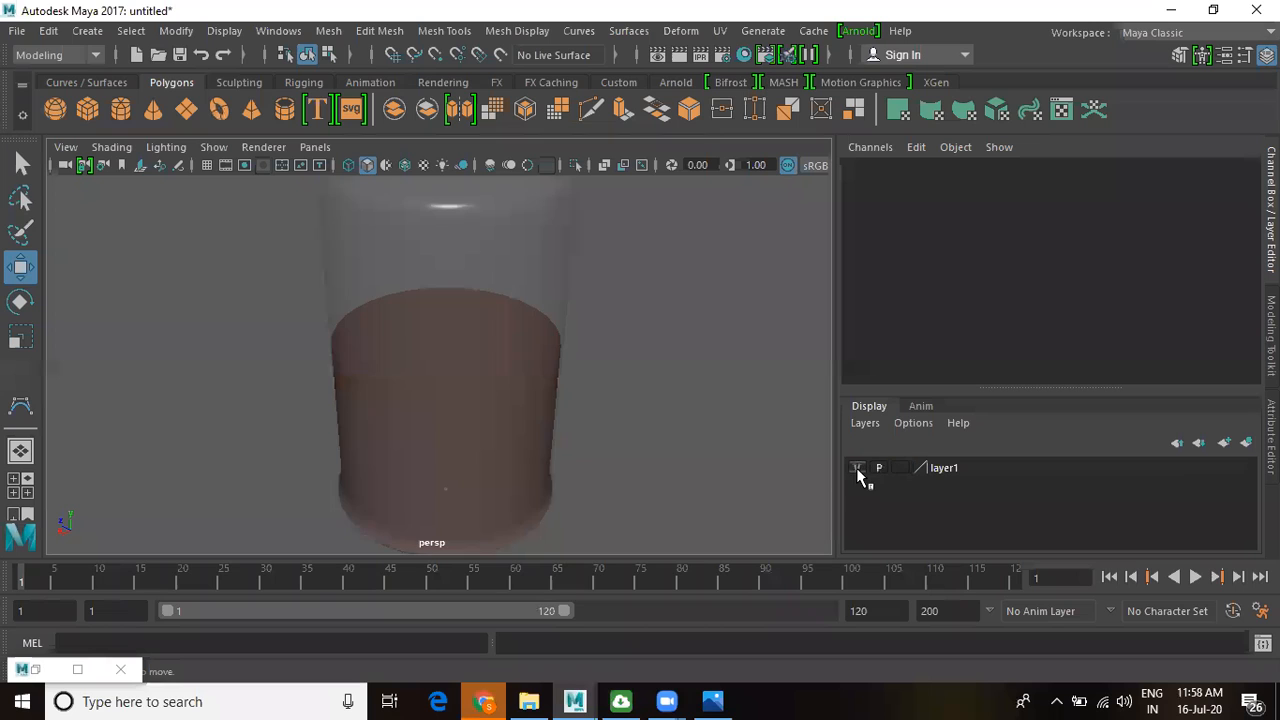
- Examine the liquid-filled glass bottle from several angles and distances
{"action": "right_click_drag", "start_coordinate": [610, 440], "coordinate": [508, 378], "text": "alt"}
{"action": "left_click_drag", "start_coordinate": [512, 390], "coordinate": [497, 346], "text": "alt"}
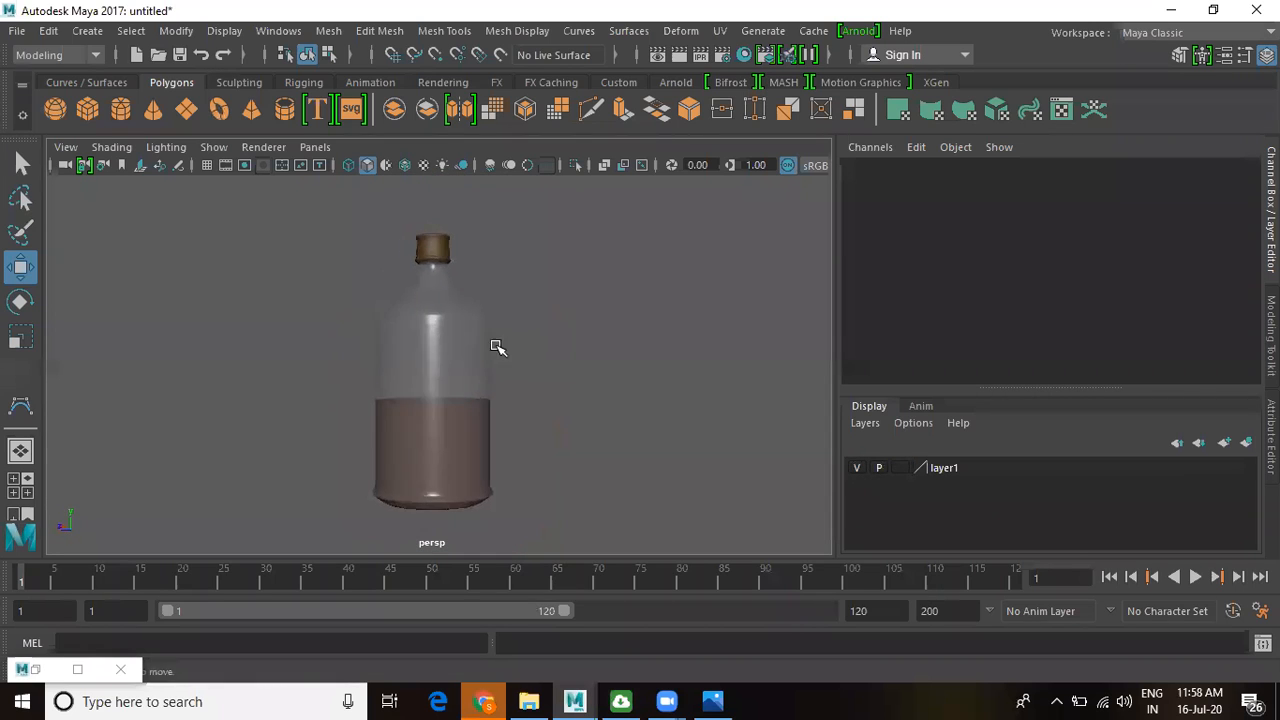
{"action": "right_click_drag", "start_coordinate": [497, 346], "coordinate": [569, 491], "text": "alt"}
{"action": "middle_click_drag", "start_coordinate": [575, 460], "coordinate": [629, 323], "text": "alt"}
{"action": "left_click_drag", "start_coordinate": [629, 323], "coordinate": [554, 369], "text": "alt"}
{"action": "right_click_drag", "start_coordinate": [554, 369], "coordinate": [581, 290], "text": "alt"}
{"action": "left_click_drag", "start_coordinate": [581, 290], "coordinate": [523, 351], "text": "alt"}
{"action": "right_click_drag", "start_coordinate": [523, 351], "coordinate": [312, 270], "text": "alt"}
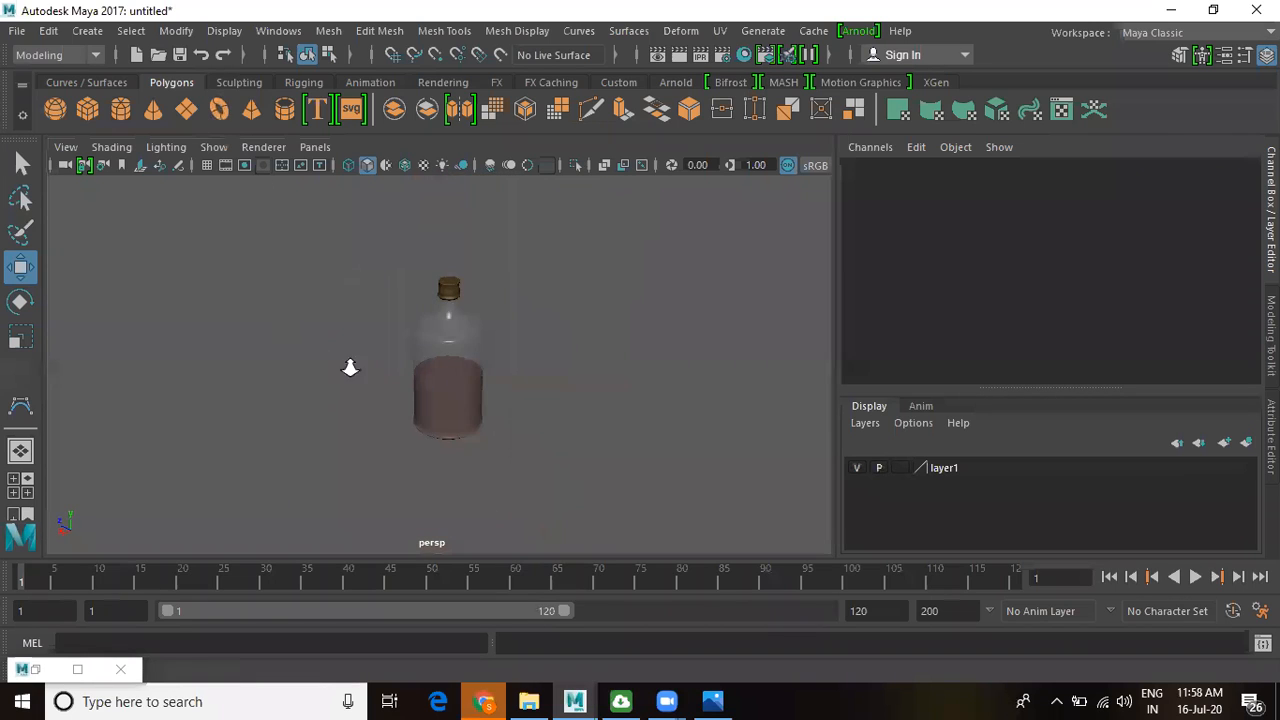
{"action": "right_click_drag", "start_coordinate": [349, 366], "coordinate": [400, 366], "text": "alt"}
- Create a polygon plane and scale it uniformly to about 85.195 as a ground surface
{"action": "left_click", "coordinate": [88, 31]}
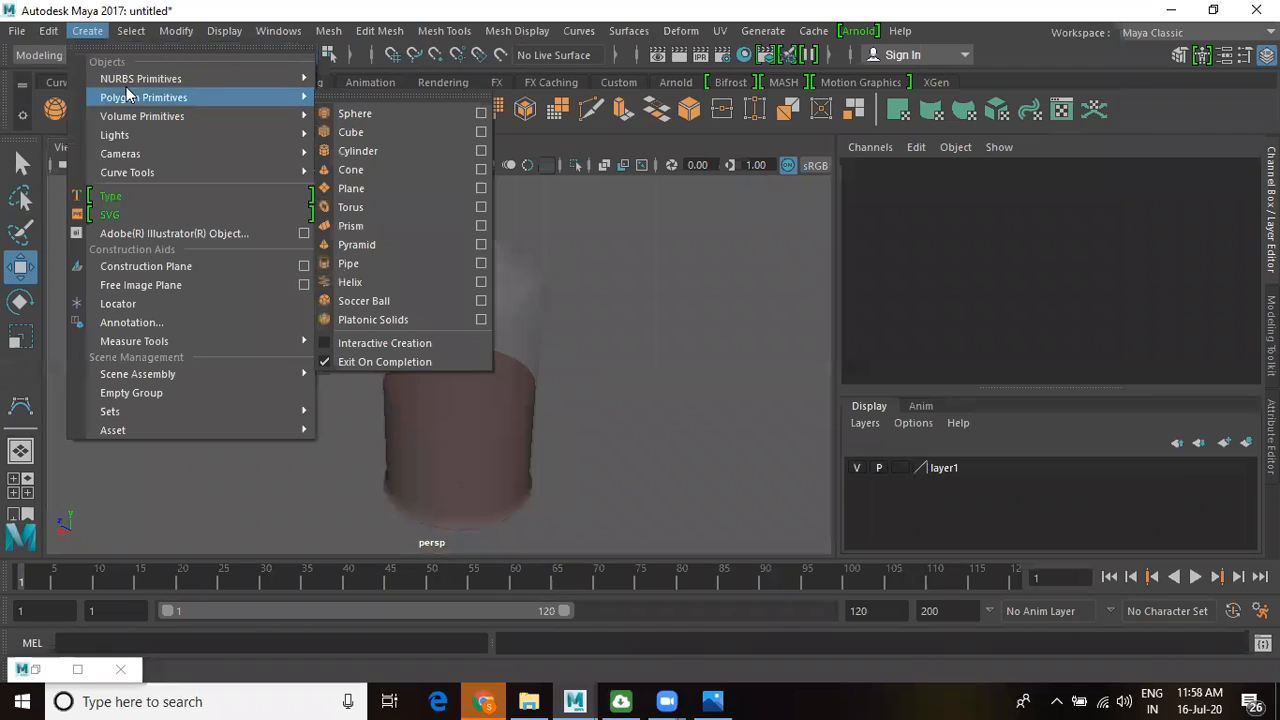
{"action": "mouse_move", "coordinate": [143, 97]}
{"action": "left_click", "coordinate": [375, 187]}
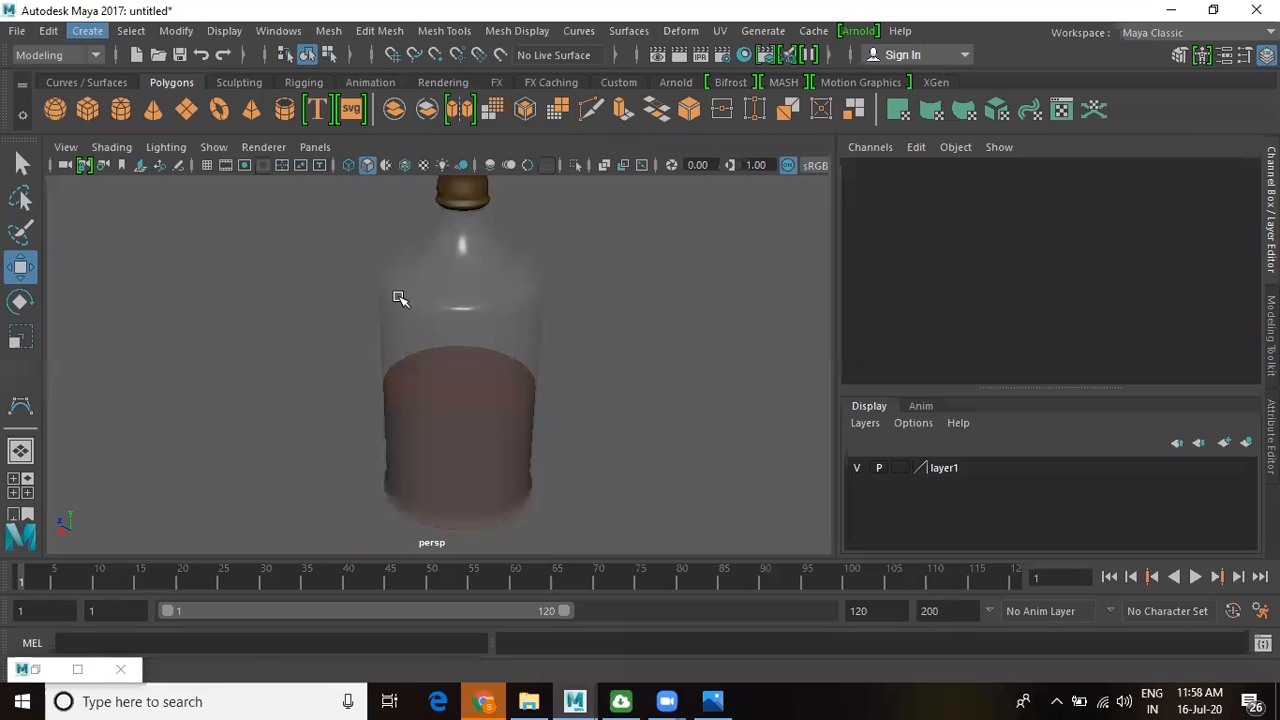
{"action": "left_click", "coordinate": [425, 358]}
{"action": "scroll", "coordinate": [655, 413], "scroll_direction": "down", "scroll_amount": 3}
{"action": "key", "text": "r"}
{"action": "right_click_drag", "start_coordinate": [593, 389], "coordinate": [722, 478], "text": "alt"}
{"action": "left_click_drag", "start_coordinate": [451, 282], "coordinate": [857, 277]}
{"action": "key", "text": "w"}
- Move the plane down in the side view to the bottle's base, at Translate Y about -27.91
{"action": "key", "text": "space"}
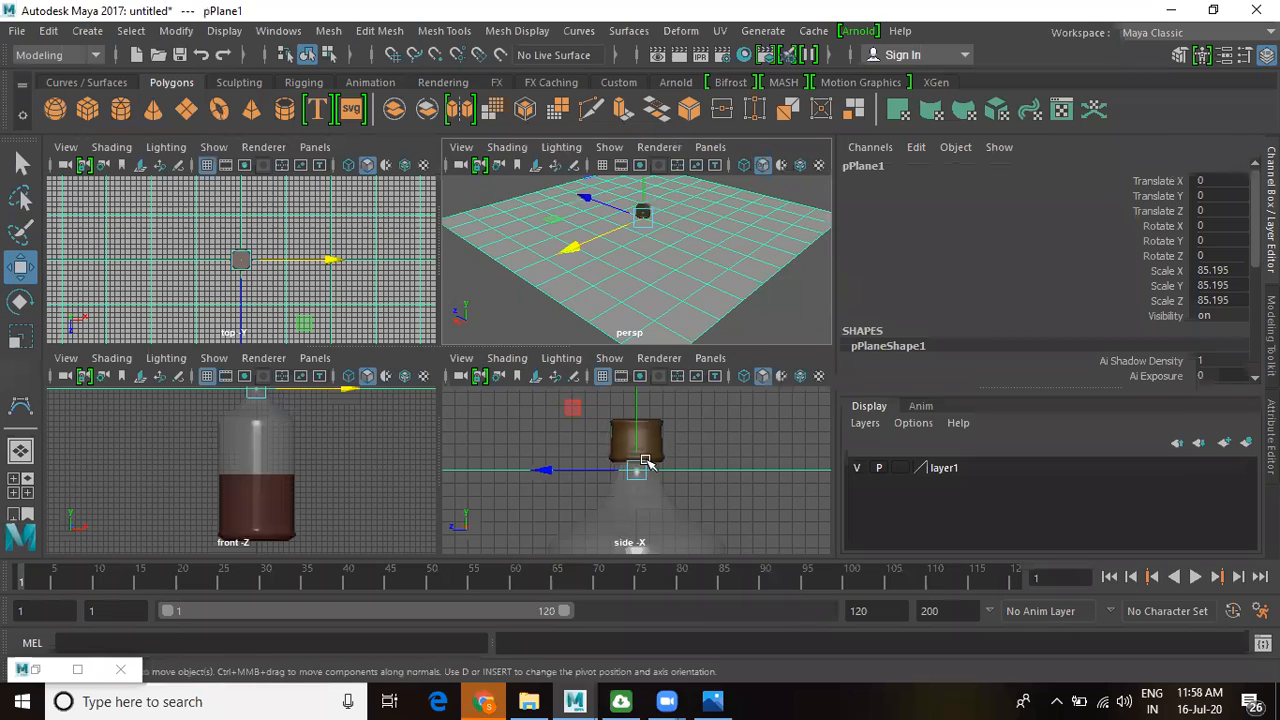
{"action": "key", "text": "space"}
{"action": "scroll", "coordinate": [177, 359], "scroll_direction": "down", "scroll_amount": 1}
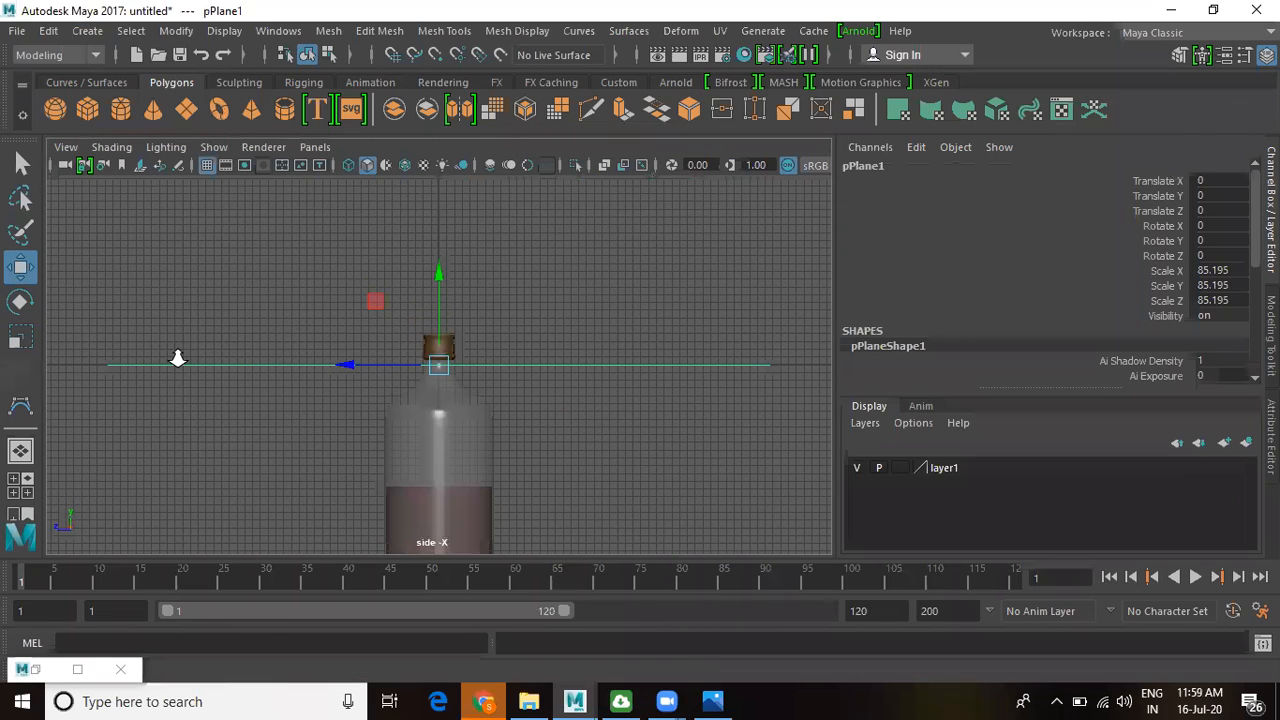
{"action": "scroll", "coordinate": [177, 359], "scroll_direction": "down", "scroll_amount": 3}
{"action": "left_click_drag", "start_coordinate": [414, 205], "coordinate": [437, 355]}
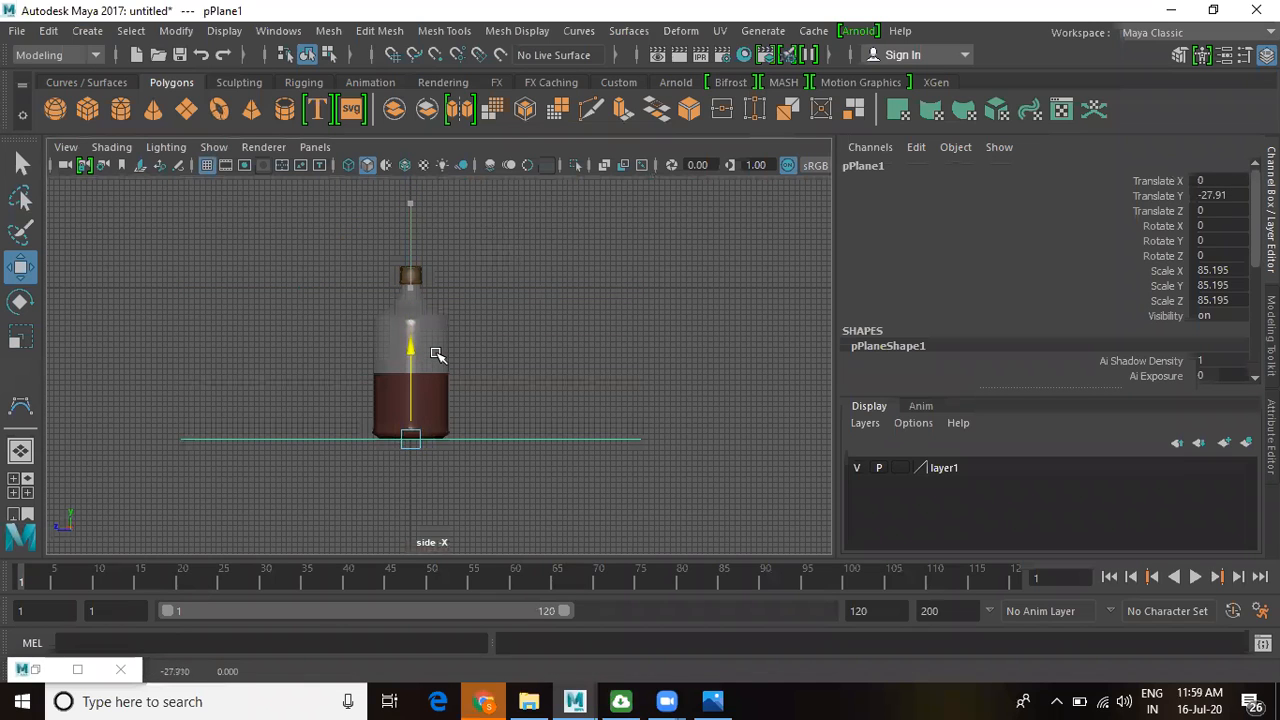
{"action": "key", "text": "space"}
{"action": "key", "text": "space"}
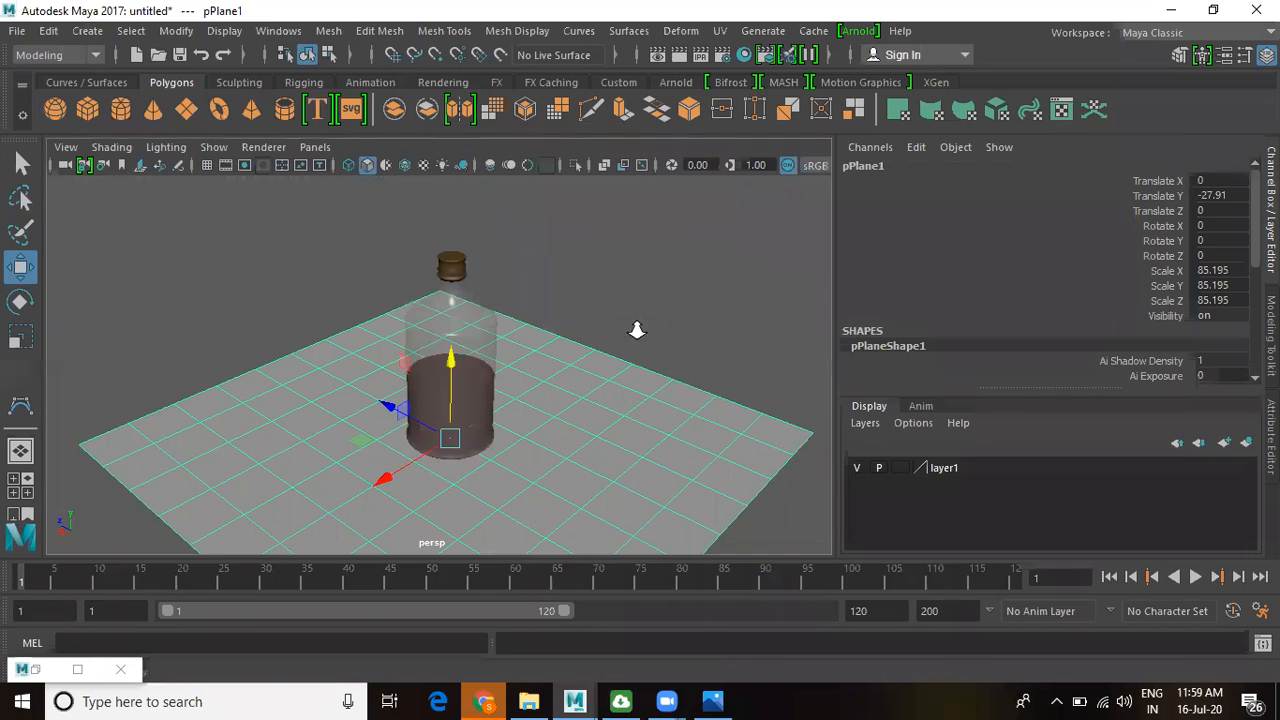
- Assign a new Lambert material to the ground plane
{"action": "right_click_drag", "start_coordinate": [637, 330], "coordinate": [726, 403], "text": "alt"}
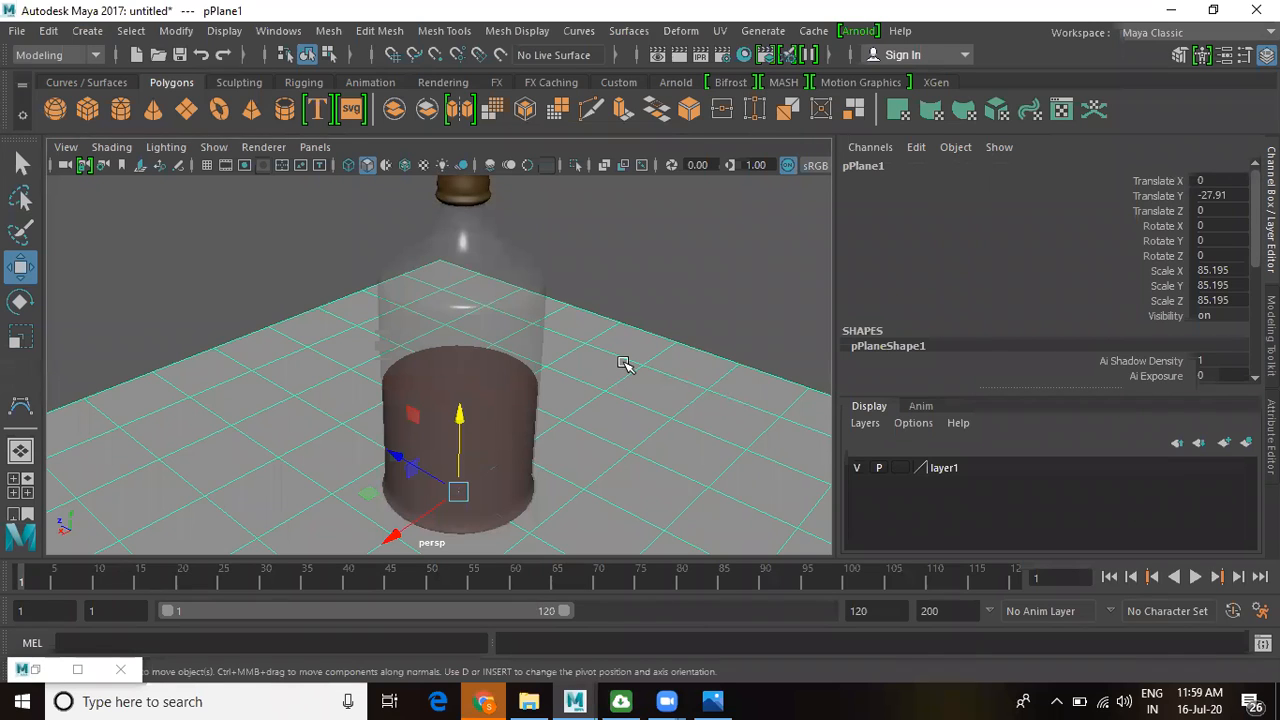
{"action": "right_click_drag", "start_coordinate": [624, 370], "coordinate": [651, 641]}
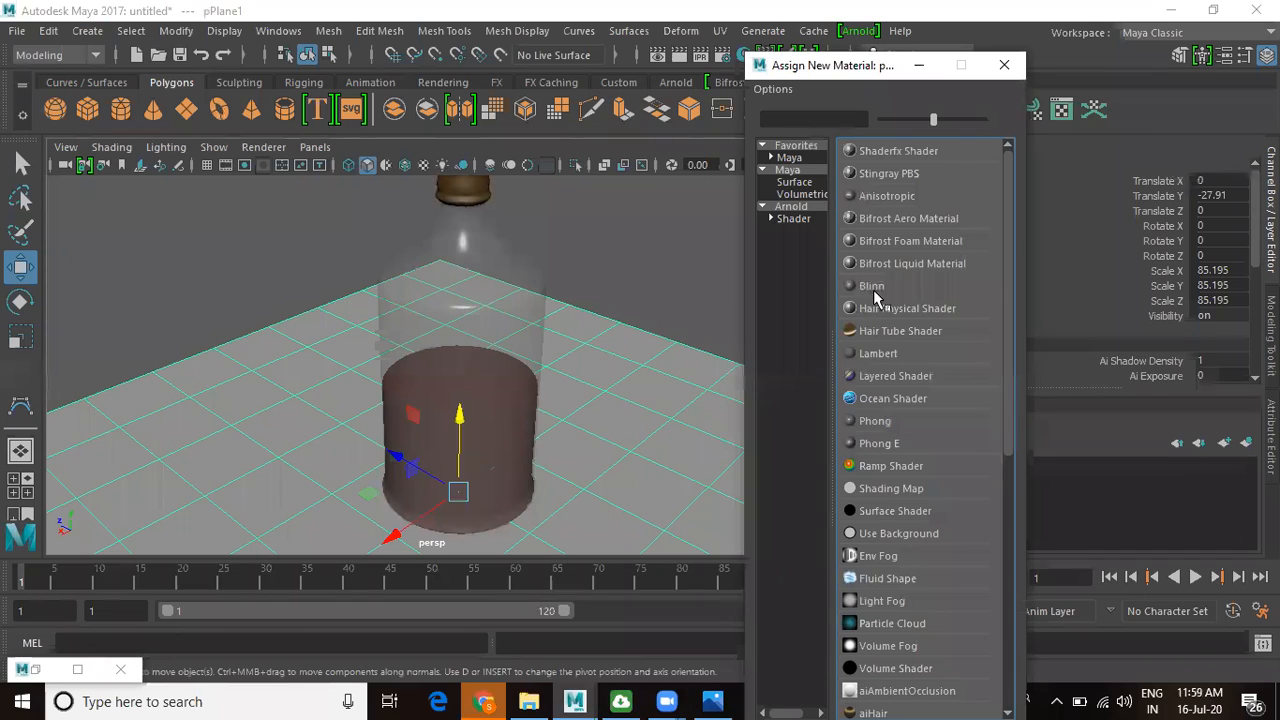
{"action": "left_click", "coordinate": [888, 357]}
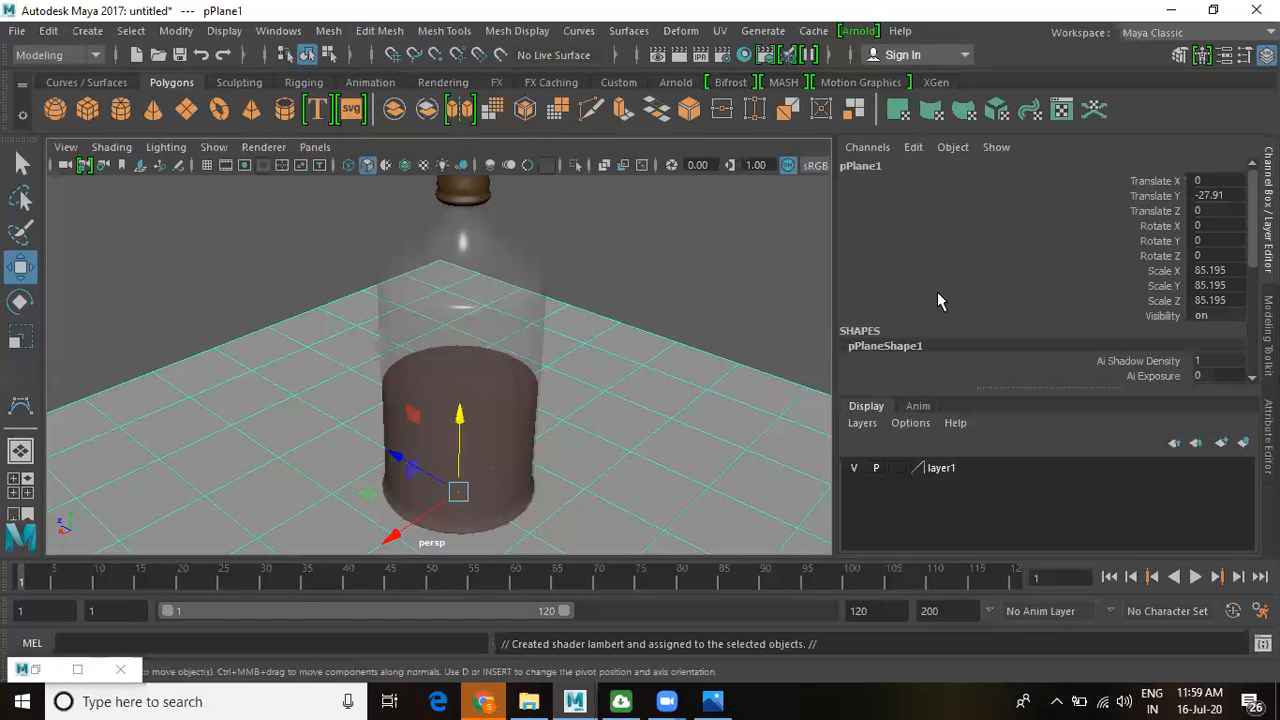
- Map a Checker texture to the color of the plane's Lambert material and show textures in the viewport
{"action": "key", "text": "ctrl+a"}
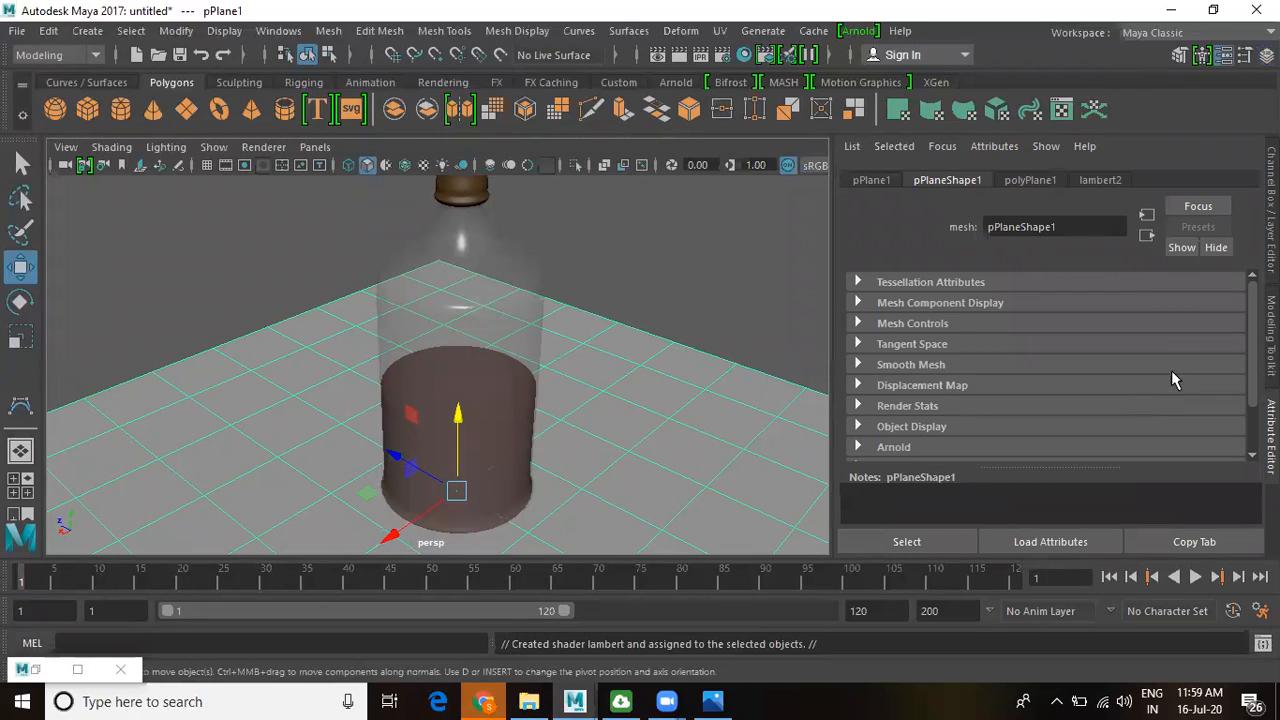
{"action": "left_click", "coordinate": [1102, 180]}
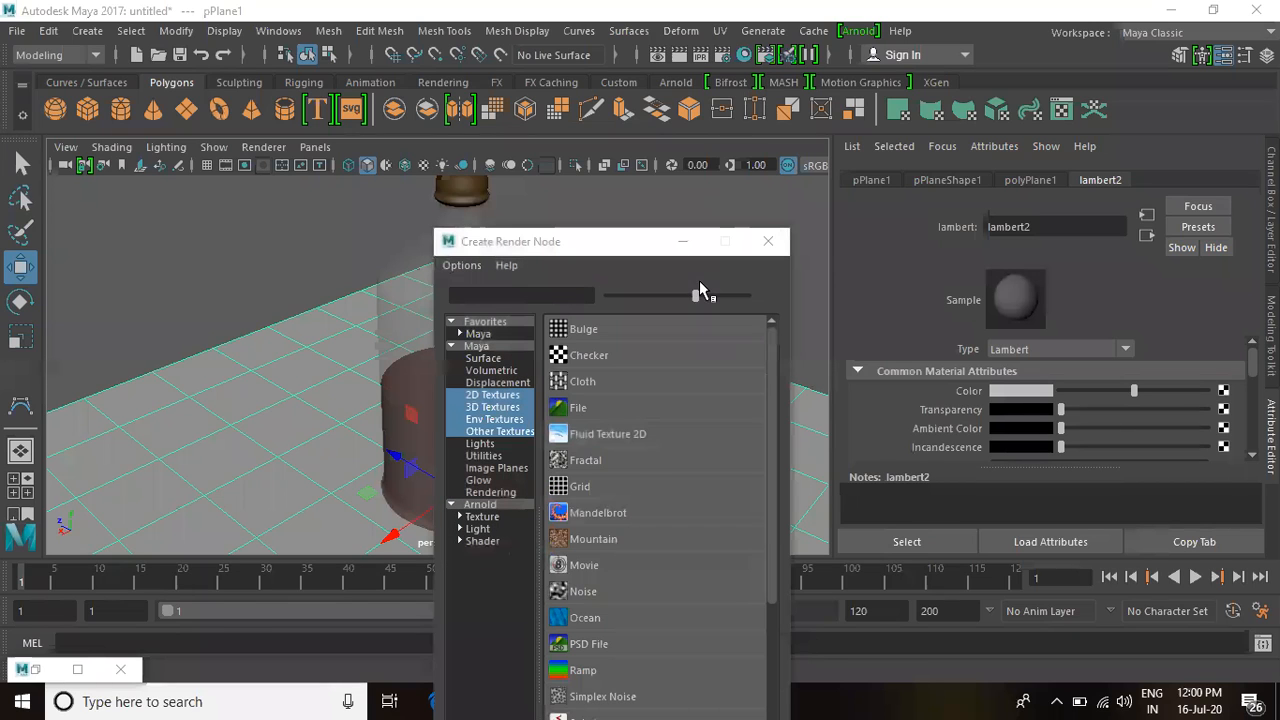
{"action": "left_click_drag", "start_coordinate": [619, 257], "coordinate": [638, 177]}
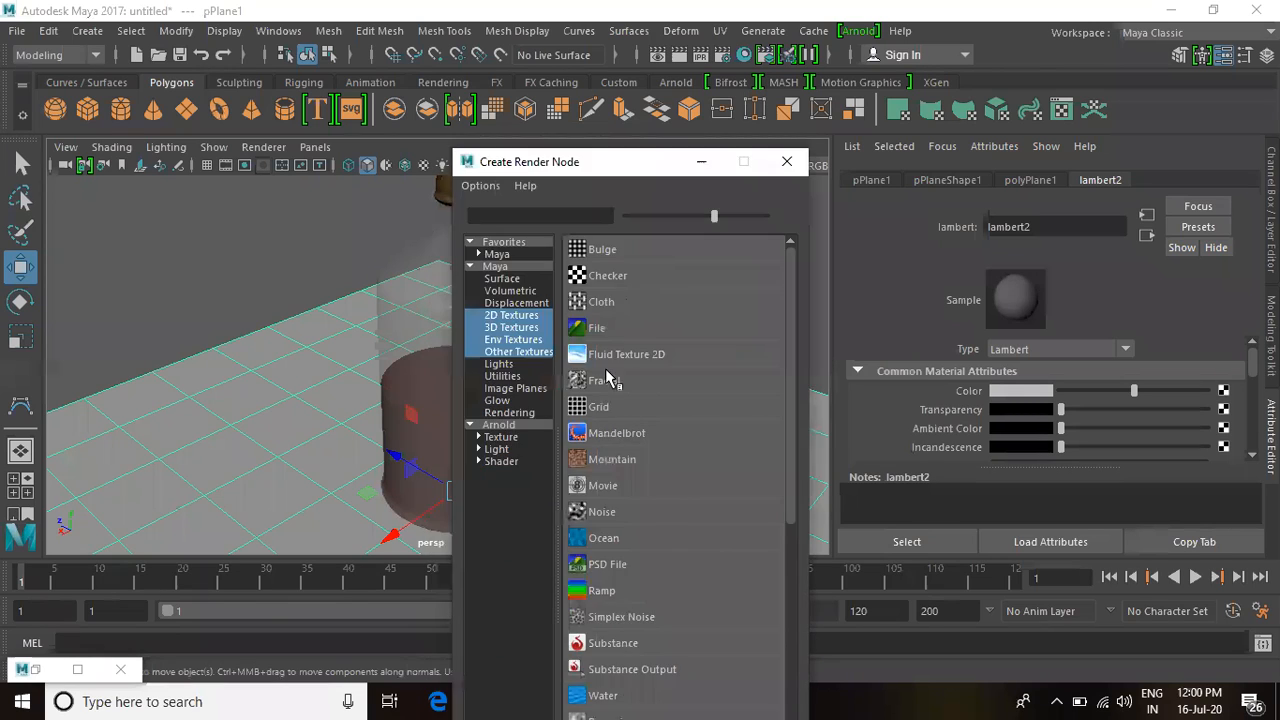
{"action": "left_click", "coordinate": [599, 277]}
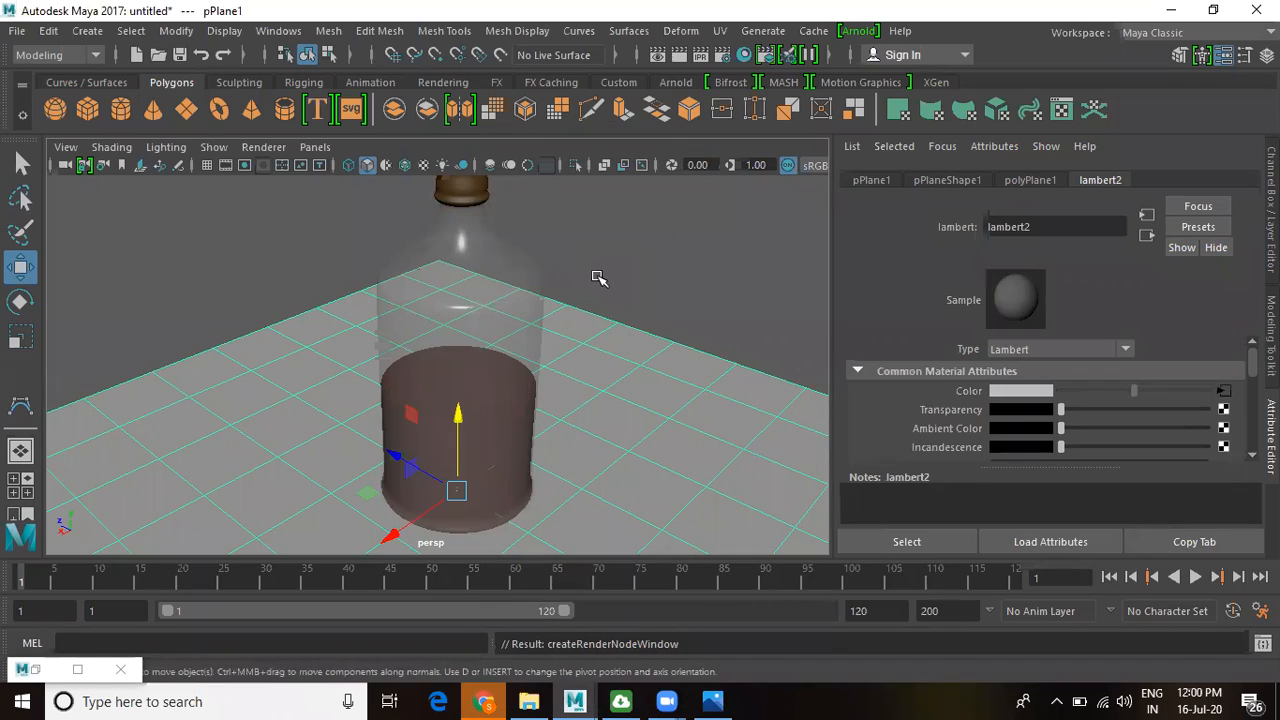
{"action": "left_click", "coordinate": [598, 277]}
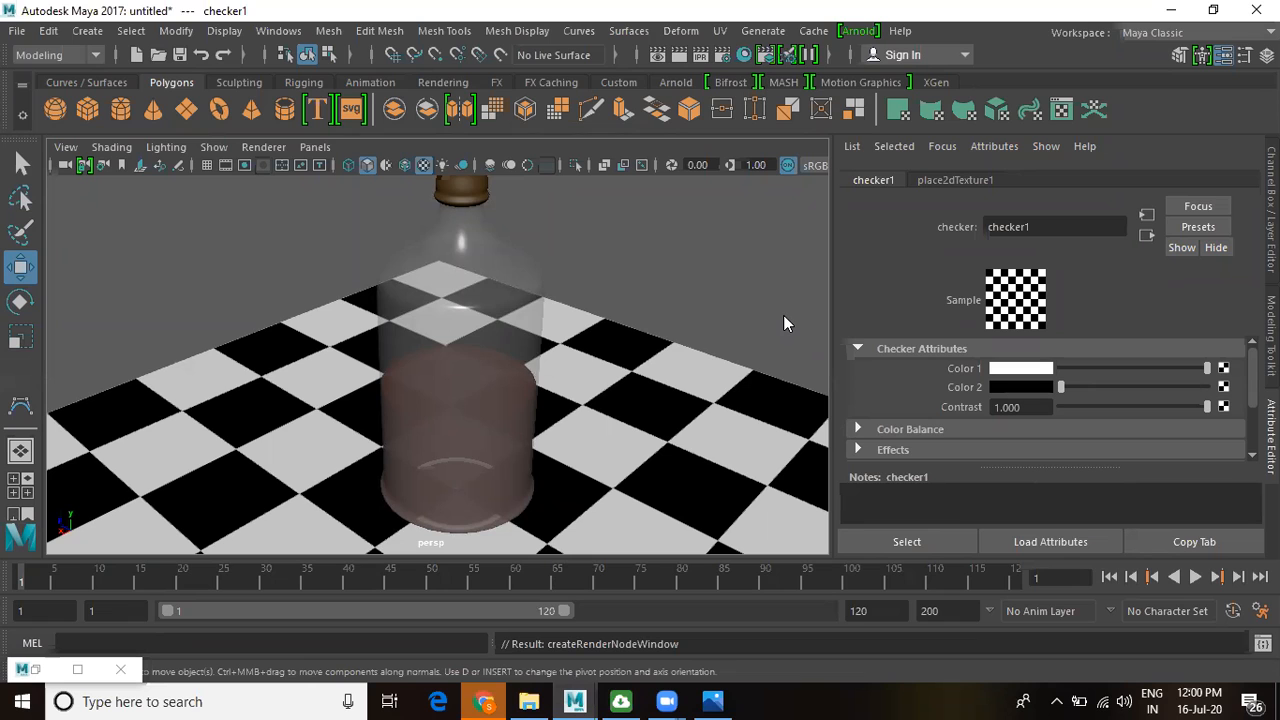
- Darken the color of the glass bottle's Blinn material to a dark reddish grey
{"action": "left_click_drag", "start_coordinate": [500, 429], "coordinate": [563, 257], "text": "alt"}
{"action": "left_click", "coordinate": [565, 207]}
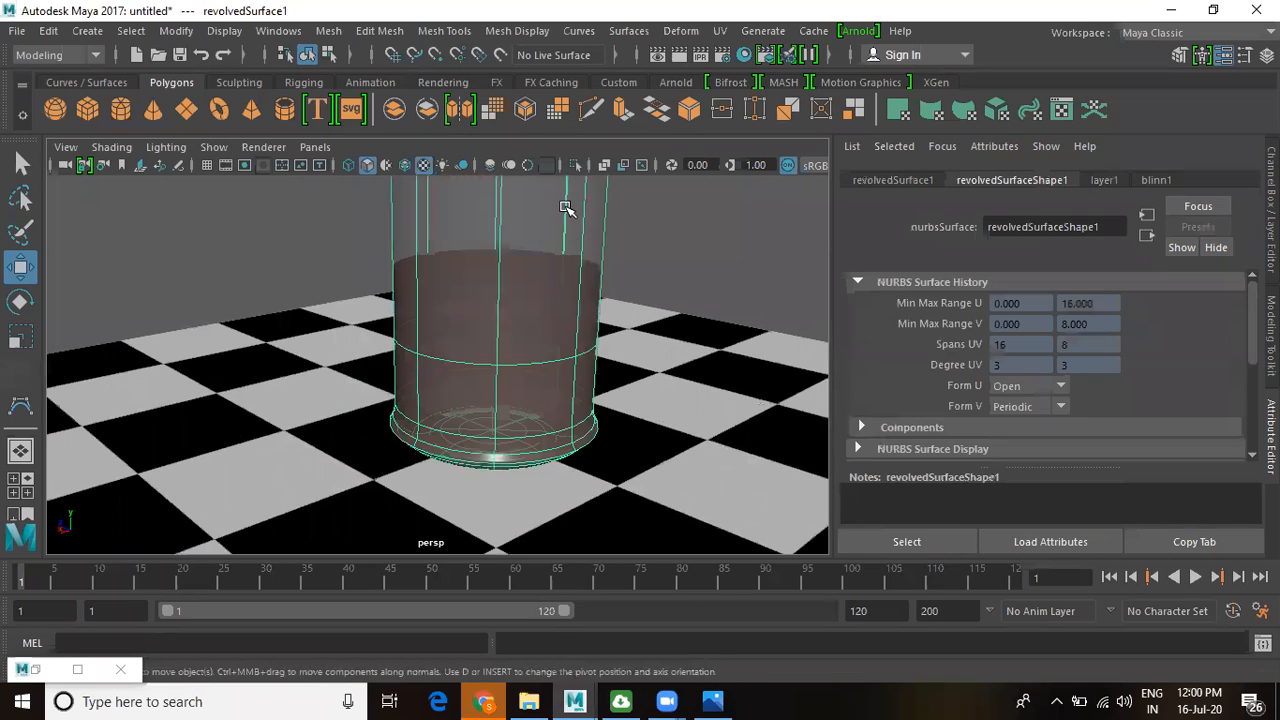
{"action": "left_click", "coordinate": [1152, 181]}
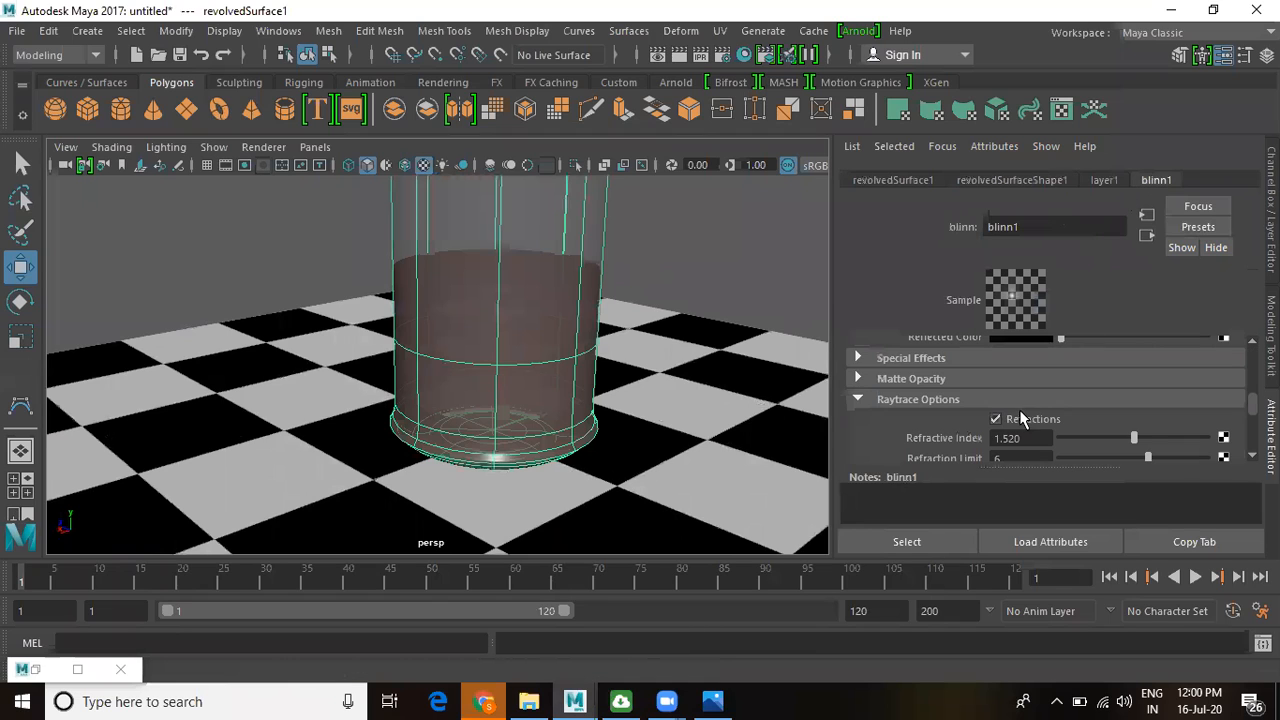
{"action": "scroll", "coordinate": [1020, 411], "scroll_direction": "up", "scroll_amount": 8}
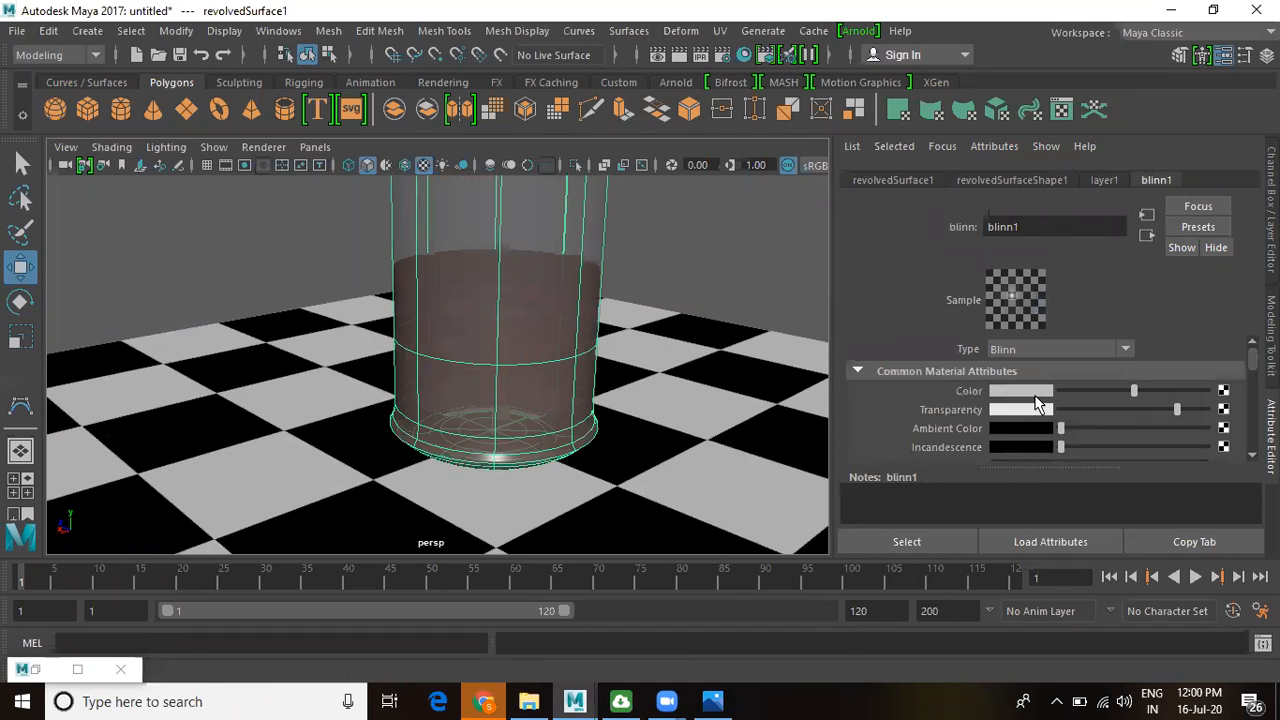
{"action": "left_click", "coordinate": [1028, 393]}
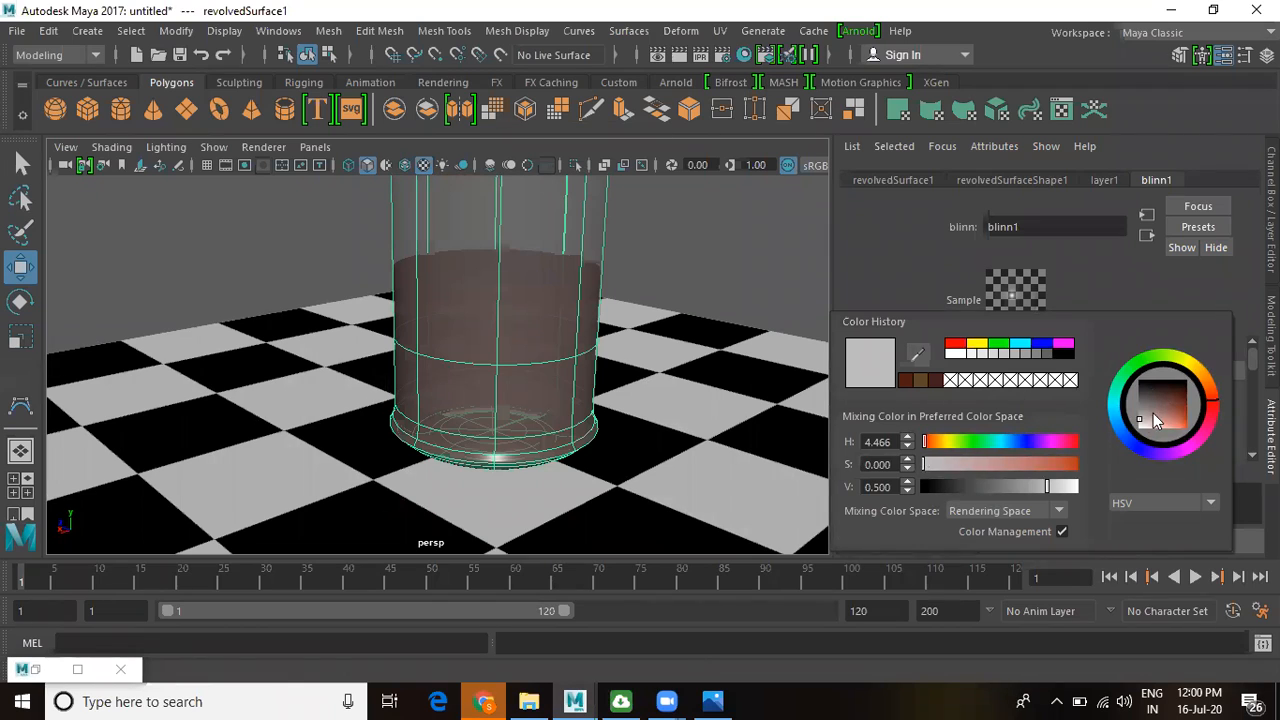
{"action": "left_click_drag", "start_coordinate": [1151, 396], "coordinate": [1149, 399]}
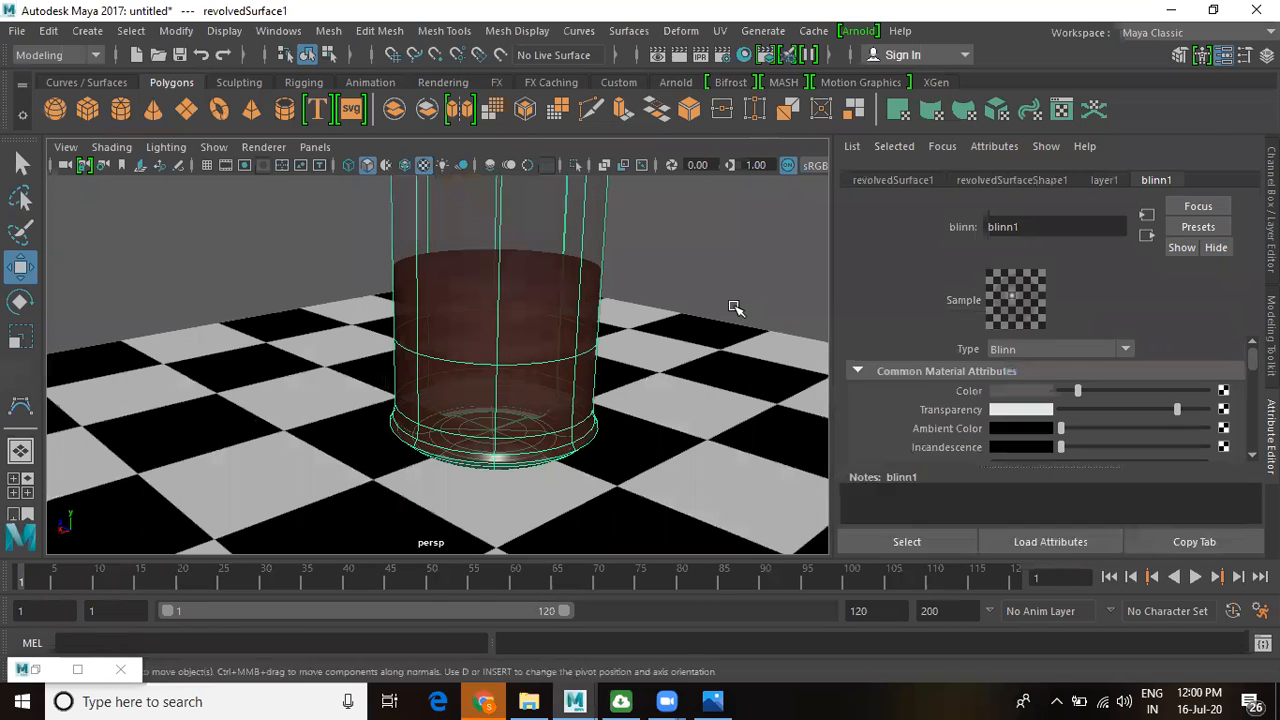
- Deselect the bottle and set the scene's renderer to Maya Software in the render settings
{"action": "right_click_drag", "start_coordinate": [734, 306], "coordinate": [506, 294], "text": "alt"}
{"action": "middle_click_drag", "start_coordinate": [506, 294], "coordinate": [553, 289], "text": "alt"}
{"action": "right_click_drag", "start_coordinate": [553, 289], "coordinate": [529, 395], "text": "alt"}
{"action": "left_click", "coordinate": [680, 311]}
{"action": "middle_click_drag", "start_coordinate": [541, 352], "coordinate": [544, 366], "text": "alt"}
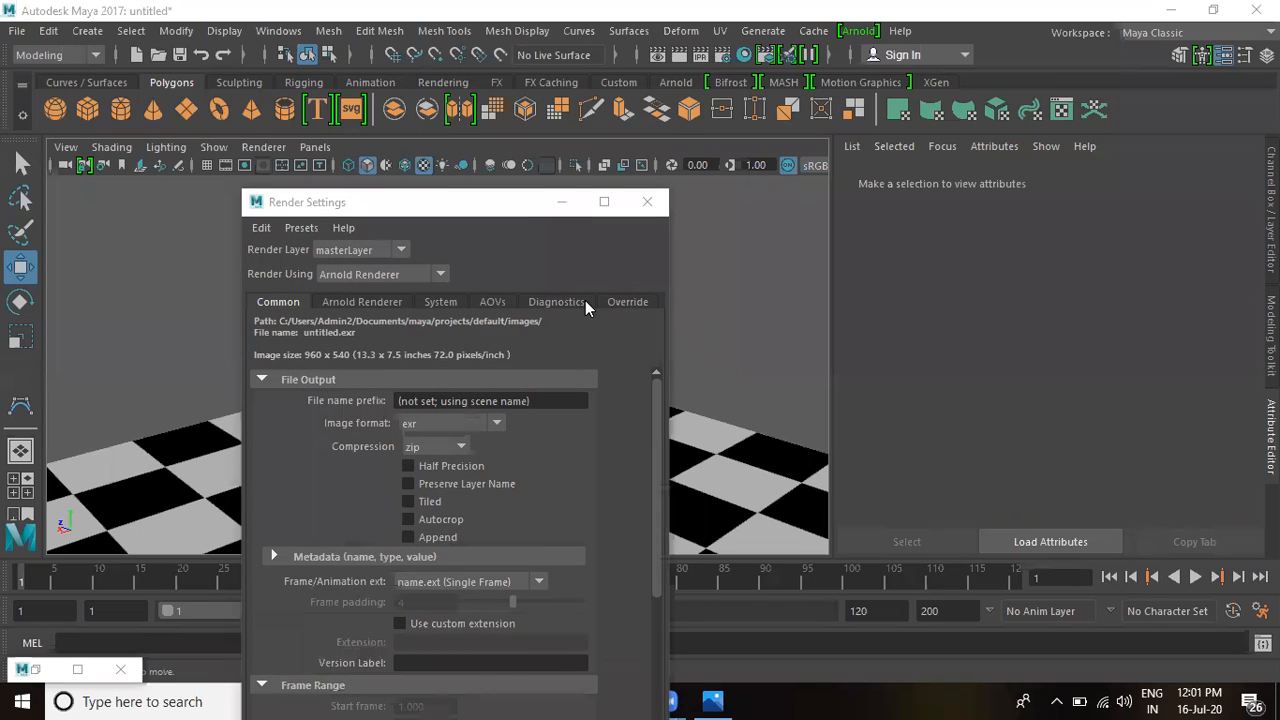
{"action": "left_click", "coordinate": [516, 206]}
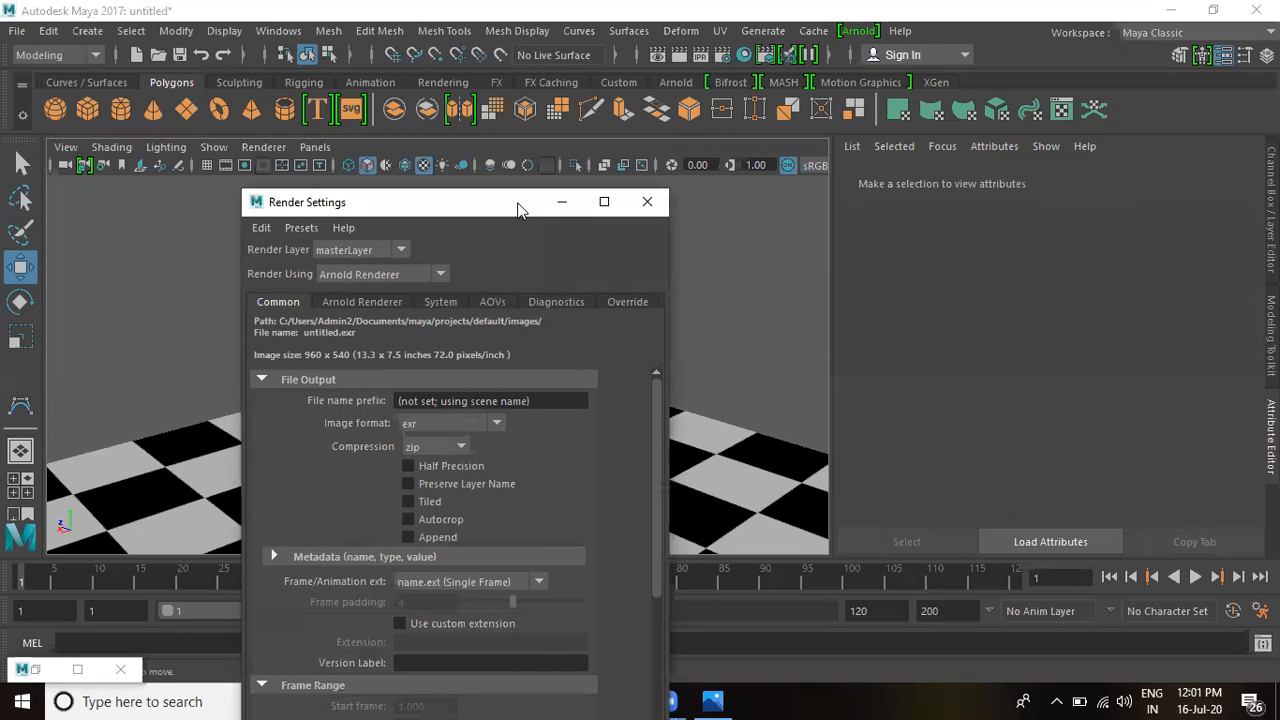
{"action": "left_click_drag", "start_coordinate": [518, 208], "coordinate": [897, 158]}
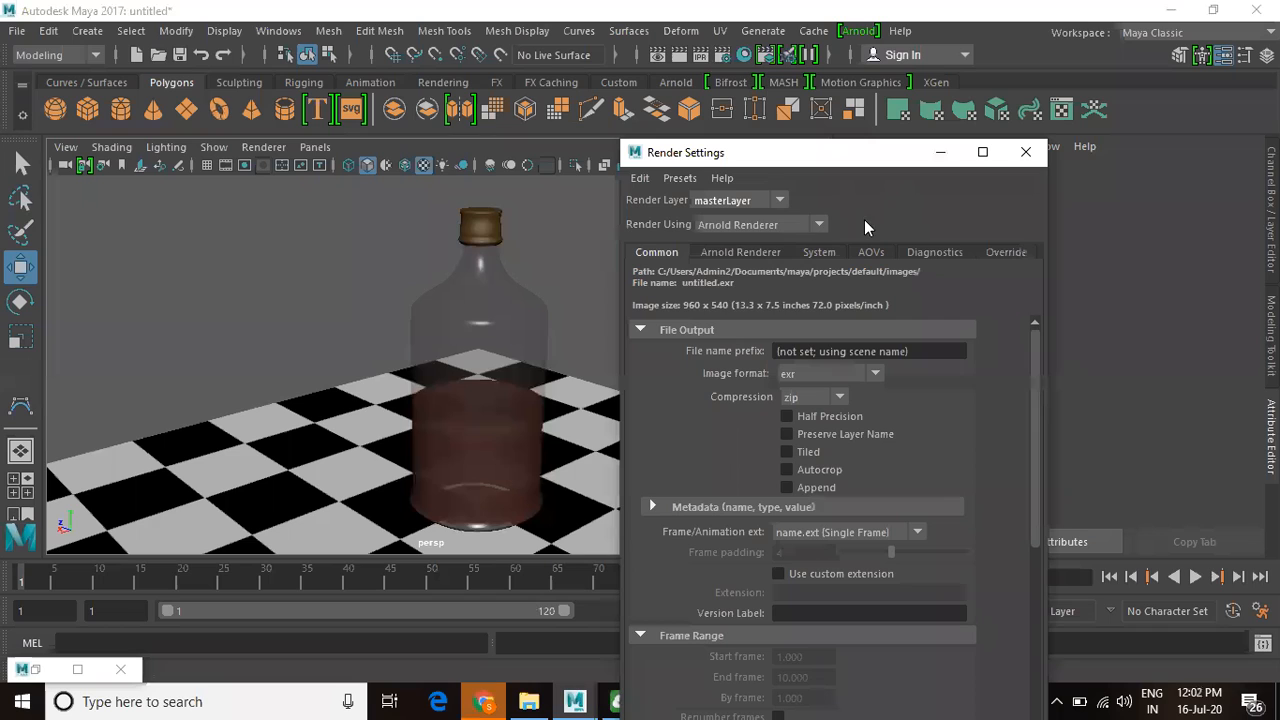
{"action": "left_click", "coordinate": [776, 224]}
{"action": "left_click", "coordinate": [768, 246]}
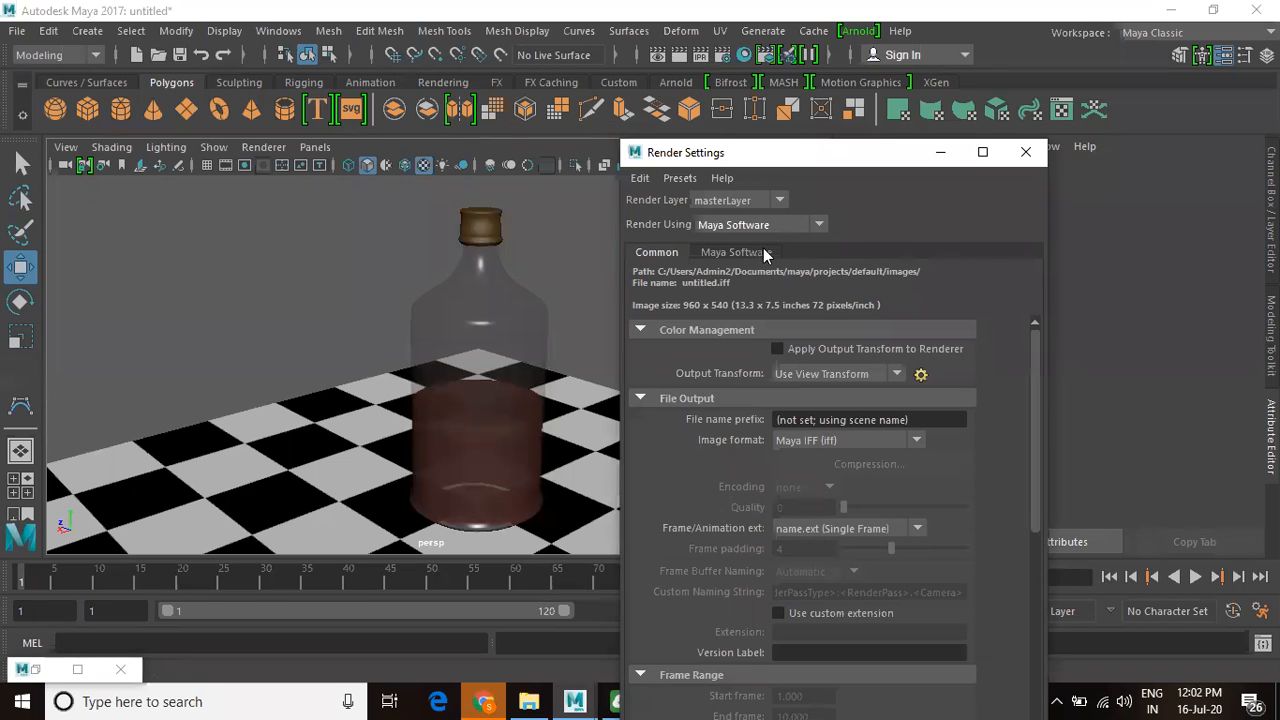
- Make sure Raytracing is turned on in the Maya Software renderer's Raytracing Quality settings
{"action": "left_click", "coordinate": [763, 252]}
{"action": "scroll", "coordinate": [785, 399], "scroll_direction": "down", "scroll_amount": 1}
{"action": "scroll", "coordinate": [787, 414], "scroll_direction": "up", "scroll_amount": 1}
{"action": "scroll", "coordinate": [787, 421], "scroll_direction": "down", "scroll_amount": 1}
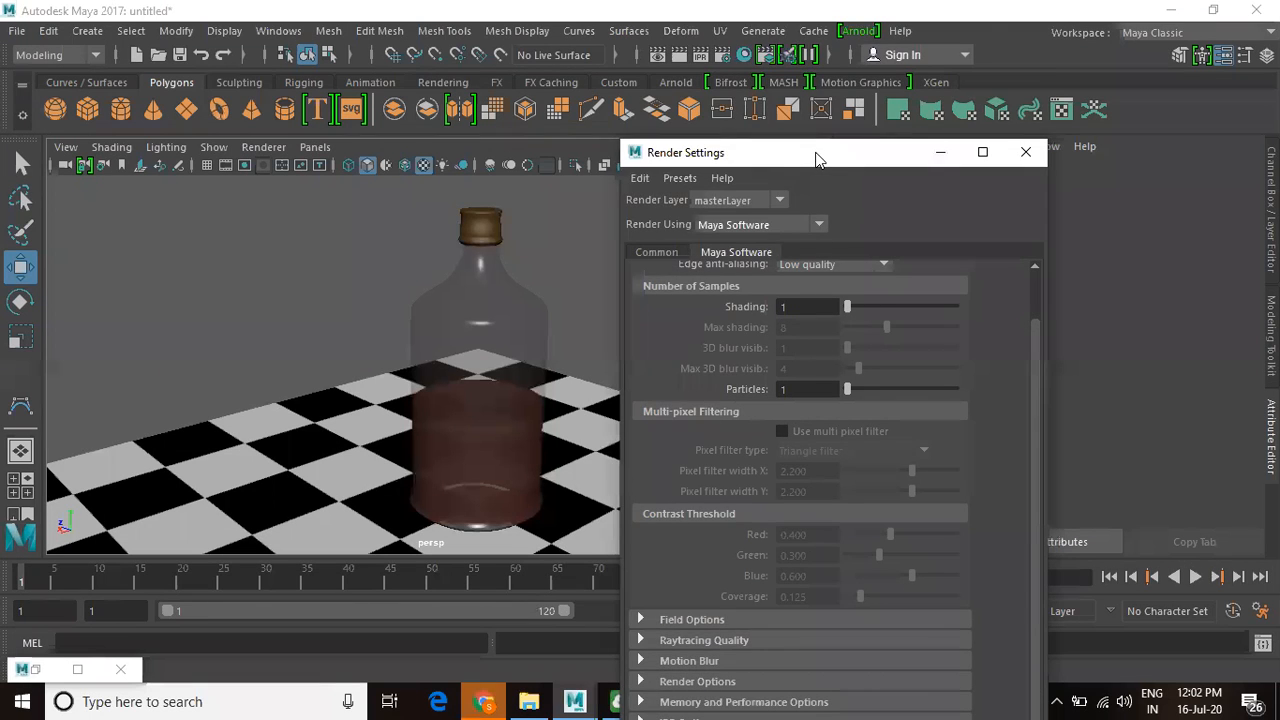
{"action": "left_click_drag", "start_coordinate": [814, 155], "coordinate": [824, 20]}
{"action": "left_click", "coordinate": [714, 505]}
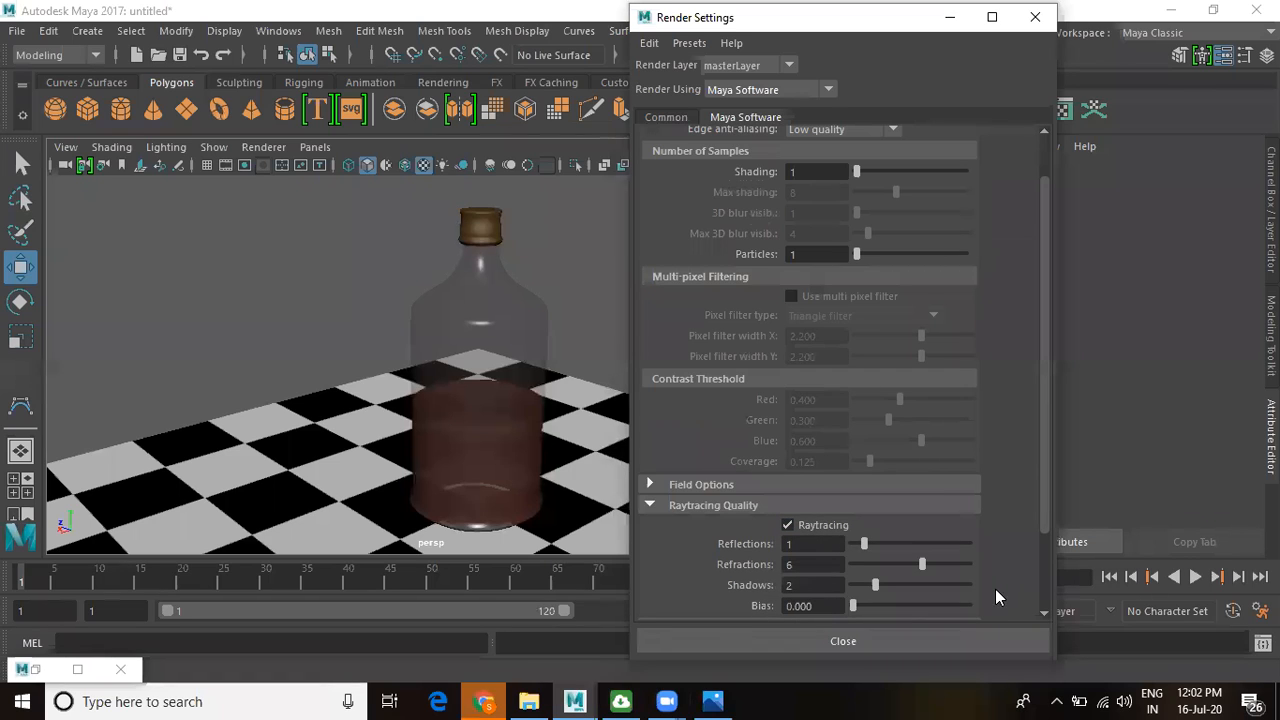
{"action": "left_click", "coordinate": [1153, 478]}
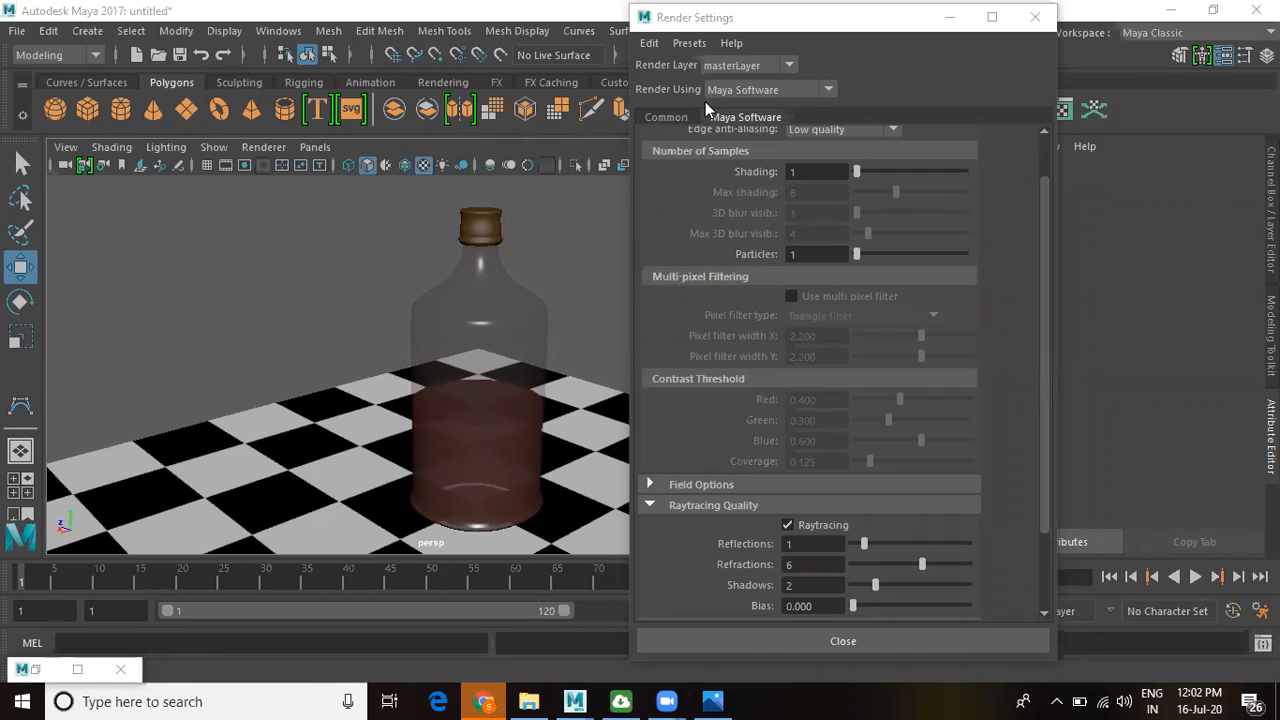
{"action": "left_click_drag", "start_coordinate": [761, 21], "coordinate": [957, 80]}
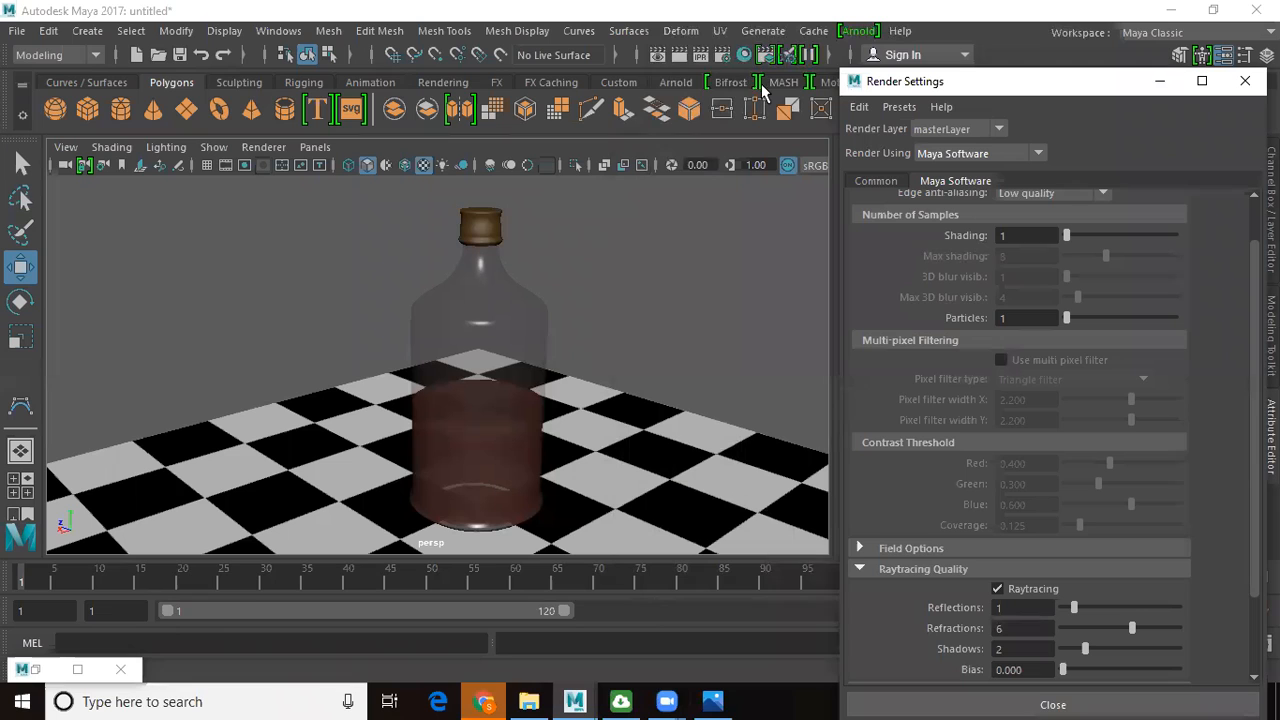
- Render the perspective view of the bottle on the checkered plane and examine the glass refraction
{"action": "left_click", "coordinate": [614, 290]}
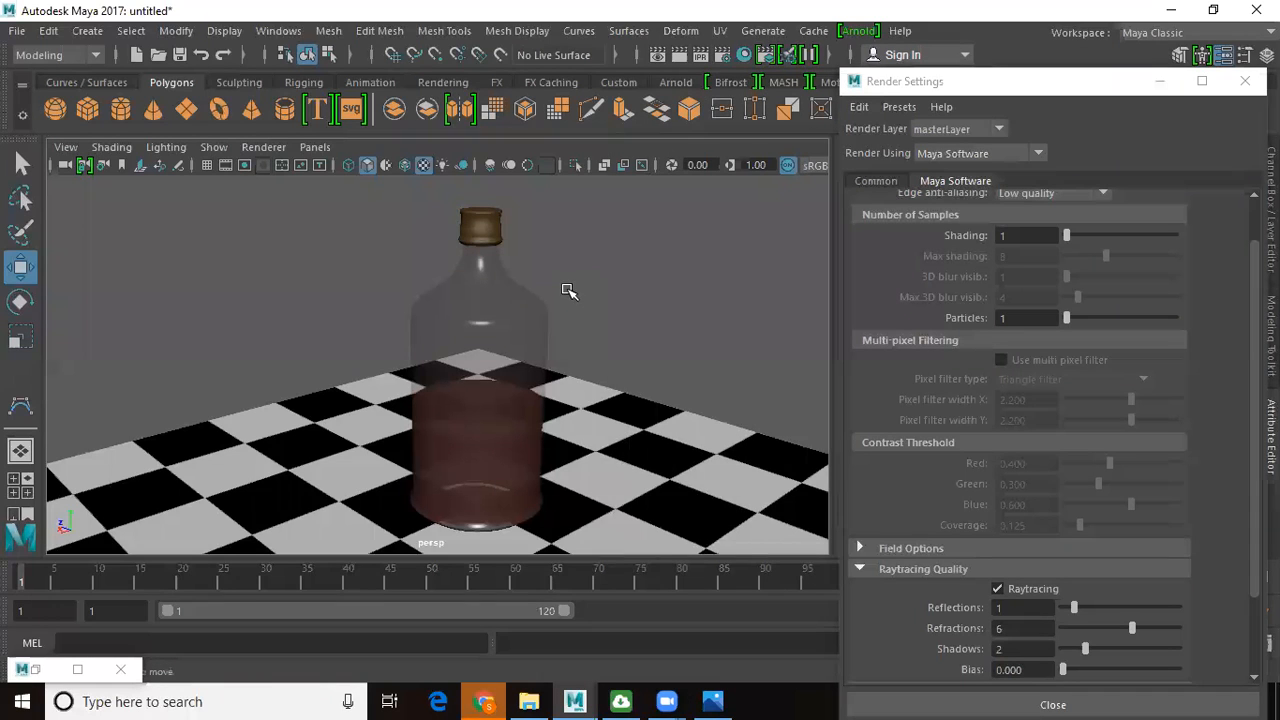
{"action": "left_click_drag", "start_coordinate": [586, 284], "coordinate": [588, 298], "text": "alt"}
{"action": "right_click_drag", "start_coordinate": [588, 298], "coordinate": [677, 40], "text": "alt"}
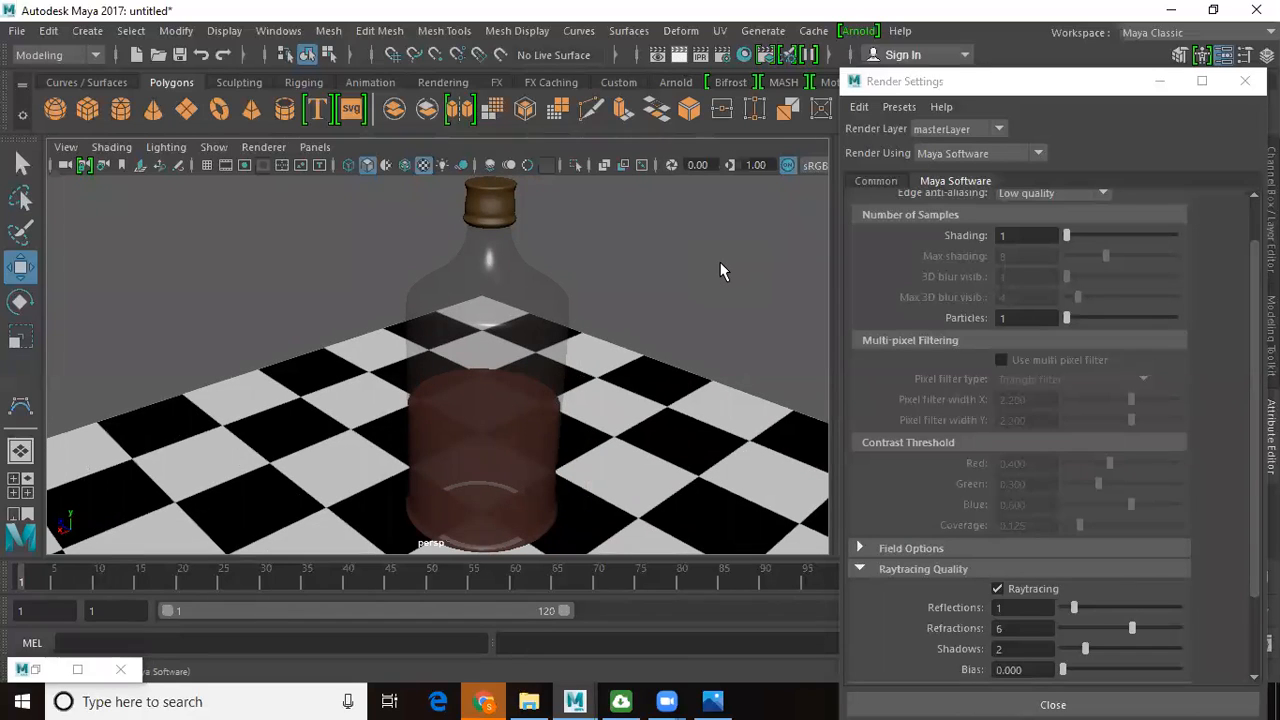
{"action": "left_click", "coordinate": [680, 54]}
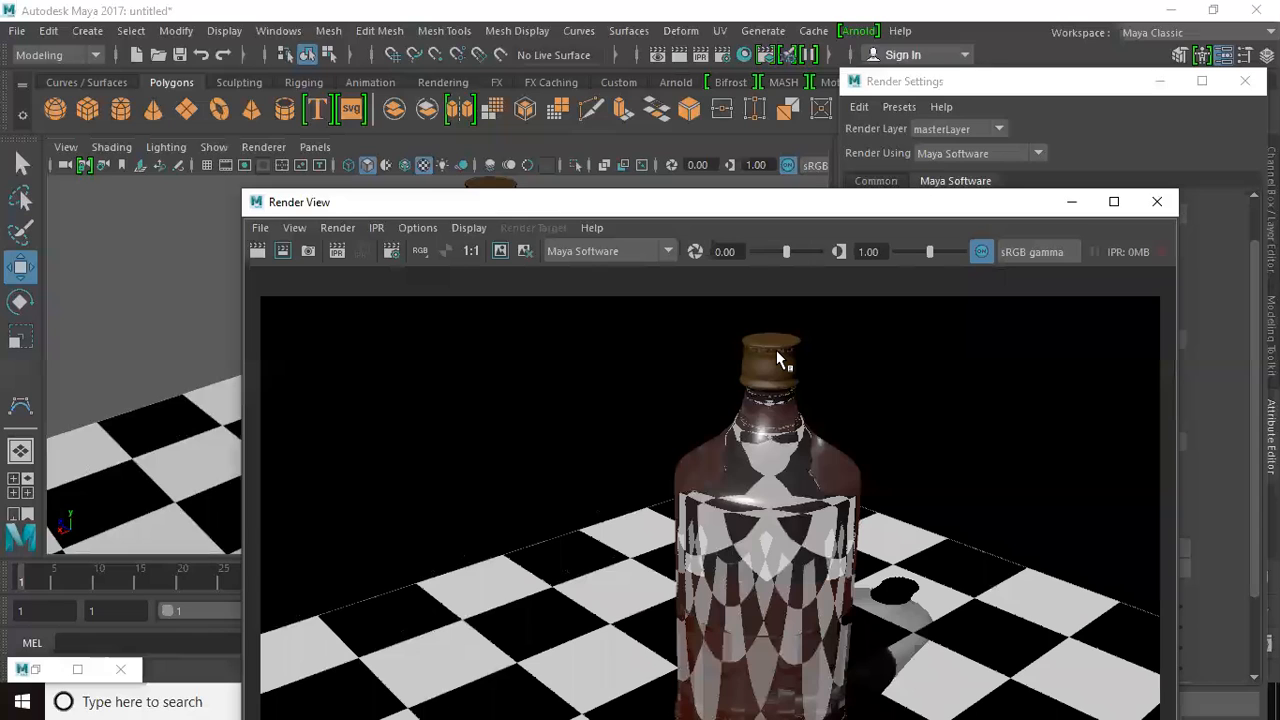
{"action": "left_click_drag", "start_coordinate": [832, 205], "coordinate": [690, 43]}
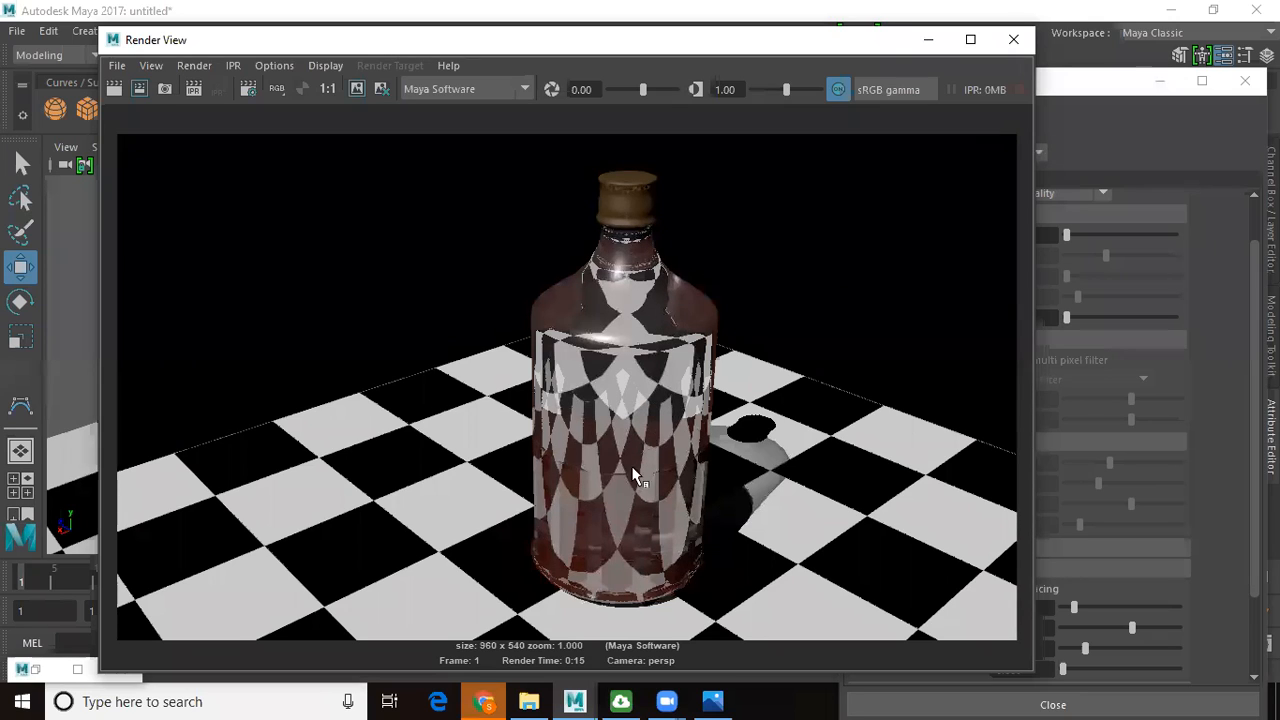
{"action": "left_click", "coordinate": [1014, 47]}
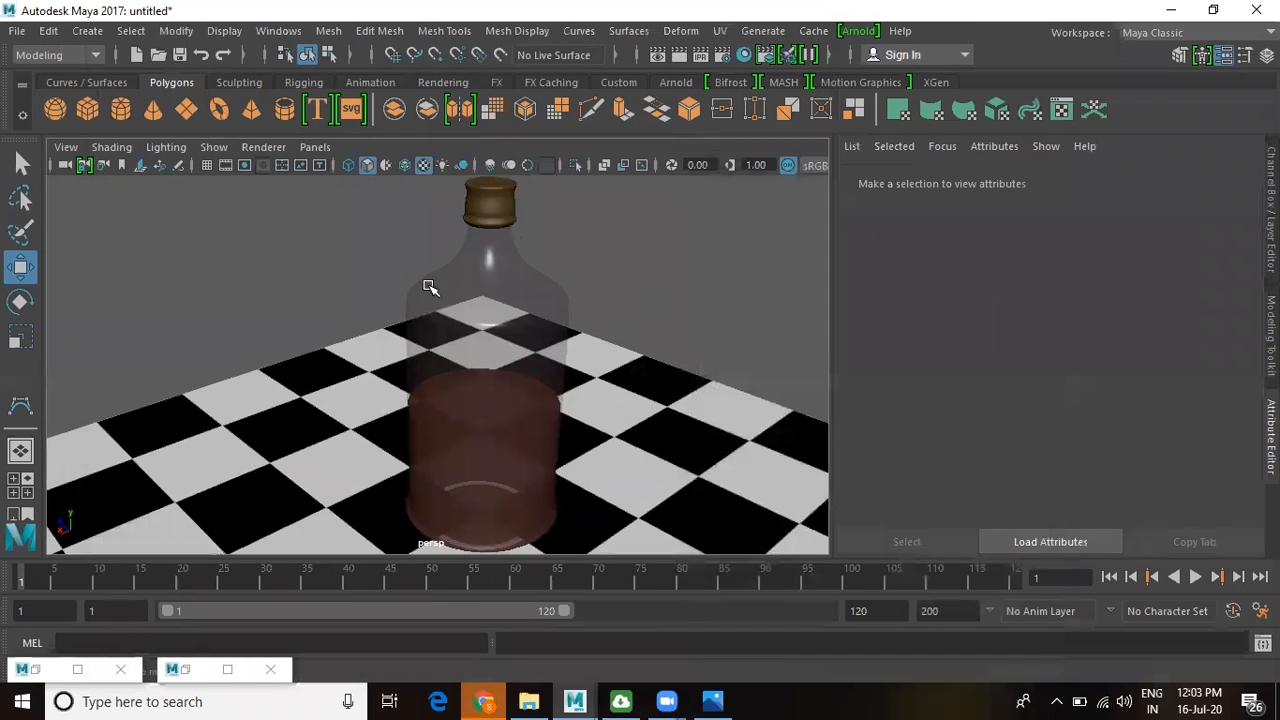
- Lower the Reflectivity of the glass bottle's Blinn material and set its Refractive Index to 1
{"action": "left_click", "coordinate": [480, 257]}
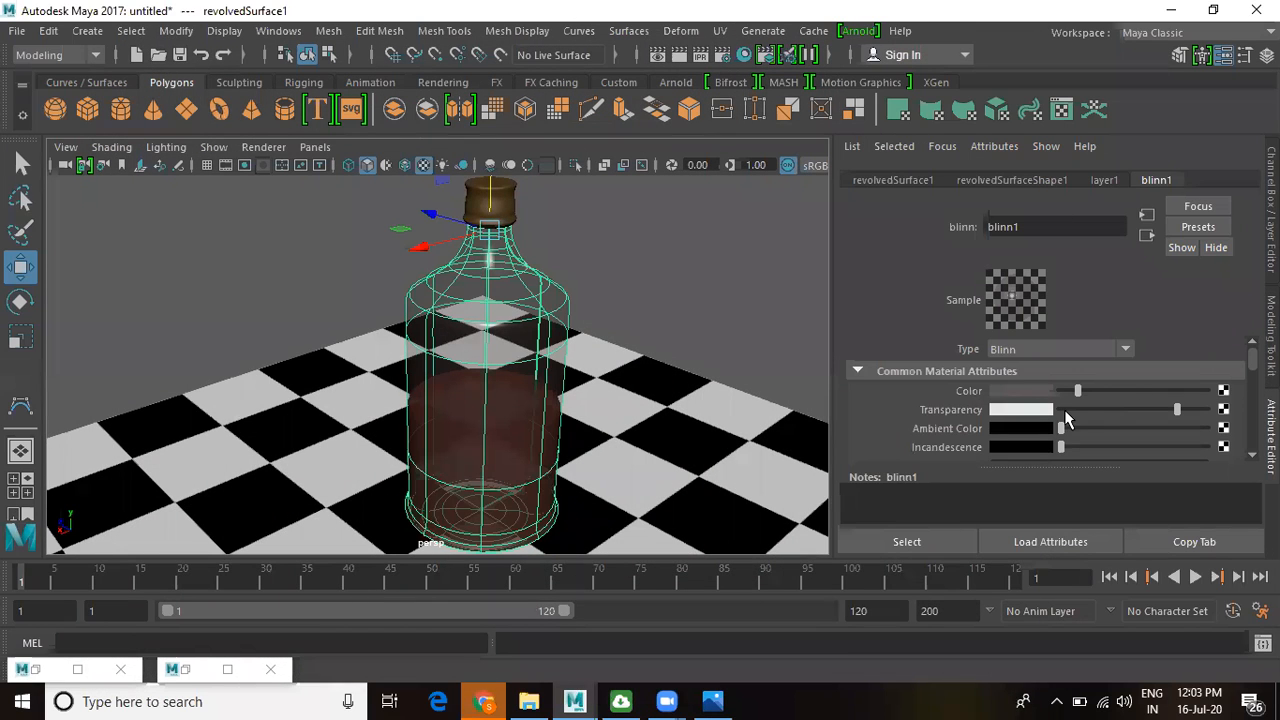
{"action": "scroll", "coordinate": [1068, 418], "scroll_direction": "down", "scroll_amount": 3}
{"action": "scroll", "coordinate": [1068, 418], "scroll_direction": "down", "scroll_amount": 6}
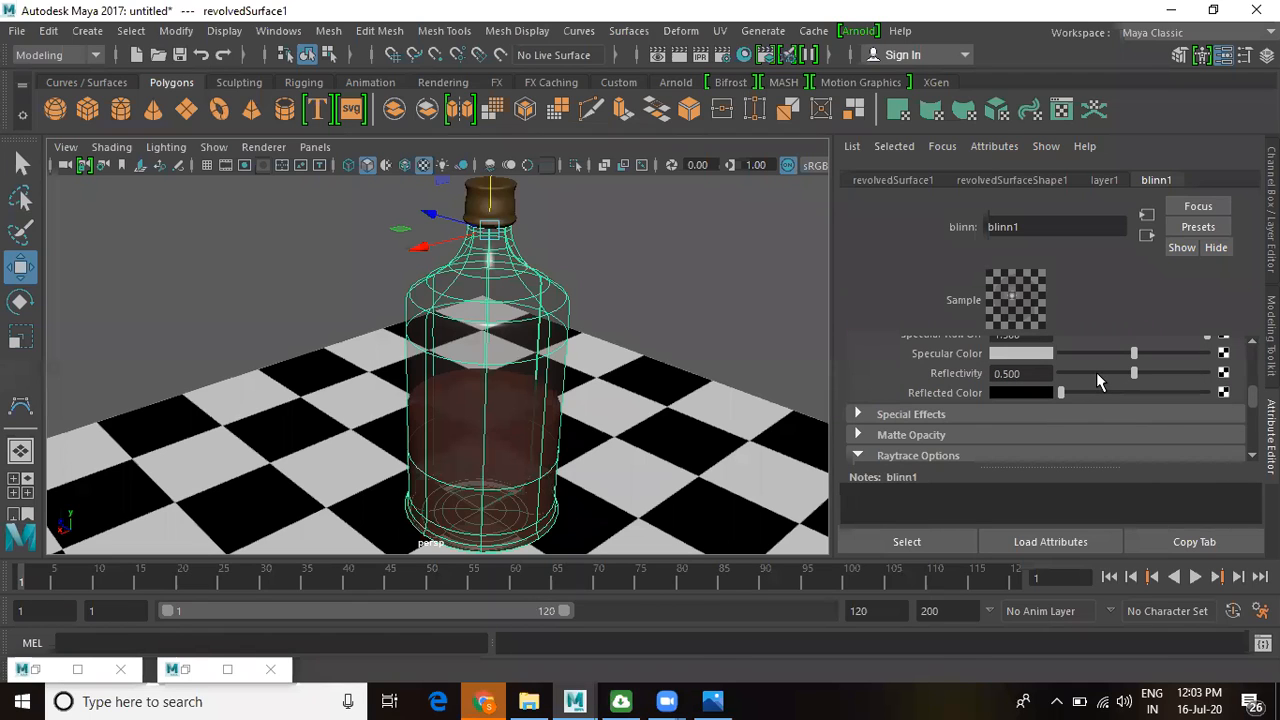
{"action": "left_click_drag", "start_coordinate": [1096, 372], "coordinate": [1067, 372]}
{"action": "scroll", "coordinate": [980, 418], "scroll_direction": "down", "scroll_amount": 3}
{"action": "left_click", "coordinate": [1006, 382]}
{"action": "type", "text": "1"}
{"action": "key", "text": "Return"}
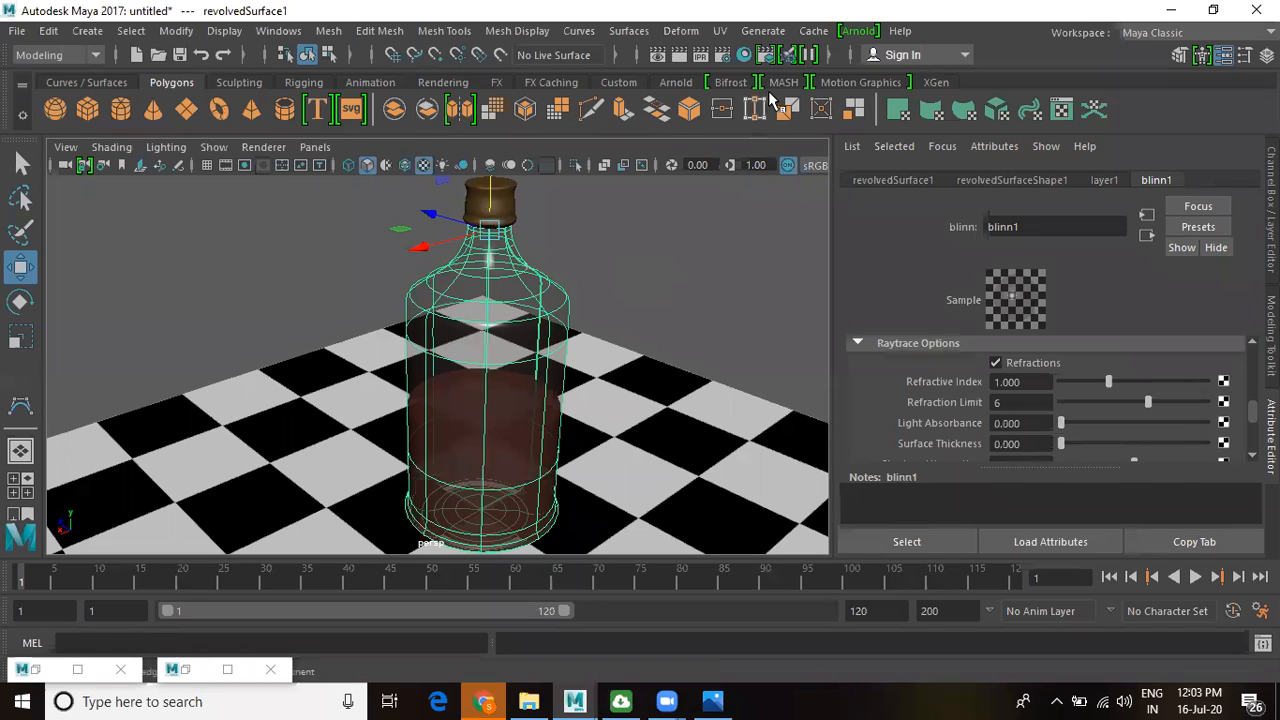
- Render the perspective view again, examine how the glass and liquid look, and deselect the bottle
{"action": "left_click", "coordinate": [679, 57]}
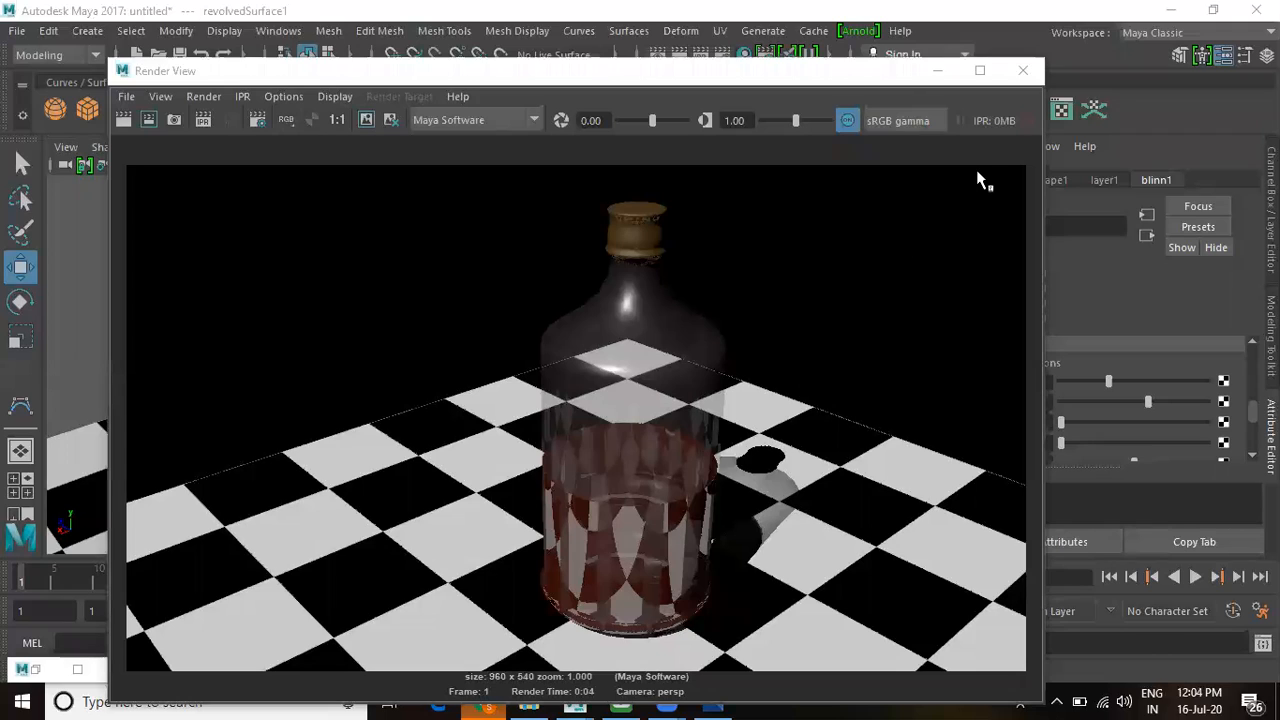
{"action": "left_click_drag", "start_coordinate": [867, 63], "coordinate": [875, 7]}
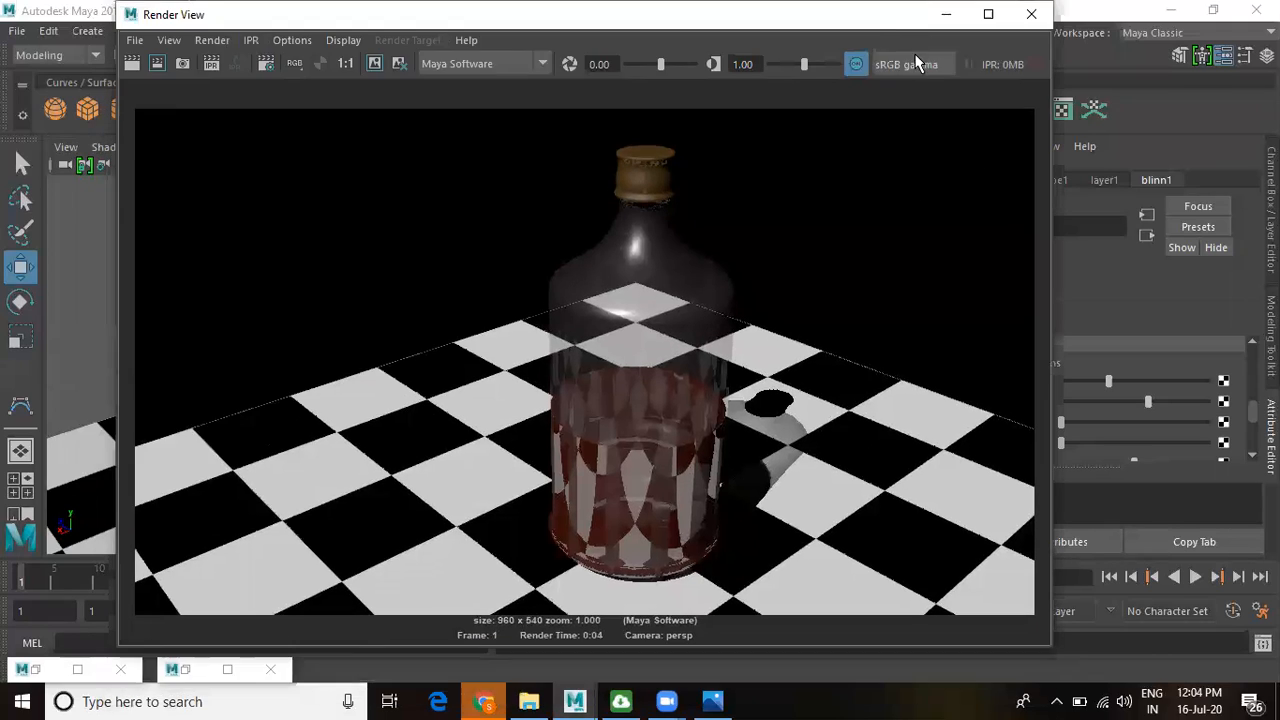
{"action": "left_click", "coordinate": [1031, 14]}
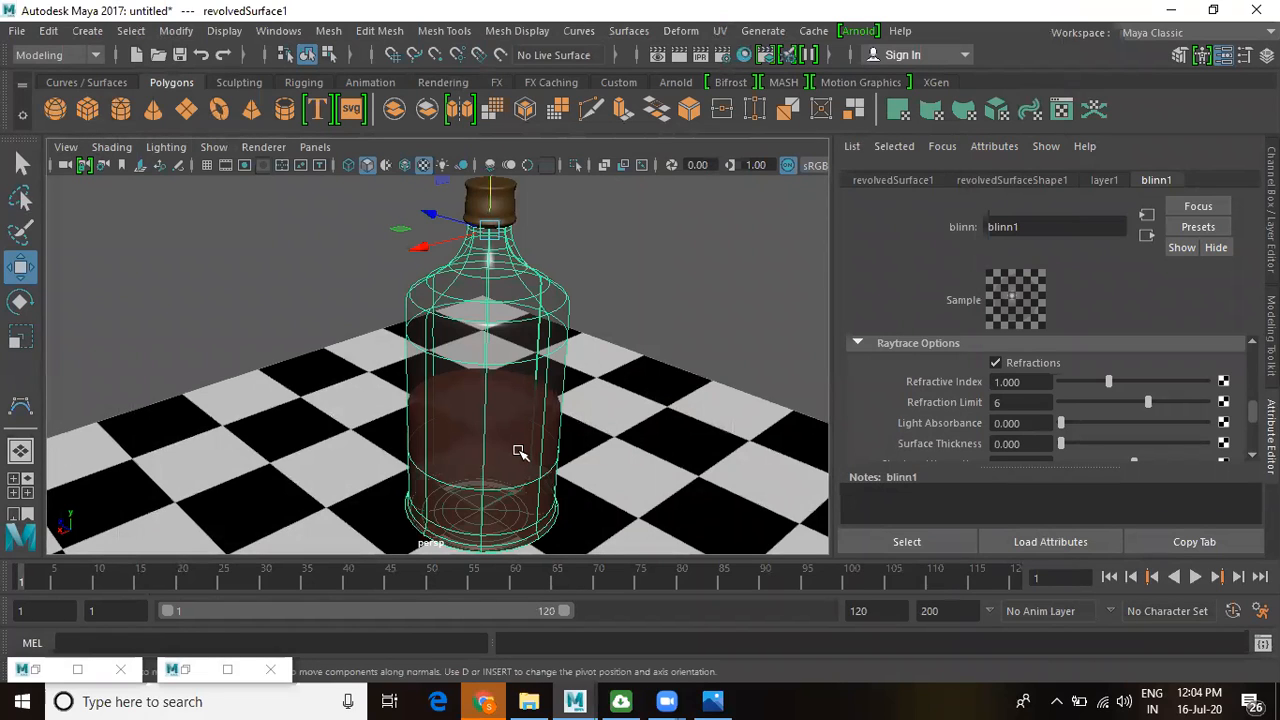
{"action": "left_click", "coordinate": [662, 297]}
{"action": "left_click_drag", "start_coordinate": [638, 424], "coordinate": [707, 423], "text": "alt"}
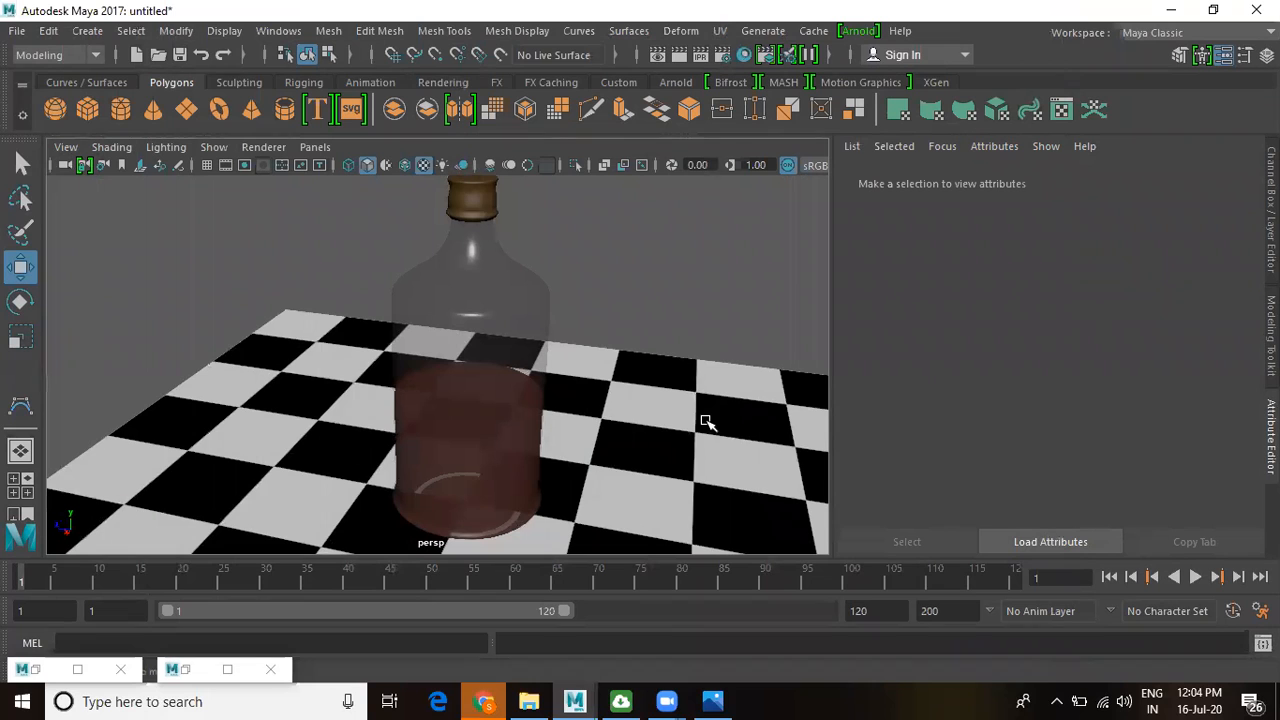
- Switch to Photos to examine the table.jpg still-life reference, and return to Maya
{"action": "left_click", "coordinate": [712, 701]}
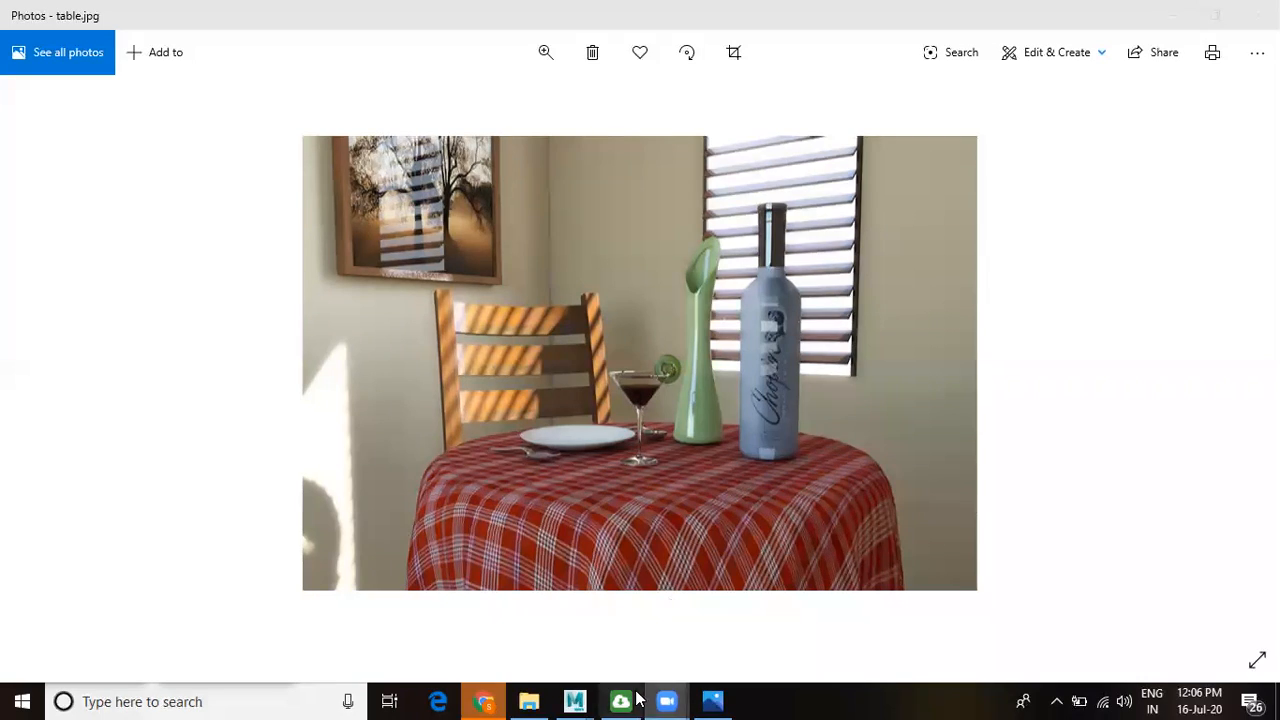
{"action": "mouse_move", "coordinate": [574, 700]}
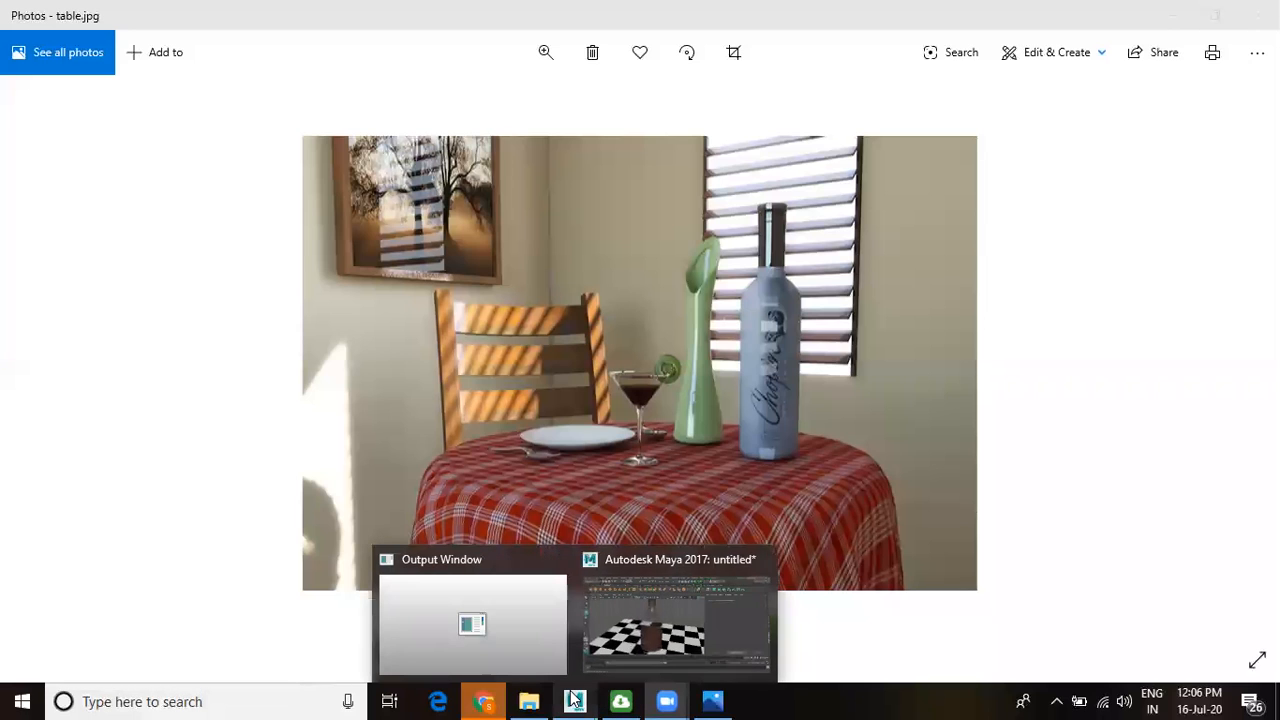
{"action": "left_click", "coordinate": [633, 637]}
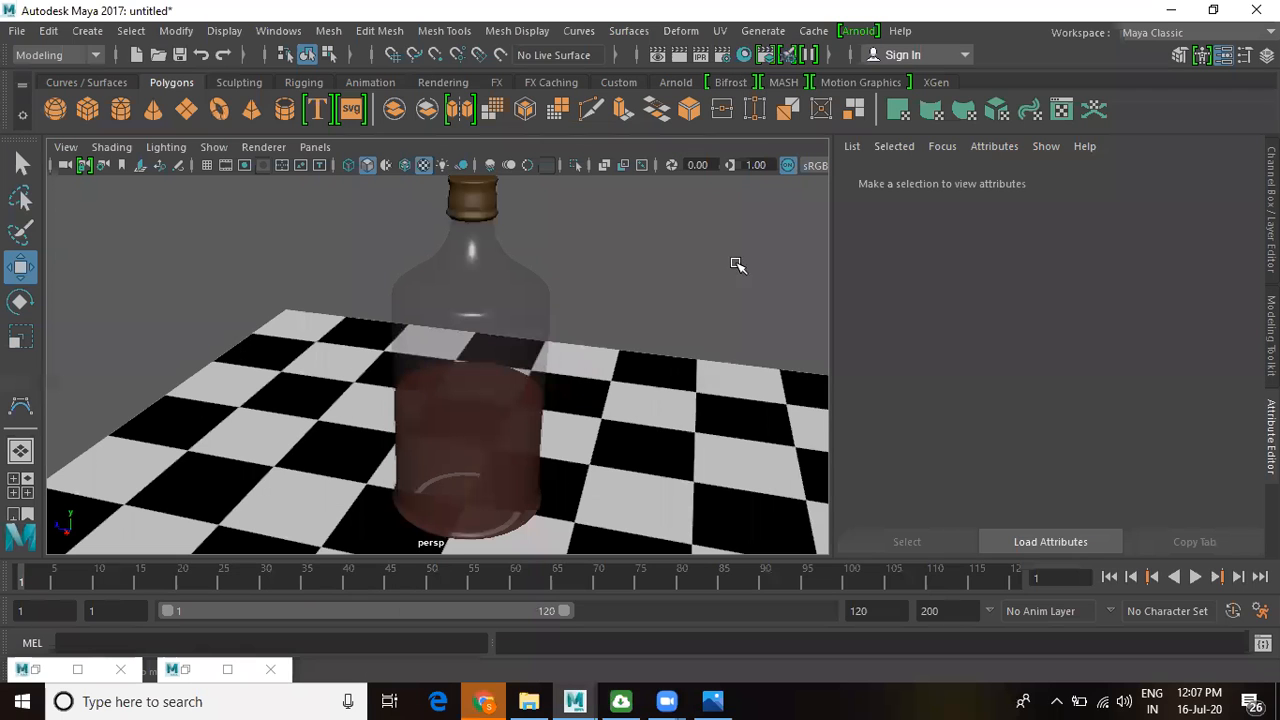
- Detach the glass bottle's surface at the horizontal isoparm just above the liquid level
{"action": "right_click_drag", "start_coordinate": [650, 346], "coordinate": [520, 312], "text": "alt"}
{"action": "left_click_drag", "start_coordinate": [520, 312], "coordinate": [477, 320], "text": "alt"}
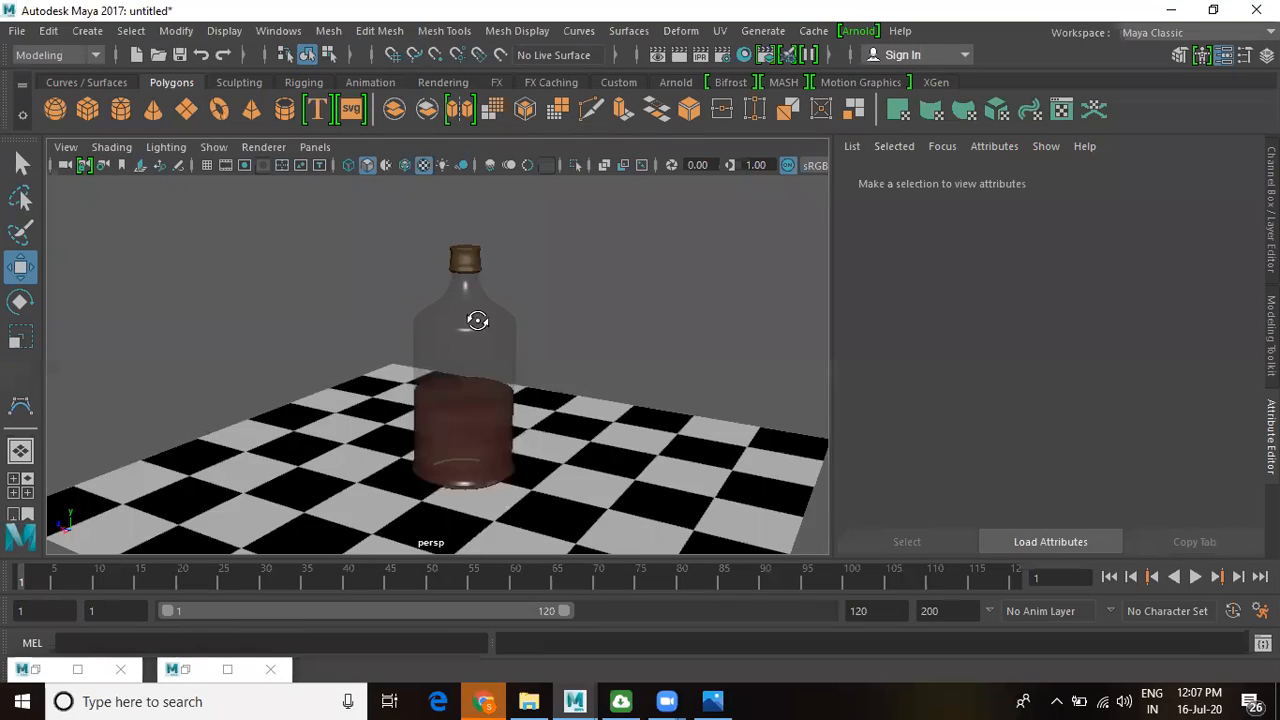
{"action": "right_click_drag", "start_coordinate": [451, 423], "coordinate": [583, 494], "text": "alt"}
{"action": "left_click_drag", "start_coordinate": [583, 494], "coordinate": [570, 437], "text": "alt"}
{"action": "left_click", "coordinate": [520, 328]}
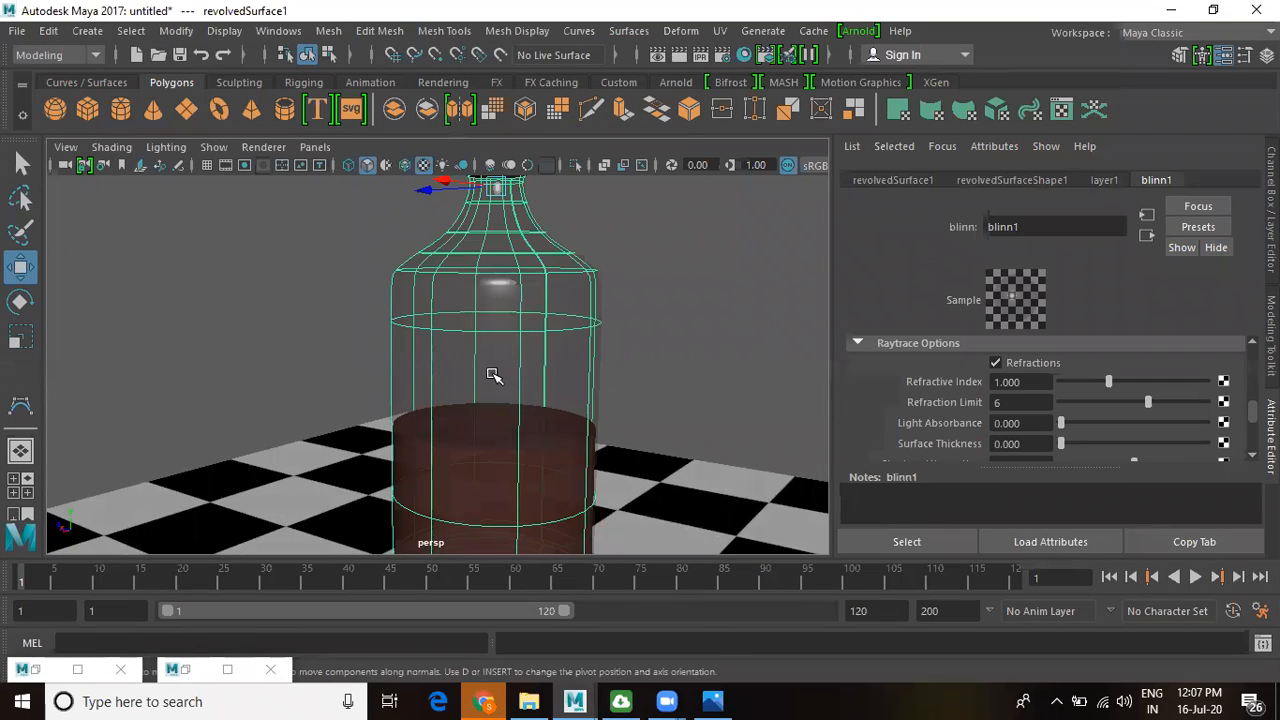
{"action": "left_click_drag", "start_coordinate": [491, 373], "coordinate": [546, 391], "text": "alt"}
{"action": "middle_click_drag", "start_coordinate": [547, 391], "coordinate": [557, 289], "text": "alt"}
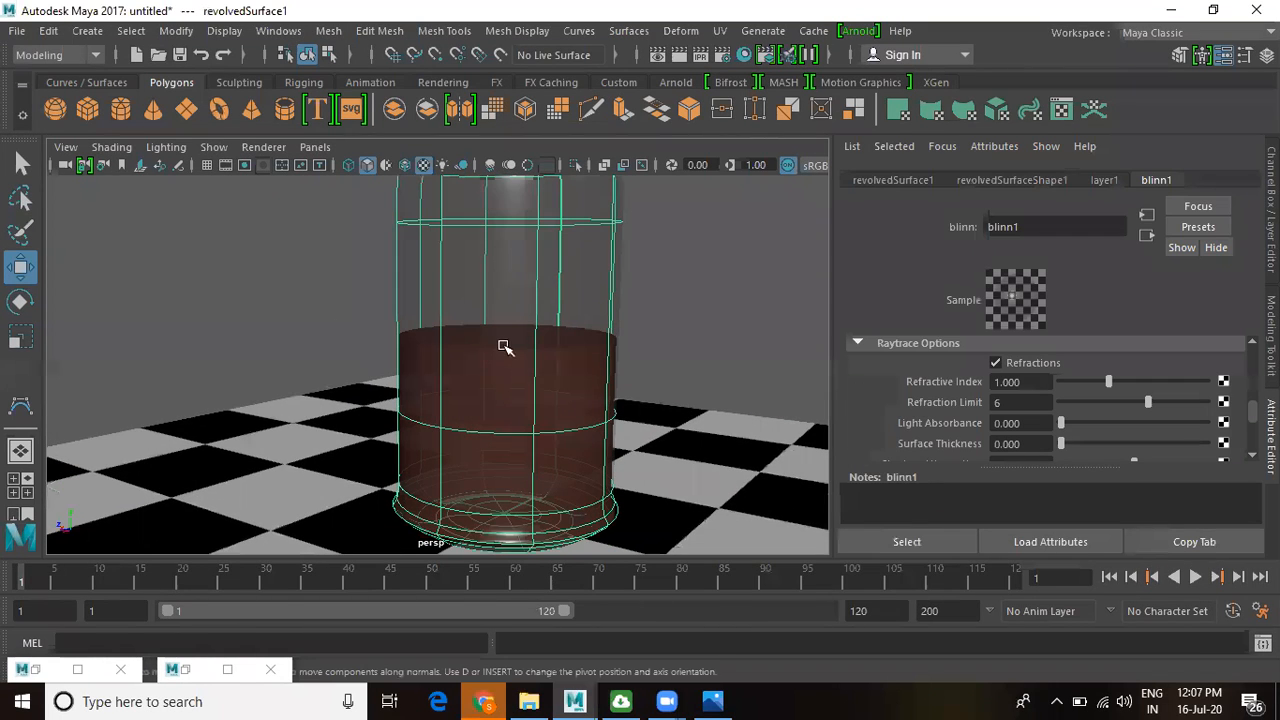
{"action": "right_click_drag", "start_coordinate": [517, 198], "coordinate": [509, 148]}
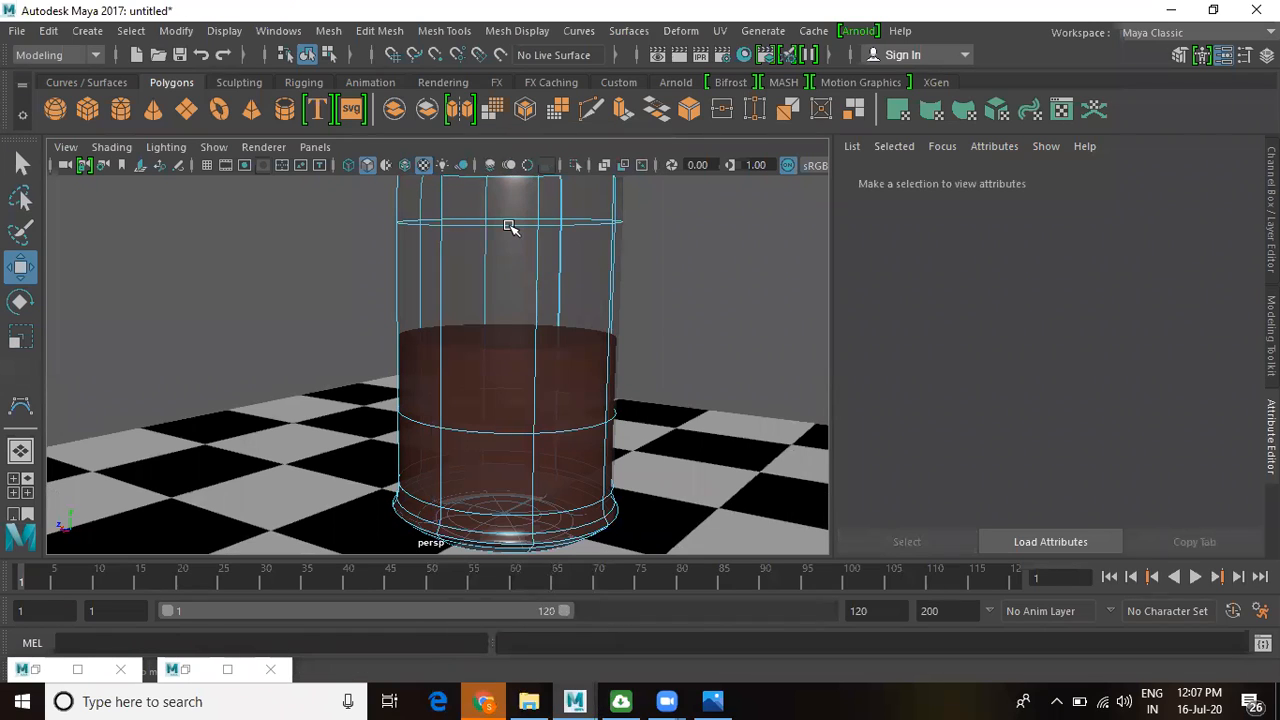
{"action": "left_click", "coordinate": [509, 225]}
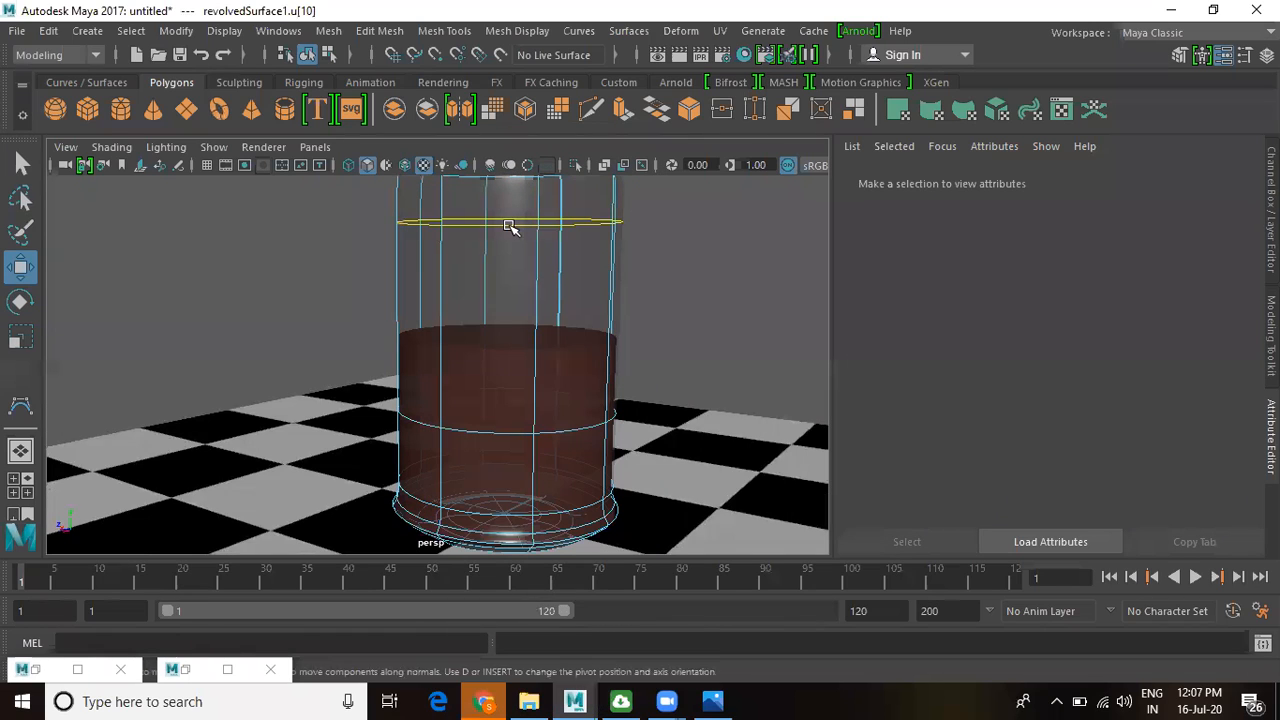
{"action": "left_click", "coordinate": [617, 32]}
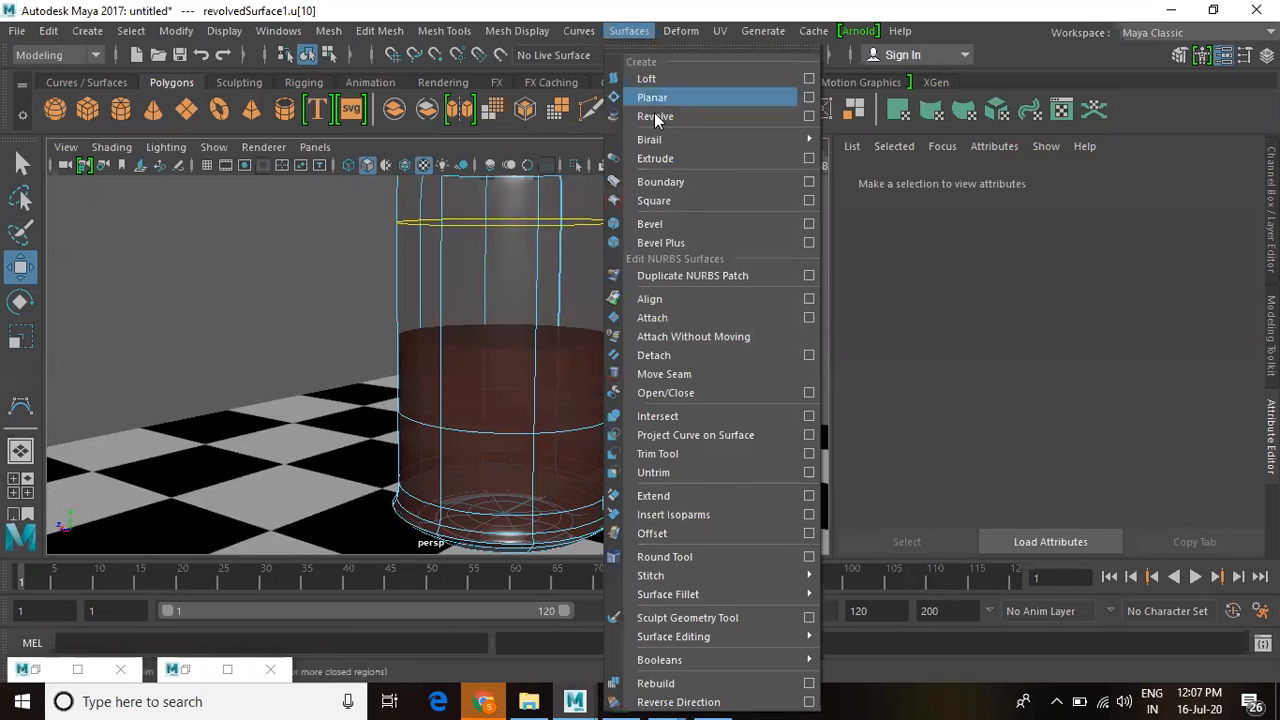
{"action": "left_click", "coordinate": [686, 358]}
- Detach the glass bottle's lower body at the horizontal isoparm below the liquid level to separate a label band
{"action": "right_click_drag", "start_coordinate": [524, 198], "coordinate": [517, 146]}
{"action": "left_click", "coordinate": [522, 430]}
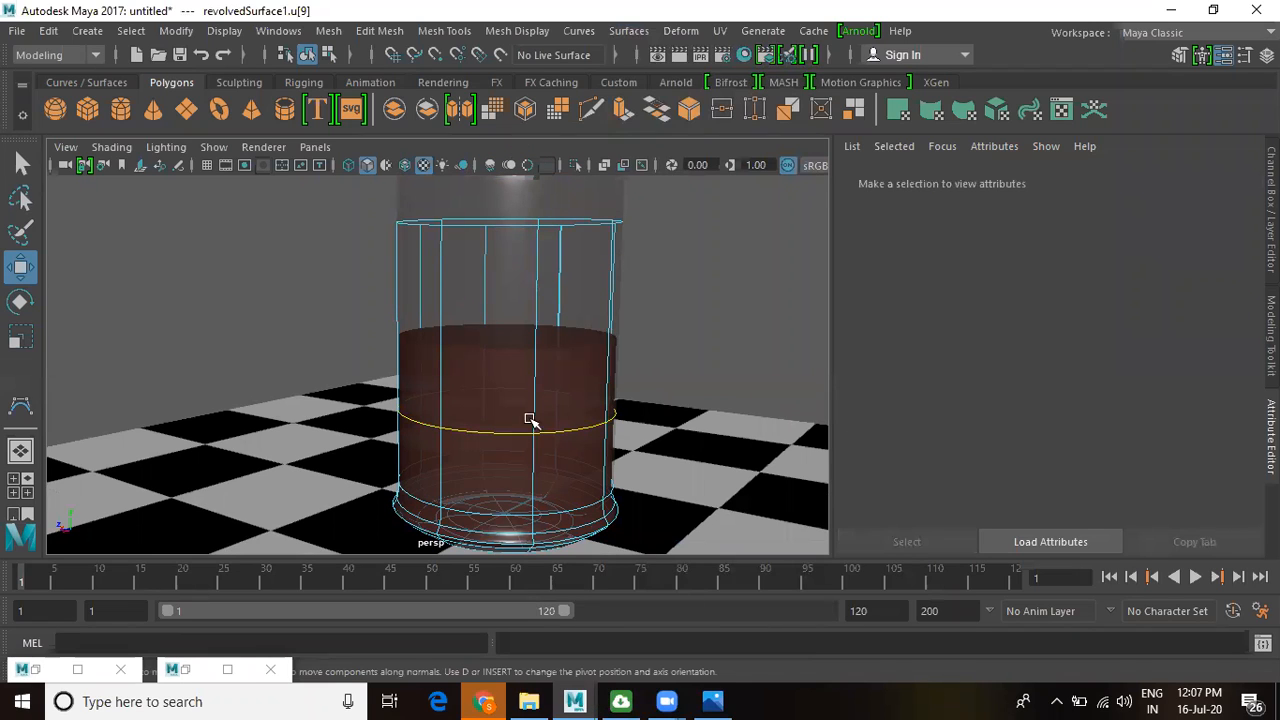
{"action": "key", "text": "g"}
{"action": "left_click", "coordinate": [668, 292]}
- Assign a new Lambert material to the bottle's middle band and connect a File texture to its Color
{"action": "left_click", "coordinate": [532, 288]}
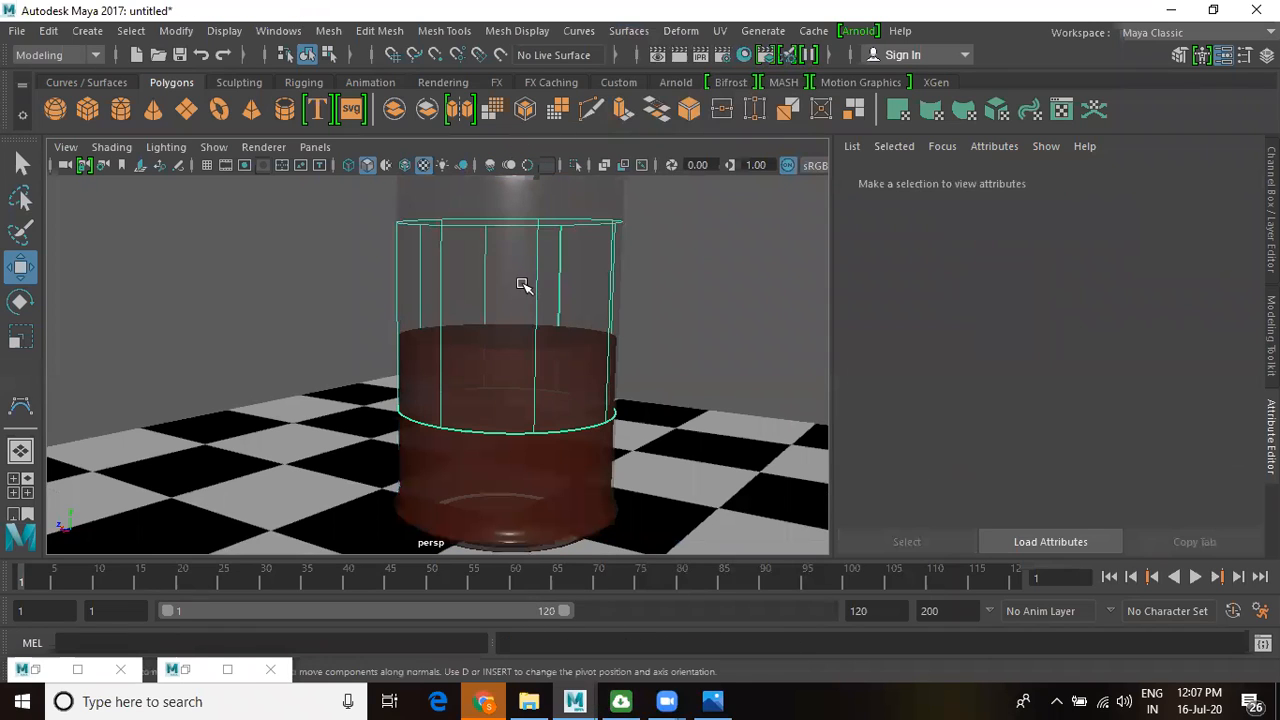
{"action": "right_click_drag", "start_coordinate": [553, 293], "coordinate": [543, 650]}
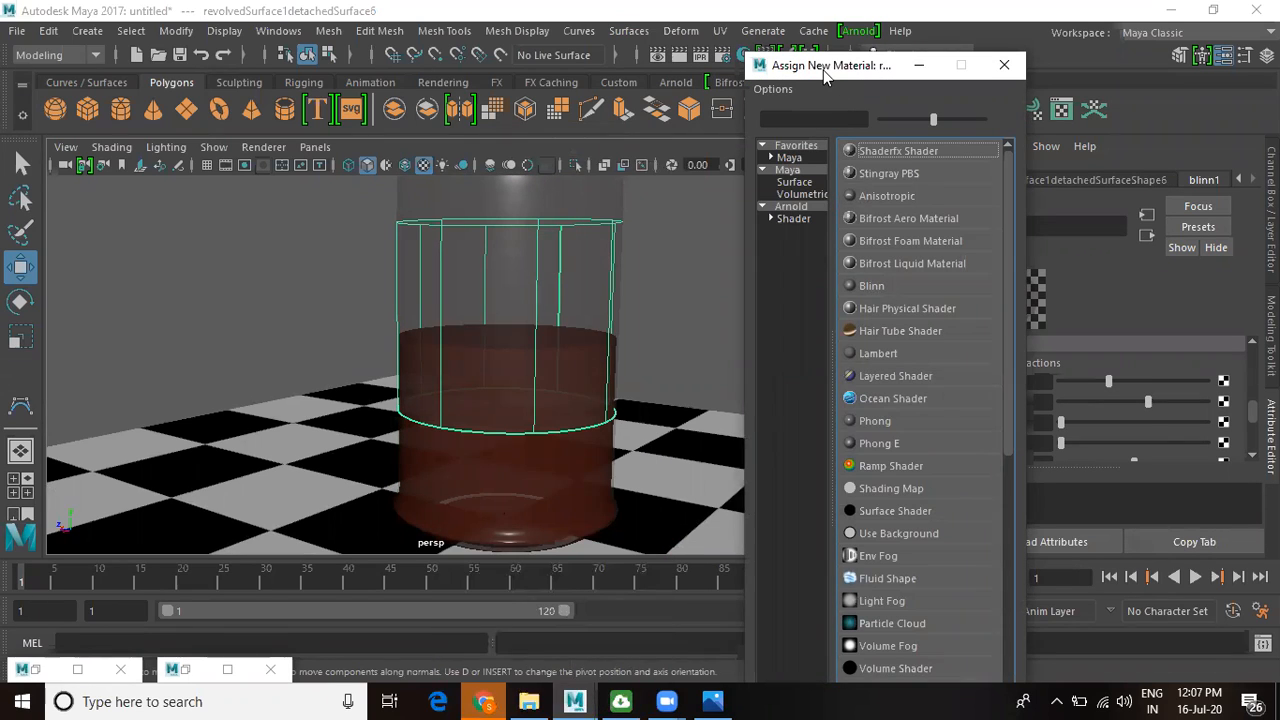
{"action": "left_click_drag", "start_coordinate": [823, 70], "coordinate": [148, 40]}
{"action": "left_click", "coordinate": [198, 325]}
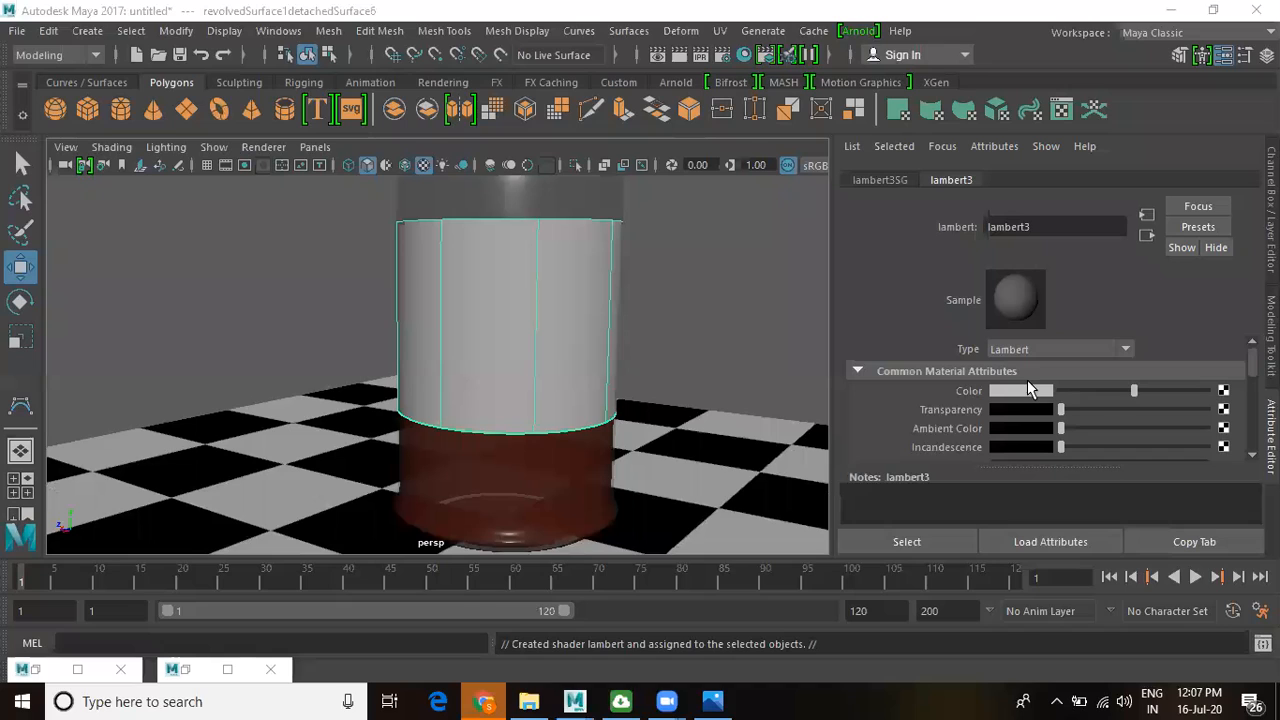
{"action": "left_click", "coordinate": [1224, 392]}
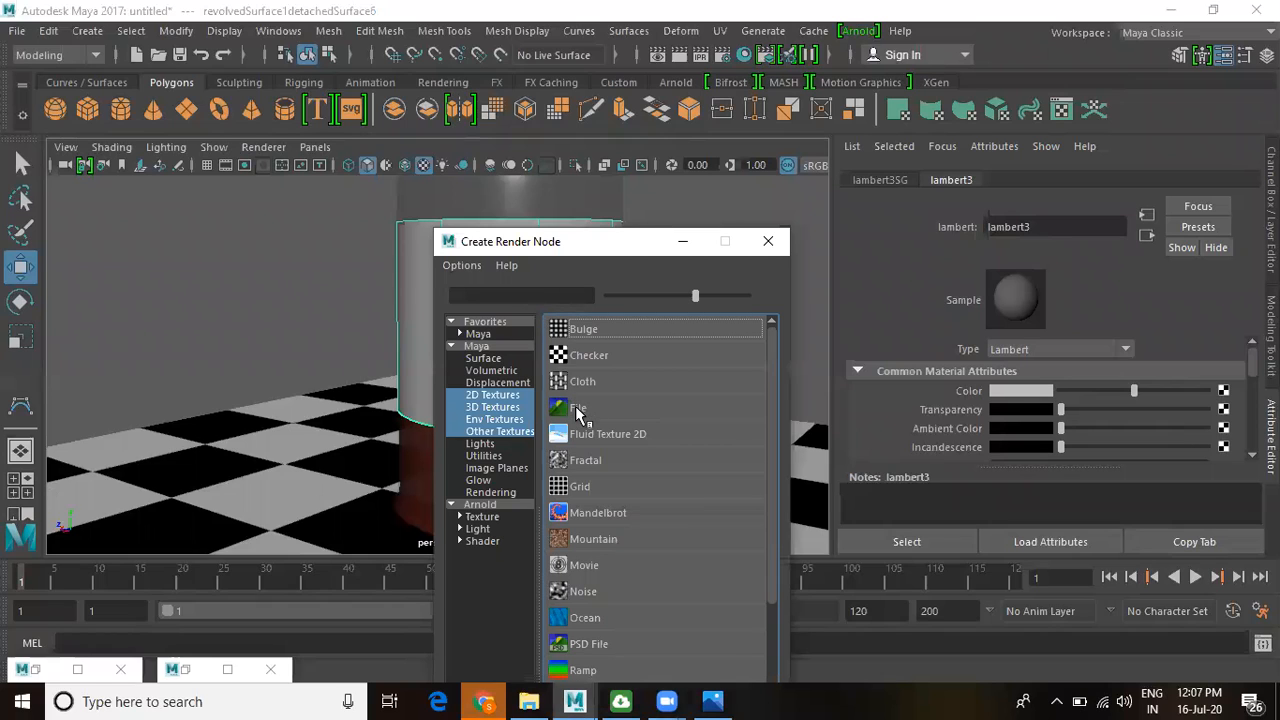
{"action": "left_click", "coordinate": [577, 410]}
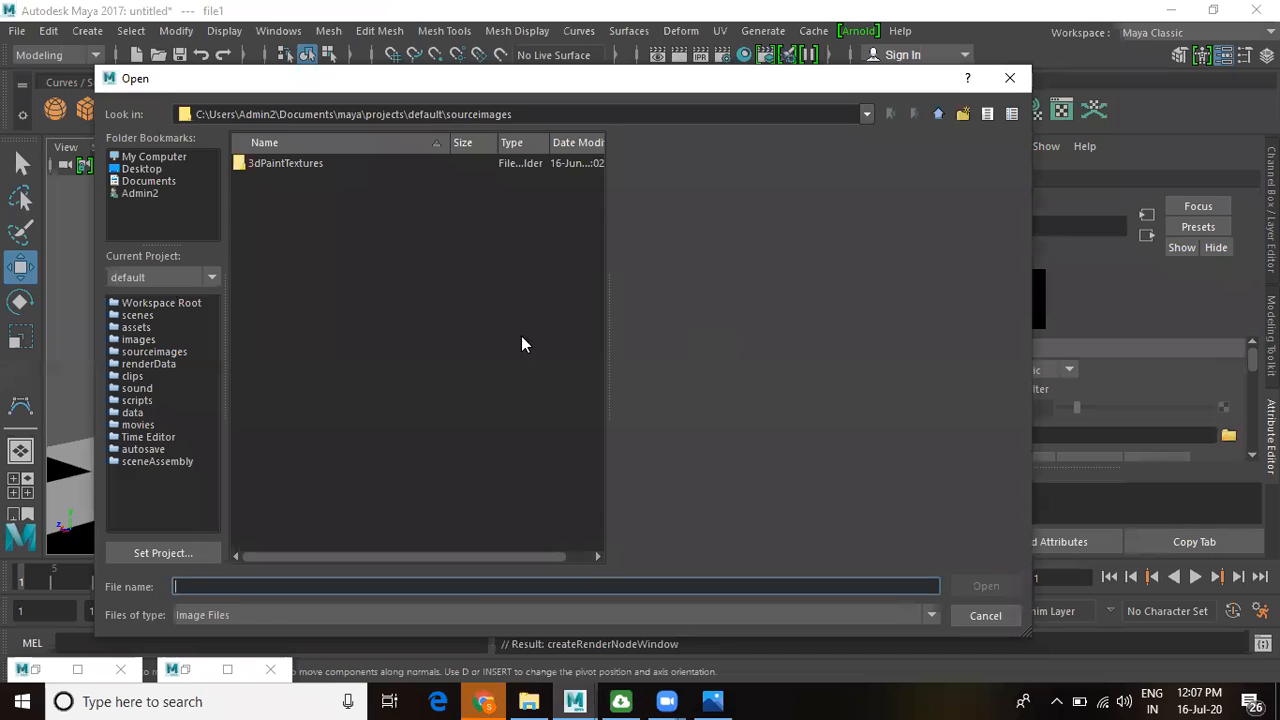
- Browse the Documents folder and preview its images for a suitable label picture
{"action": "left_click", "coordinate": [160, 182]}
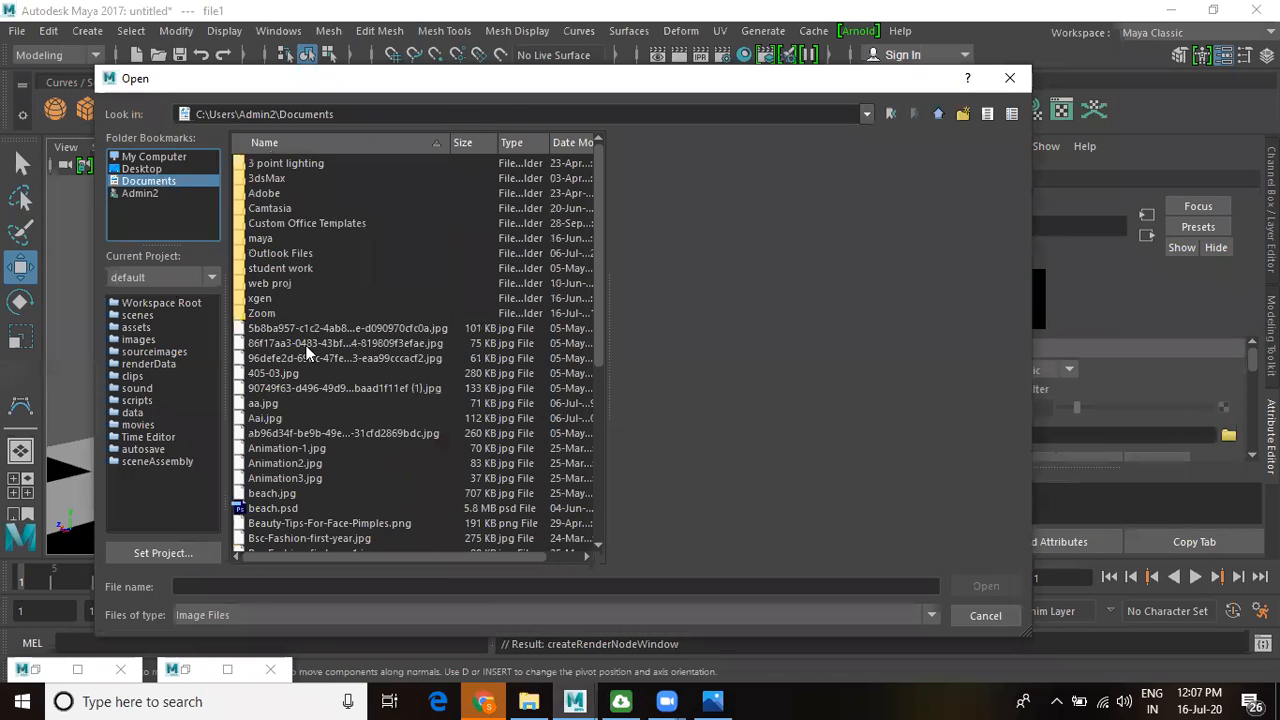
{"action": "left_click", "coordinate": [288, 465]}
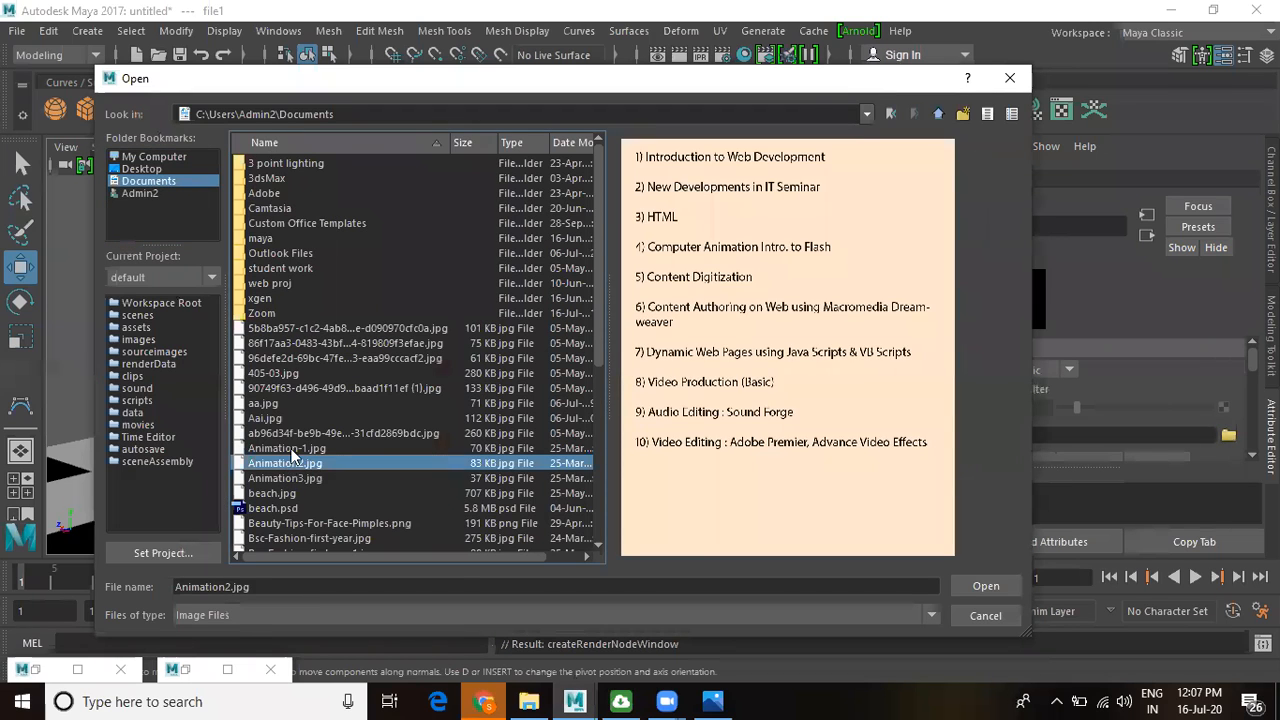
{"action": "left_click", "coordinate": [293, 452]}
{"action": "left_click", "coordinate": [298, 433]}
{"action": "scroll", "coordinate": [298, 433], "scroll_direction": "down", "scroll_amount": 5}
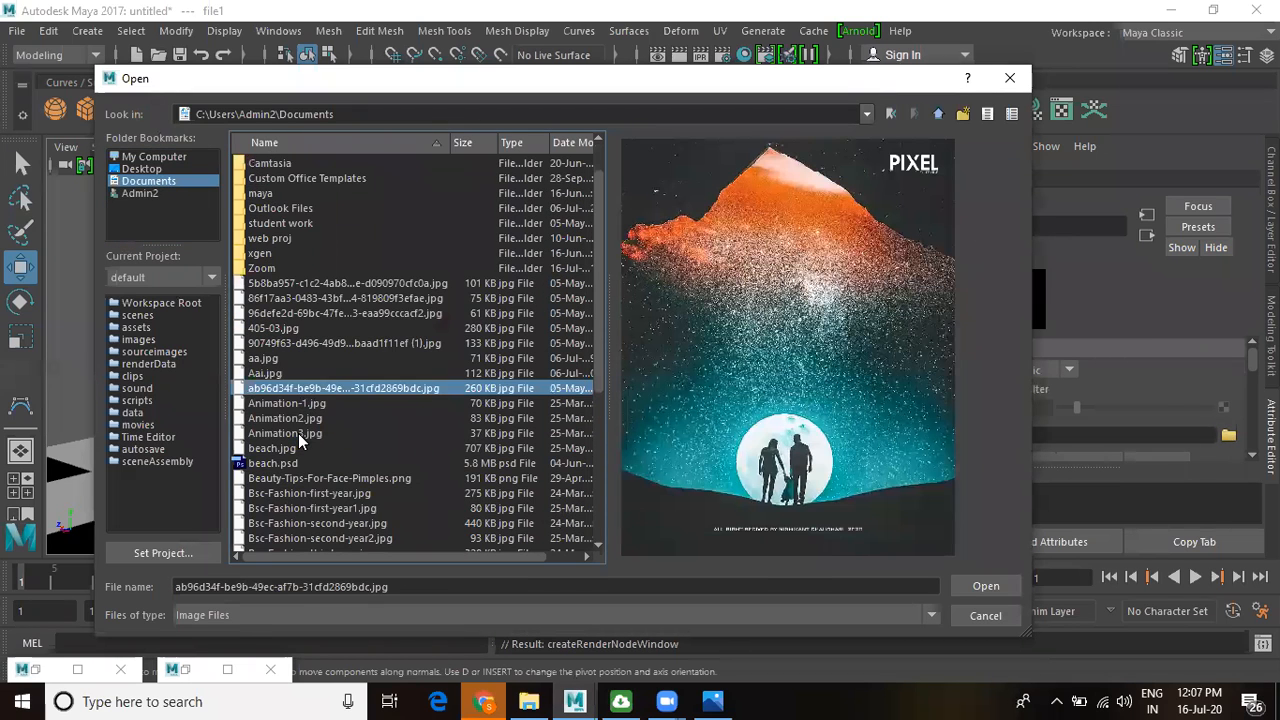
{"action": "left_click", "coordinate": [304, 376]}
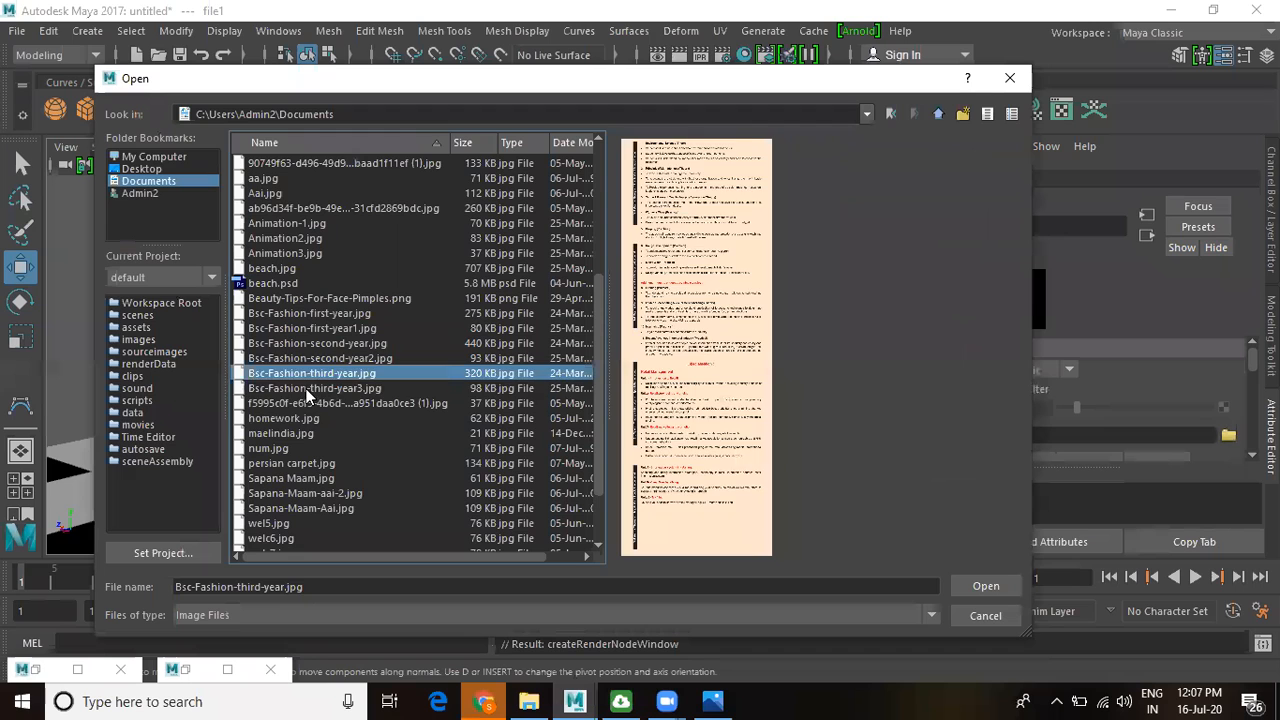
{"action": "left_click", "coordinate": [306, 389]}
{"action": "left_click", "coordinate": [302, 418]}
{"action": "scroll", "coordinate": [302, 416], "scroll_direction": "down", "scroll_amount": 2}
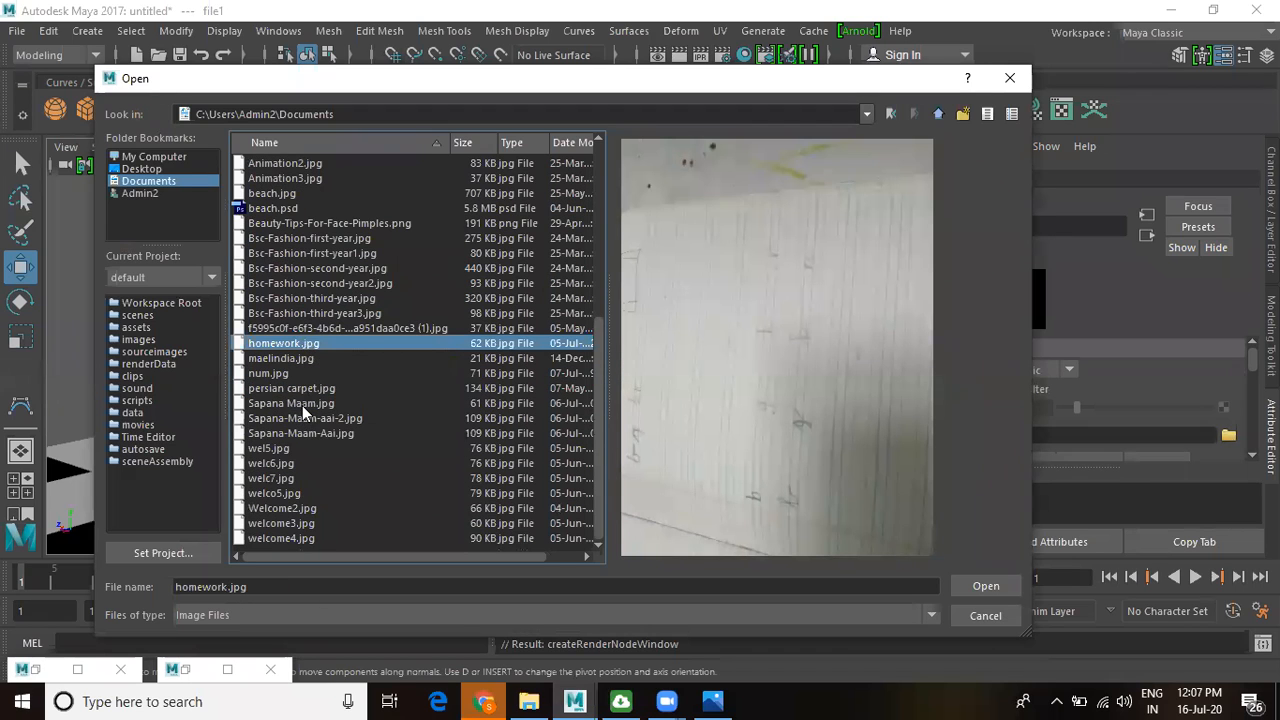
{"action": "left_click", "coordinate": [302, 405]}
{"action": "left_click", "coordinate": [282, 430]}
{"action": "left_click", "coordinate": [279, 464]}
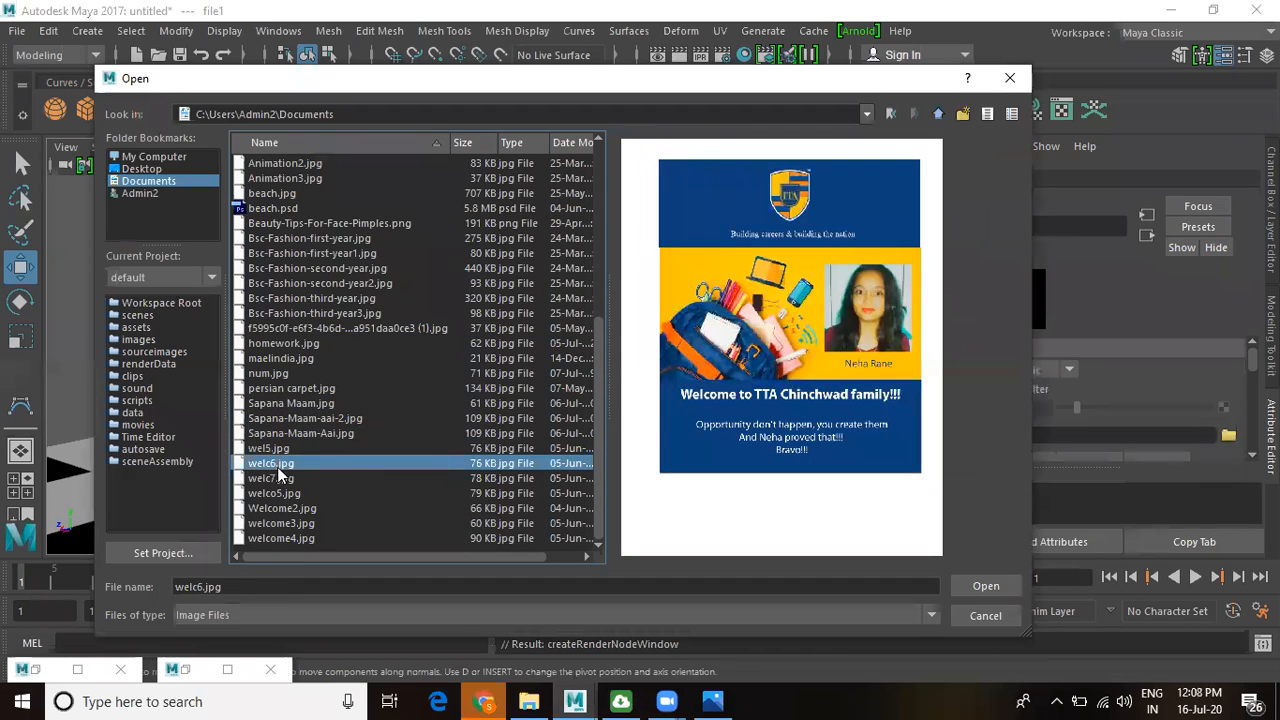
{"action": "left_click", "coordinate": [276, 494]}
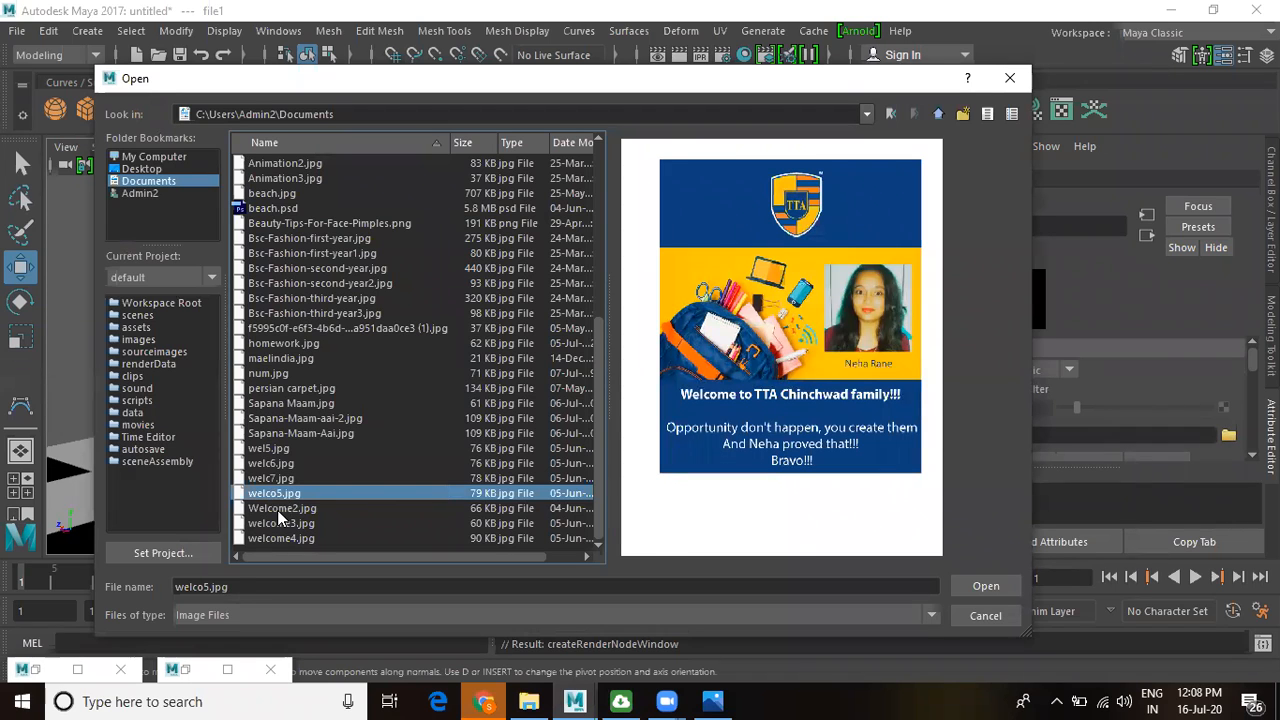
{"action": "left_click", "coordinate": [277, 509]}
{"action": "left_click", "coordinate": [309, 420]}
{"action": "left_click", "coordinate": [309, 284]}
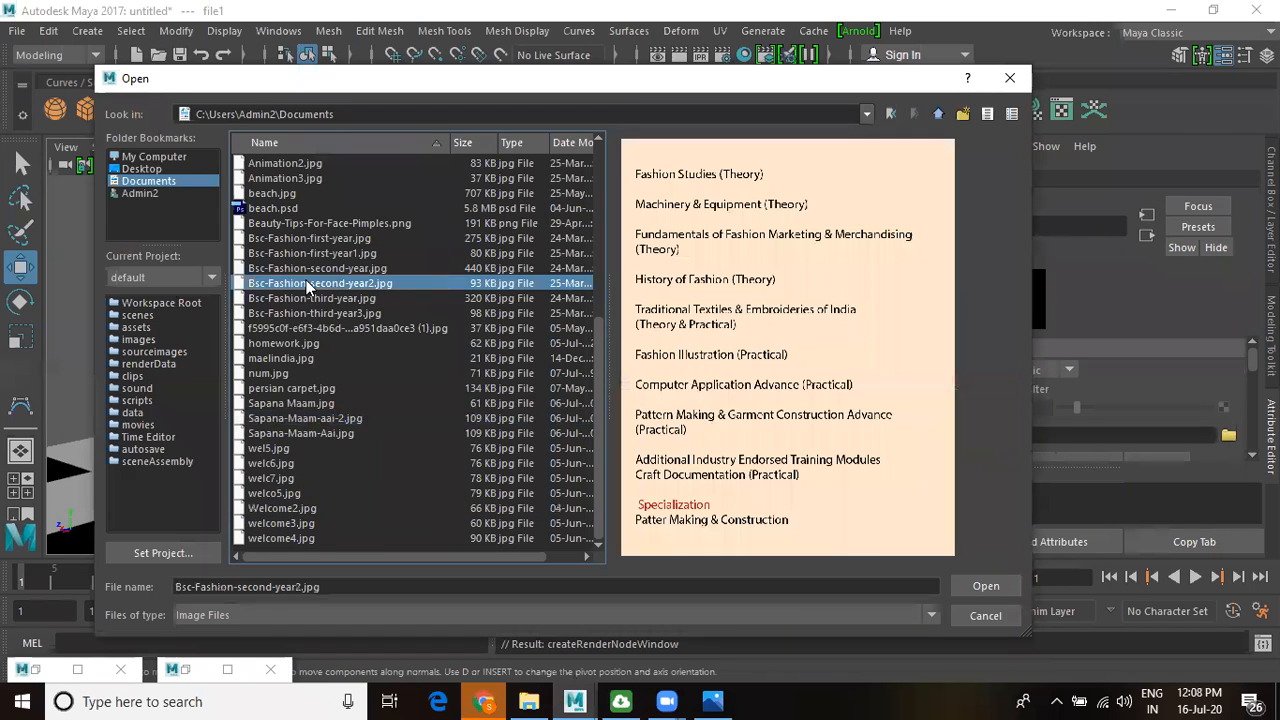
- Load 405-03.jpg from the Documents folder as the label band's file texture
{"action": "scroll", "coordinate": [302, 278], "scroll_direction": "up", "scroll_amount": 6}
{"action": "left_click", "coordinate": [295, 342]}
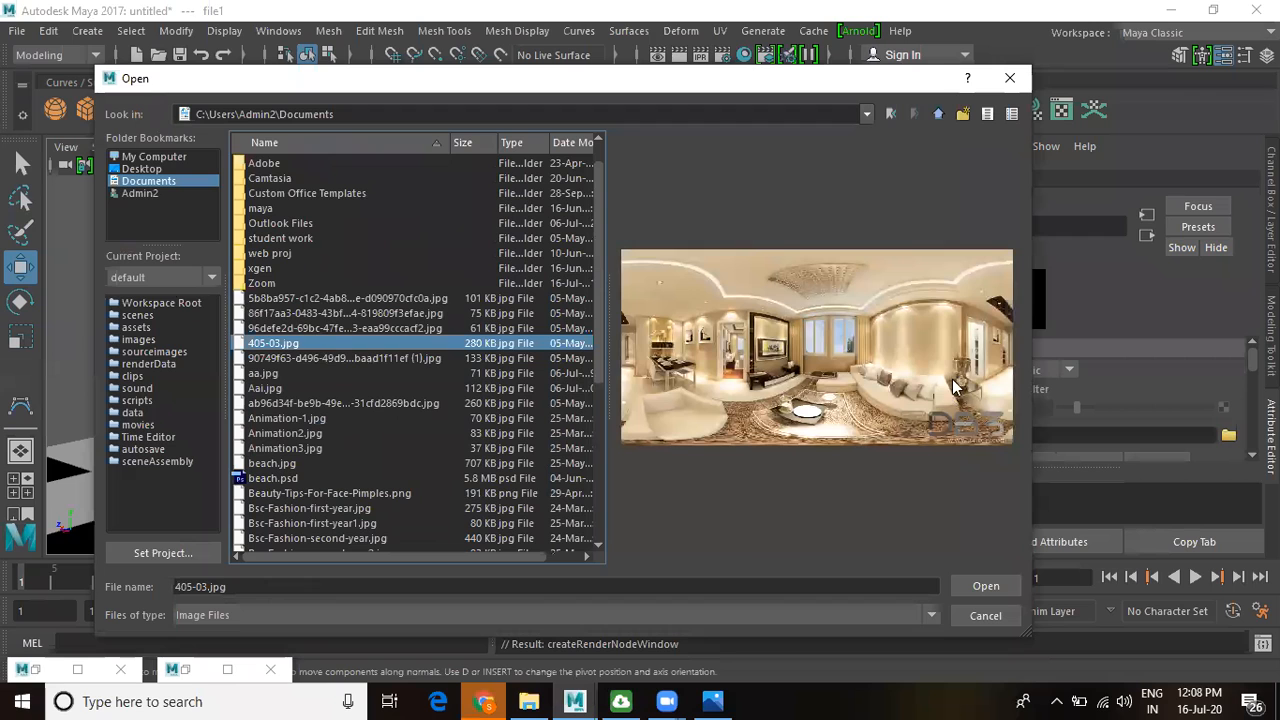
{"action": "left_click", "coordinate": [975, 586]}
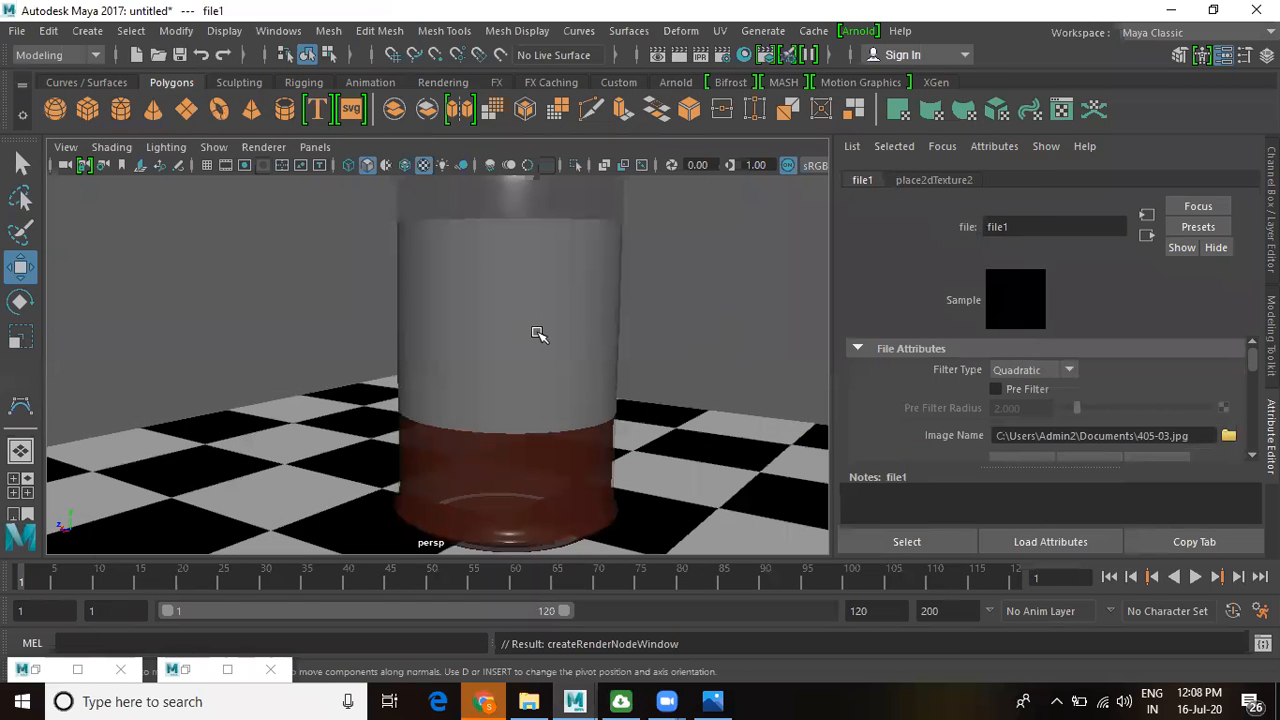
- Set the label texture's Rotate Frame to 90 in its 2D placement attributes
{"action": "left_click", "coordinate": [931, 180]}
{"action": "left_click_drag", "start_coordinate": [1037, 439], "coordinate": [917, 428]}
{"action": "type", "text": "90"}
{"action": "key", "text": "Return"}
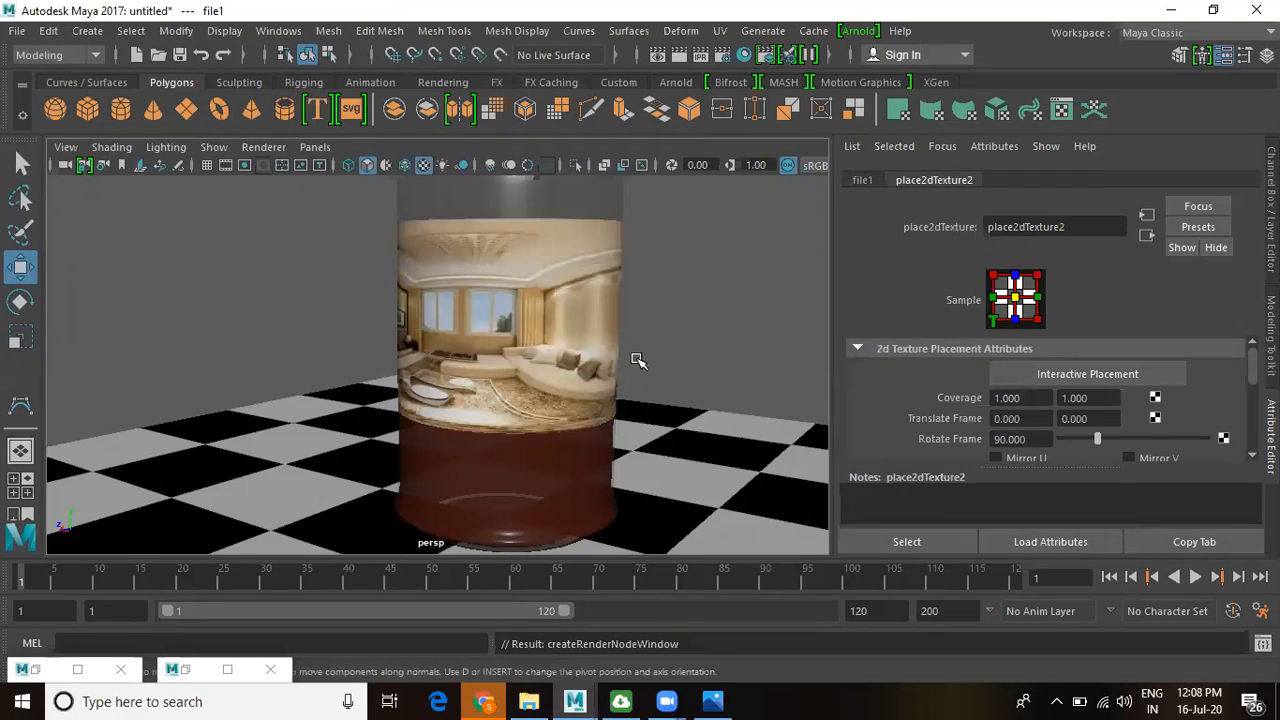
- Examine the textured label band on the bottle from several angles and distances
{"action": "left_click_drag", "start_coordinate": [450, 317], "coordinate": [712, 330], "text": "alt"}
{"action": "right_click_drag", "start_coordinate": [714, 332], "coordinate": [306, 300], "text": "alt"}
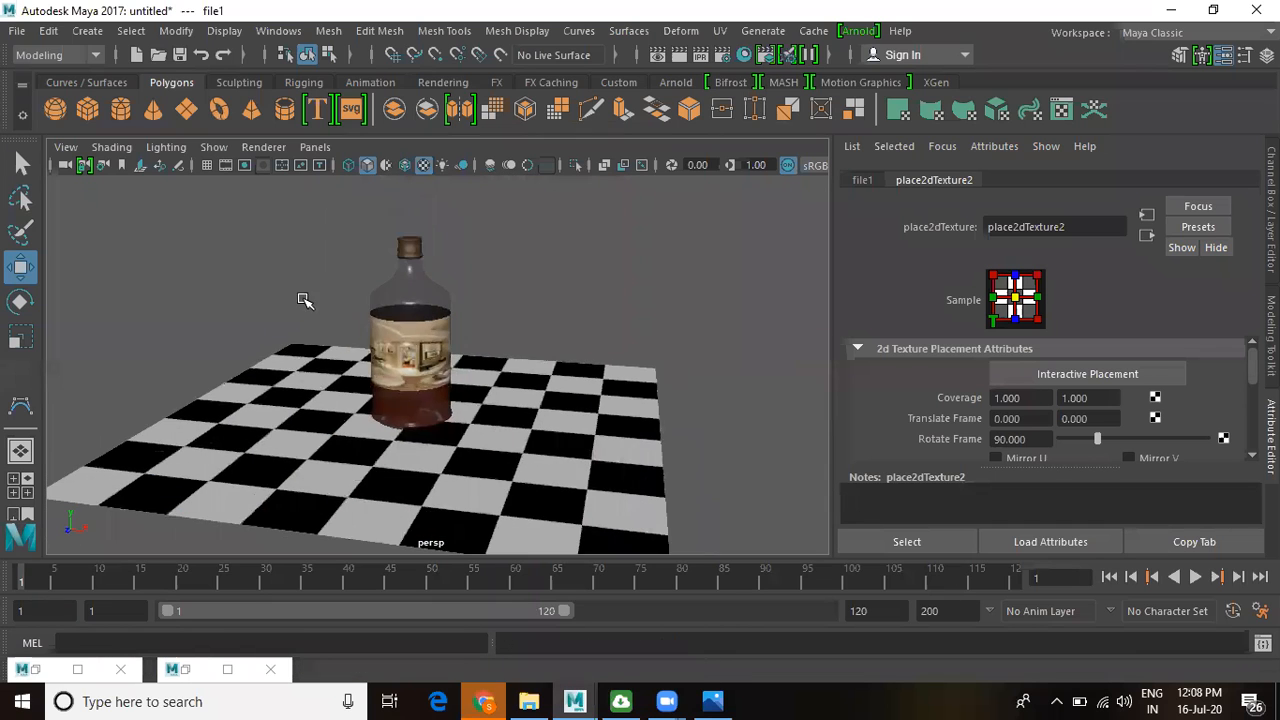
{"action": "middle_click_drag", "start_coordinate": [408, 300], "coordinate": [489, 303], "text": "alt"}
{"action": "right_click_drag", "start_coordinate": [489, 303], "coordinate": [629, 466], "text": "alt"}
{"action": "left_click_drag", "start_coordinate": [629, 466], "coordinate": [703, 450], "text": "alt"}
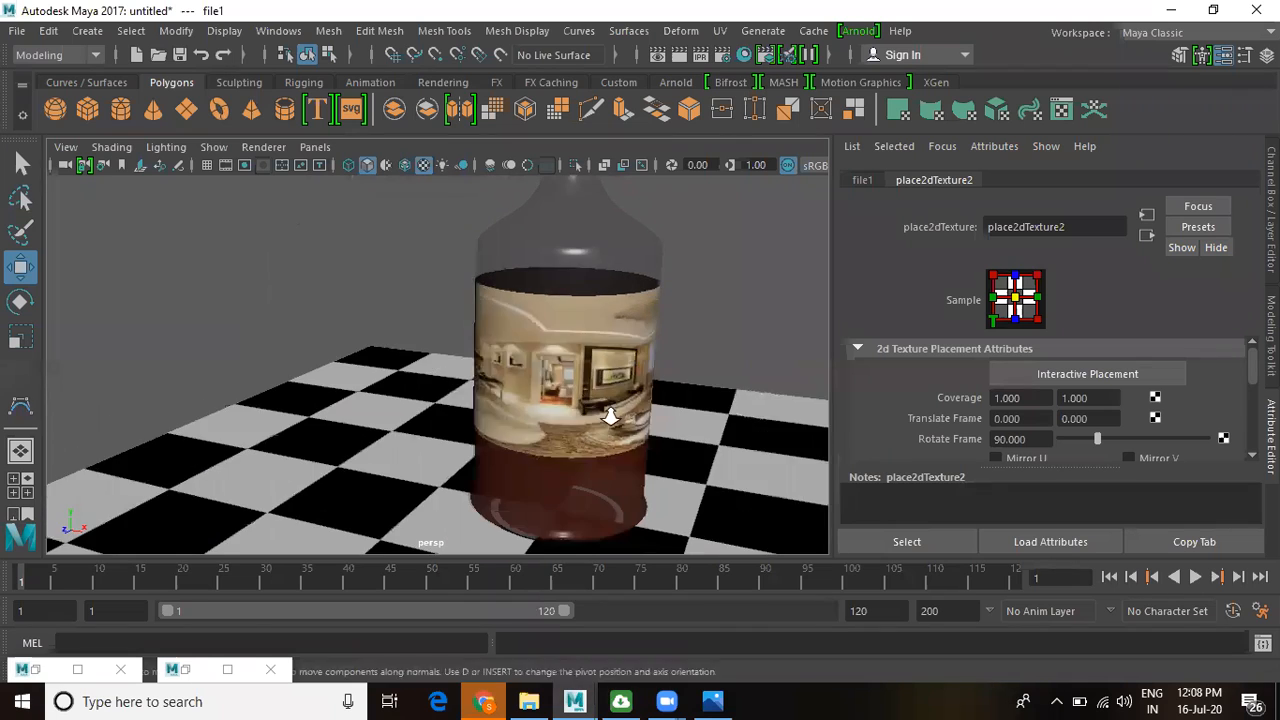
{"action": "right_click_drag", "start_coordinate": [610, 417], "coordinate": [493, 375], "text": "alt"}
{"action": "middle_click_drag", "start_coordinate": [617, 269], "coordinate": [513, 282], "text": "alt"}
{"action": "left_click", "coordinate": [513, 282]}
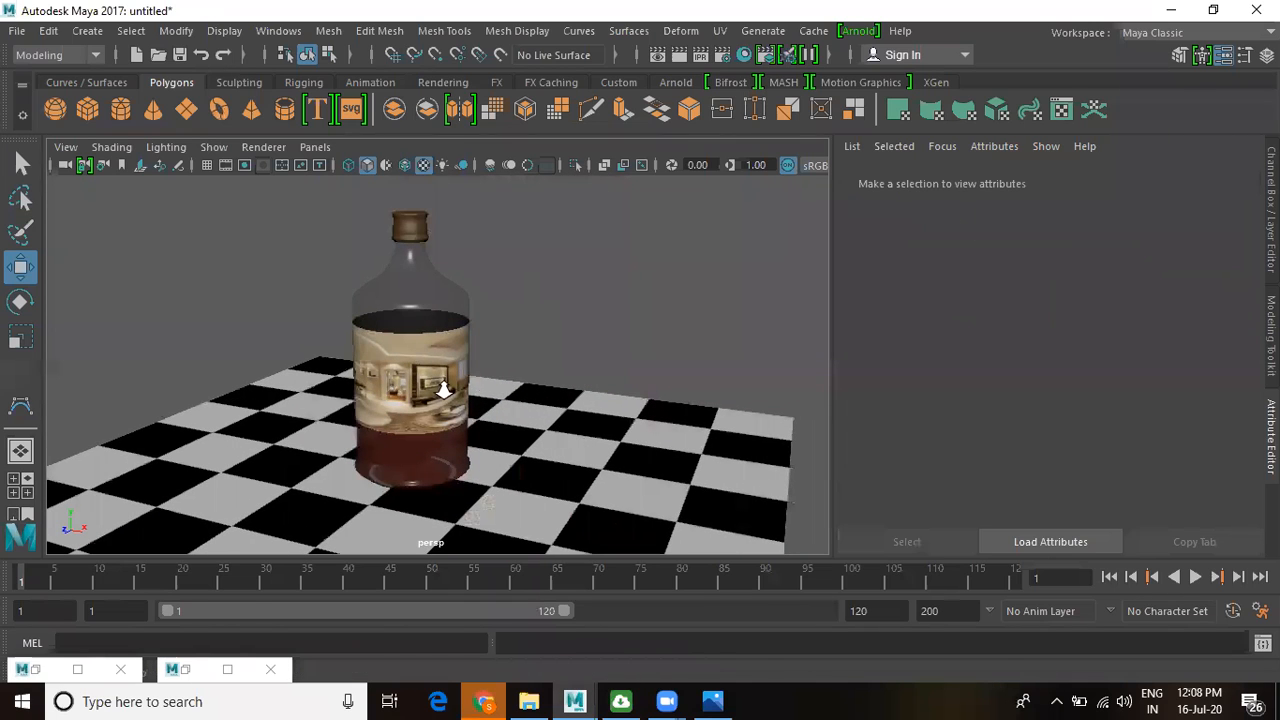
{"action": "right_click_drag", "start_coordinate": [449, 386], "coordinate": [478, 449], "text": "alt"}
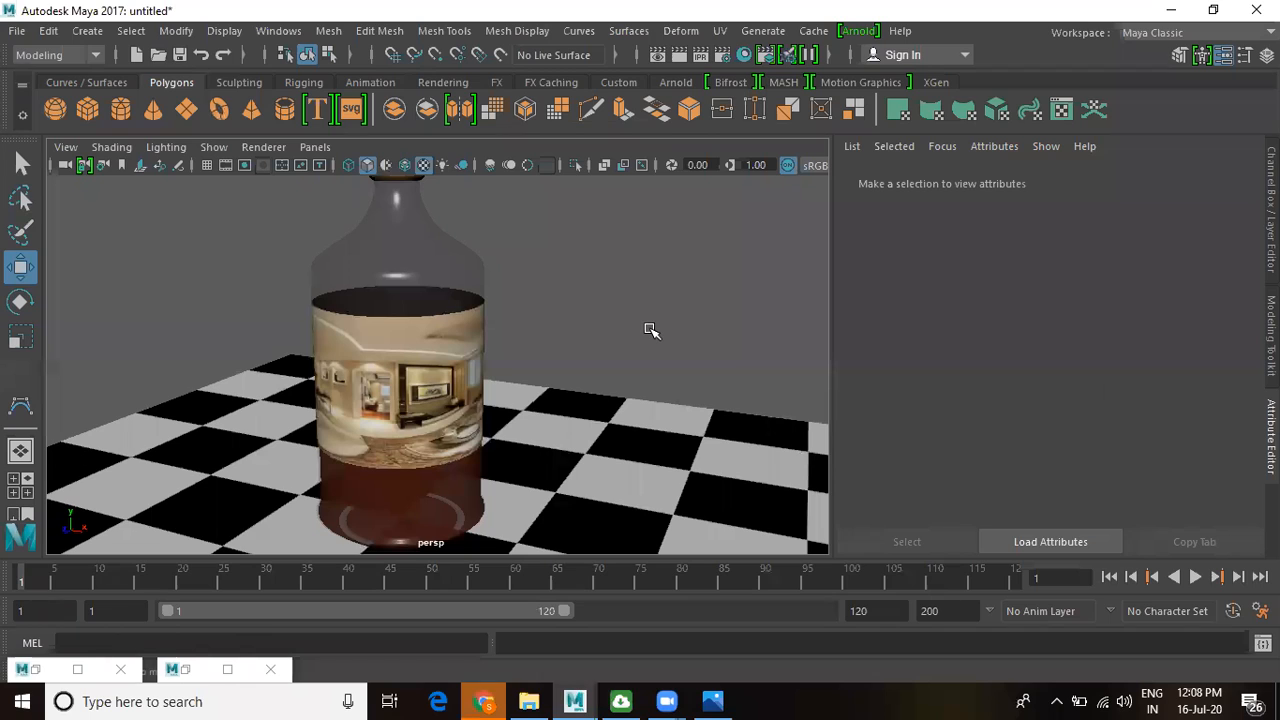
- Select the bottle's upper glass section and put it in isoparm selection mode
{"action": "left_click", "coordinate": [436, 244]}
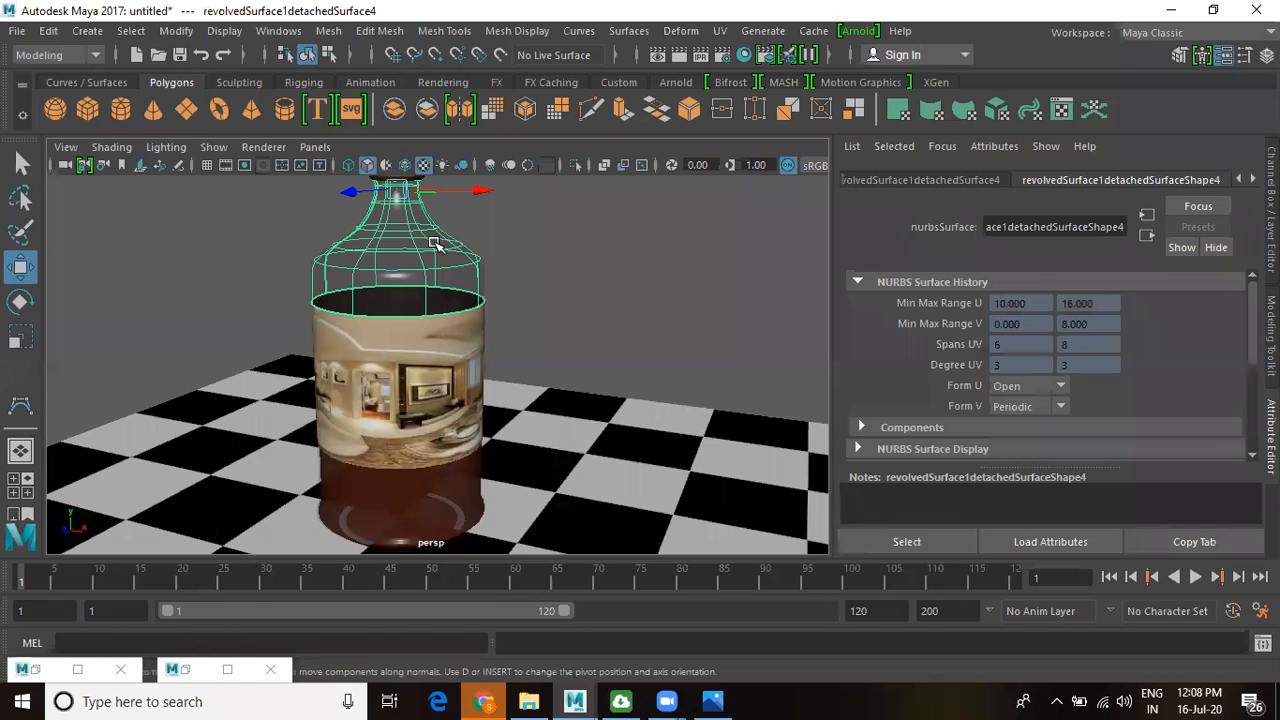
{"action": "scroll", "coordinate": [396, 252], "scroll_direction": "up", "scroll_amount": 4}
{"action": "scroll", "coordinate": [396, 252], "scroll_direction": "down", "scroll_amount": 4}
{"action": "scroll", "coordinate": [396, 252], "scroll_direction": "up", "scroll_amount": 5}
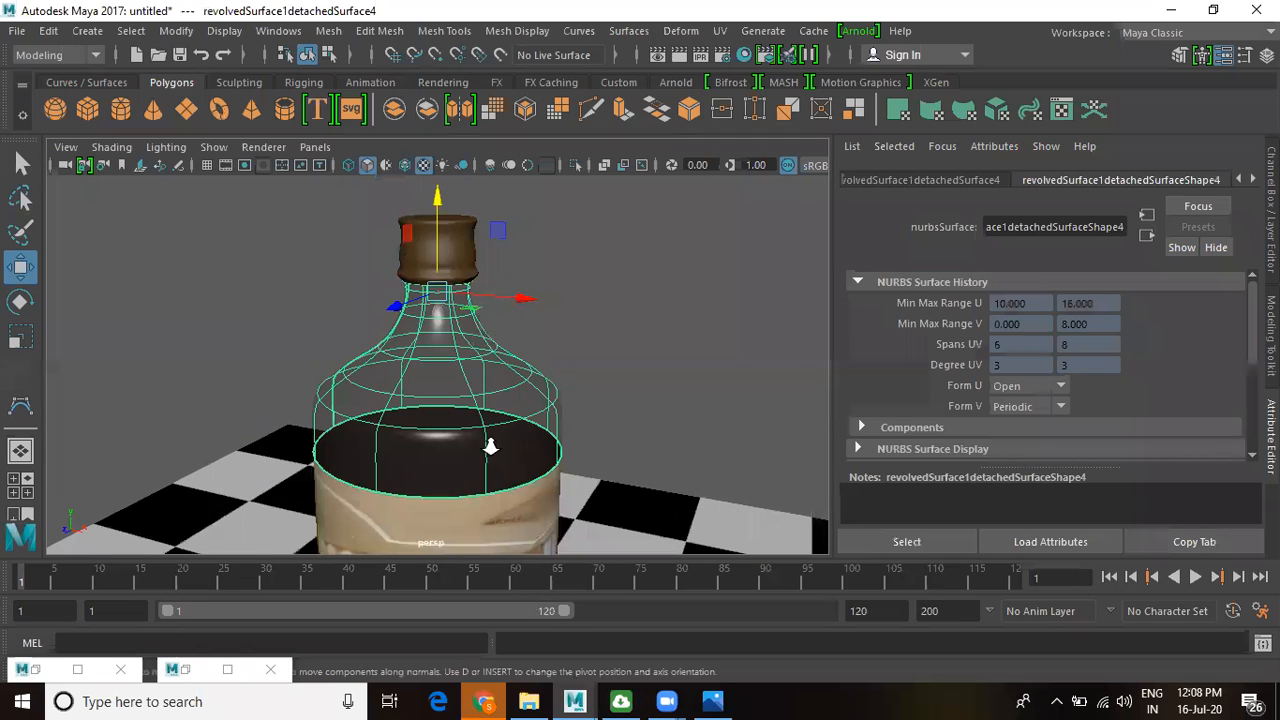
{"action": "scroll", "coordinate": [491, 443], "scroll_direction": "up", "scroll_amount": 1}
{"action": "scroll", "coordinate": [494, 434], "scroll_direction": "down", "scroll_amount": 2}
{"action": "right_click_drag", "start_coordinate": [440, 348], "coordinate": [440, 148]}
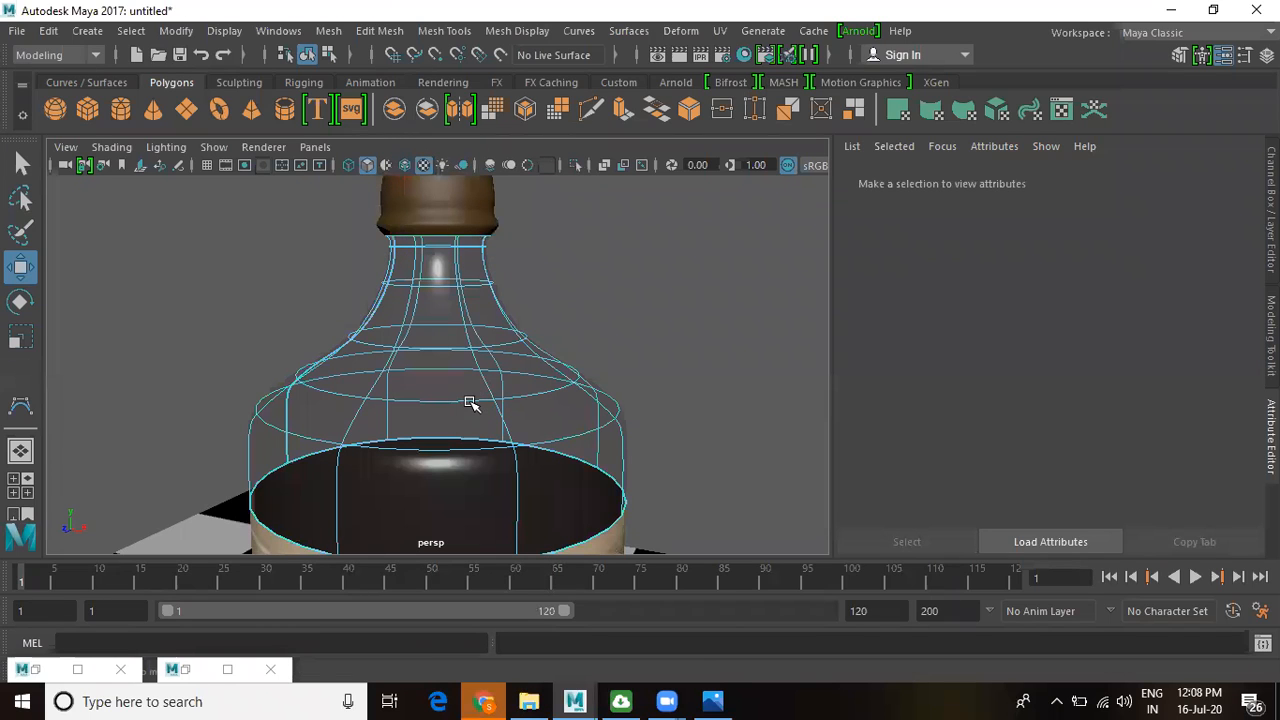
- Try to insert an isoparm between the existing rings on the bottle's shoulder
{"action": "left_click", "coordinate": [470, 402]}
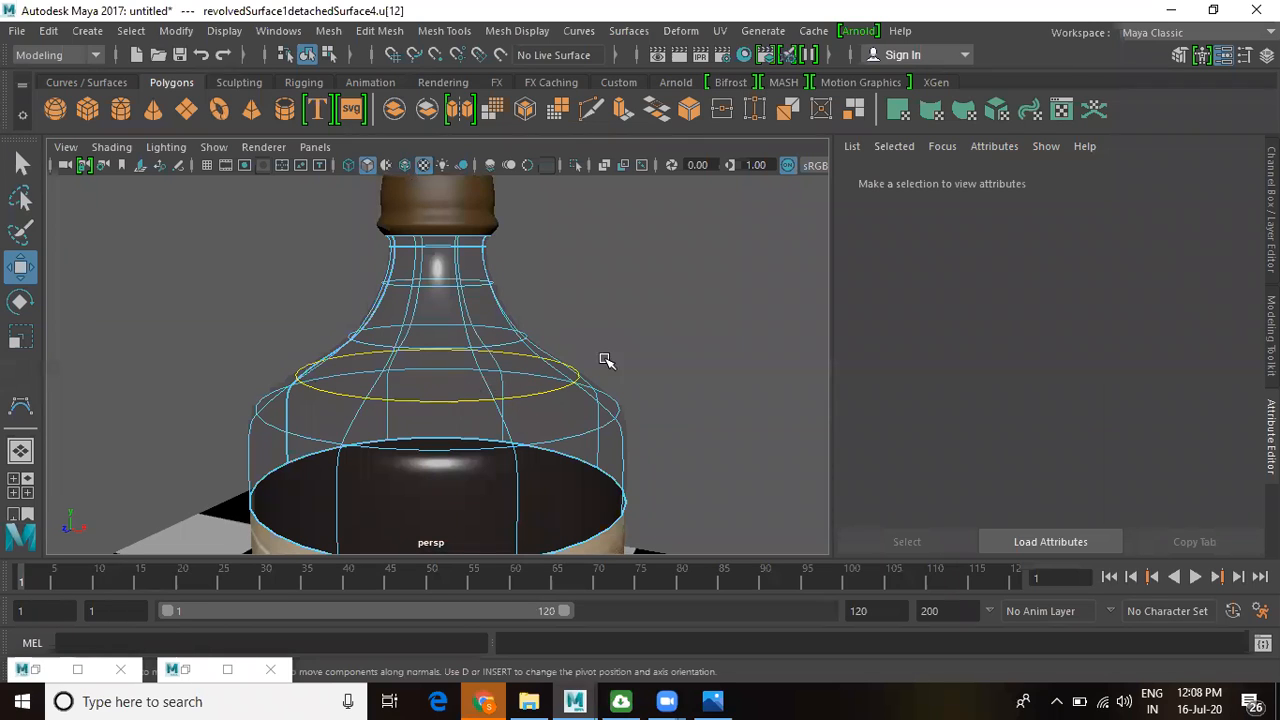
{"action": "left_click", "coordinate": [506, 340]}
{"action": "left_click", "coordinate": [478, 283]}
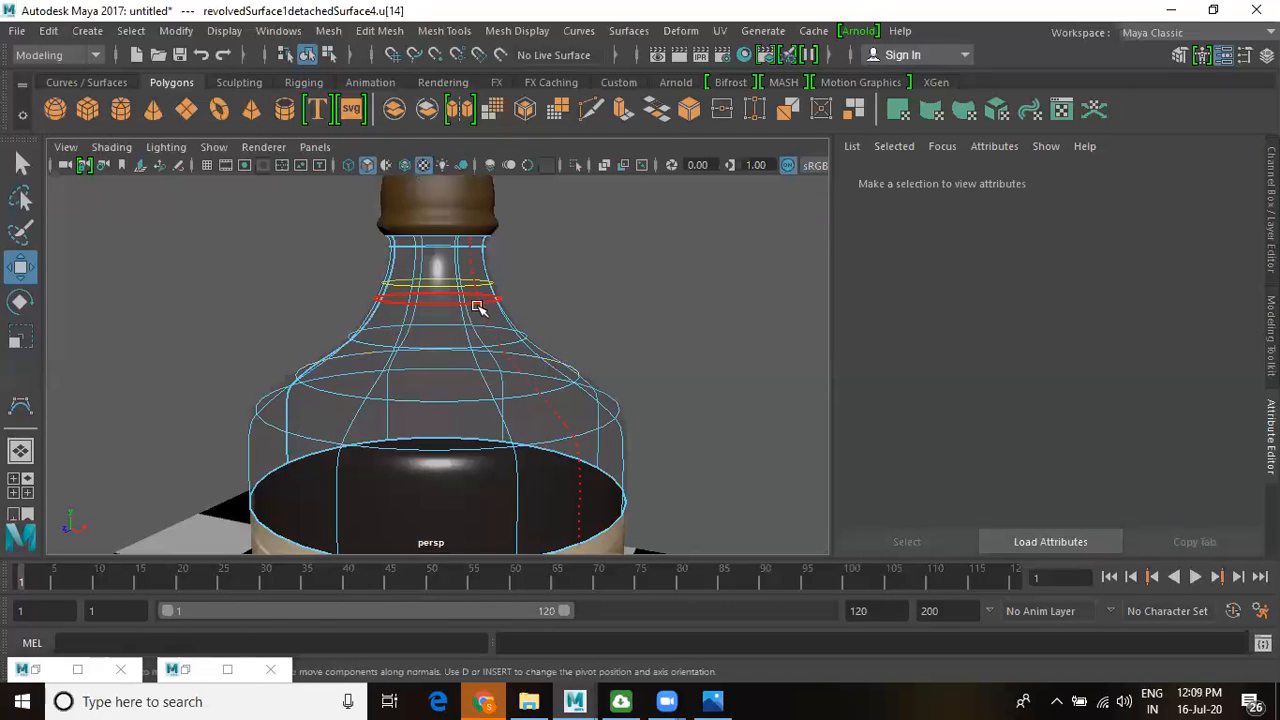
{"action": "left_click", "coordinate": [520, 443]}
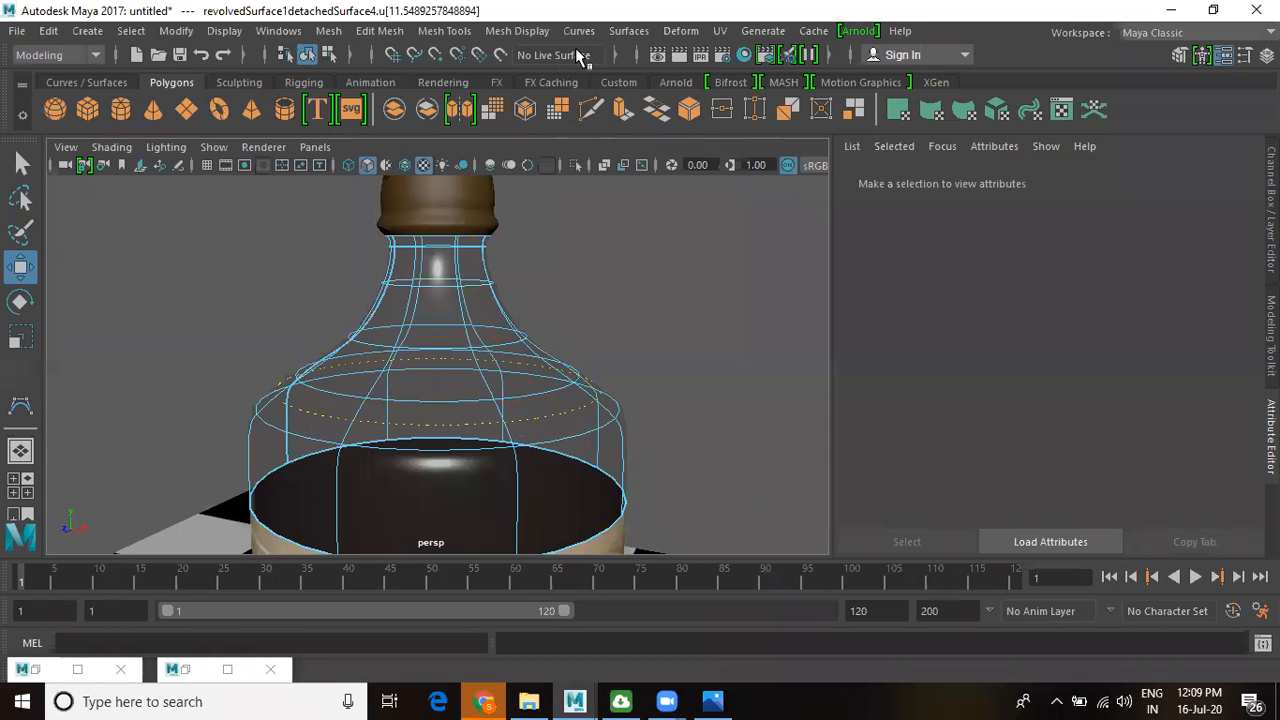
{"action": "left_click", "coordinate": [626, 31]}
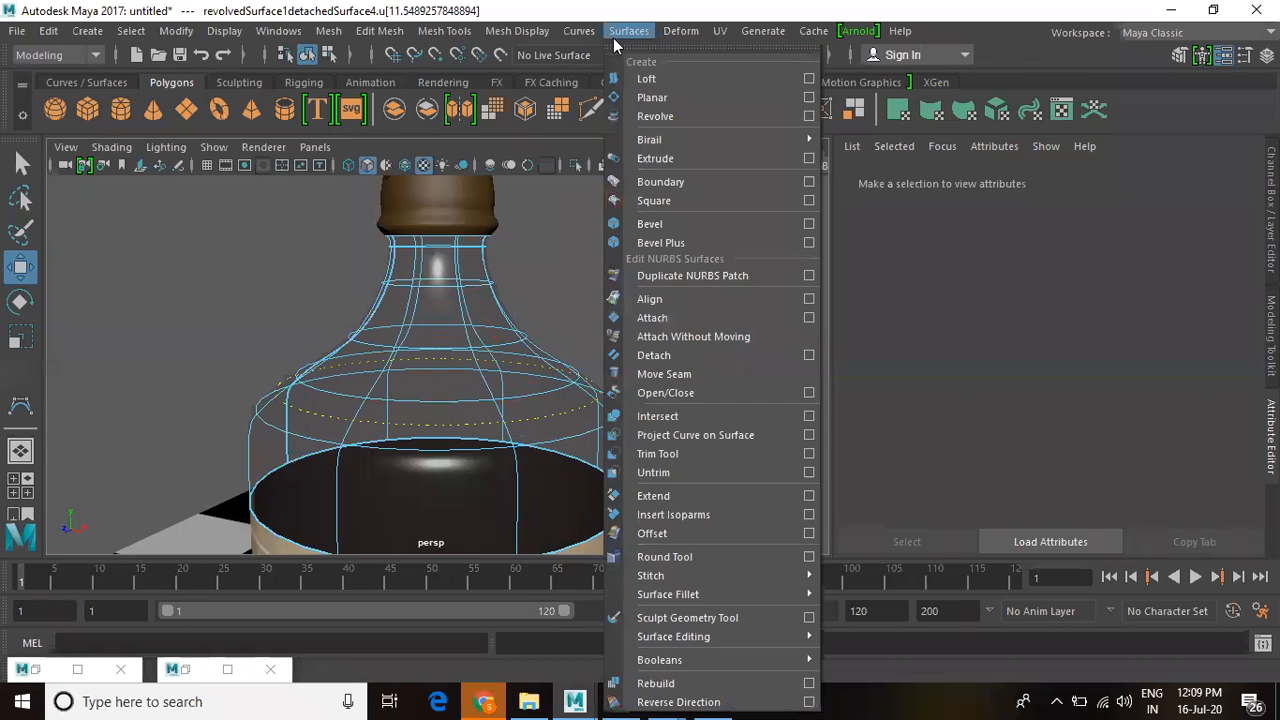
{"action": "left_click", "coordinate": [703, 515]}
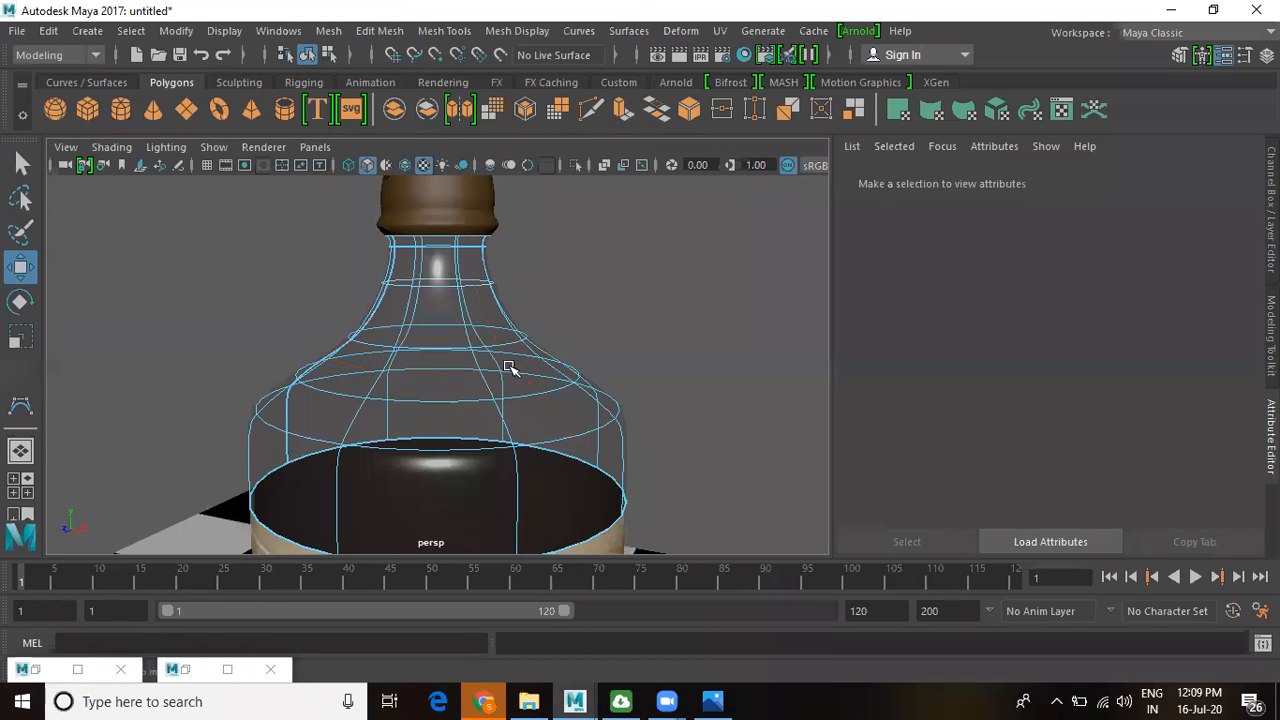
- Detach the upper glass section at the horizontal isoparm where the shoulder narrows into the neck
{"action": "left_click", "coordinate": [507, 345]}
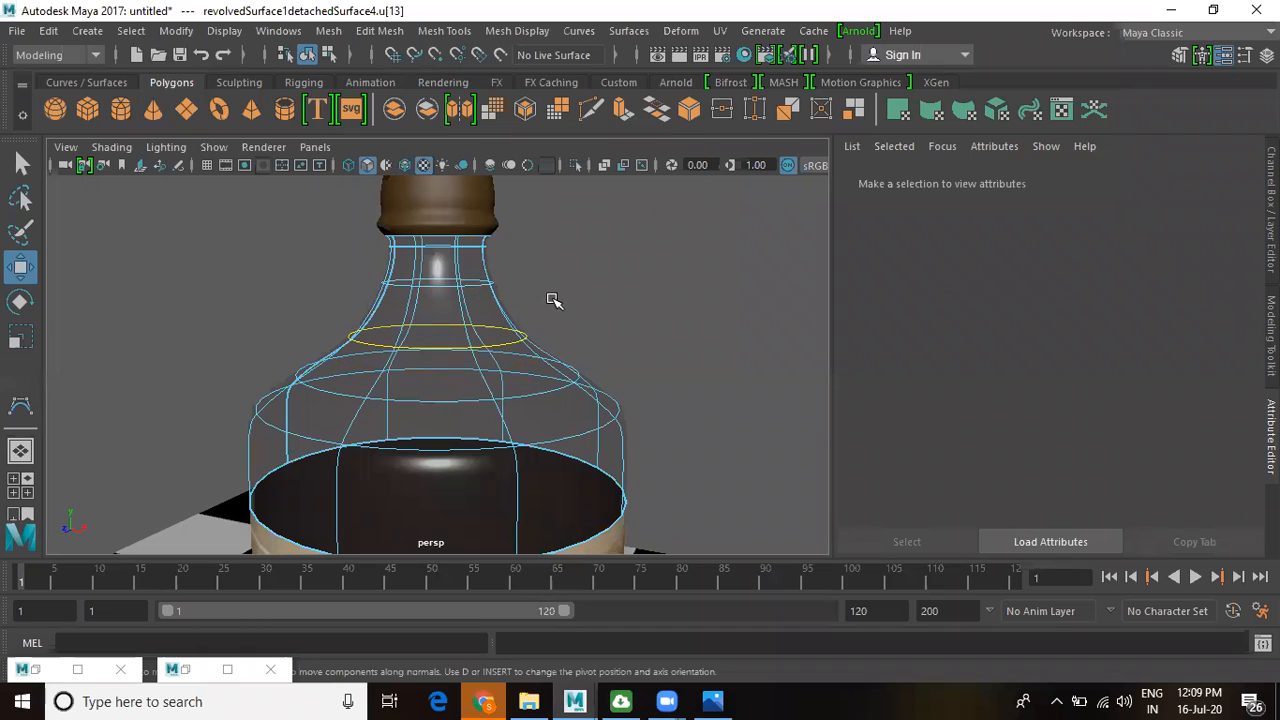
{"action": "left_click", "coordinate": [622, 31]}
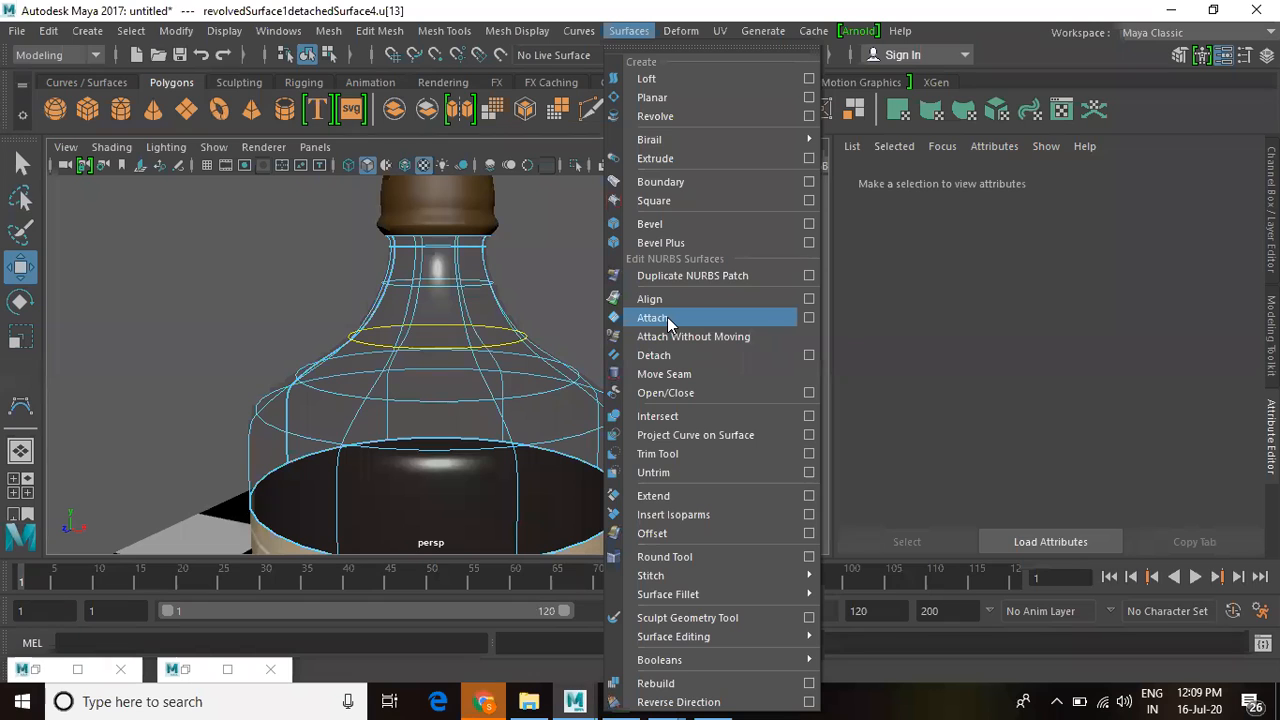
{"action": "left_click", "coordinate": [652, 355]}
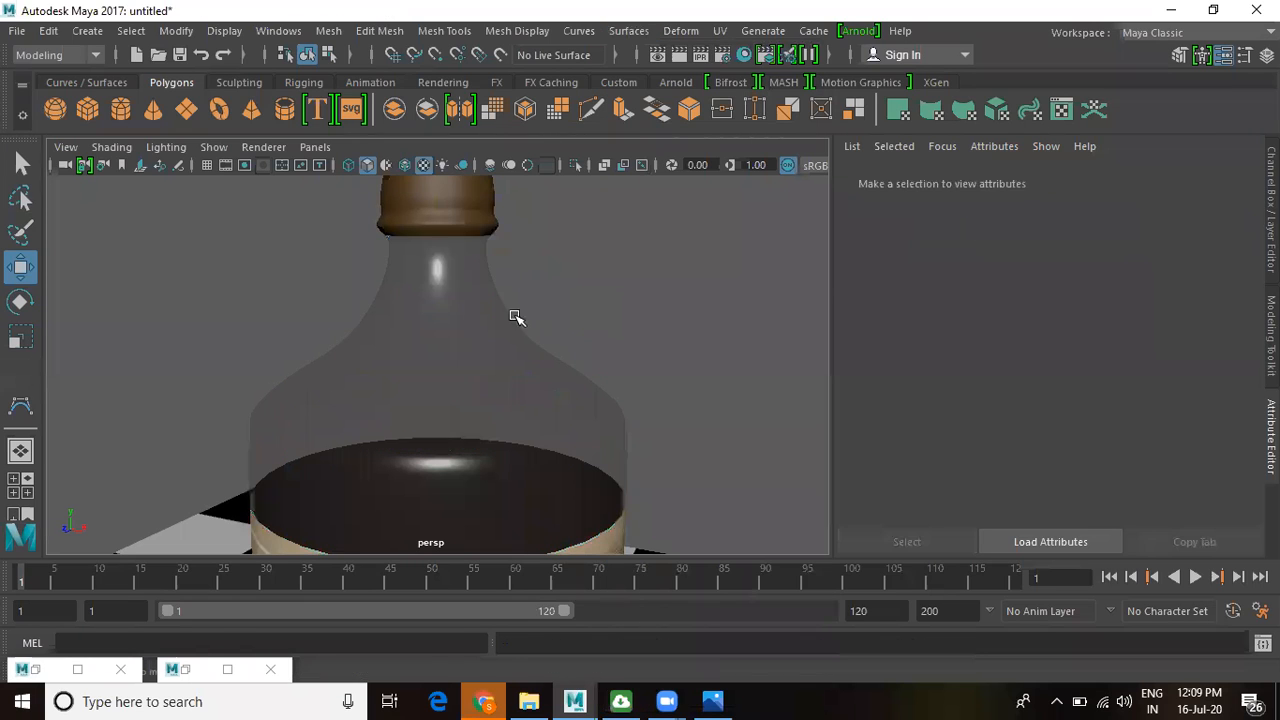
- Check the separated neck and shoulder surfaces by selecting each, and examine the whole bottle from other angles
{"action": "left_click", "coordinate": [510, 312]}
{"action": "left_click", "coordinate": [548, 395]}
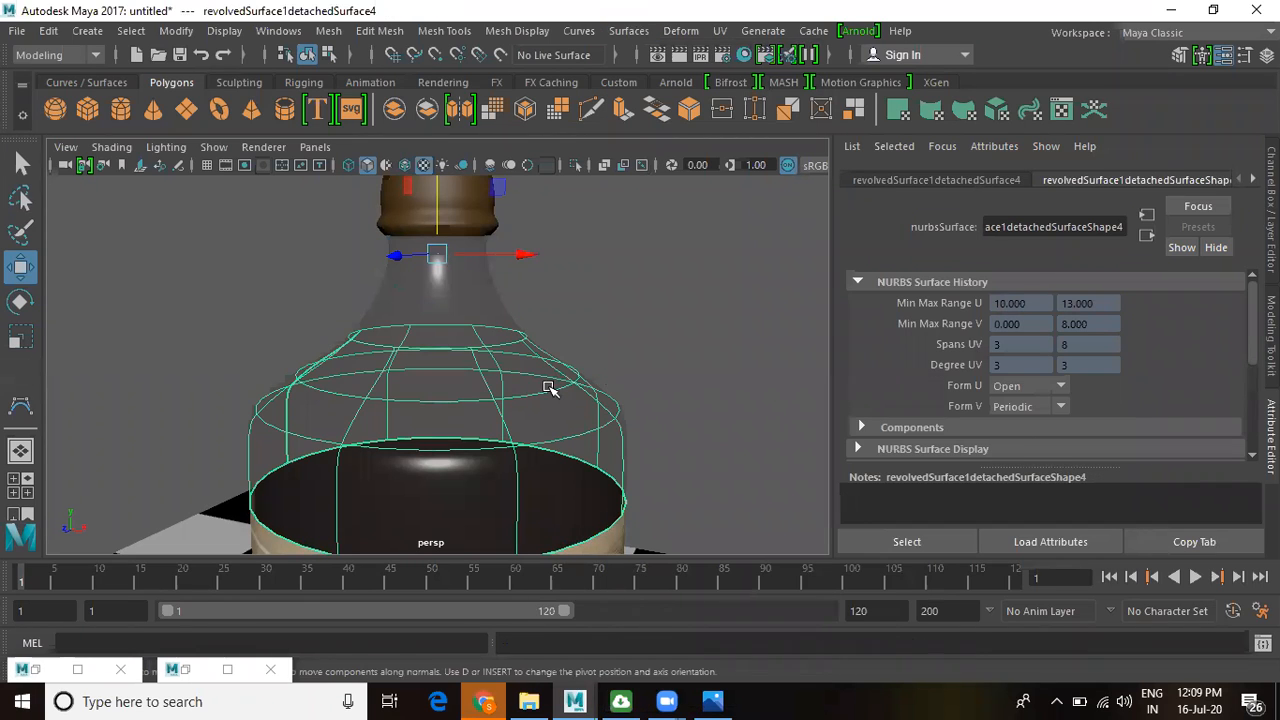
{"action": "left_click", "coordinate": [648, 332]}
{"action": "left_click", "coordinate": [490, 310]}
{"action": "left_click", "coordinate": [506, 377]}
{"action": "left_click", "coordinate": [608, 323]}
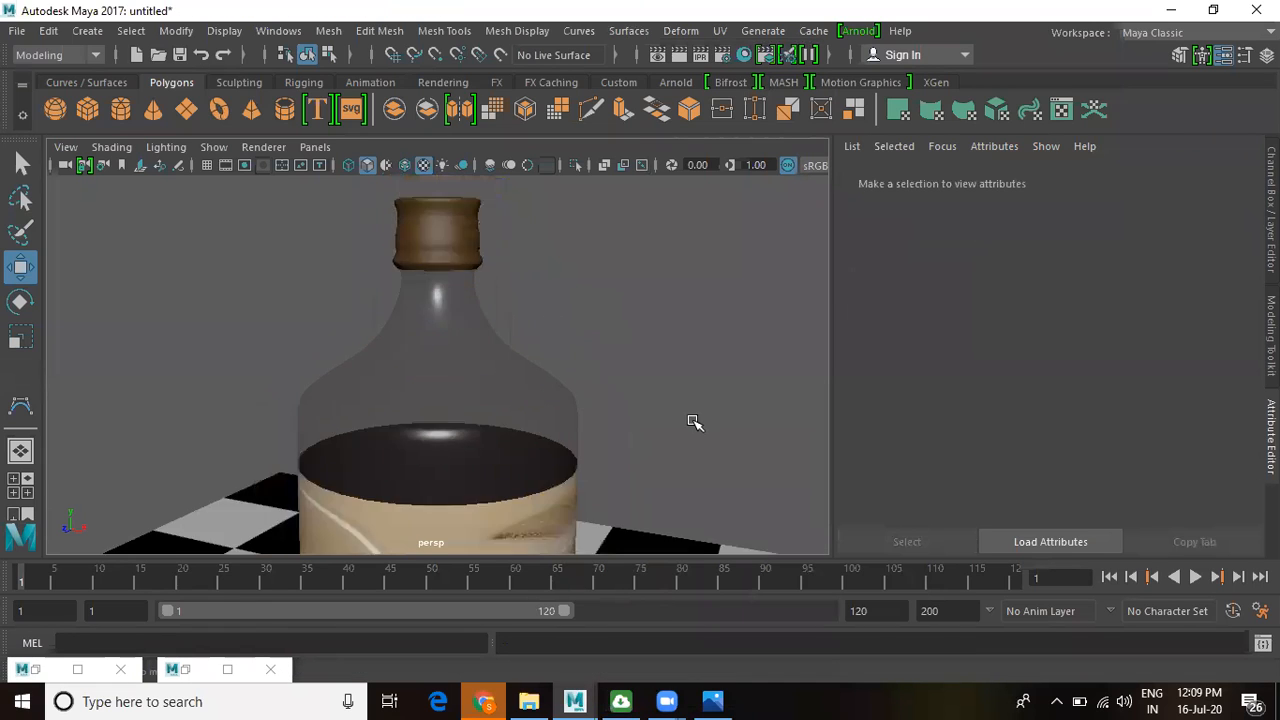
{"action": "right_click_drag", "start_coordinate": [695, 422], "coordinate": [623, 397], "text": "alt"}
{"action": "left_click_drag", "start_coordinate": [629, 463], "coordinate": [447, 328], "text": "alt"}
{"action": "right_click_drag", "start_coordinate": [447, 328], "coordinate": [575, 455], "text": "alt"}
{"action": "left_click_drag", "start_coordinate": [440, 356], "coordinate": [460, 387], "text": "alt"}
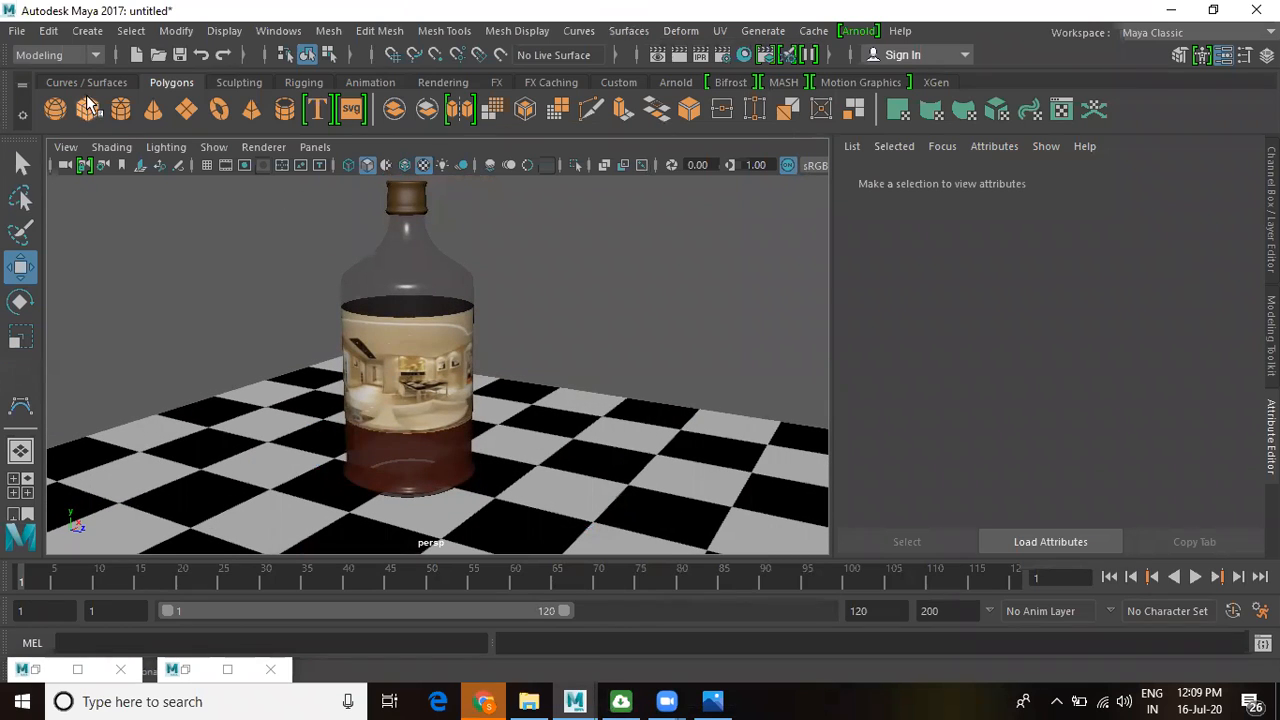
- Switch to the FX menu set and look through its nCloth commands
{"action": "left_click", "coordinate": [47, 55]}
{"action": "left_click", "coordinate": [43, 131]}
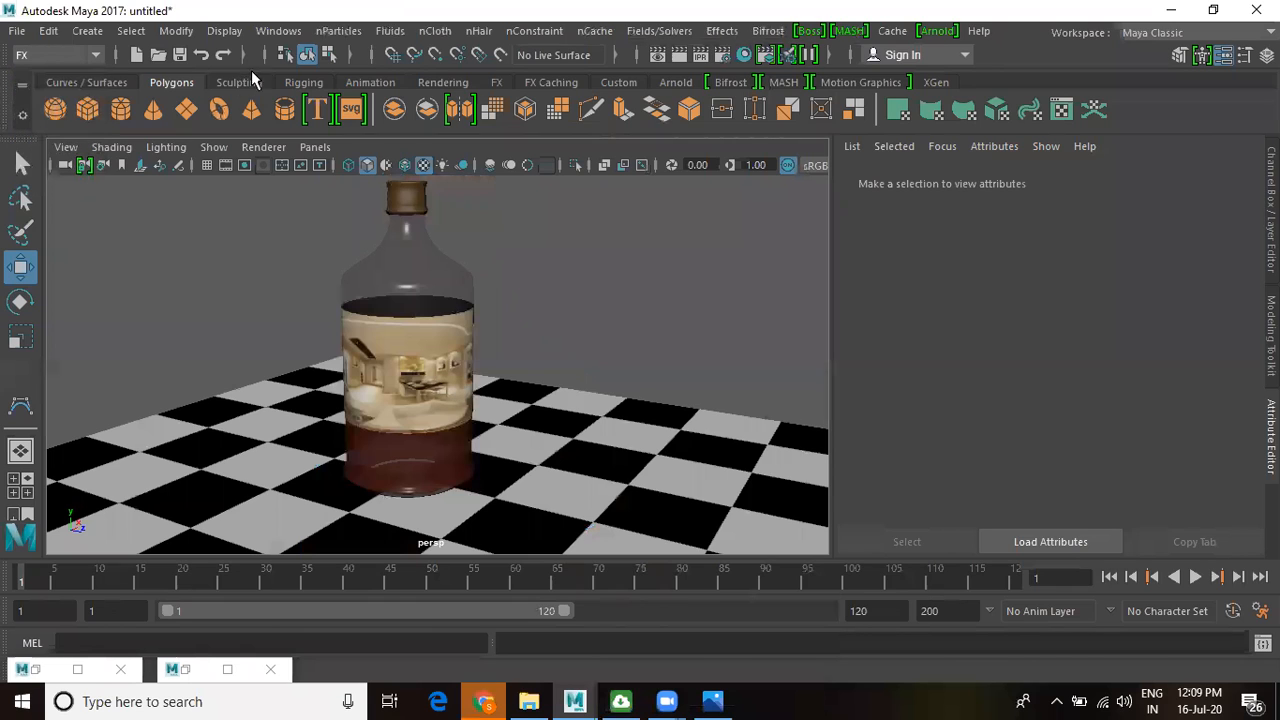
{"action": "left_click", "coordinate": [435, 31]}
{"action": "key", "text": "Escape"}
{"action": "left_click", "coordinate": [389, 31]}
{"action": "mouse_move", "coordinate": [425, 36]}
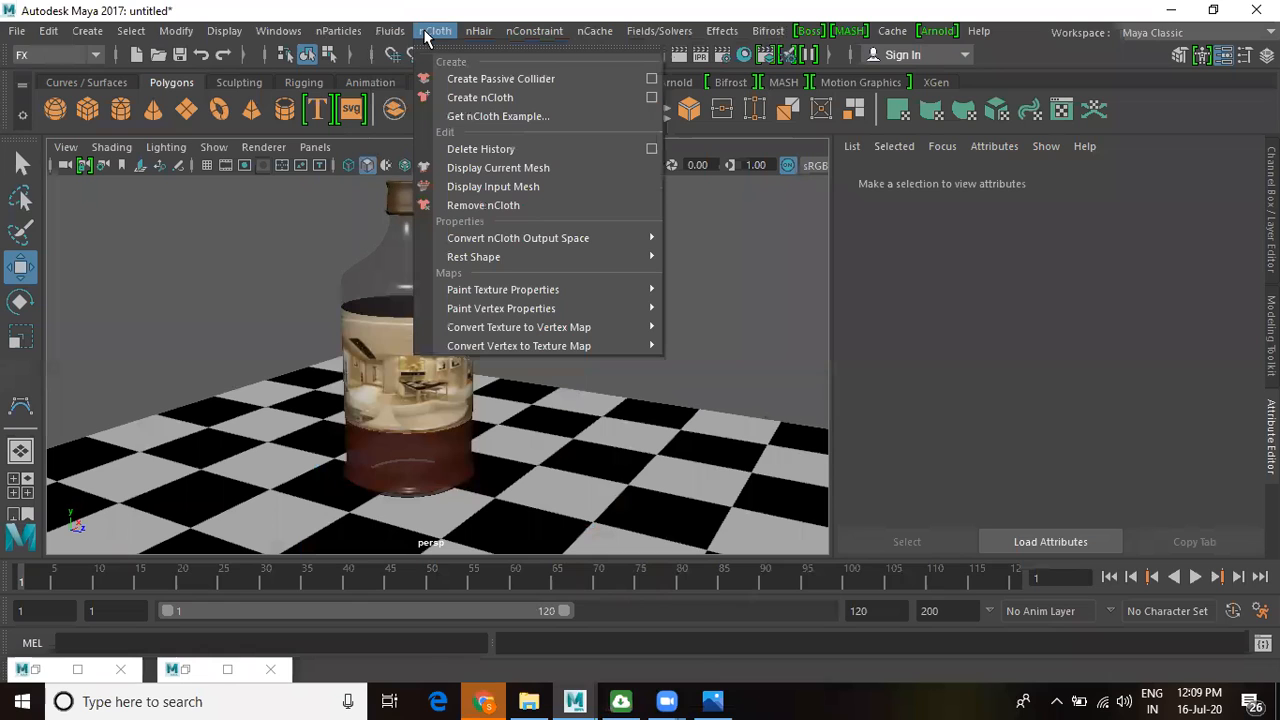
{"action": "left_click", "coordinate": [425, 36]}
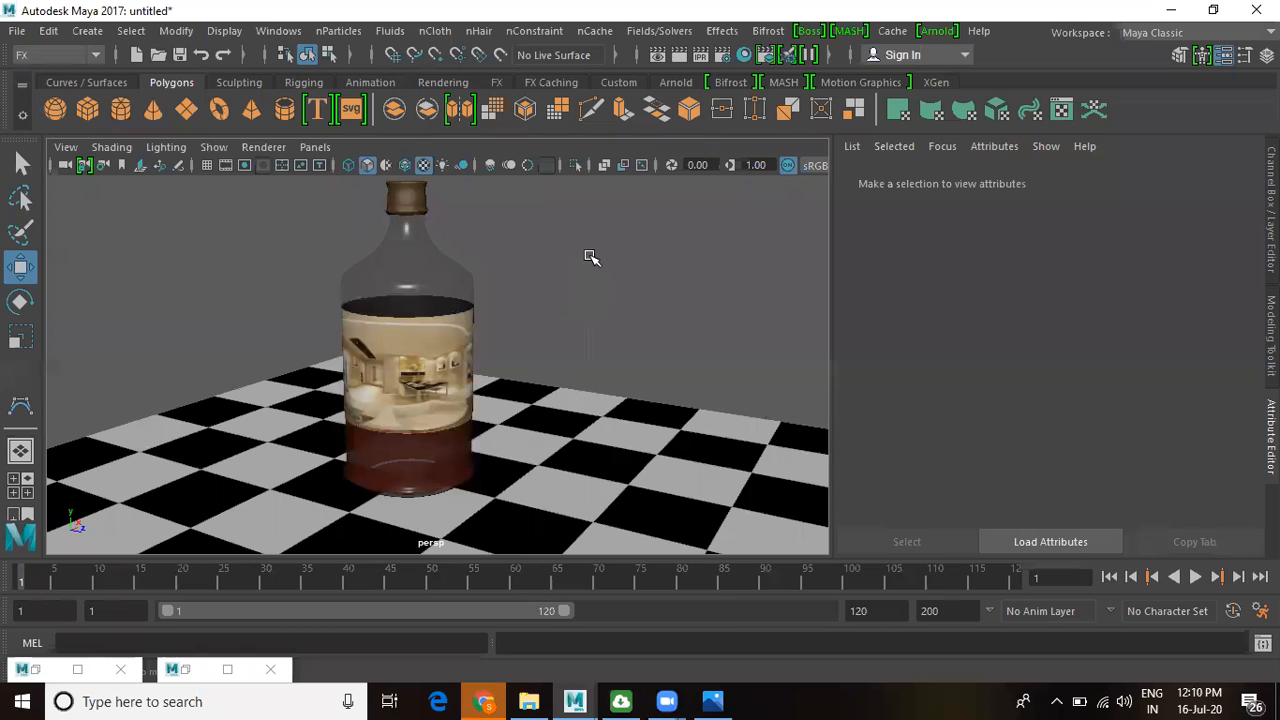
{"action": "left_click_drag", "start_coordinate": [395, 287], "coordinate": [363, 257], "text": "alt"}
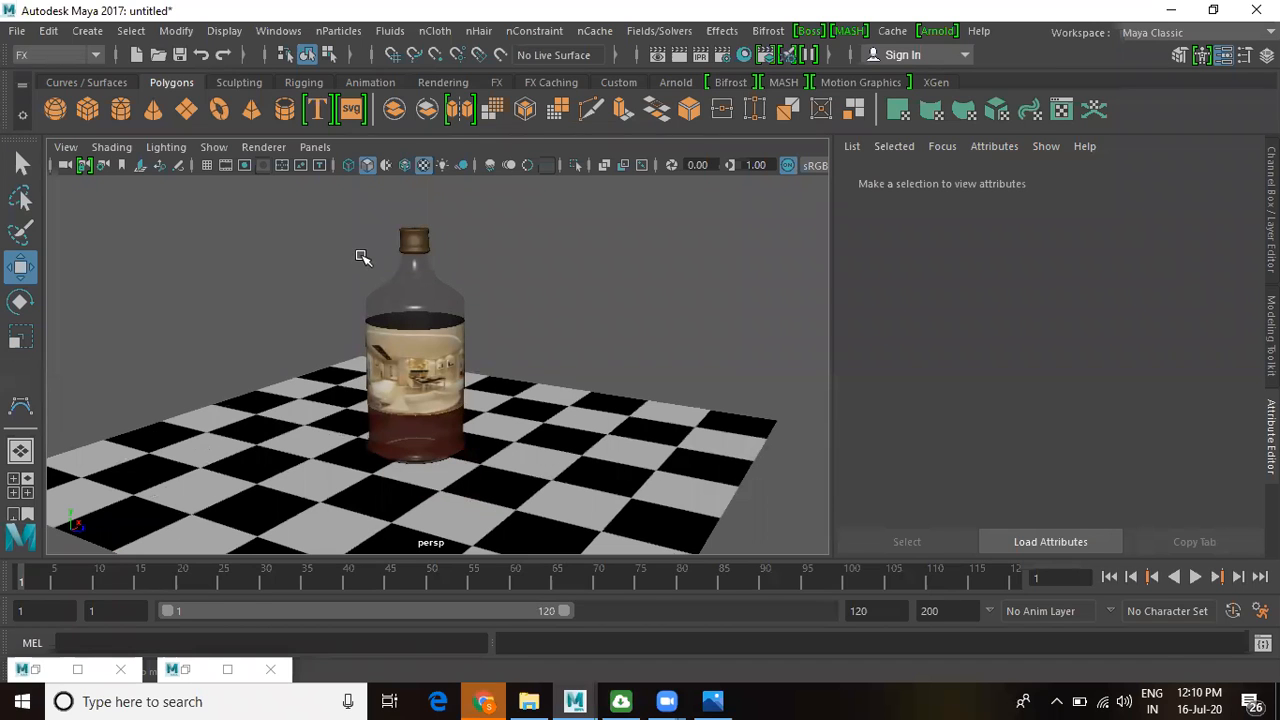
{"action": "left_click_drag", "start_coordinate": [540, 388], "coordinate": [241, 380], "text": "alt"}
{"action": "right_click_drag", "start_coordinate": [288, 347], "coordinate": [425, 453], "text": "alt"}
{"action": "left_click_drag", "start_coordinate": [403, 413], "coordinate": [486, 416], "text": "alt"}
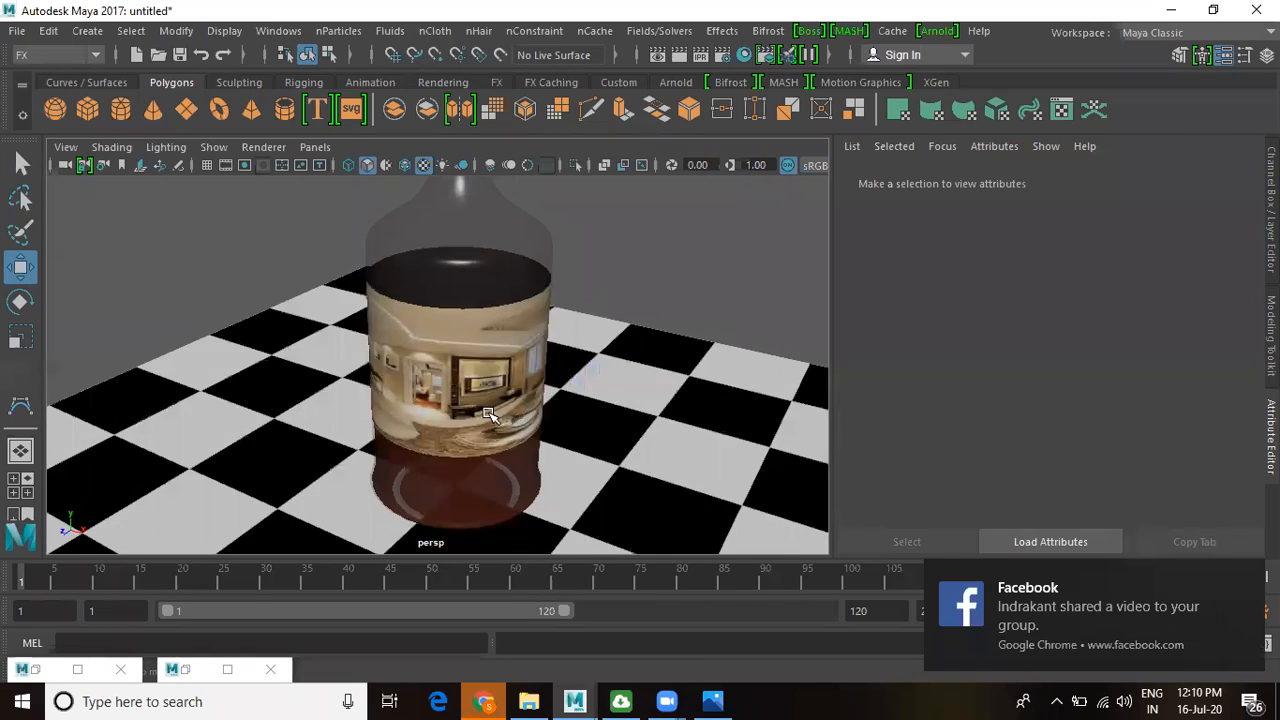
{"action": "right_click_drag", "start_coordinate": [486, 416], "coordinate": [376, 384], "text": "alt"}
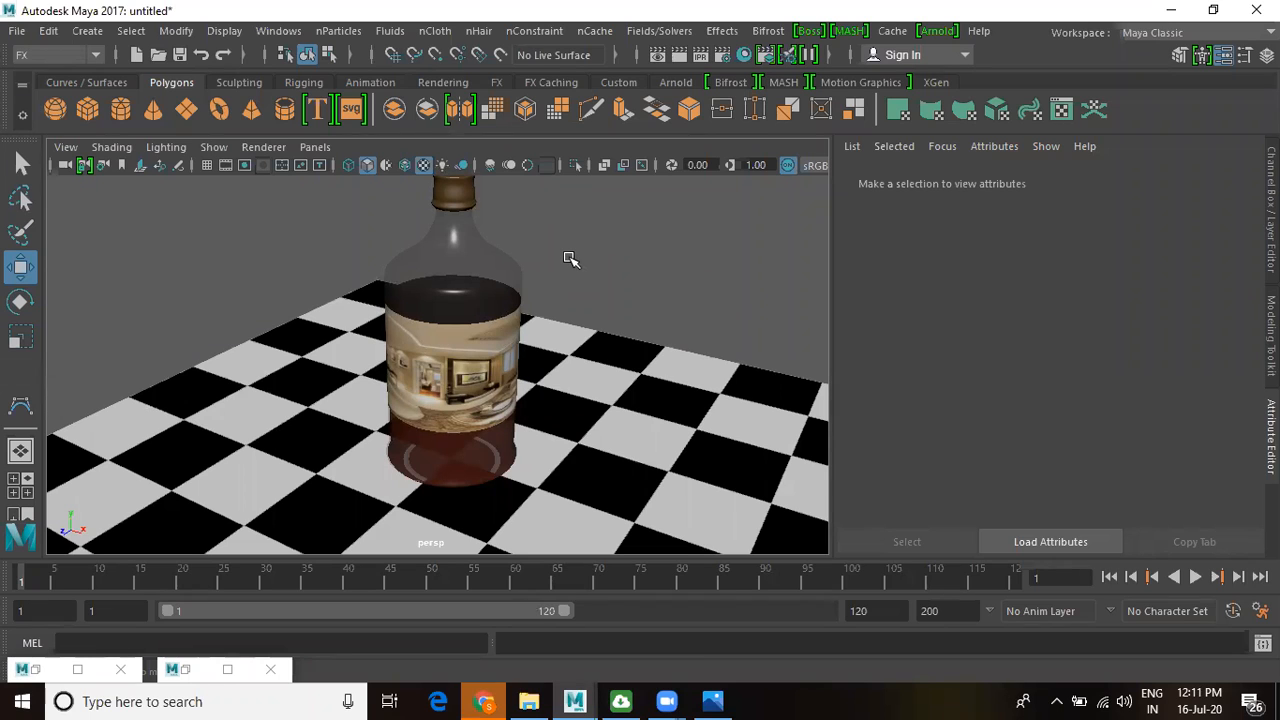
{"action": "left_click", "coordinate": [176, 31]}
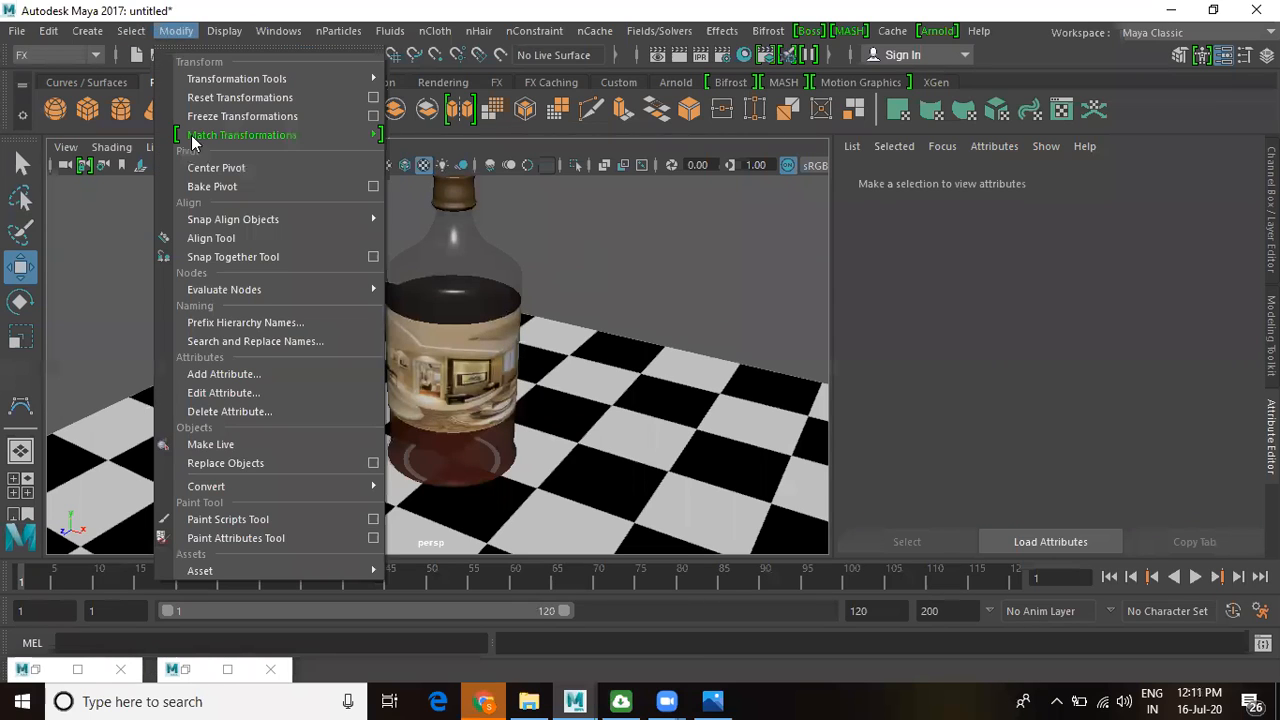
{"action": "mouse_move", "coordinate": [206, 486]}
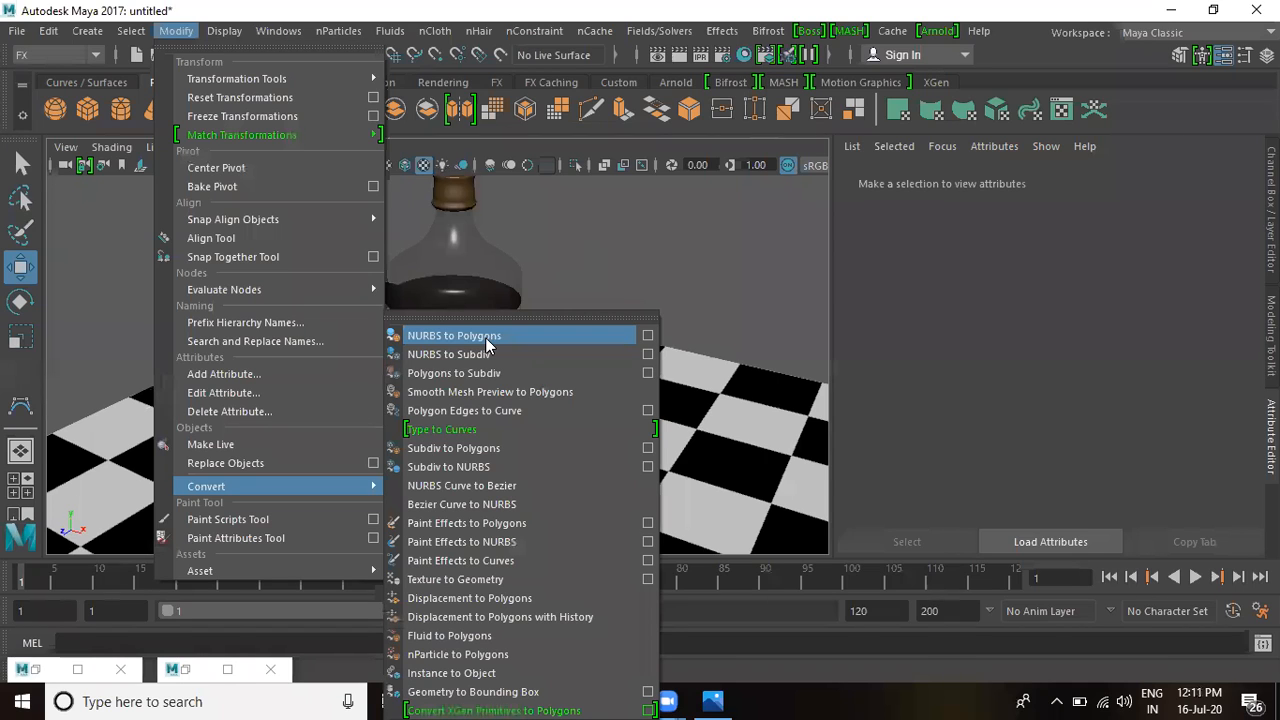
{"action": "left_click", "coordinate": [328, 692]}
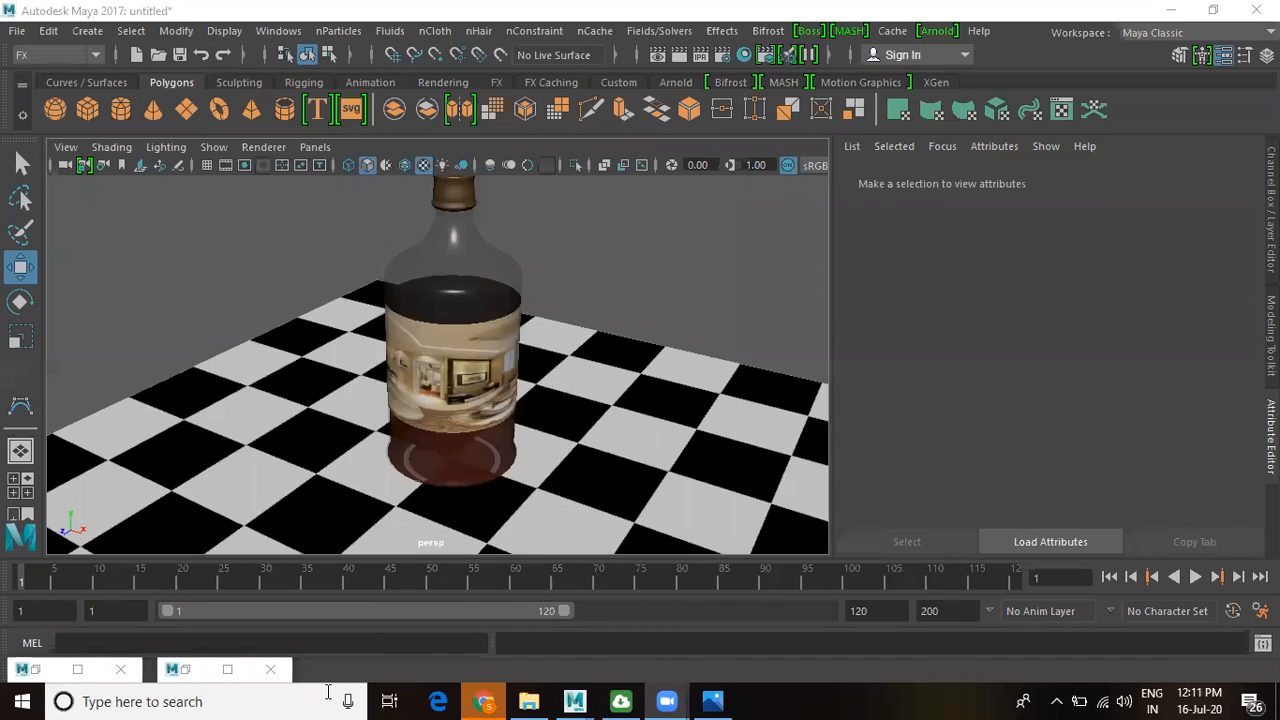